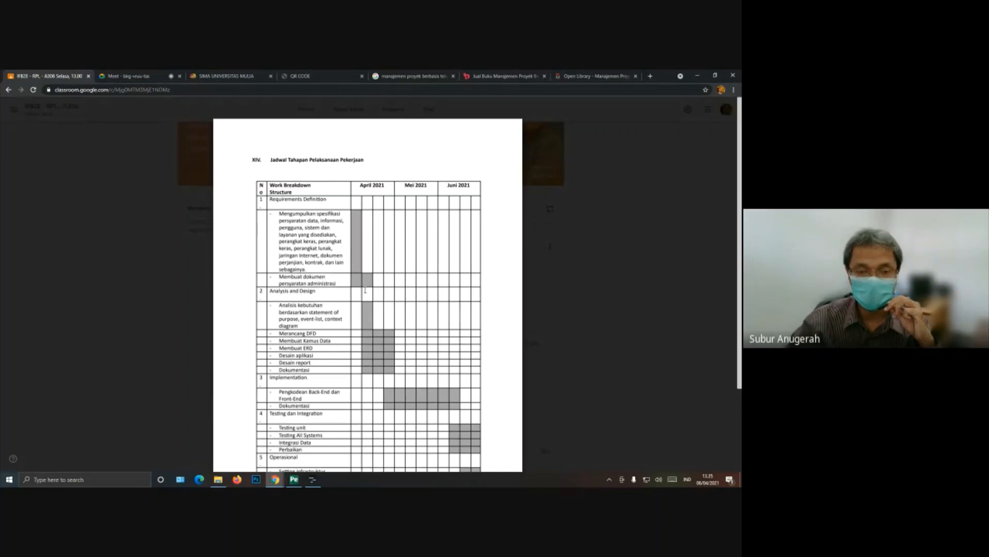
Step: Examine the Requirements Definition tasks in the project schedule table, highlighting the task to prepare administrative requirement documents ("Membuat dokumen persyaratan administrasi")
scroll(381, 281, "down", 2)
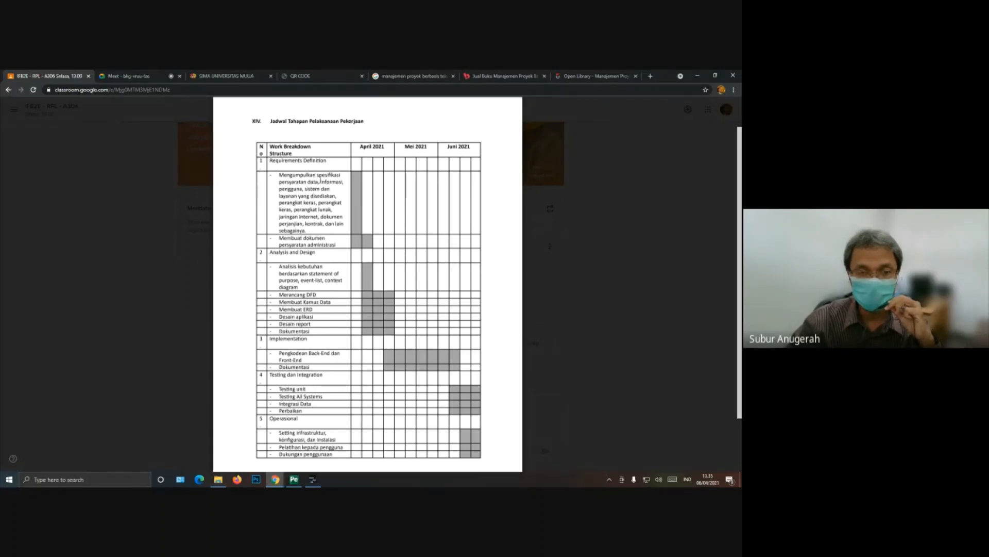
left_click_drag(307, 181, 335, 205)
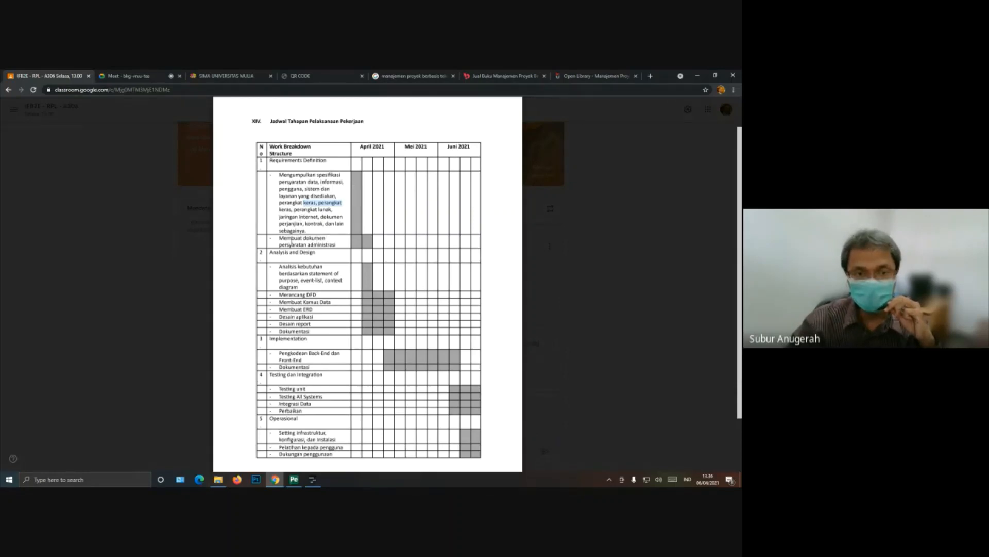
left_click_drag(280, 239, 332, 242)
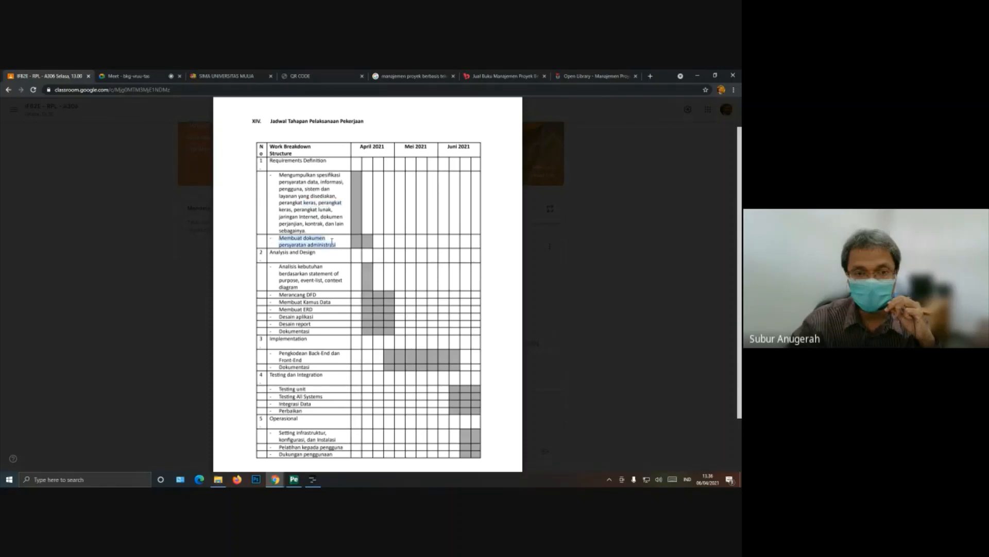
left_click(369, 242)
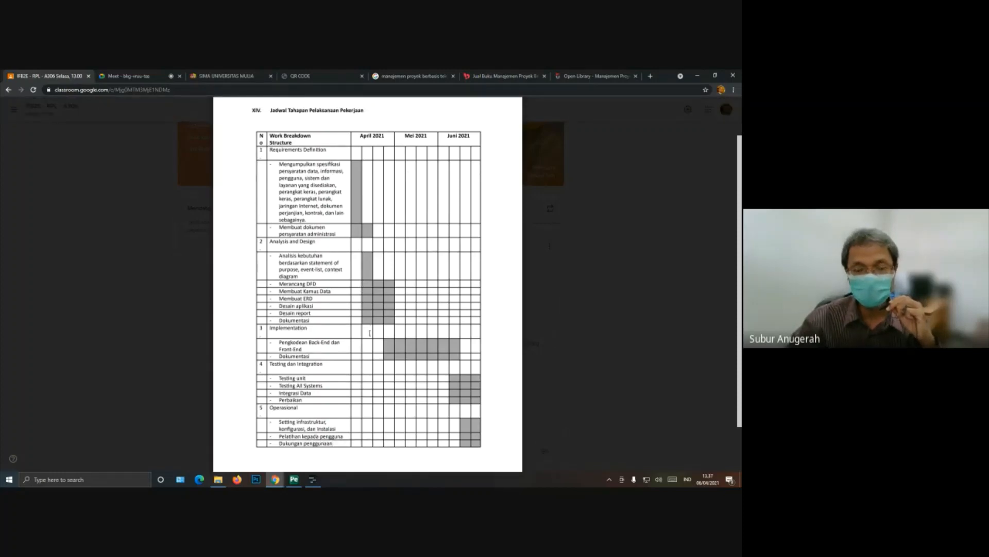
scroll(367, 335, "down", 2)
scroll(369, 333, "up", 2)
scroll(370, 333, "up", 1)
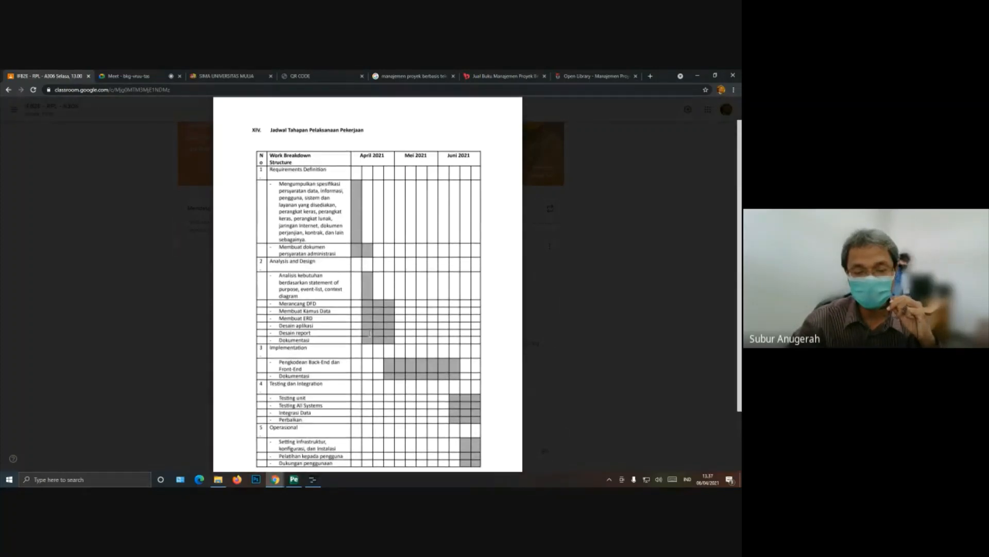
scroll(370, 333, "down", 2)
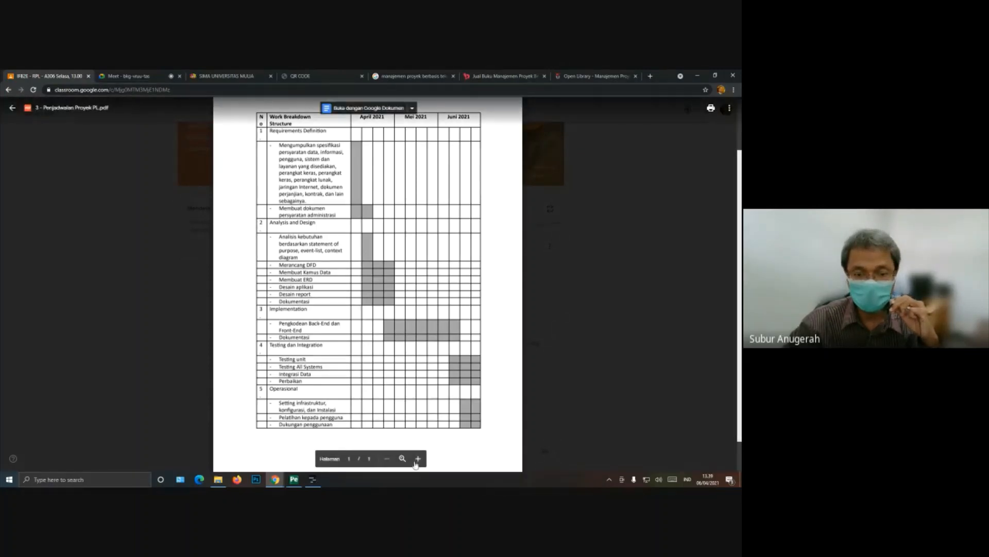
Step: Enlarge the schedule PDF and examine the Implementation, Testing dan Integration and Operasional phases with their shaded time bars
left_click(418, 458)
left_click(418, 458)
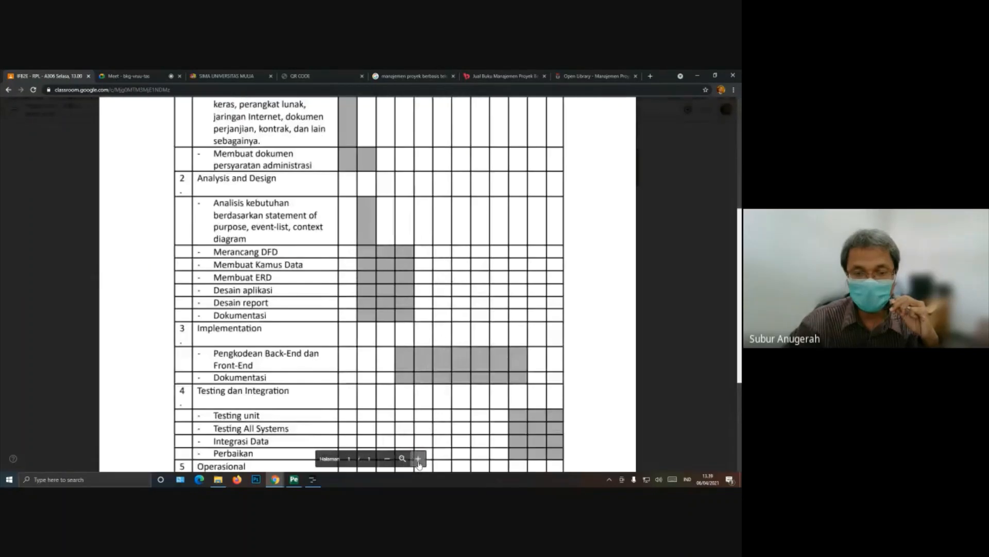
left_click(418, 458)
scroll(556, 331, "down", 3)
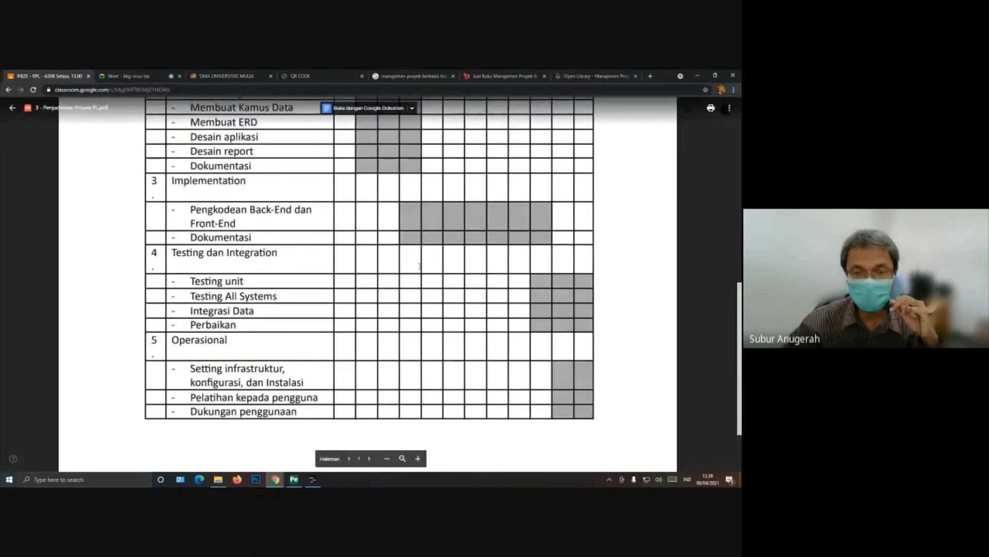
left_click(418, 458)
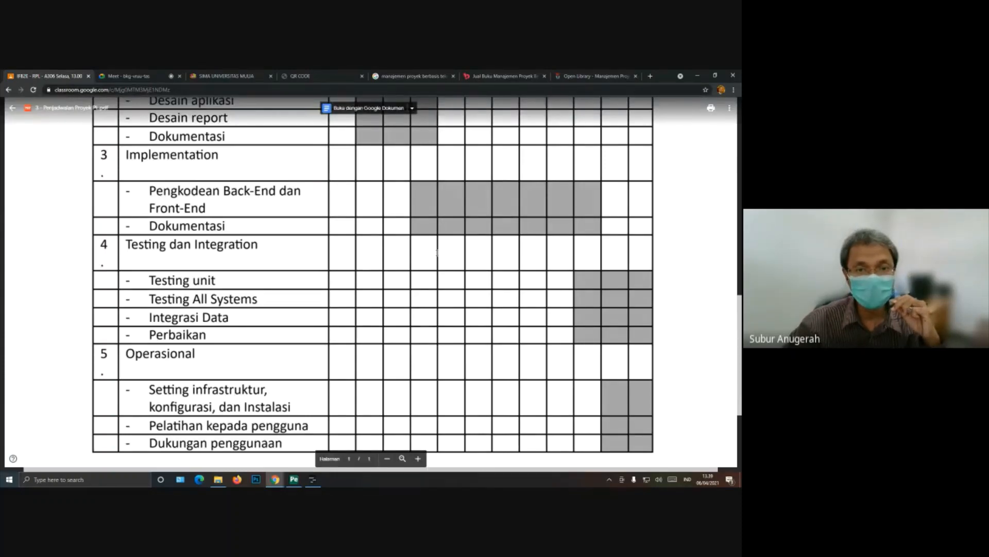
scroll(437, 252, "up", 3)
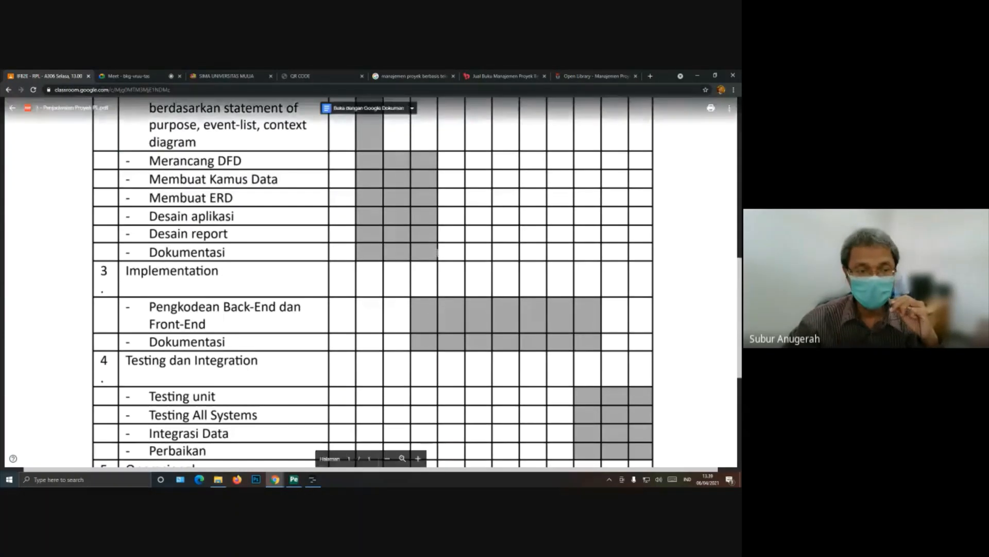
scroll(437, 252, "down", 2)
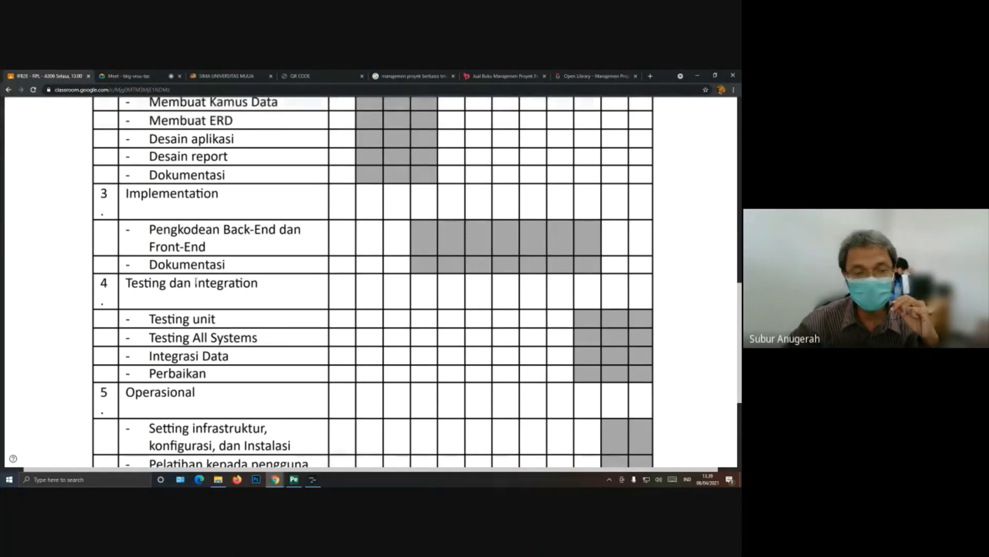
scroll(196, 283, "down", 2)
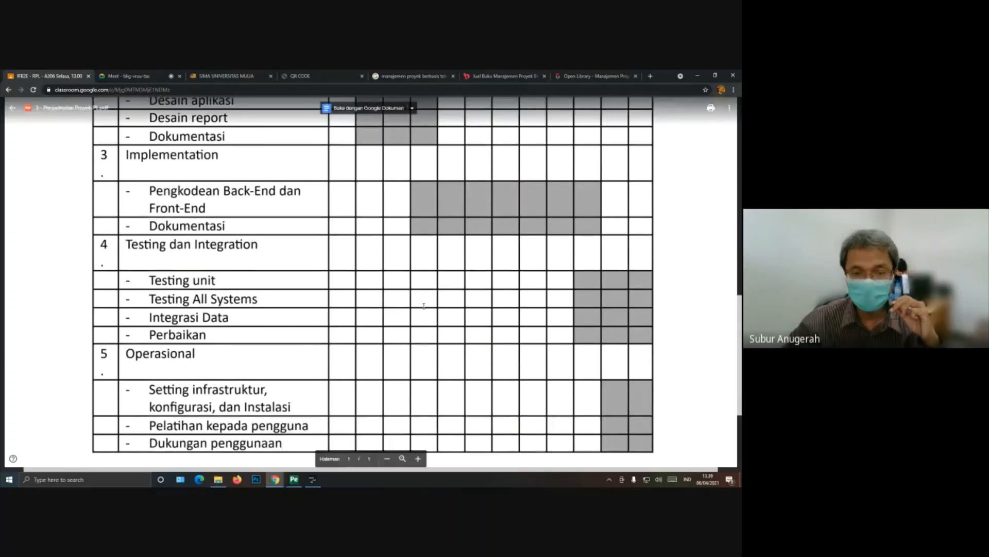
Step: Reduce the PDF magnification and review the schedule from its heading through the Analysis and Design tasks
left_click(387, 459)
left_click(387, 459)
left_click(387, 458)
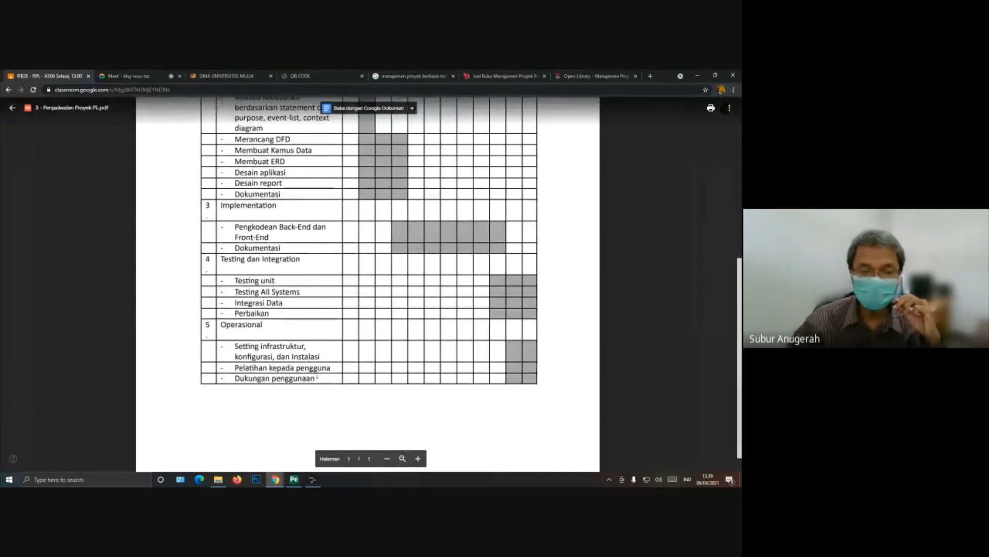
scroll(306, 441, "up", 3)
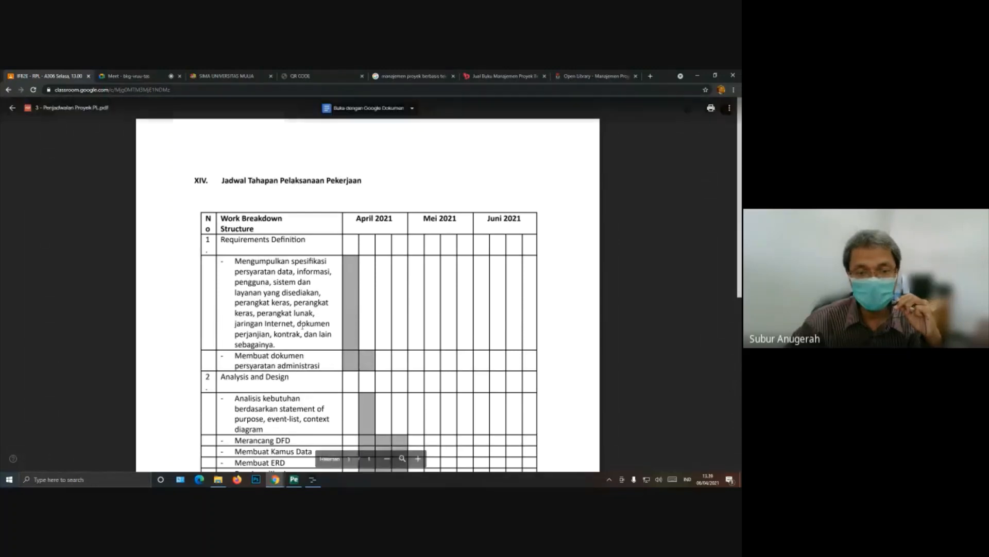
scroll(303, 362, "down", 3)
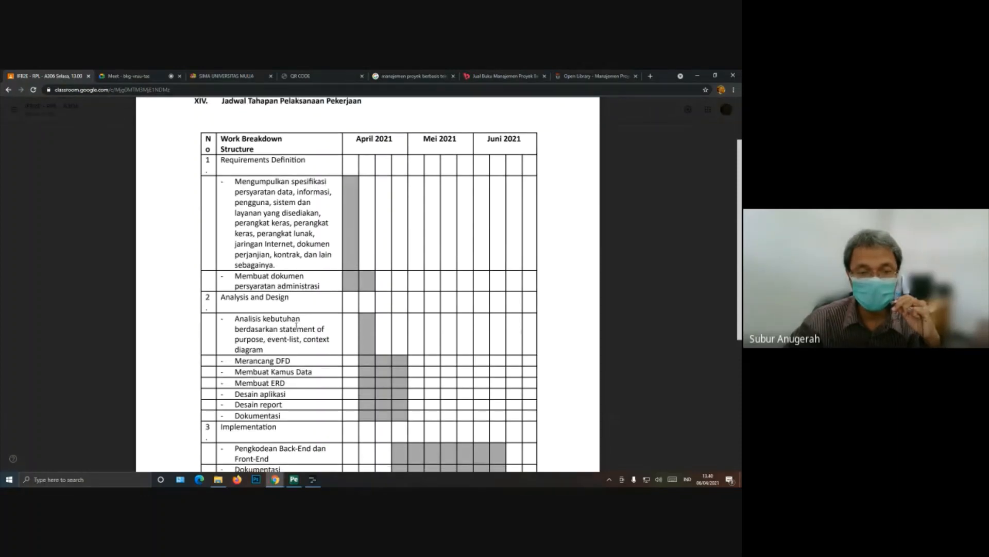
scroll(296, 324, "down", 3)
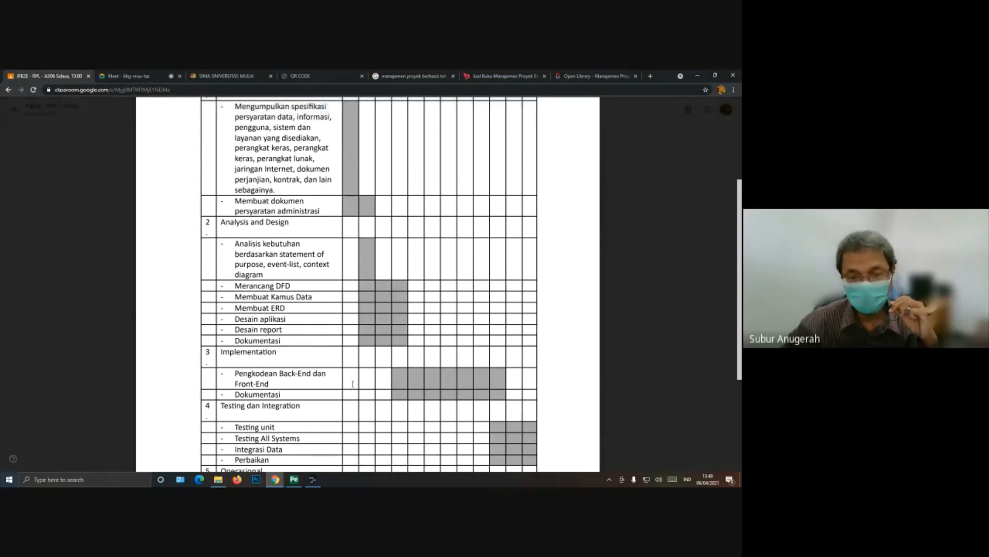
Step: Highlight the "Pengkodean Back-End dan" line under Implementation and compare the remaining phases with the month headings
left_click_drag(235, 374, 326, 374)
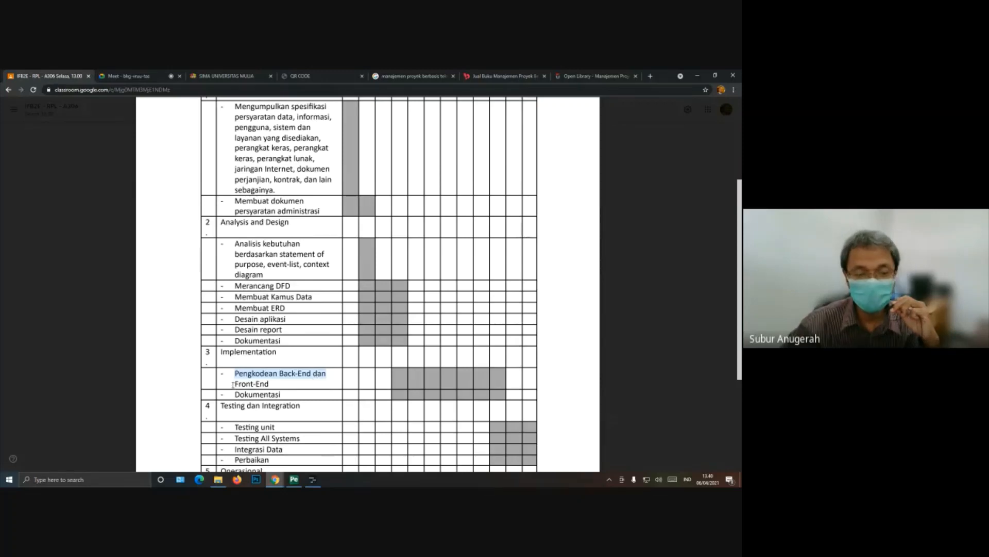
left_click(270, 384)
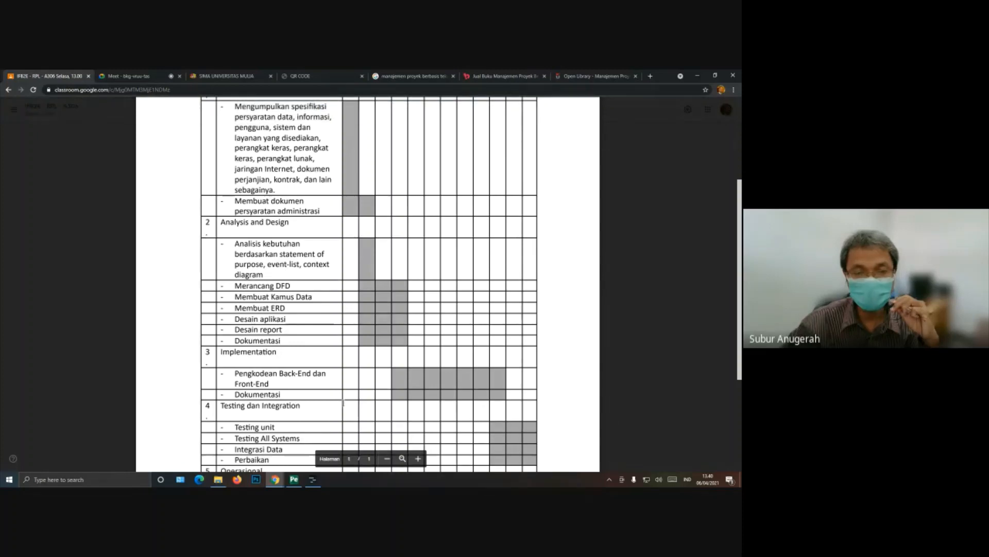
scroll(343, 402, "down", 3)
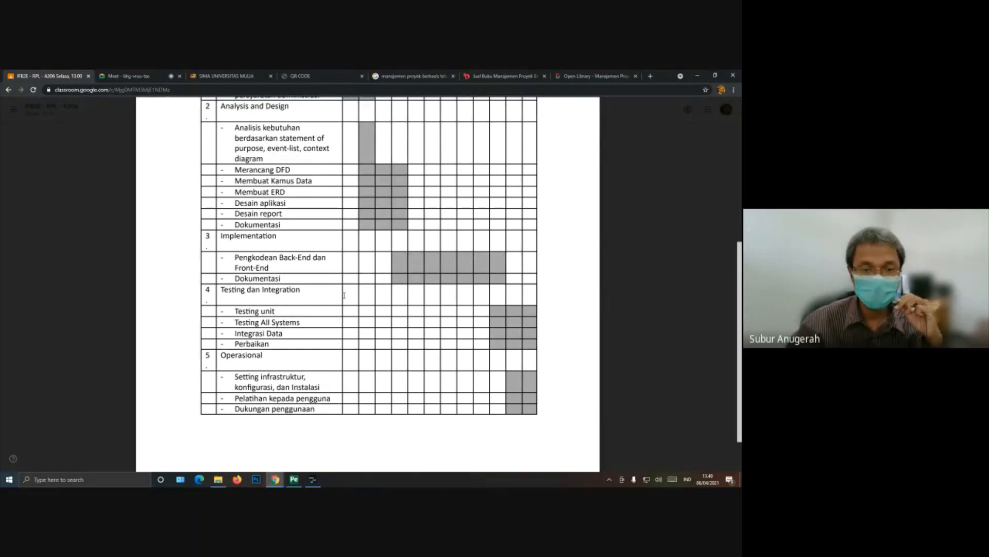
scroll(344, 295, "up", 3)
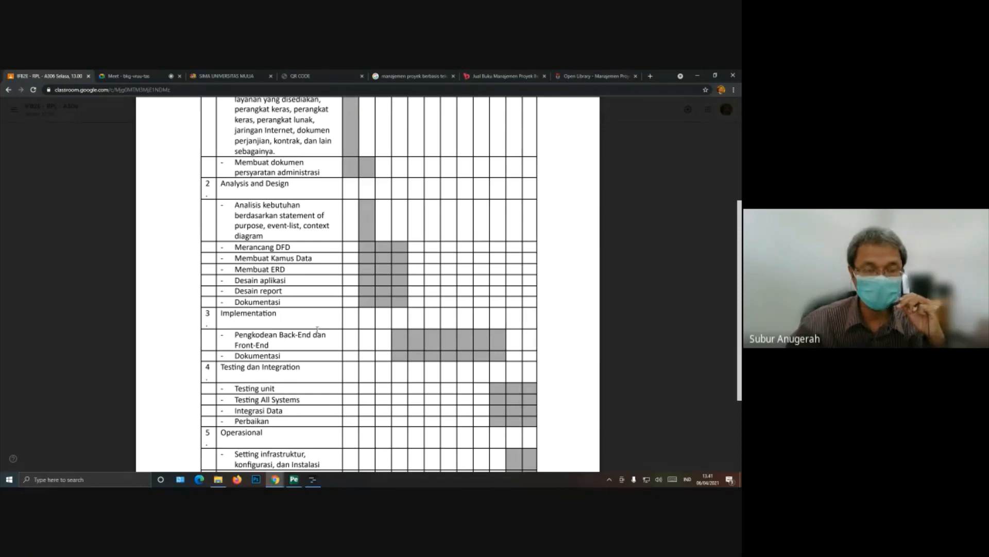
scroll(317, 329, "up", 4)
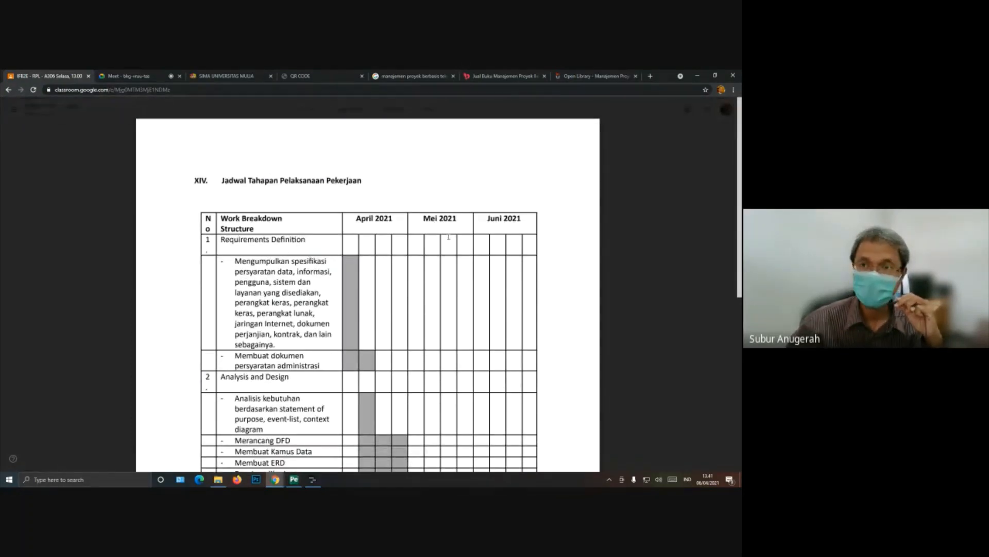
Step: Switch to the open Google image results for the project management book and show all result types
left_click(420, 75)
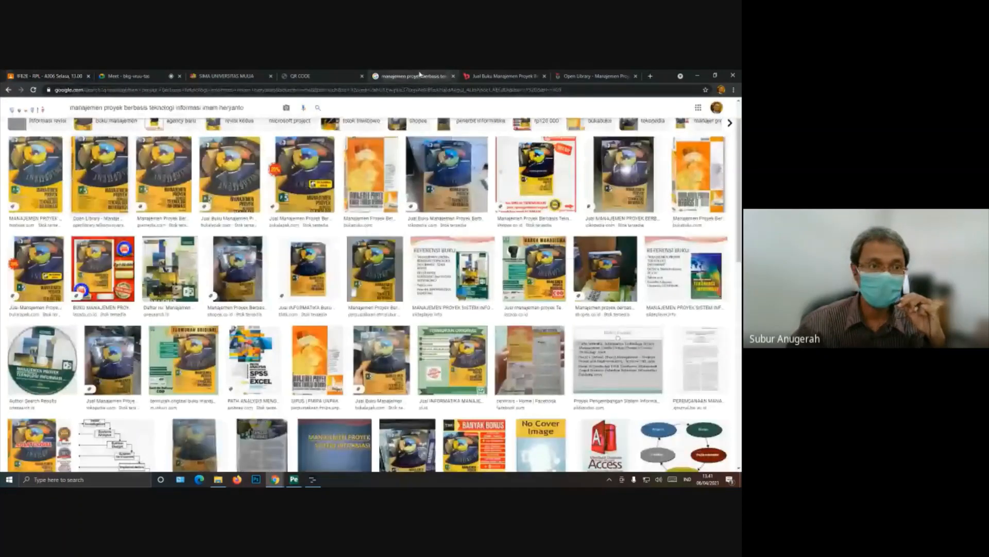
scroll(49, 114, "up", 2)
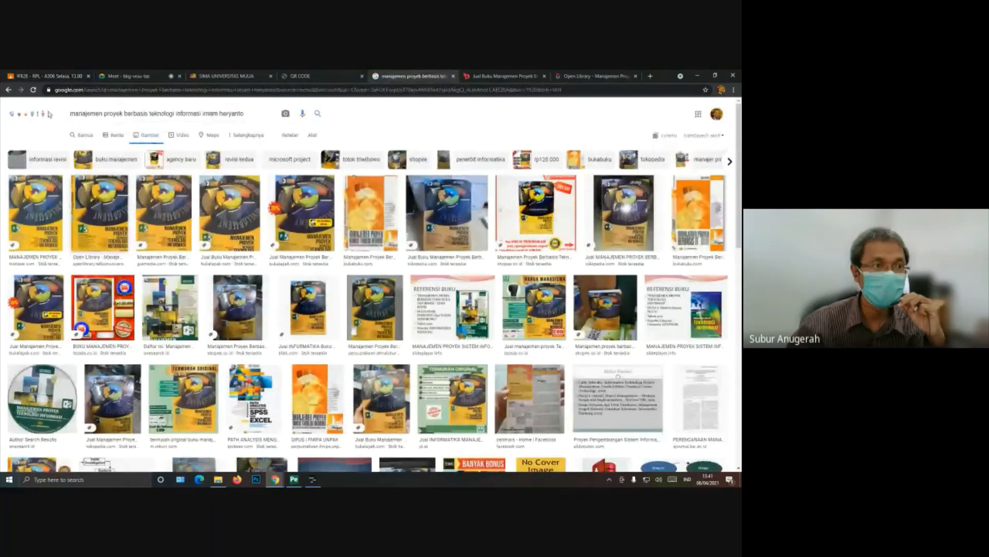
left_click(84, 137)
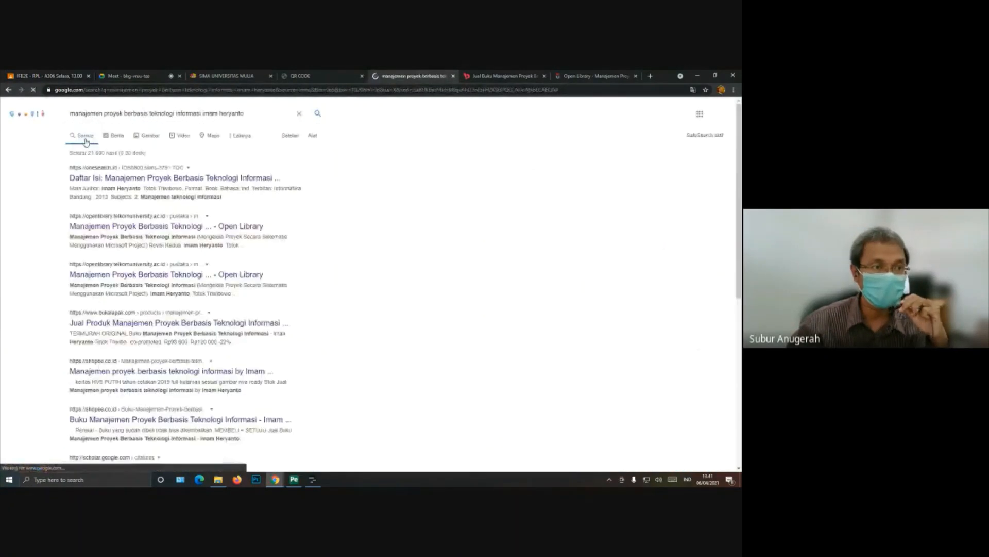
Step: Replace the book query with a search for "software manajemen proyek" and look over the results
left_click_drag(257, 116, 63, 115)
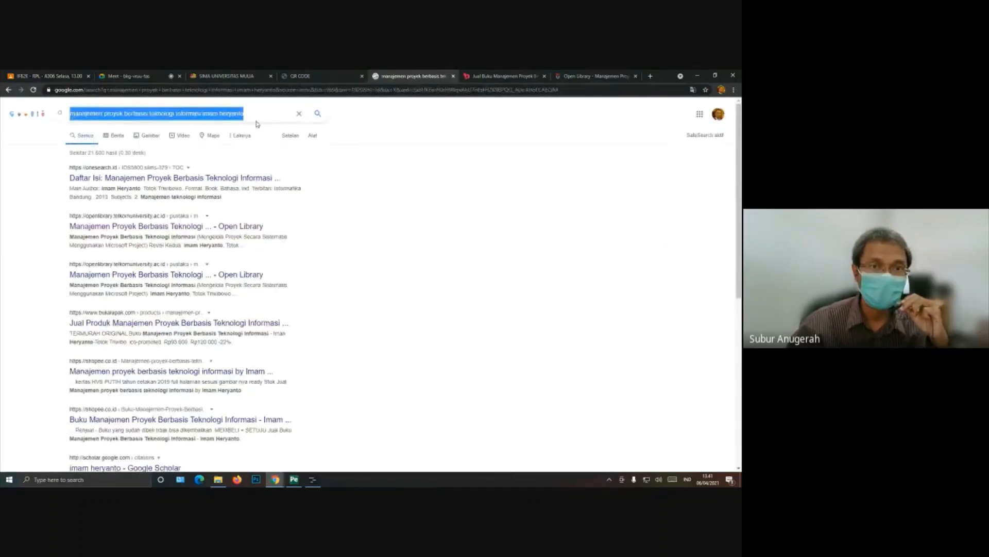
left_click(296, 116)
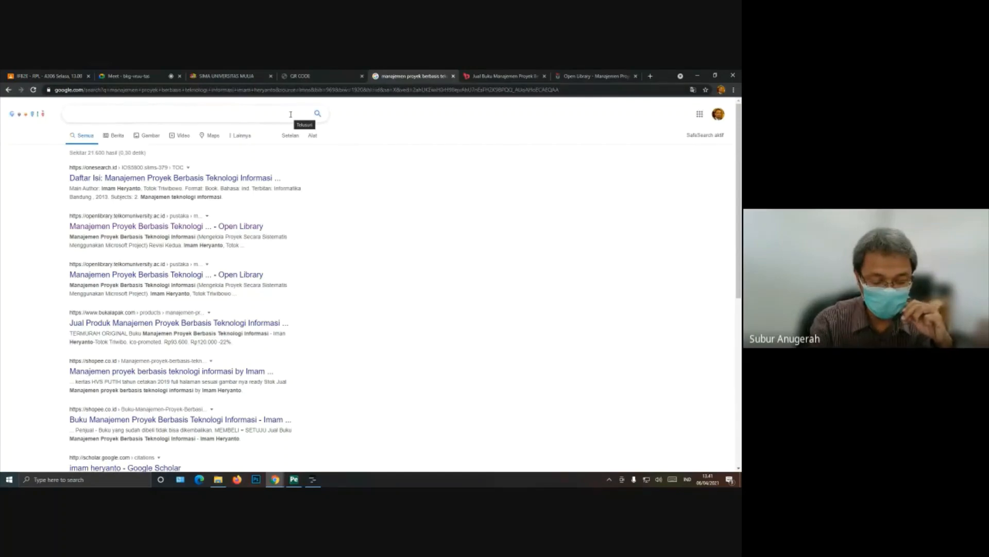
type("soft")
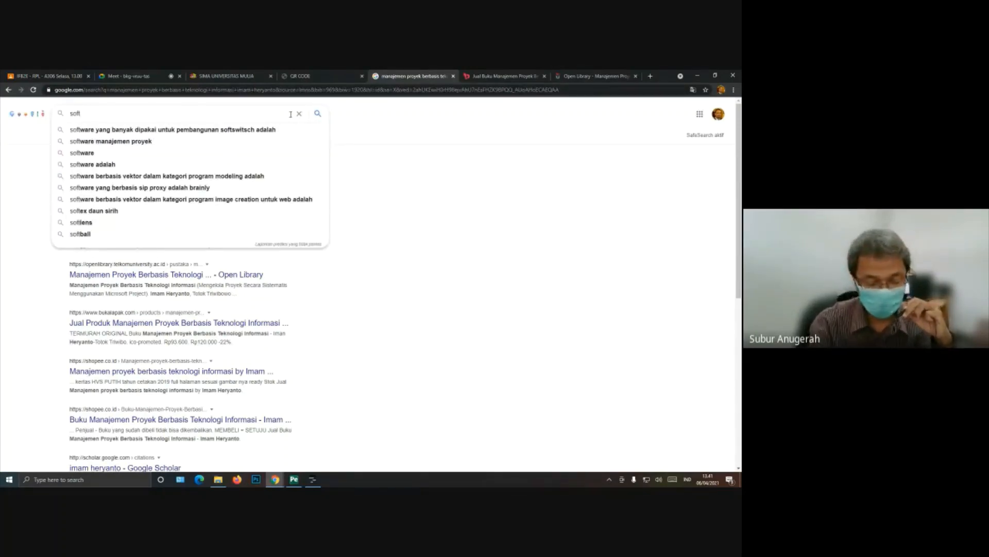
type("war")
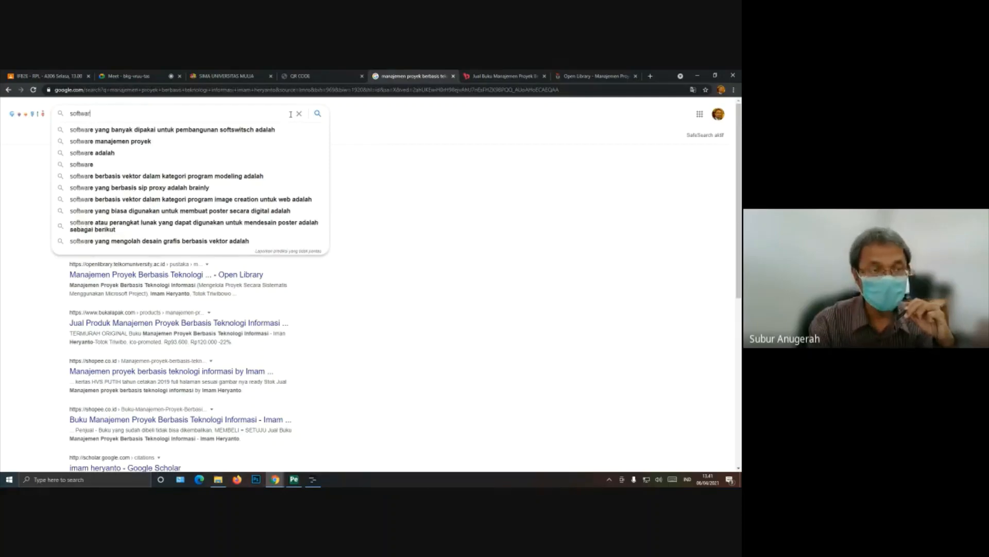
type("e")
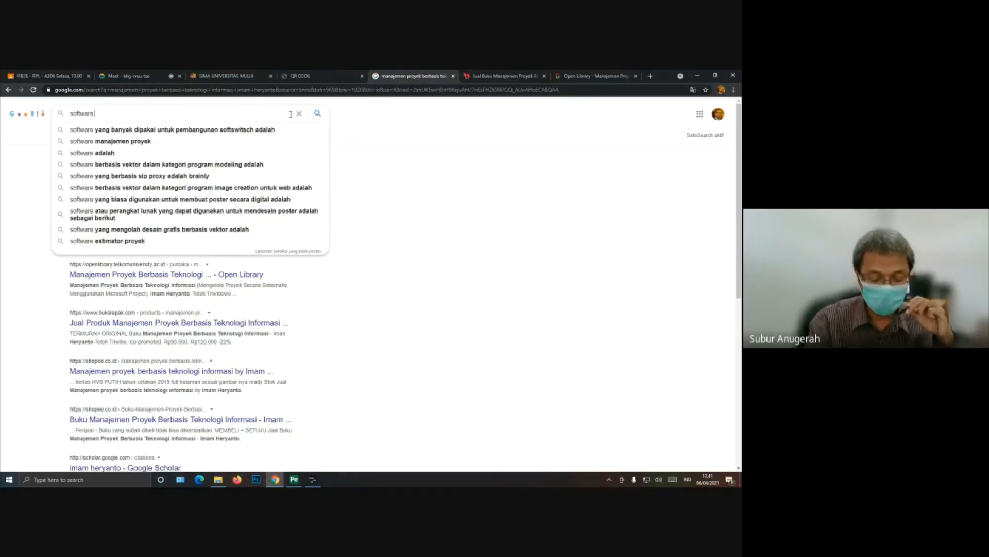
type(" mana")
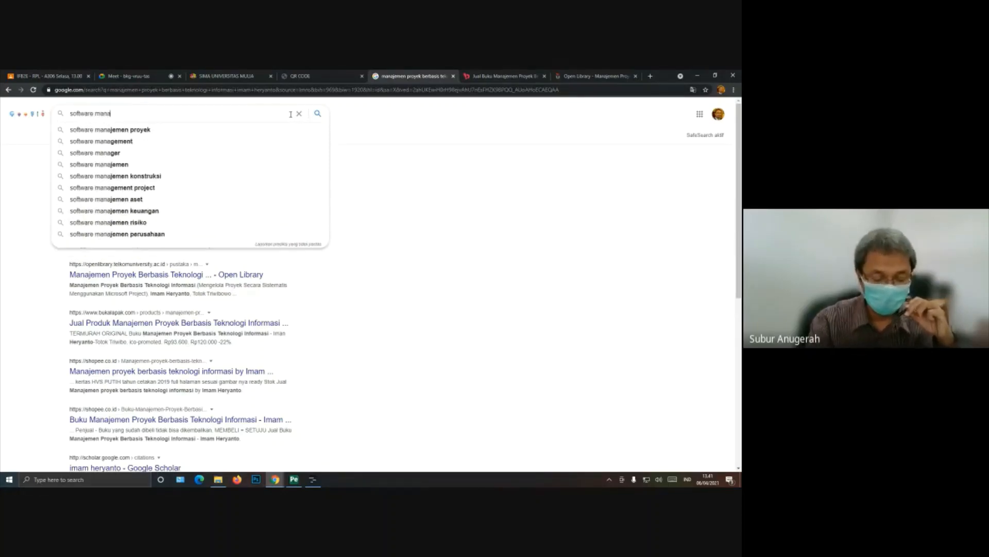
type("j")
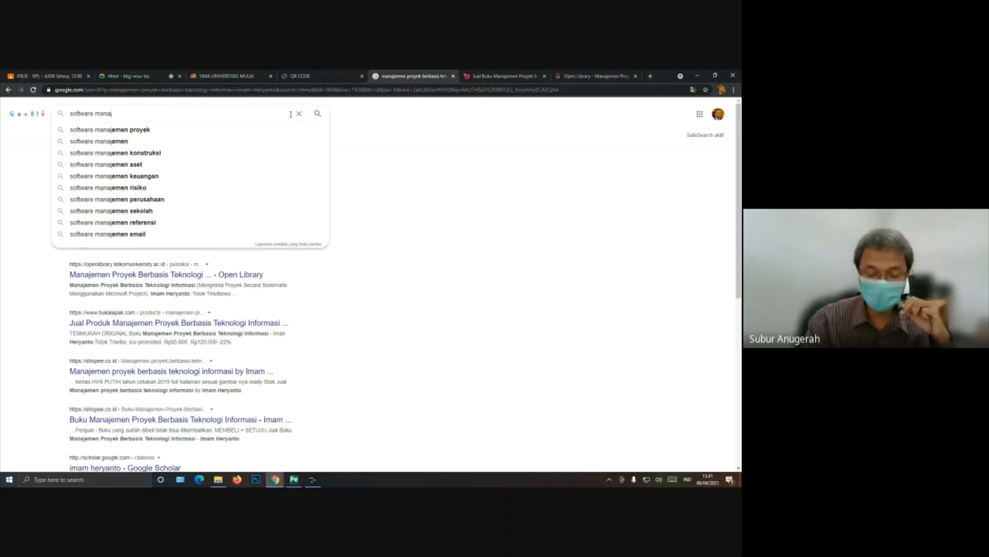
key("Down")
key("Return")
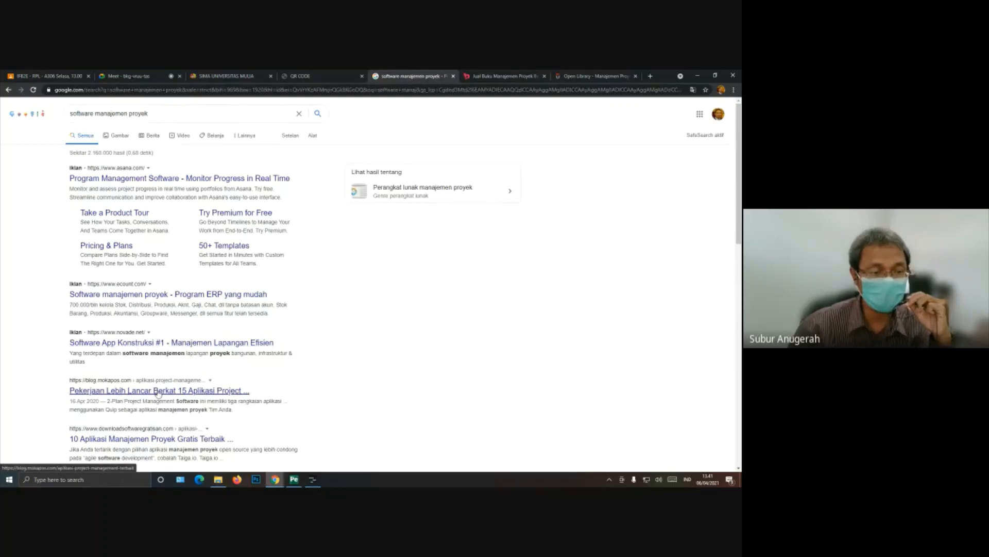
scroll(160, 392, "down", 2)
scroll(162, 334, "up", 2)
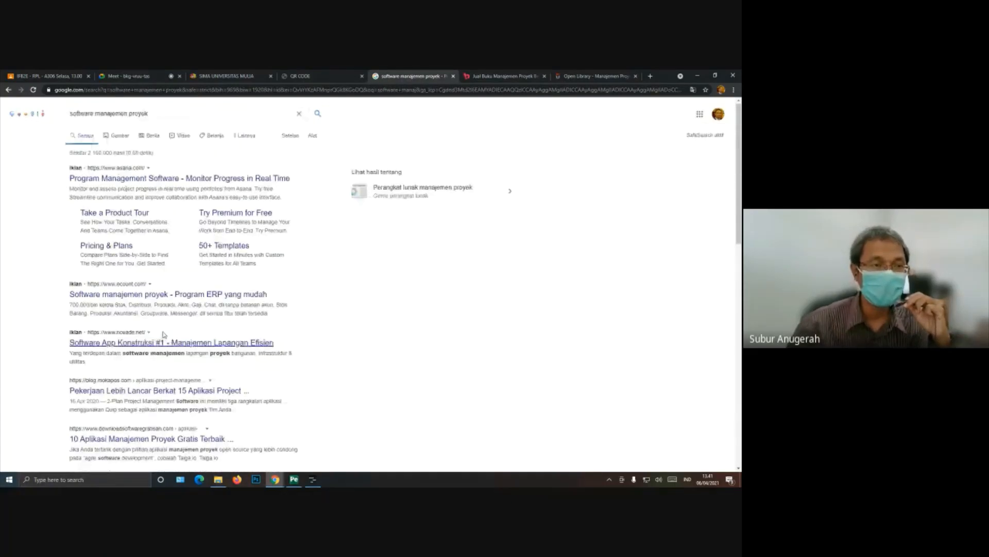
Step: Extend the Google query with Microsoft Project and search for "software management proyek microsoft project"
left_click(183, 112)
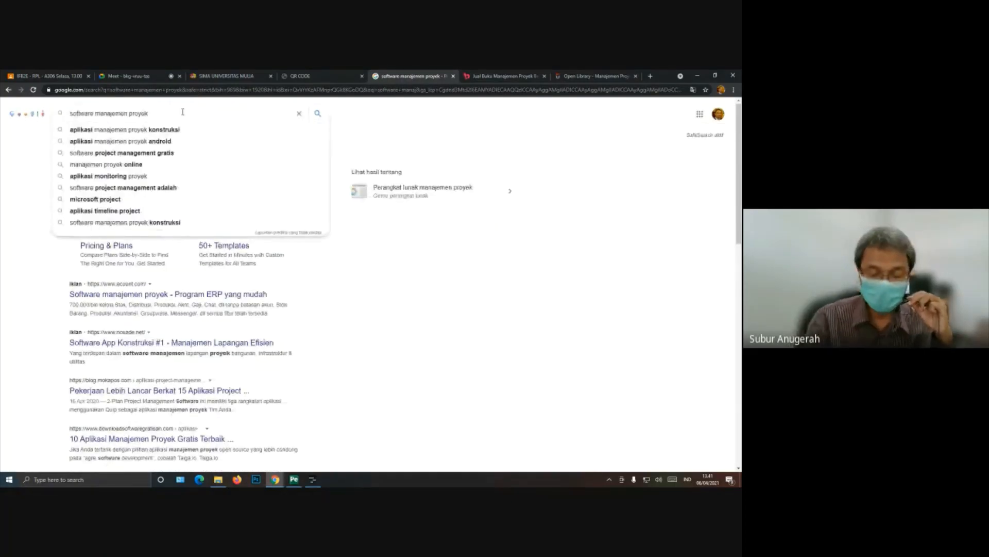
type("micr")
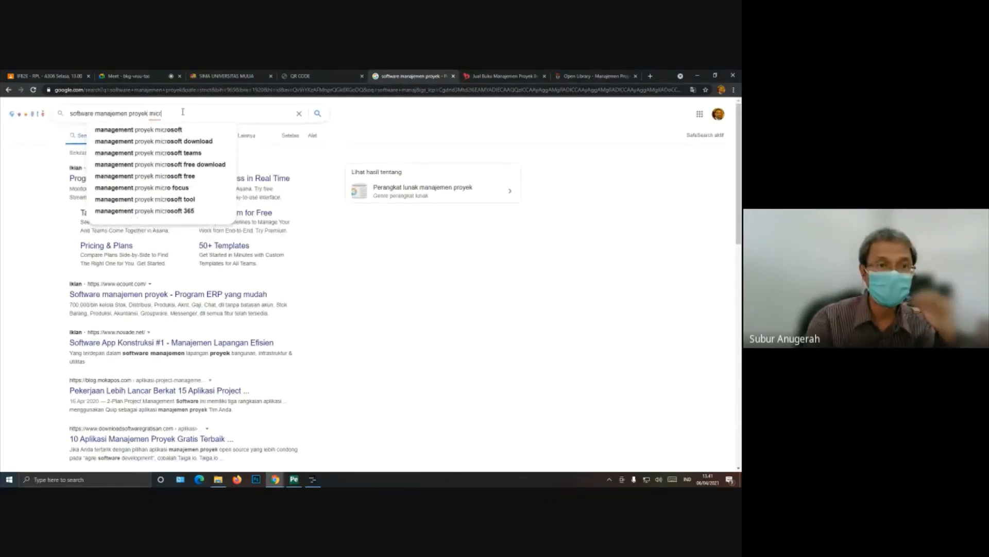
type("osift")
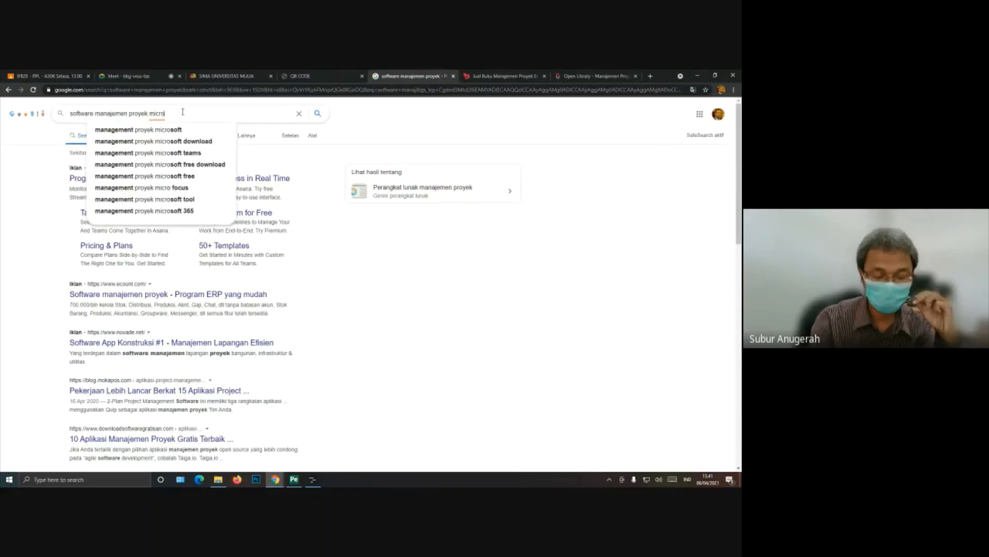
key("BackSpace")
key("BackSpace")
key("BackSpace")
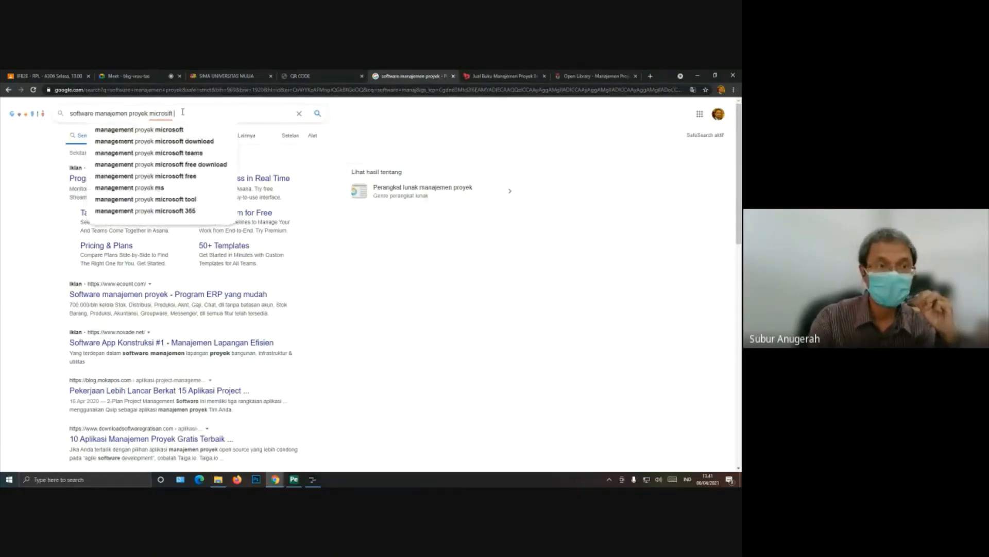
type("o")
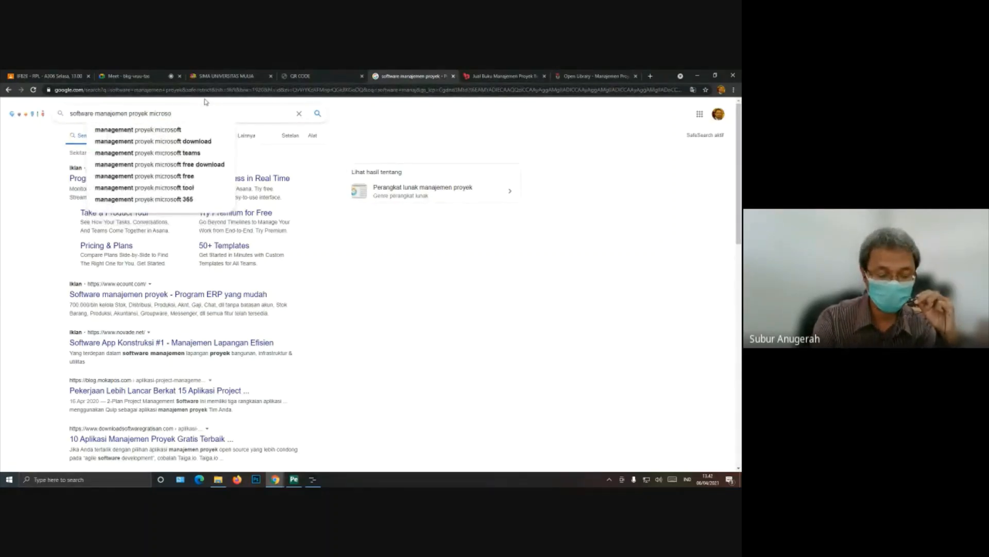
type("ft proj")
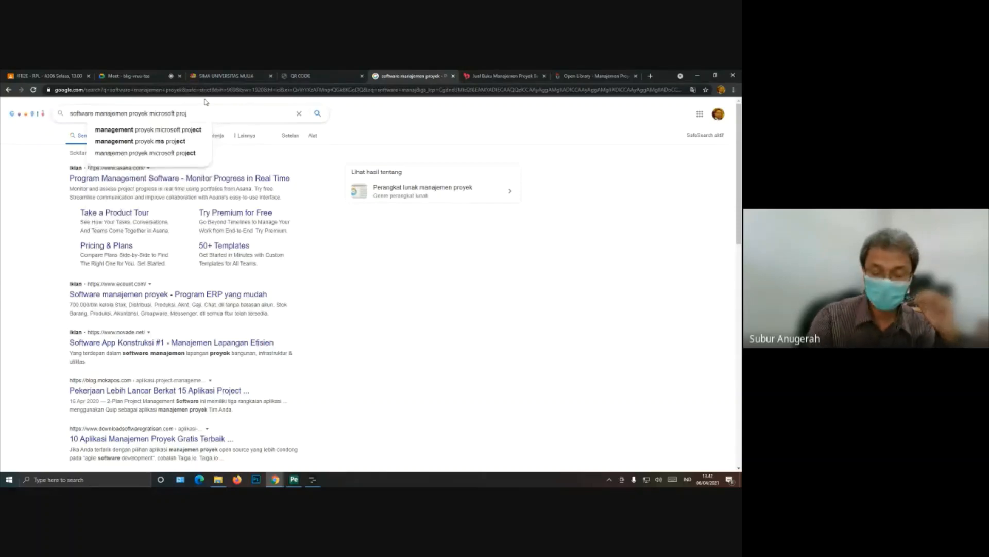
key("Down")
key("Return")
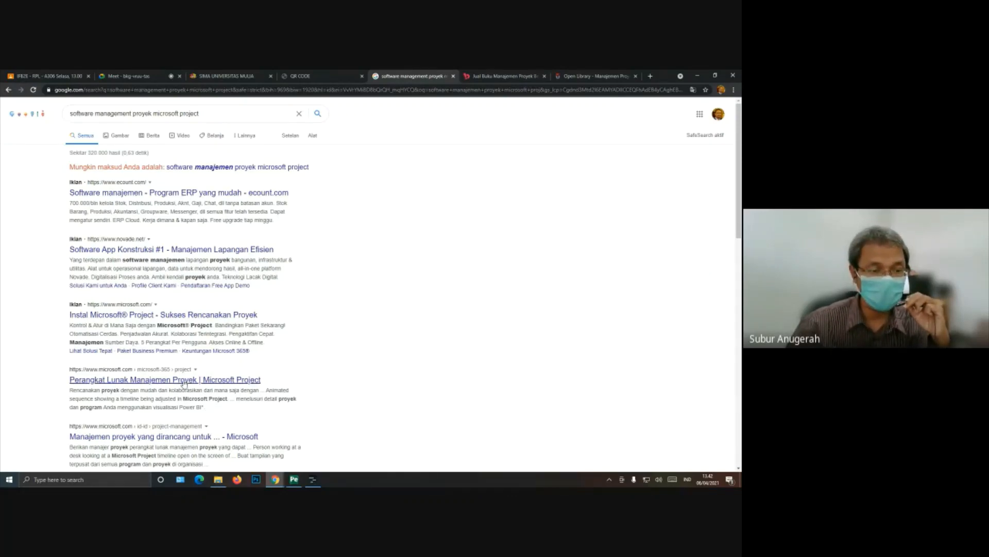
Step: Open the "Perangkat Lunak Manajemen Proyek | Microsoft Project" result in a new tab and highlight its starting-price line
right_click(187, 384)
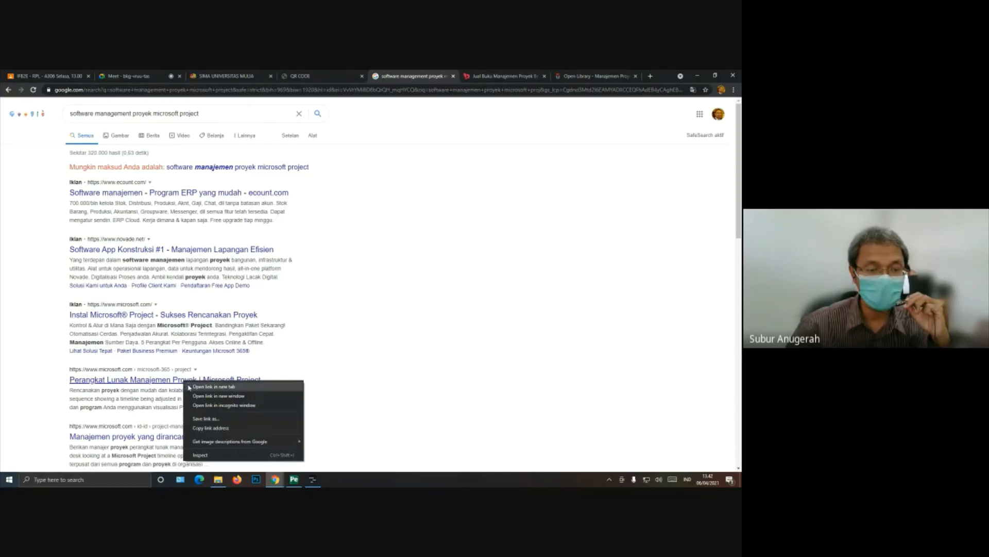
left_click(206, 386)
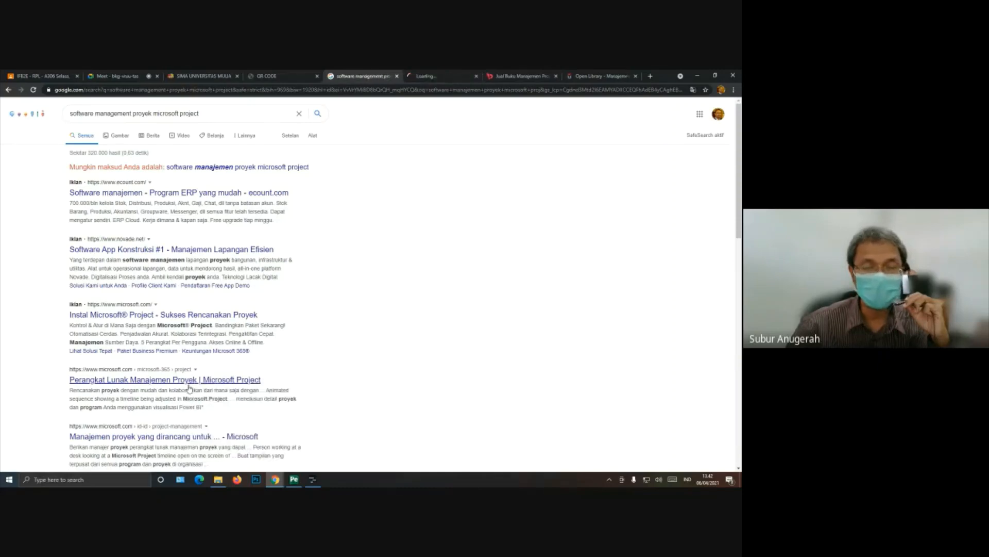
left_click(446, 76)
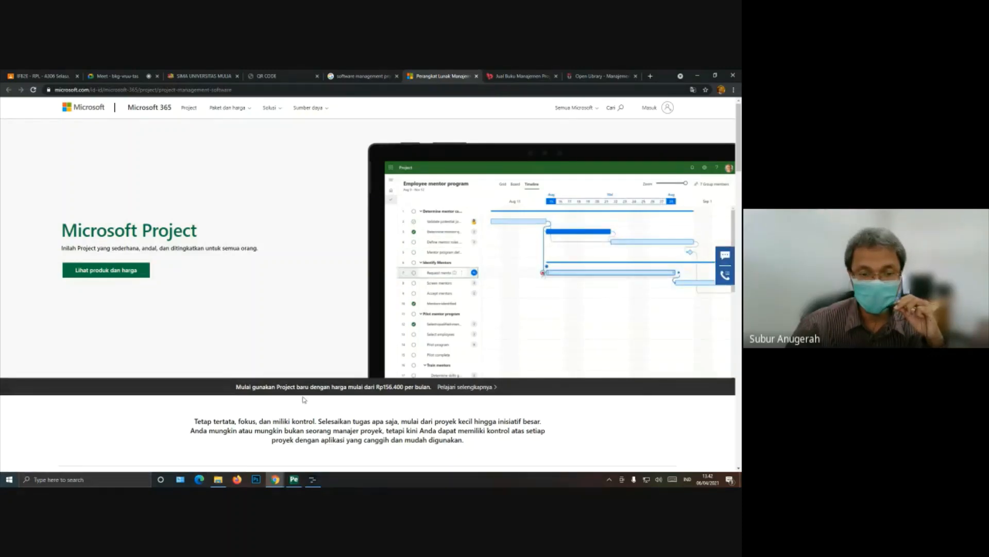
left_click_drag(306, 386, 427, 389)
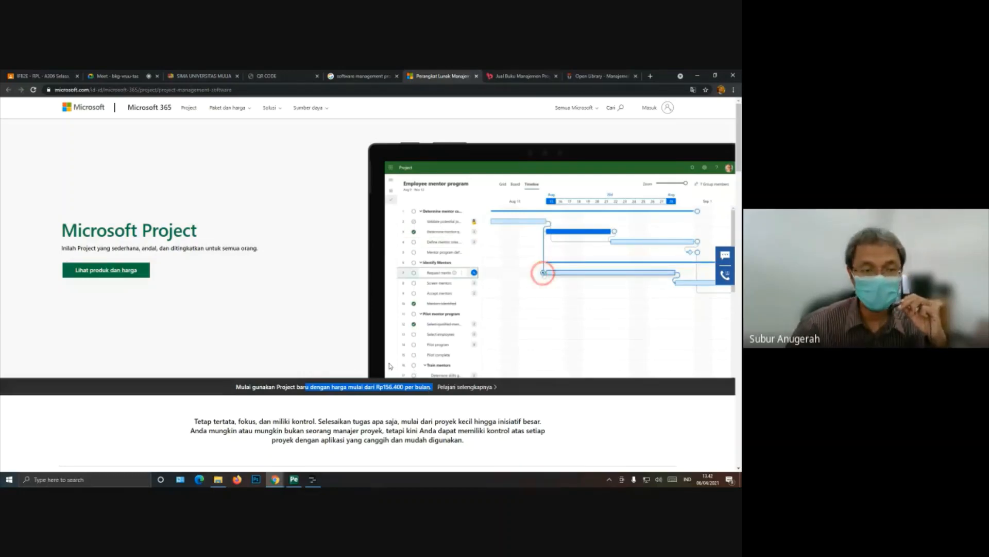
left_click(366, 386)
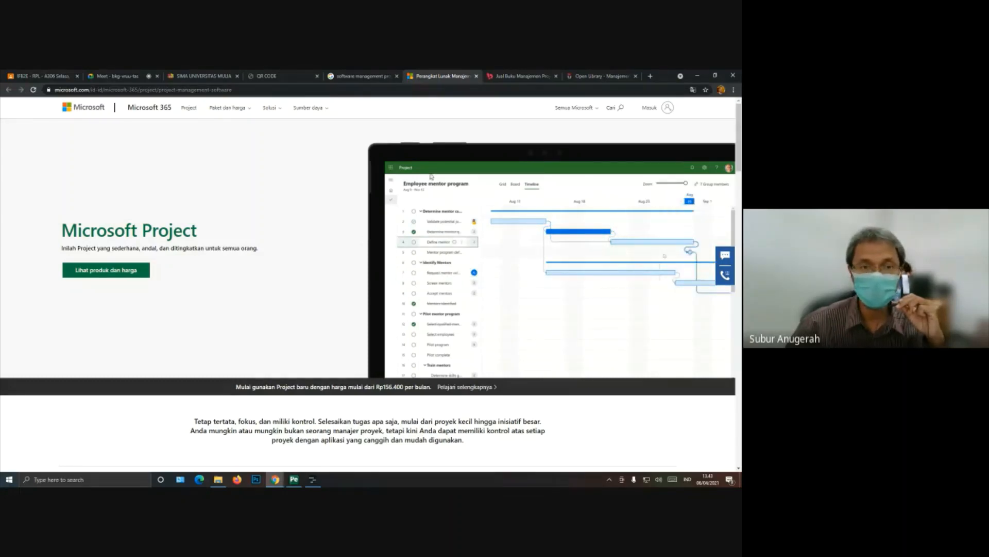
left_click(370, 73)
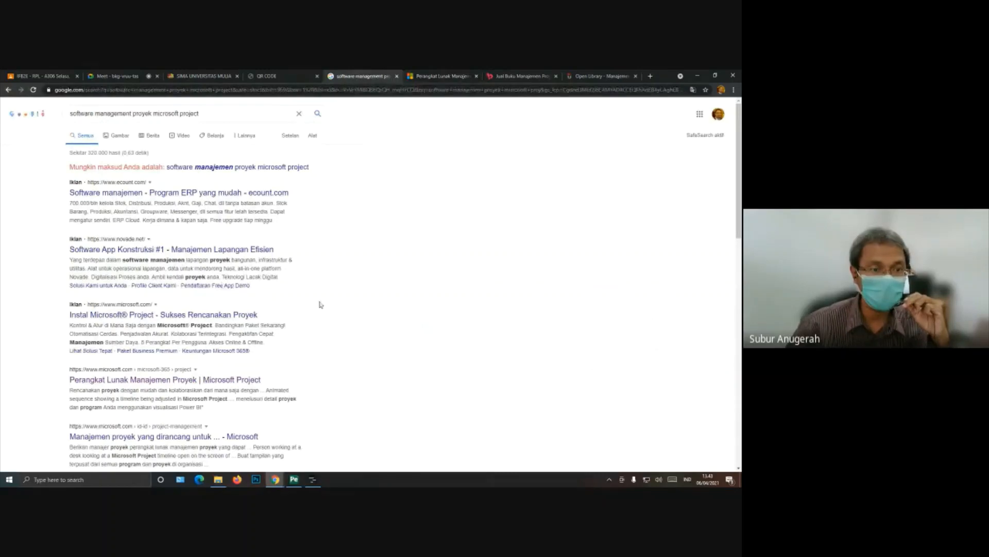
left_click(447, 76)
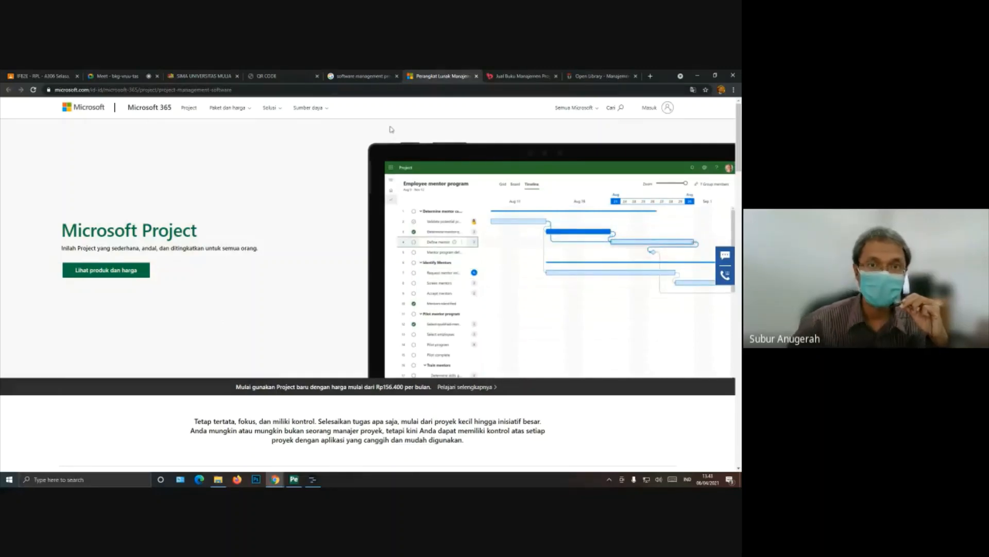
Step: Return to the Google results and replace the query with a search for "planner gnome"
left_click(361, 76)
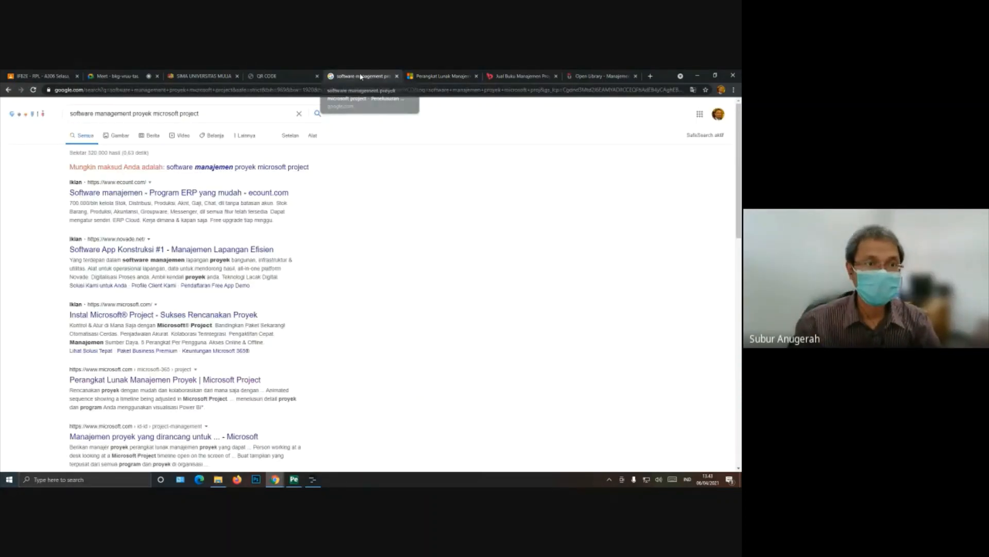
left_click(301, 114)
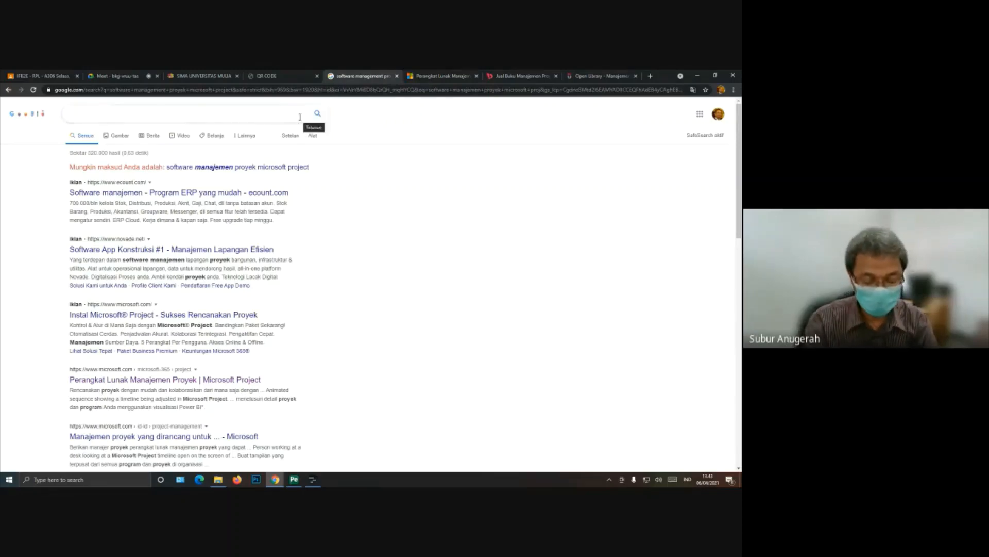
type("planner ")
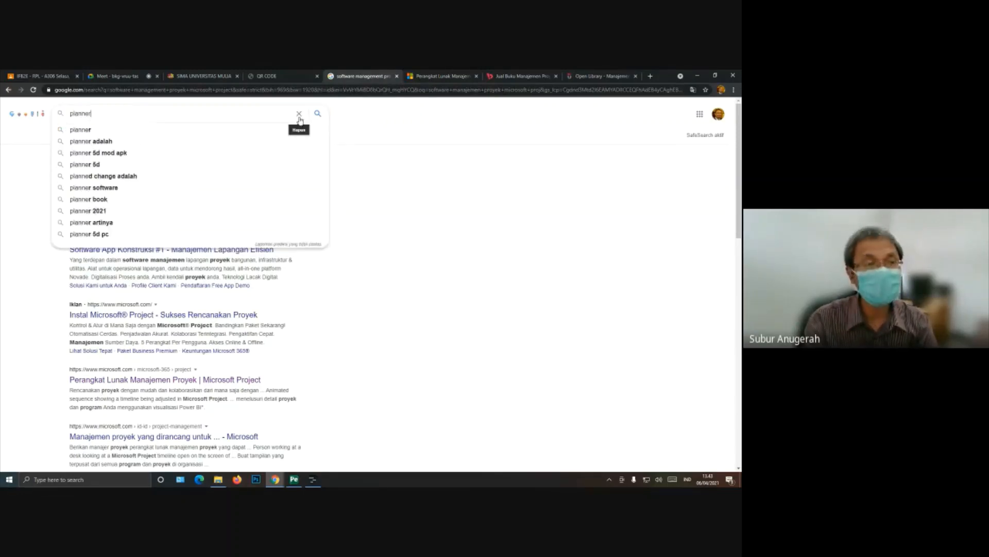
type("gnome")
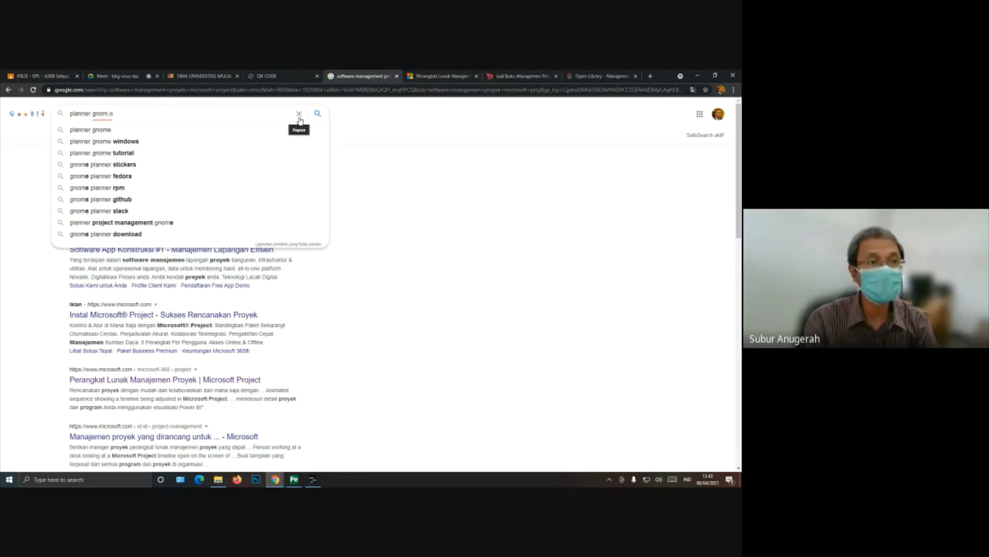
key("BackSpace")
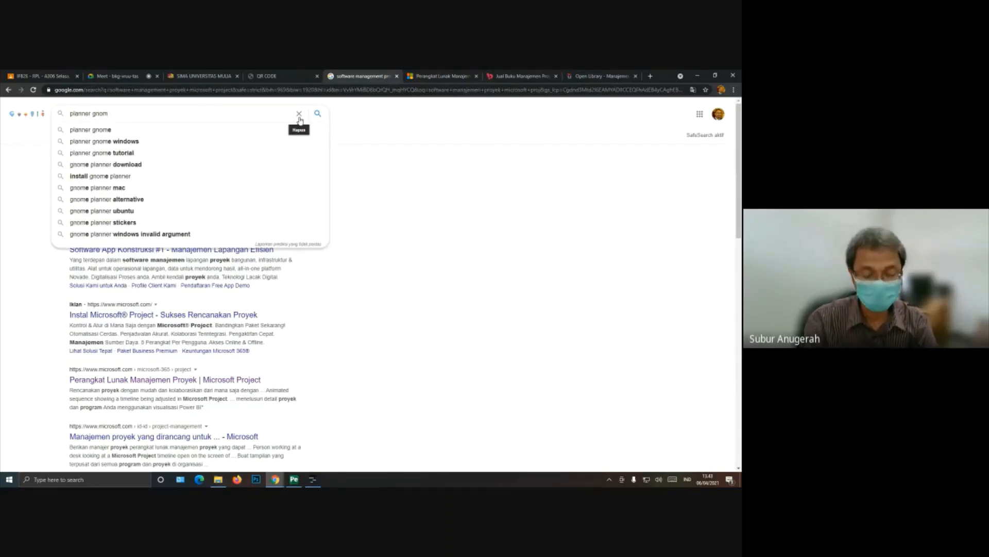
key("Return")
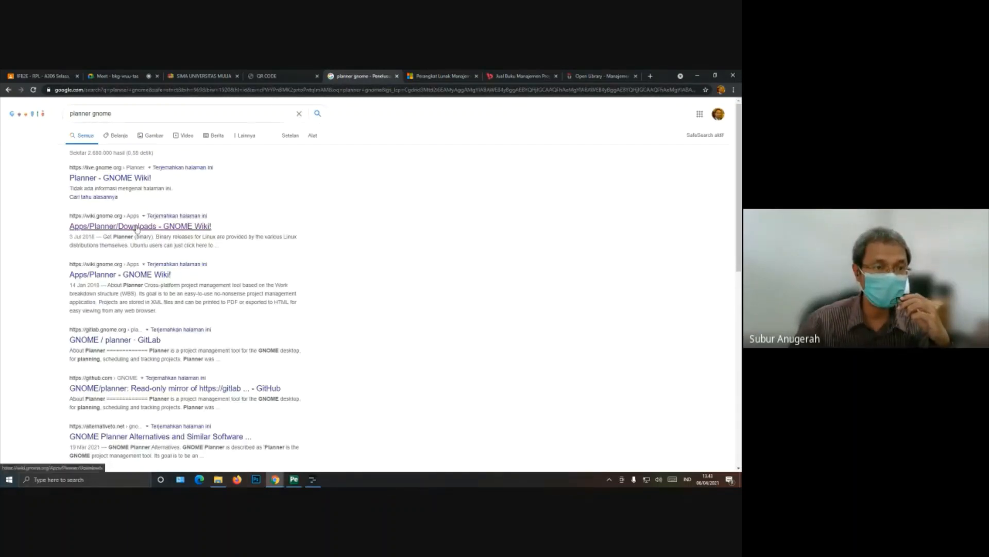
Step: Open the "Apps/Planner/Downloads - GNOME Wiki!" result in a new tab and compare it with the Microsoft Project page
right_click(135, 225)
left_click(170, 231)
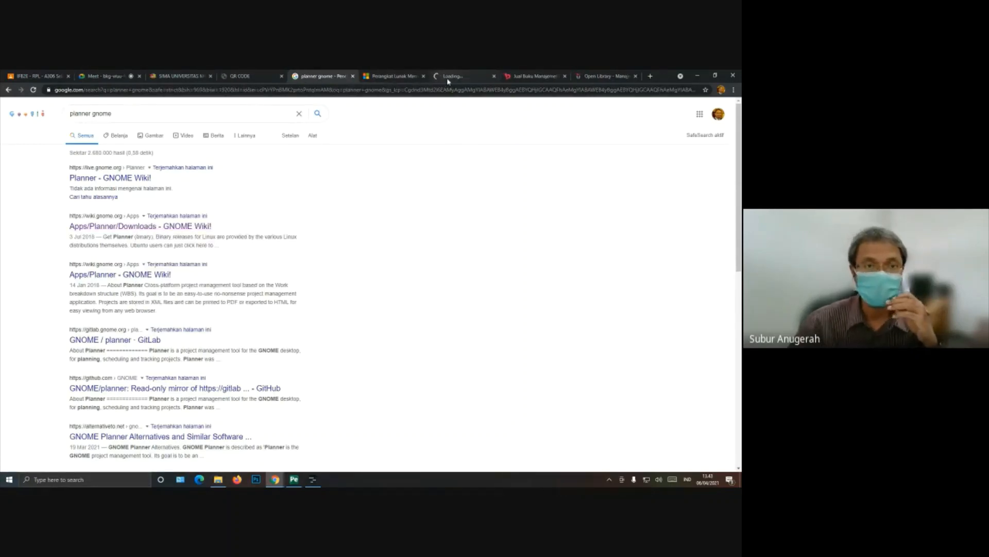
left_click(451, 75)
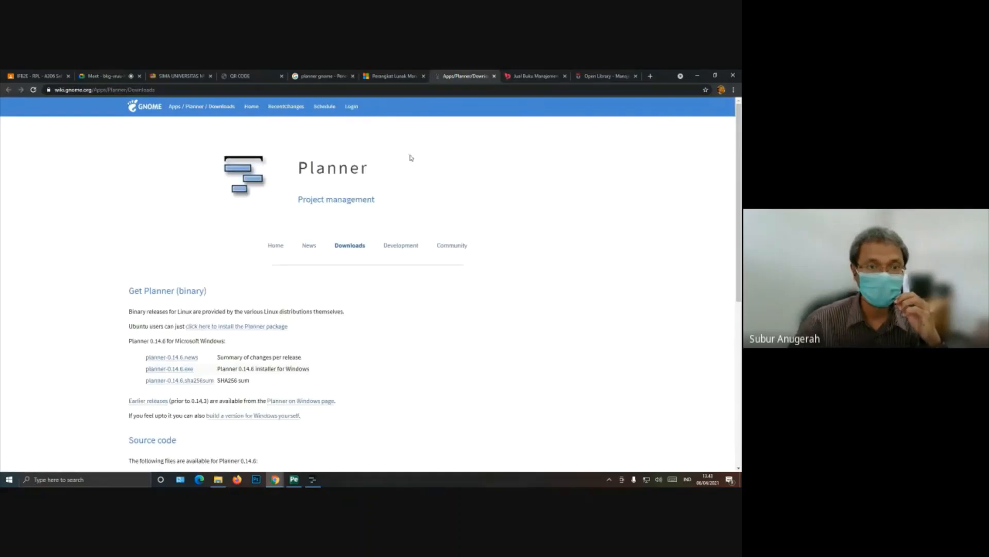
left_click(394, 76)
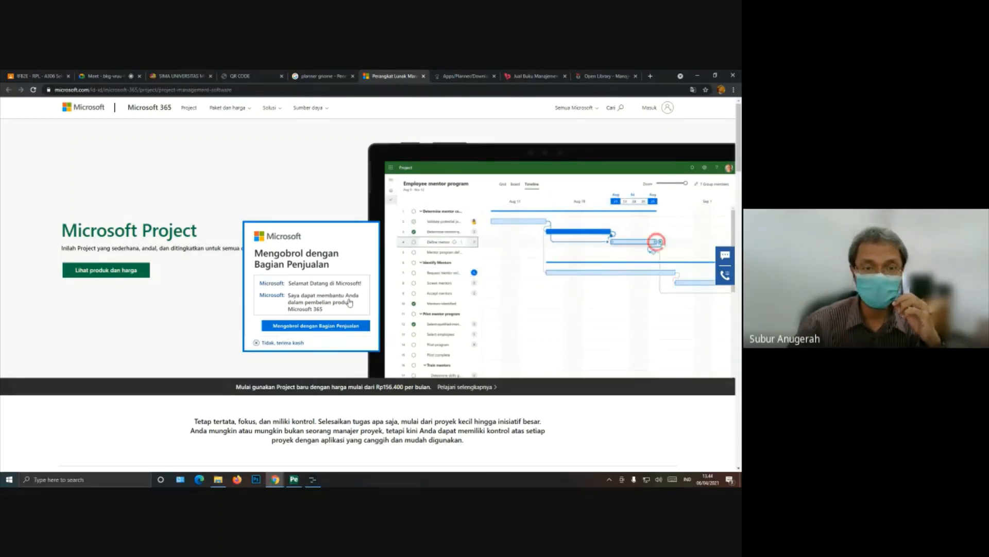
left_click(465, 76)
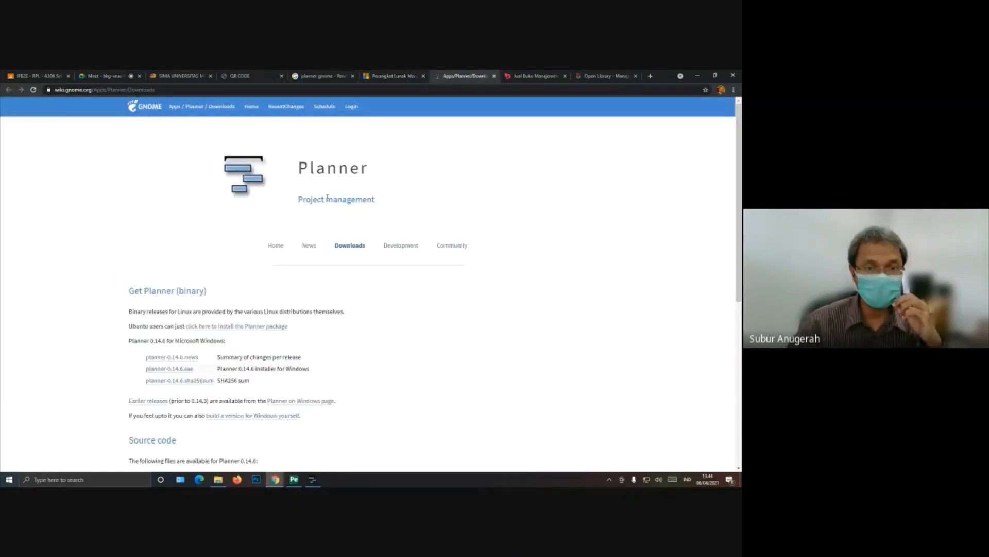
Step: Open Planner's Home page on the GNOME Wiki and review the Gantt chart, Tasks, Resource usage and Export HTML sections
left_click(277, 246)
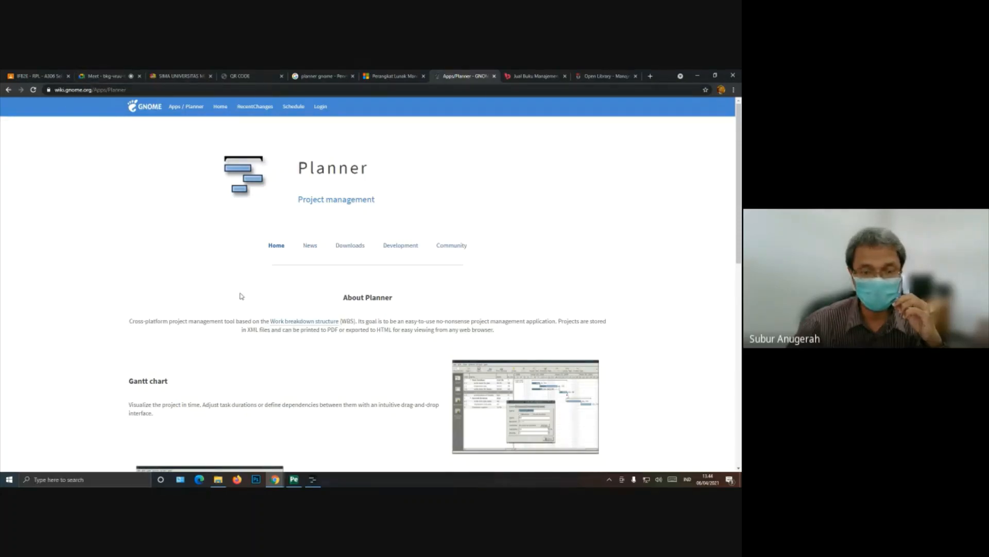
scroll(240, 296, "down", 5)
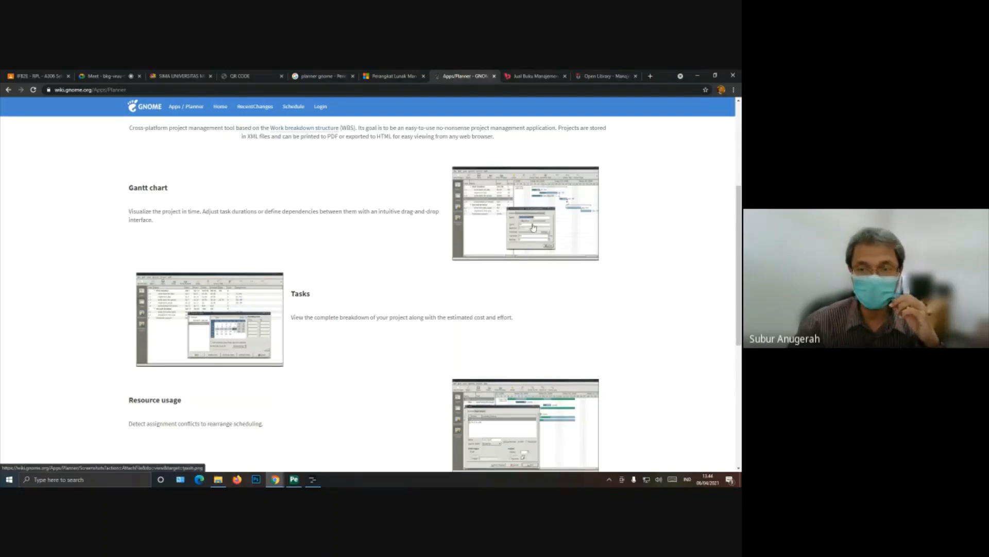
scroll(424, 286, "down", 5)
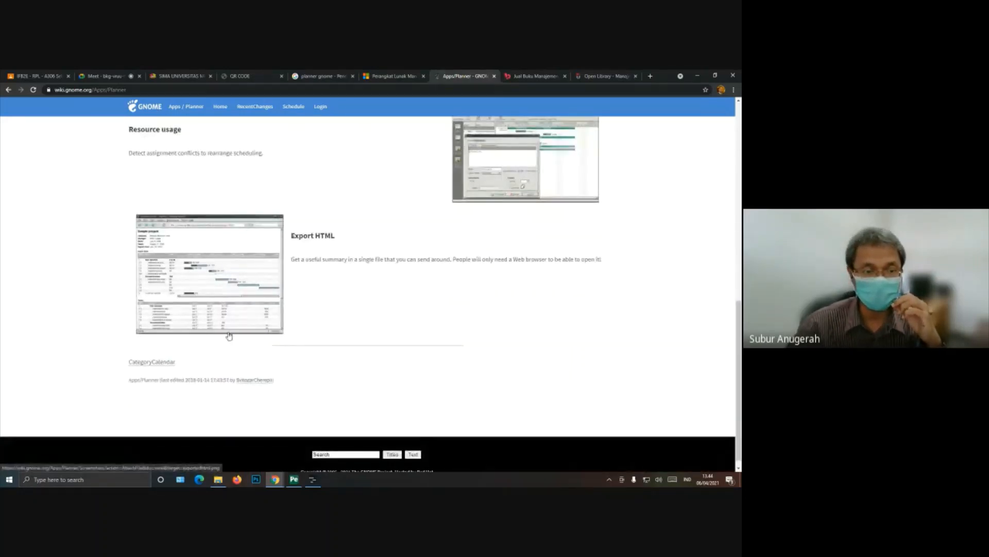
scroll(230, 334, "up", 3)
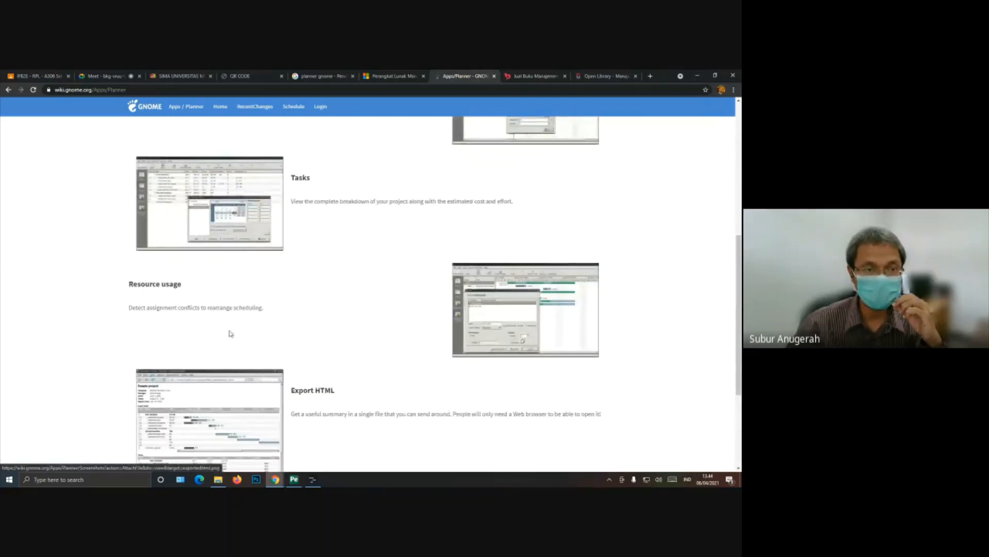
scroll(231, 334, "up", 2)
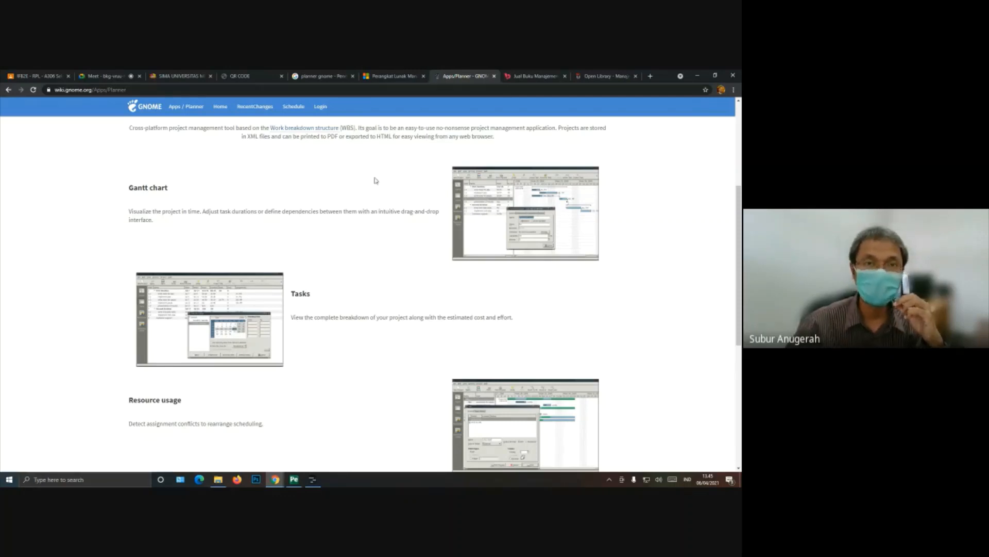
scroll(351, 266, "up", 4)
Step: Return to Planner's Downloads page and review the Windows installer, source code and third-party tools listings
left_click(355, 248)
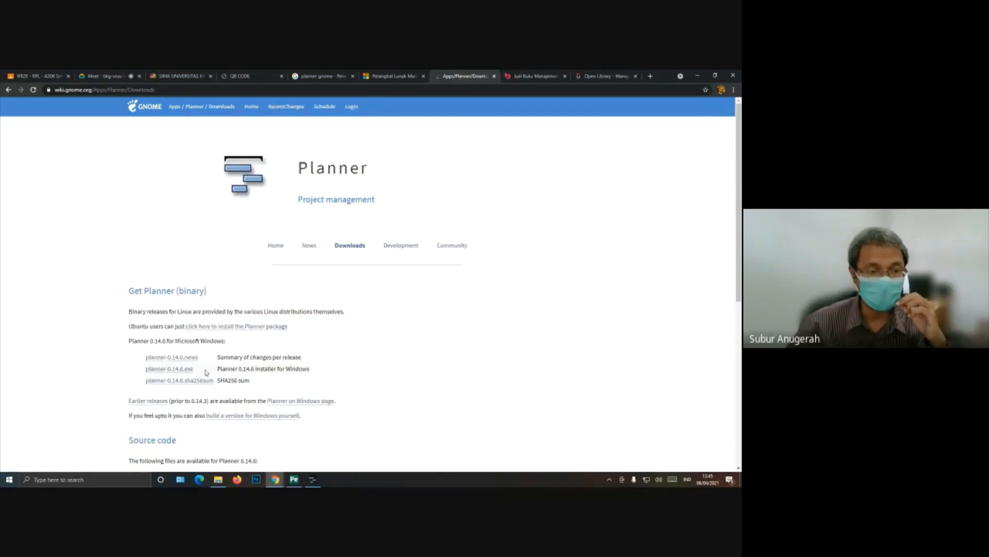
scroll(206, 372, "down", 2)
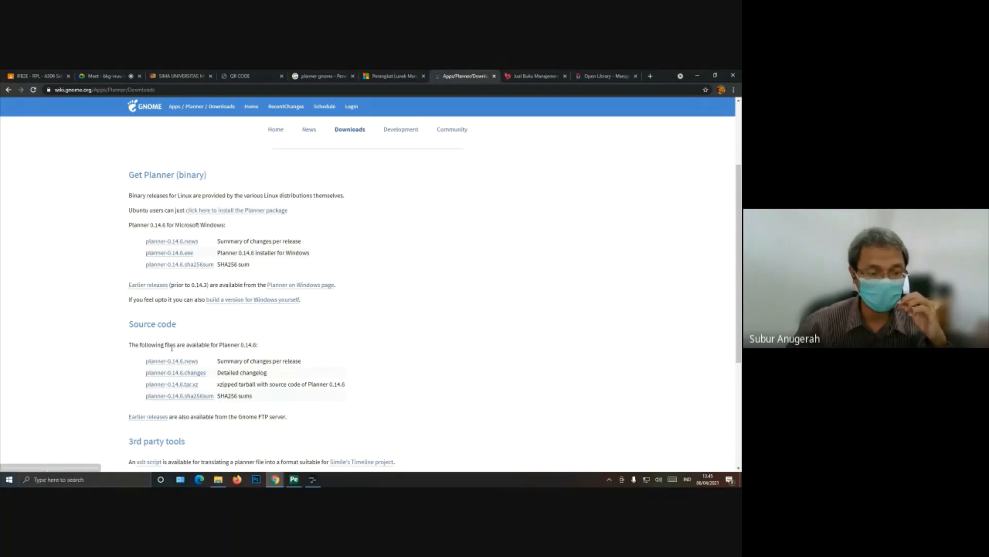
scroll(172, 348, "down", 2)
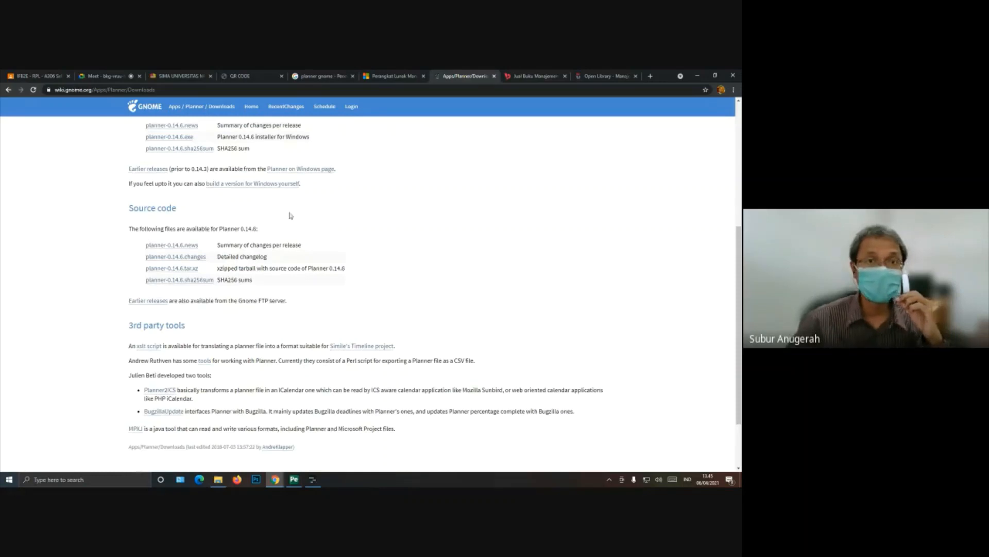
Step: Look at the empty project in the Planner application and return to the top of the schedule PDF at 150% magnification
left_click(313, 478)
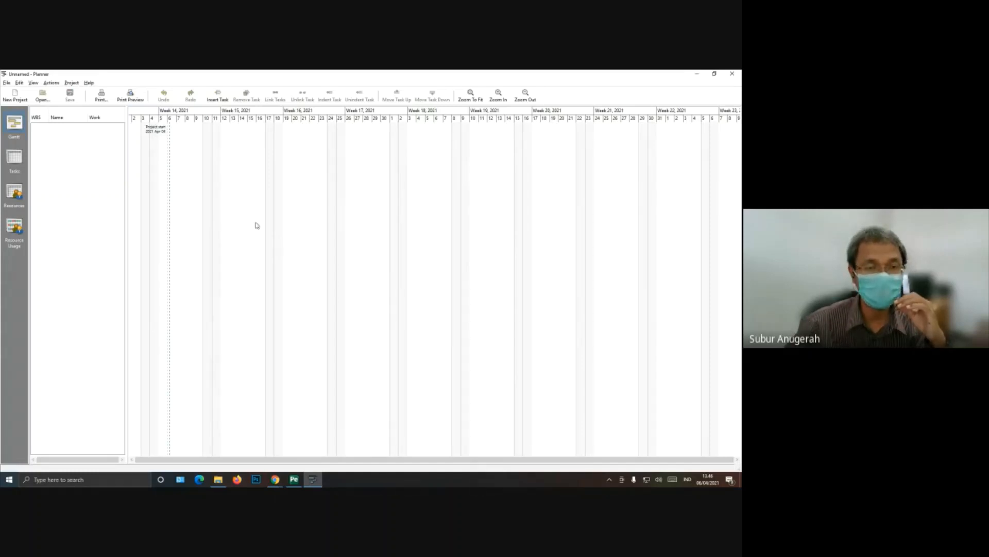
left_click(297, 481)
scroll(368, 332, "up", 4)
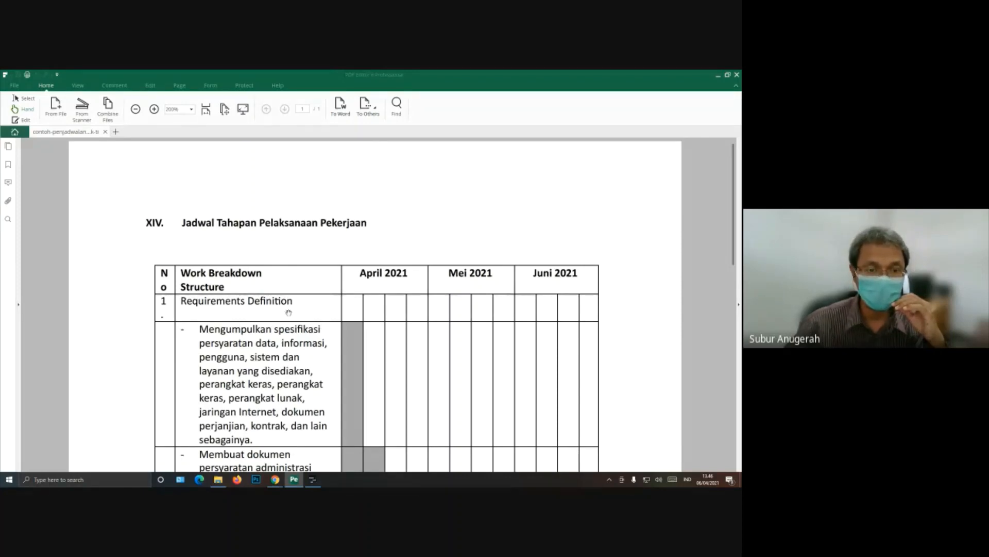
left_click(136, 109)
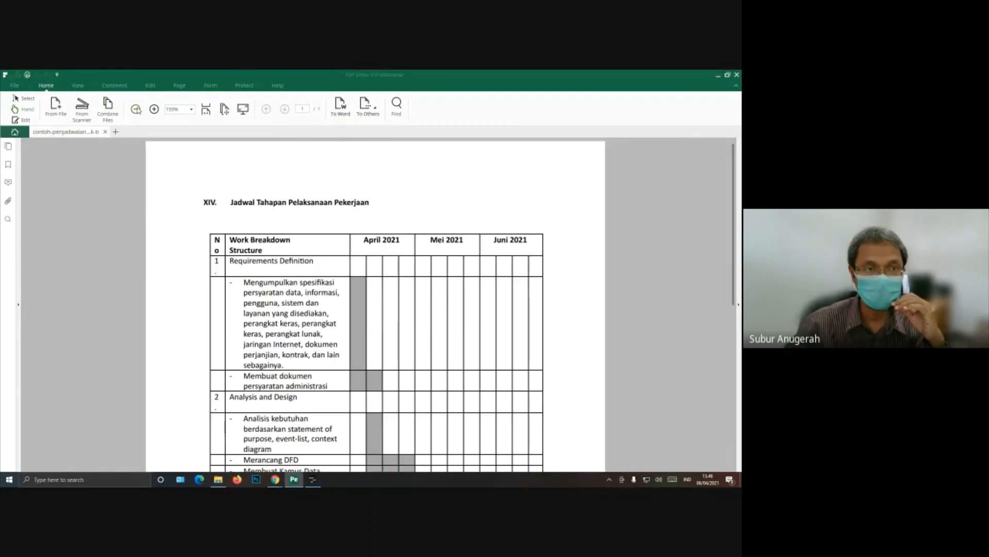
Step: Reduce the schedule PDF to 125% magnification and review the work breakdown structure from Requirements Definition to Operasional
left_click(136, 109)
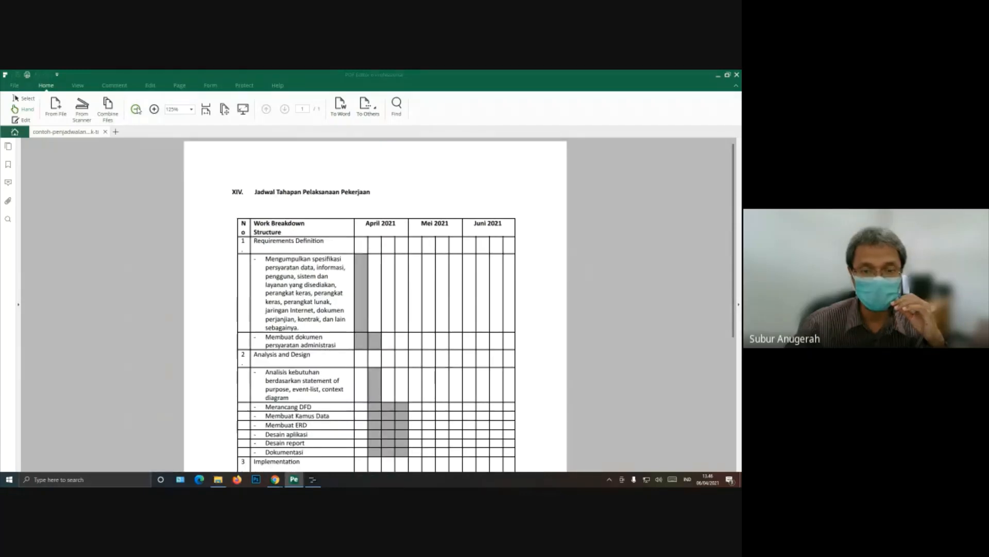
scroll(348, 299, "down", 1)
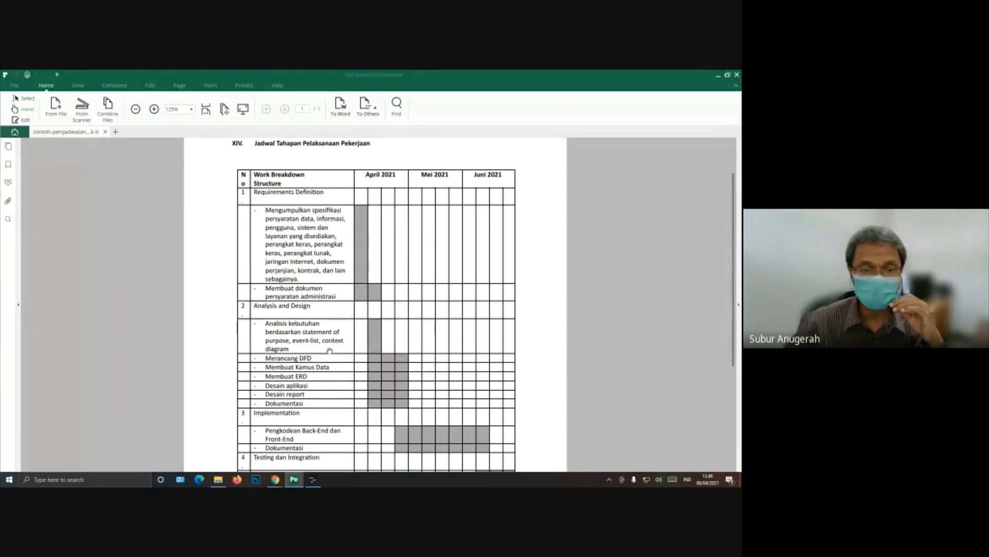
scroll(376, 394, "down", 3)
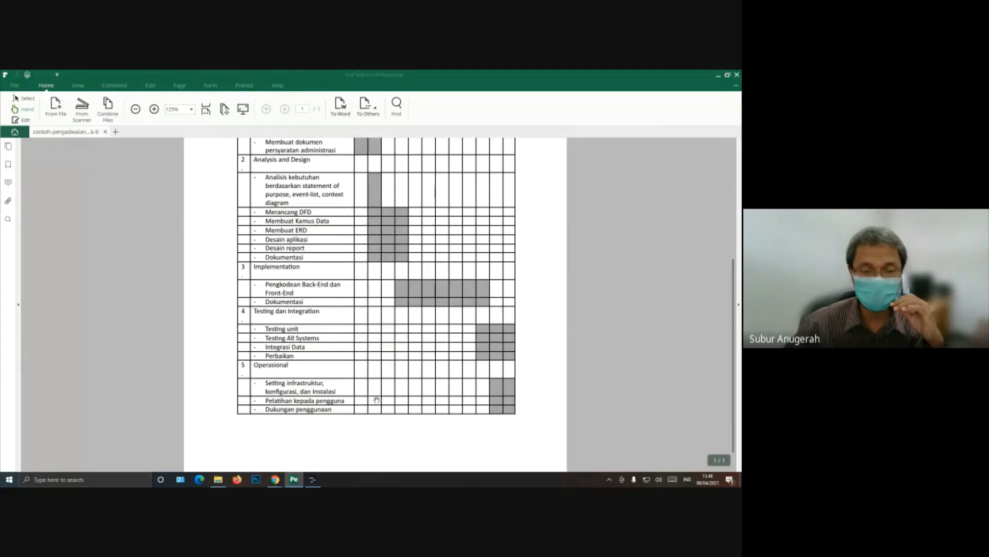
scroll(380, 361, "up", 1)
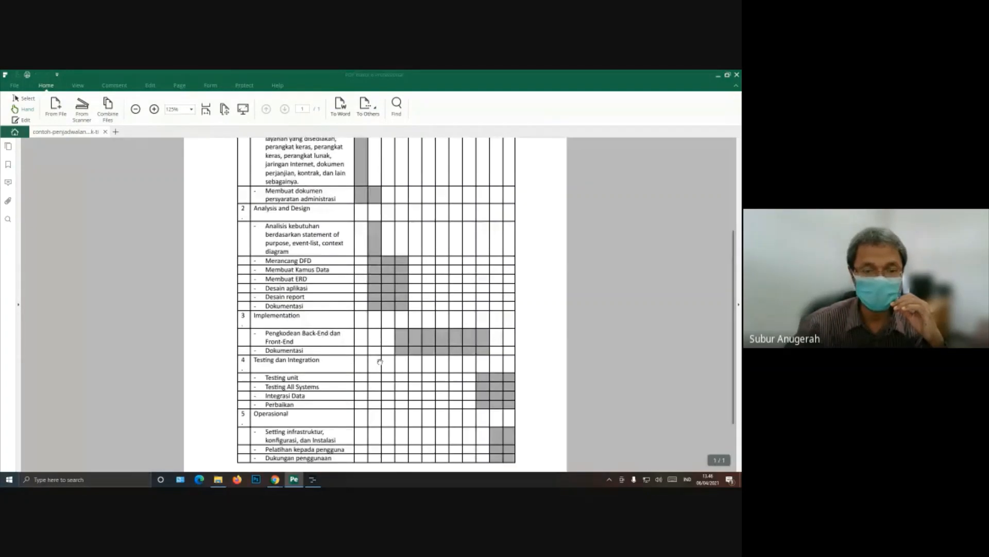
scroll(380, 362, "up", 2)
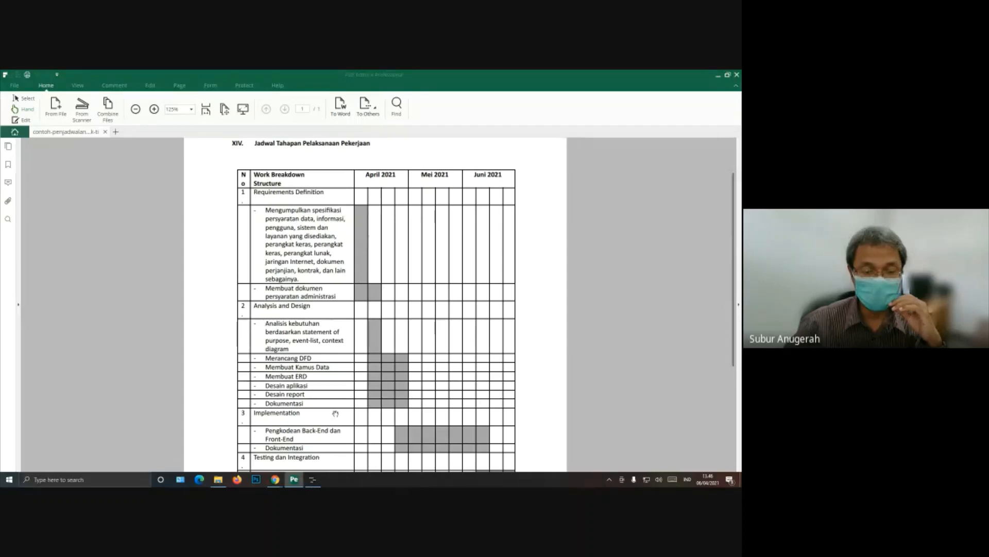
Step: Switch between Planner's empty Gantt chart and the schedule PDF to compare the chart with the work breakdown structure and its monthly timeline
left_click(312, 480)
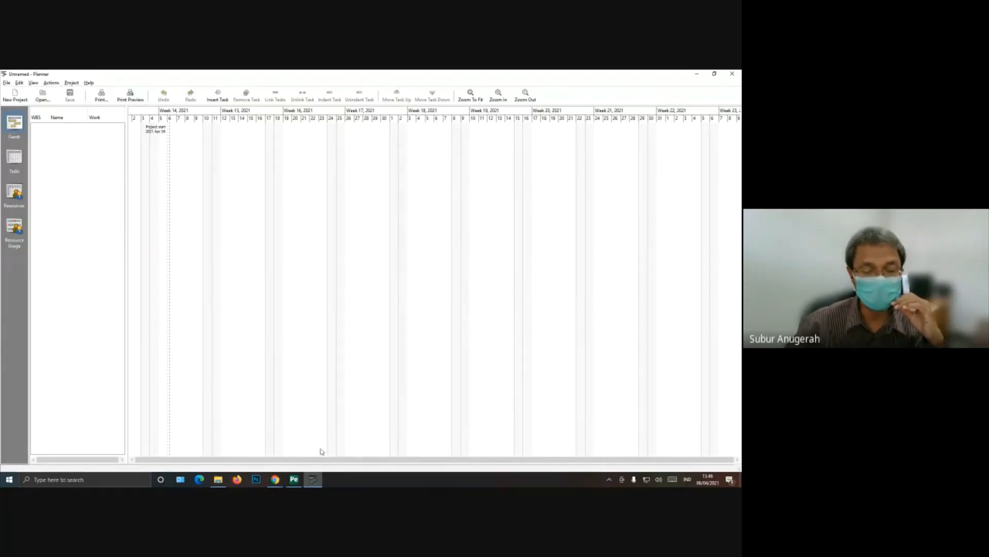
left_click(299, 484)
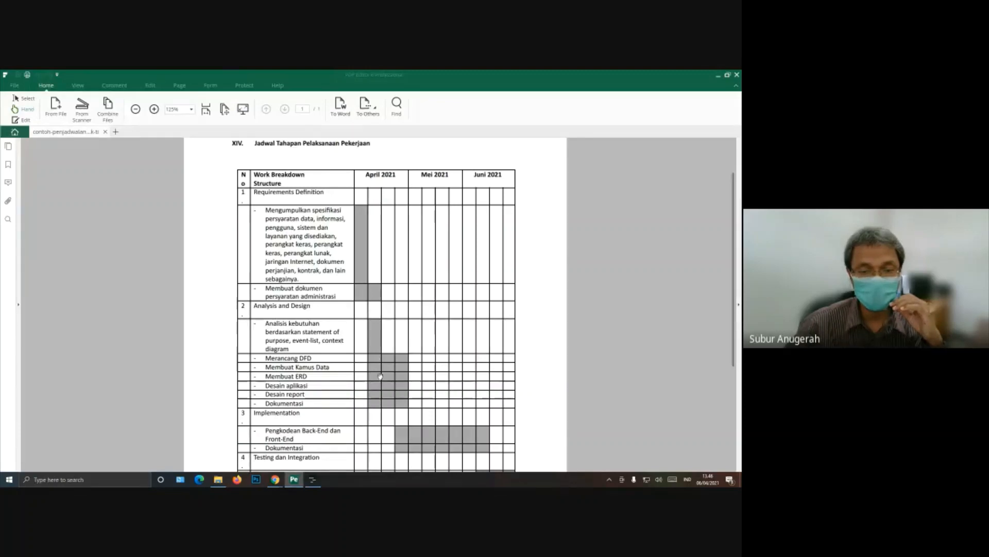
left_click(312, 479)
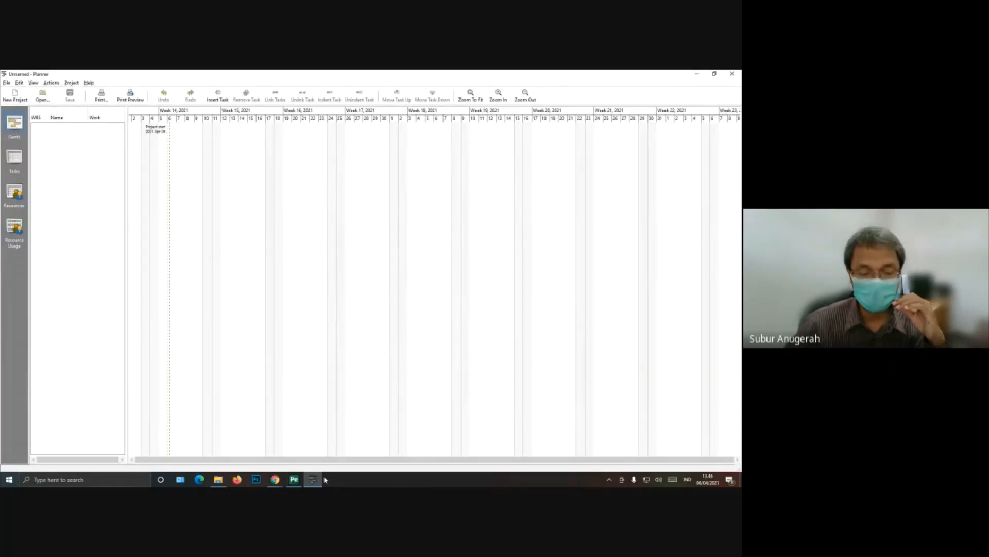
left_click(293, 479)
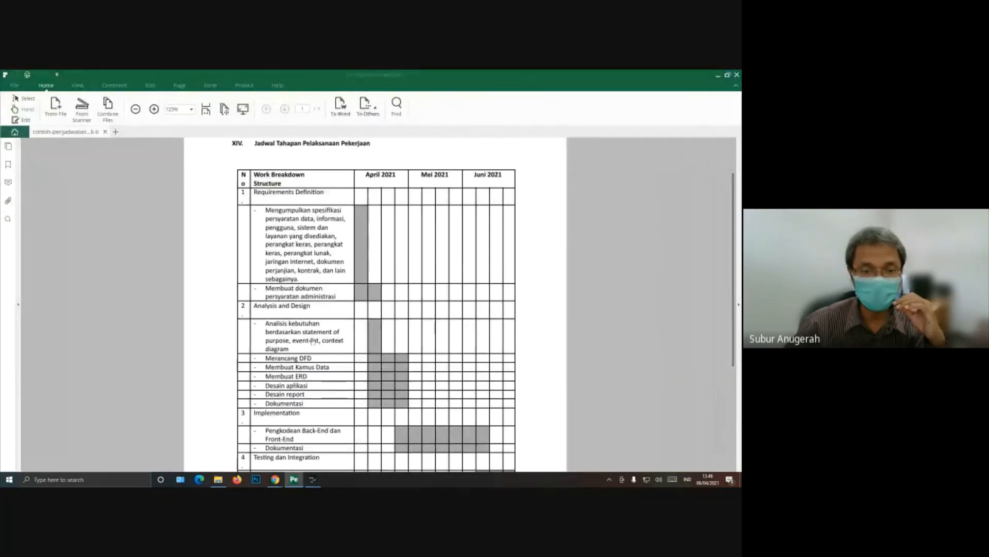
scroll(390, 391, "down", 5)
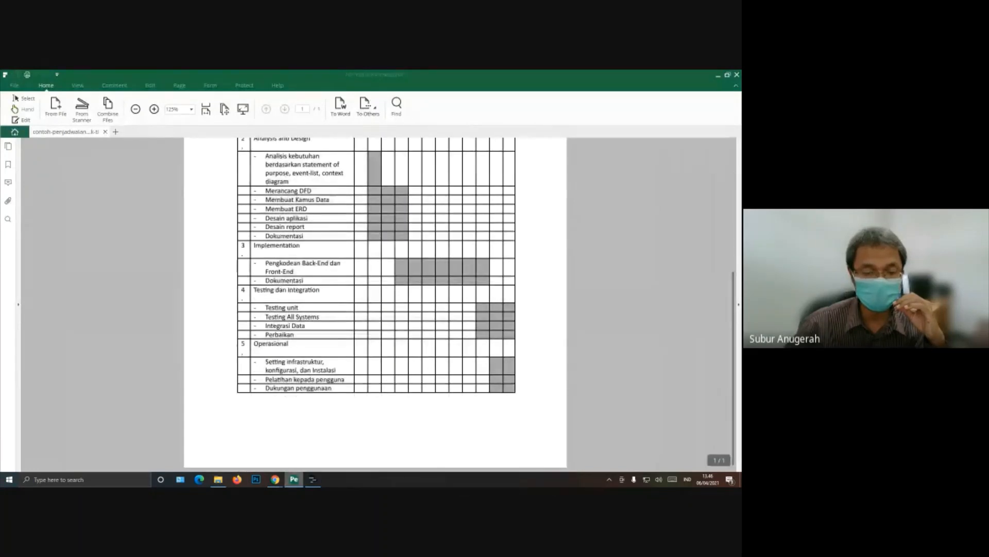
left_click(313, 479)
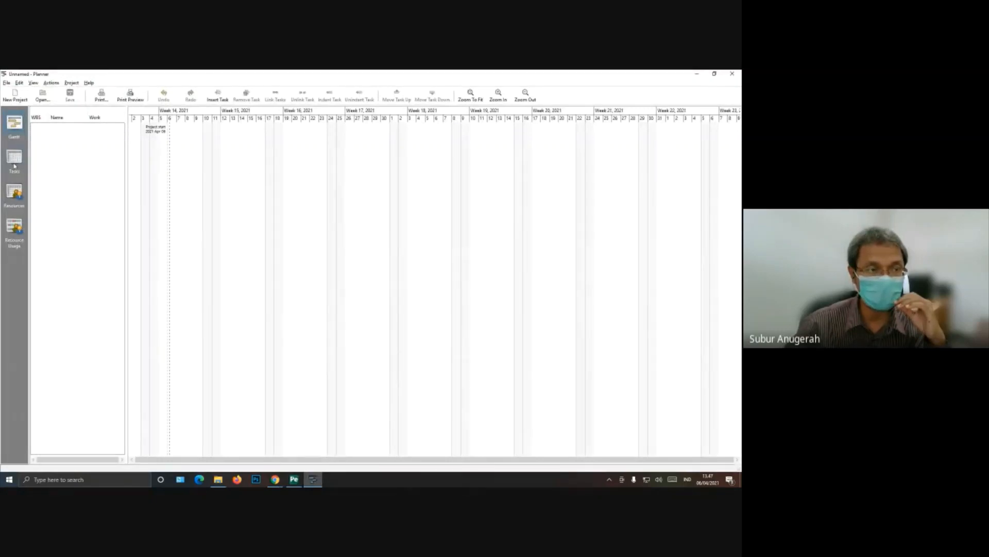
left_click(294, 481)
scroll(303, 268, "up", 3)
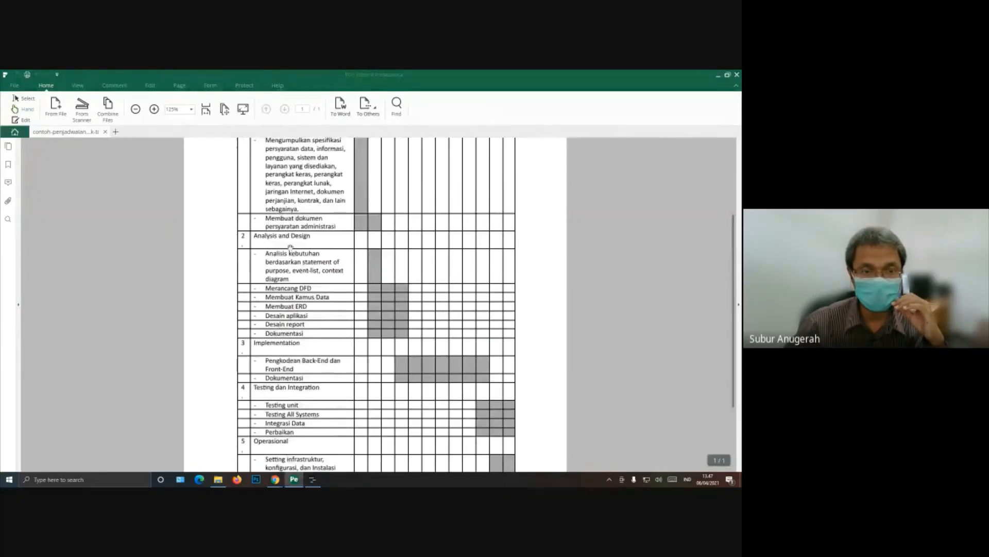
scroll(281, 278, "up", 2)
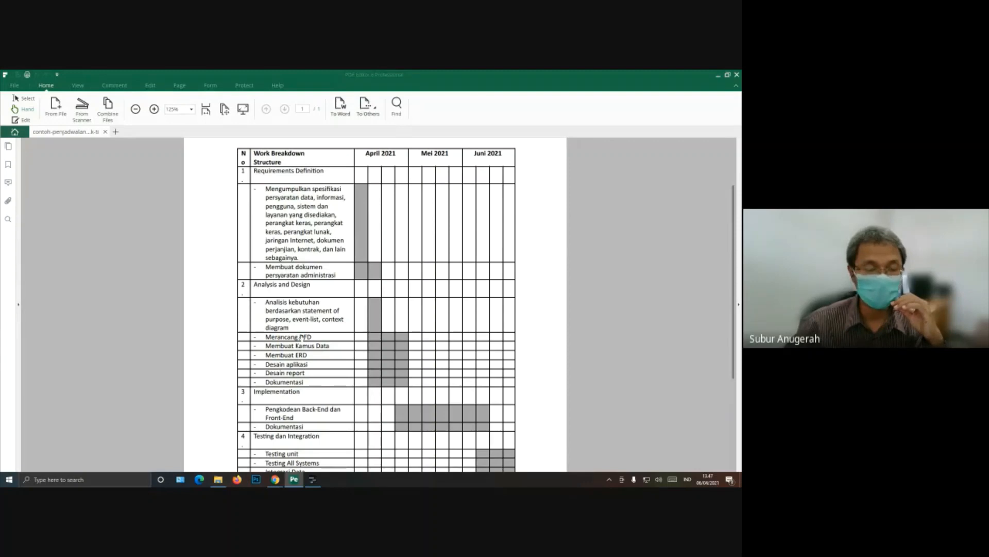
Step: Look at Planner's Resource Usage view, and return to the schedule PDF to review the phases down to Operasional
left_click(313, 480)
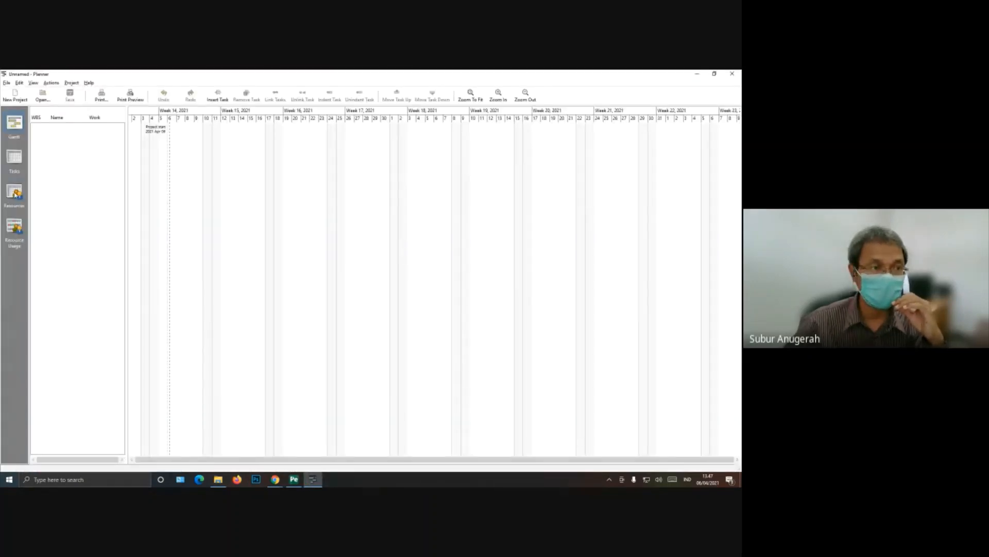
left_click(17, 230)
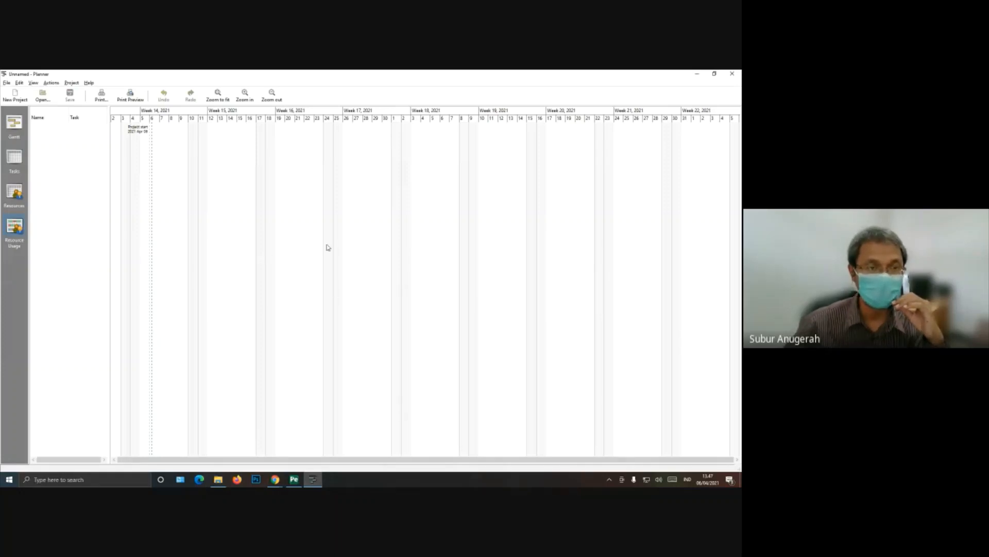
left_click(320, 480)
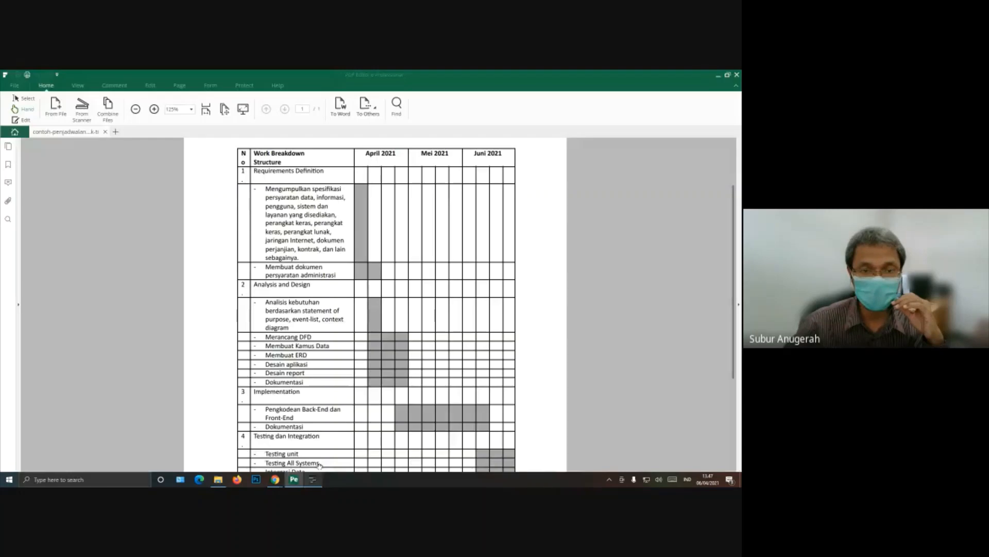
scroll(396, 277, "down", 3)
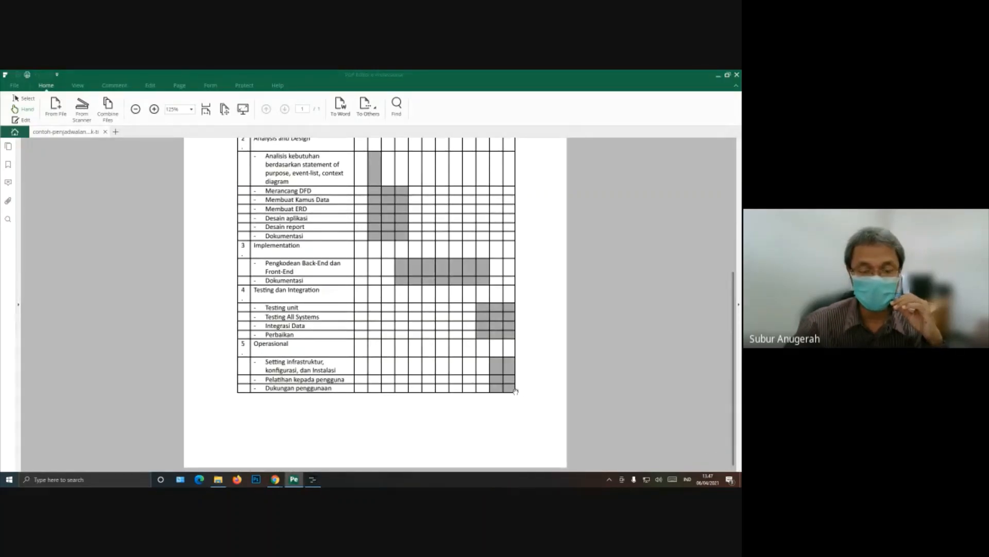
scroll(523, 273, "up", 5)
scroll(508, 375, "down", 4)
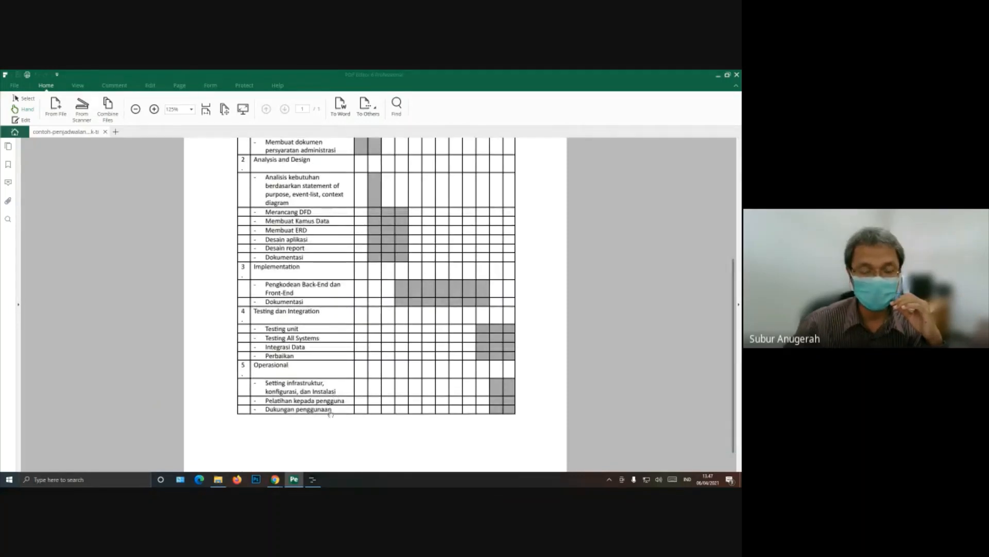
Step: Open the project's Calendar Editor in Planner and enlarge and reposition its window over the timeline
left_click(312, 480)
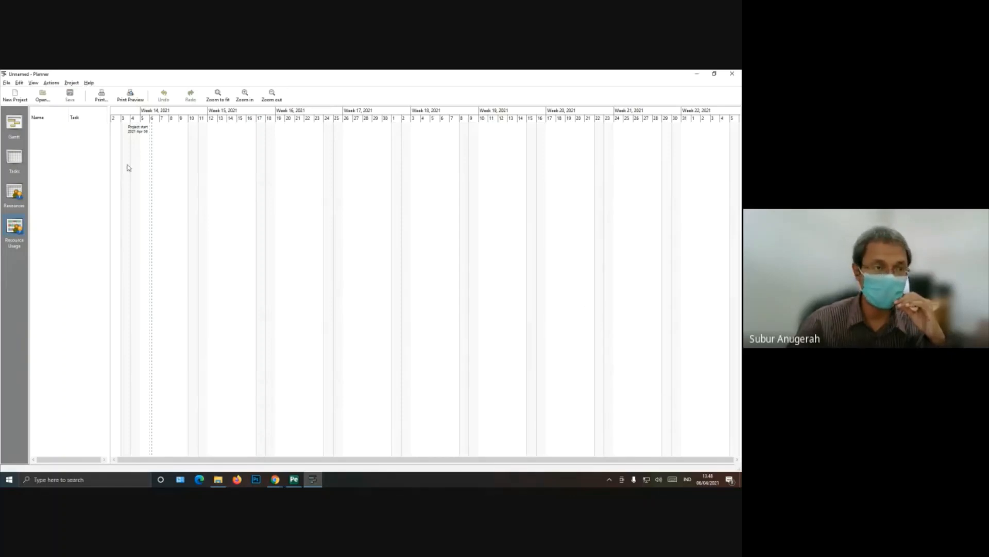
left_click(71, 83)
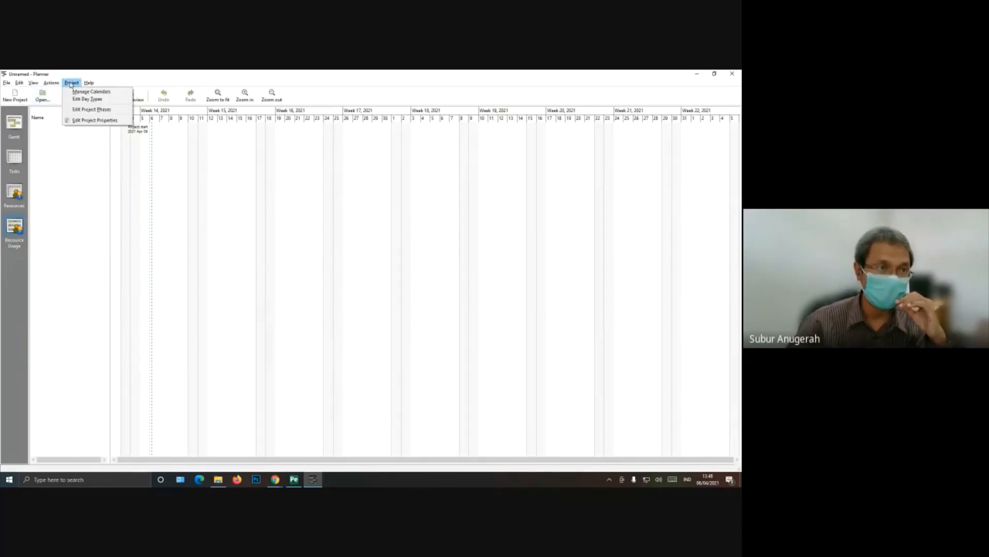
left_click(91, 91)
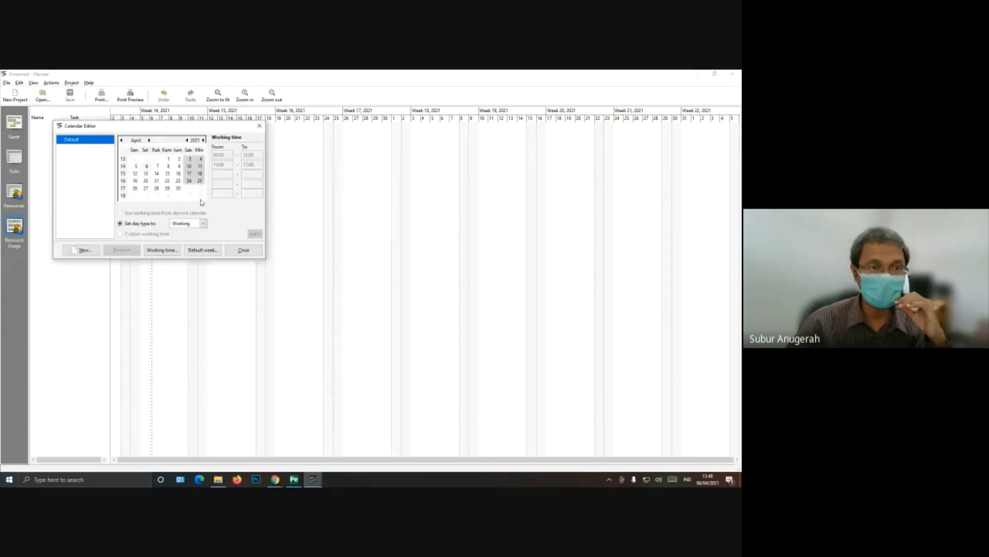
left_click_drag(201, 129, 450, 178)
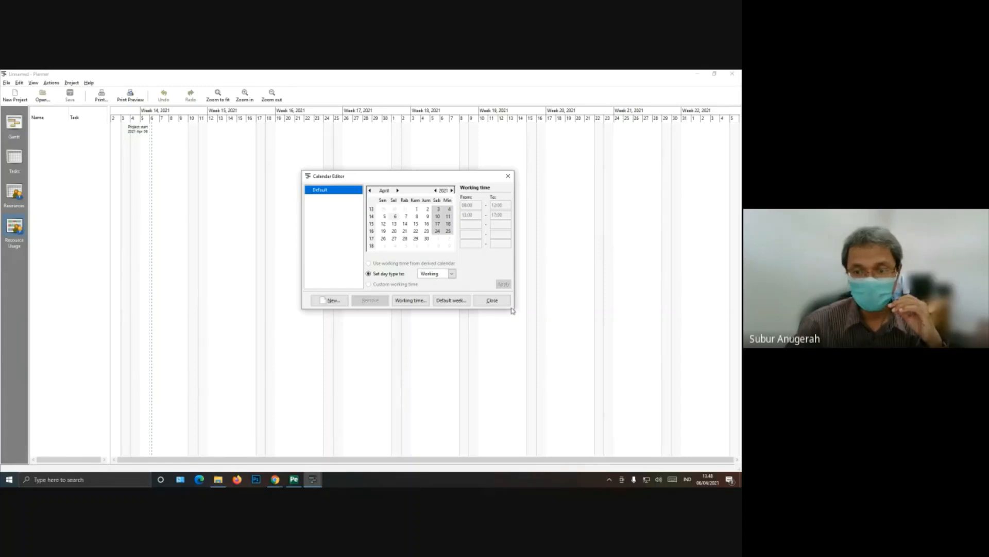
left_click_drag(513, 308, 587, 399)
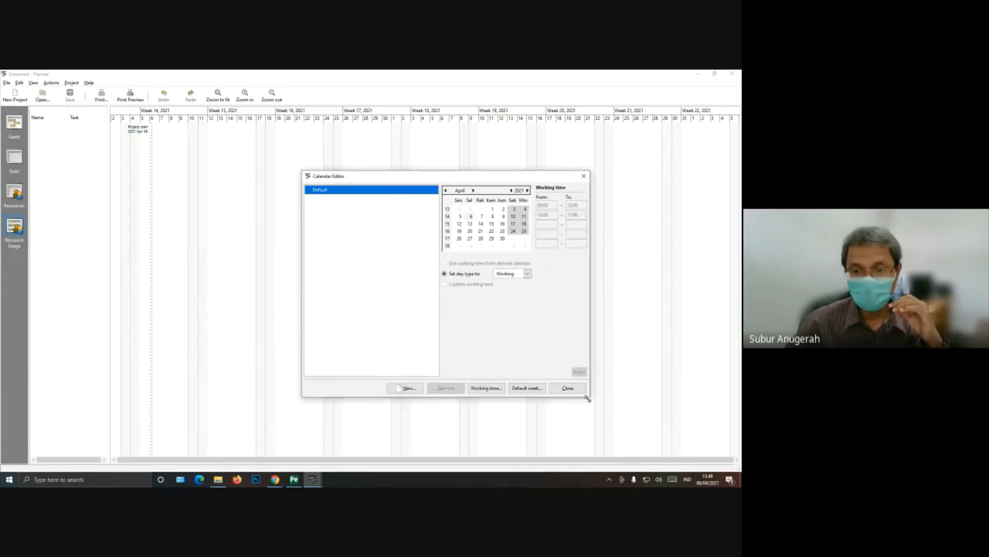
left_click_drag(514, 177, 403, 162)
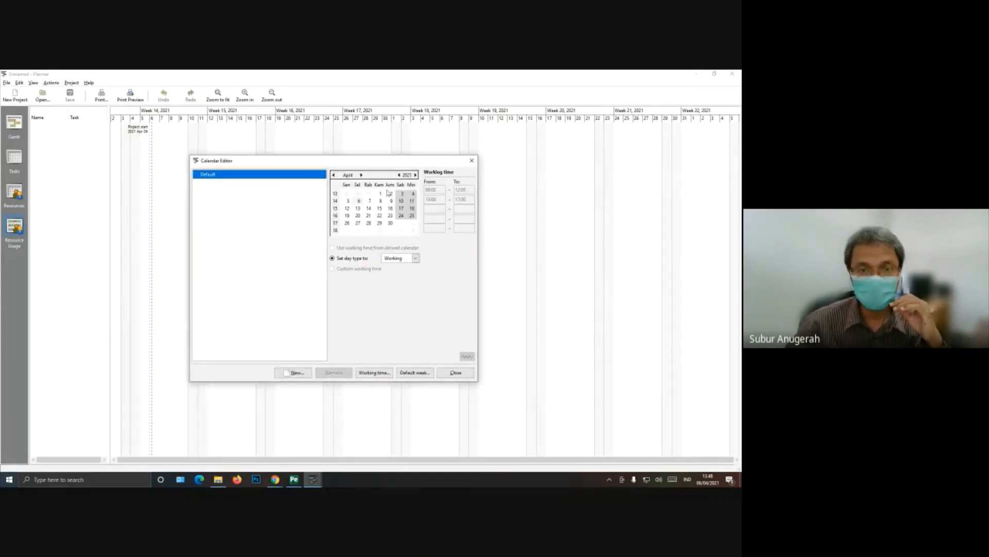
Step: Inspect 6 and 20 April 2021 in the Default calendar and view the day type options for 6 April, keeping Working
left_click(359, 203)
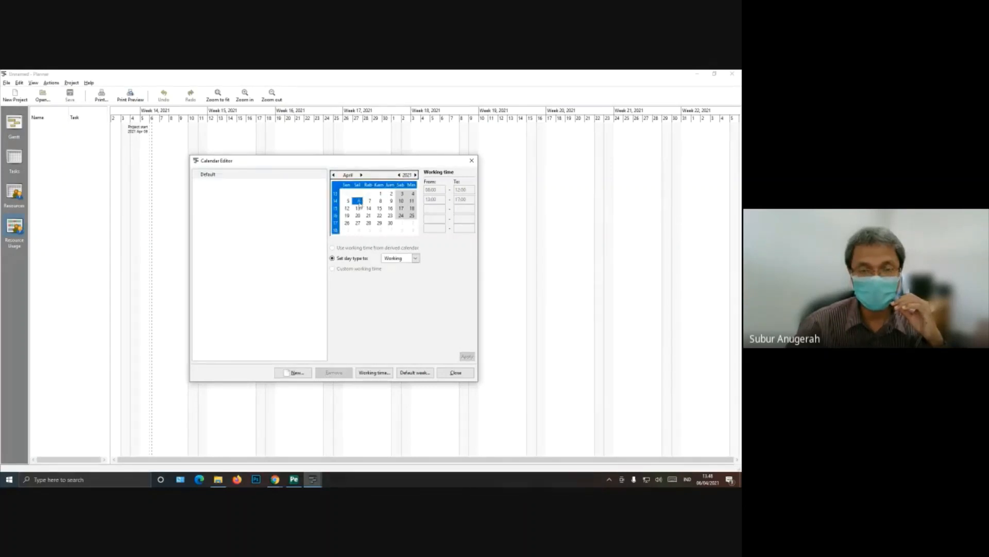
left_click(358, 216)
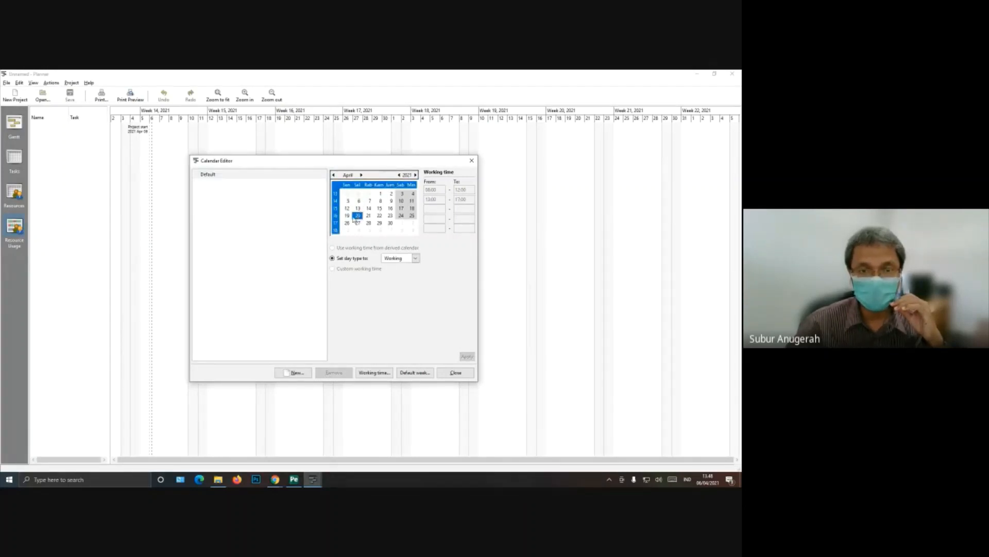
left_click(359, 201)
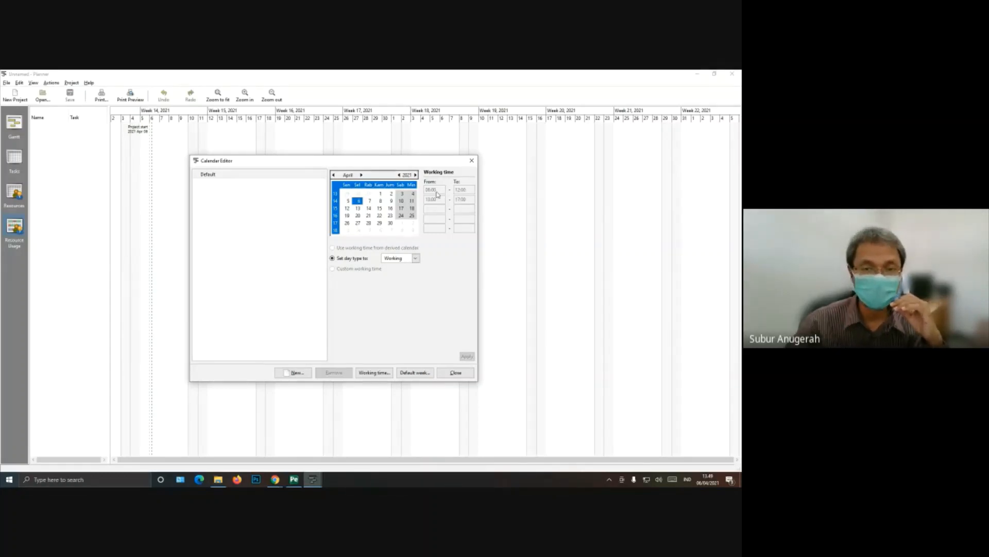
left_click(416, 260)
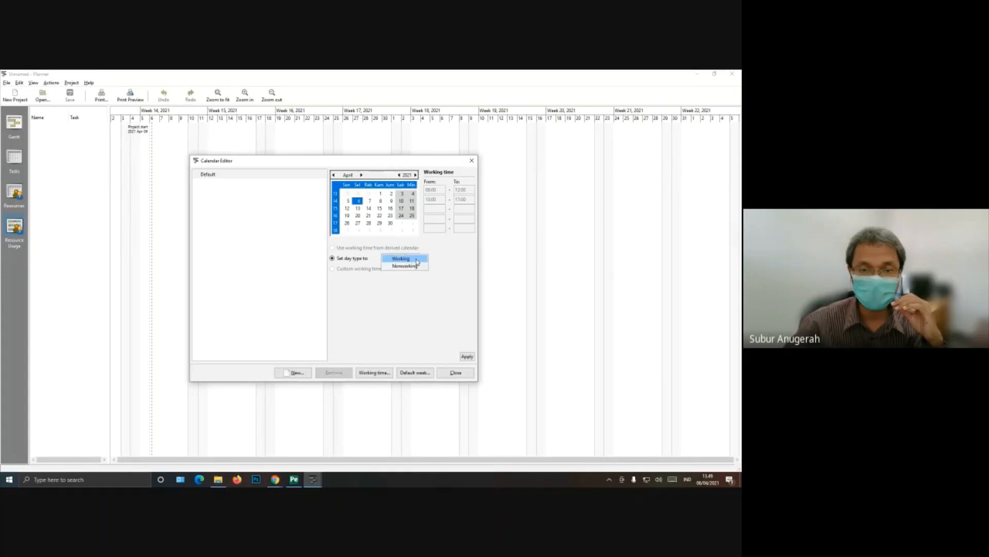
left_click(417, 260)
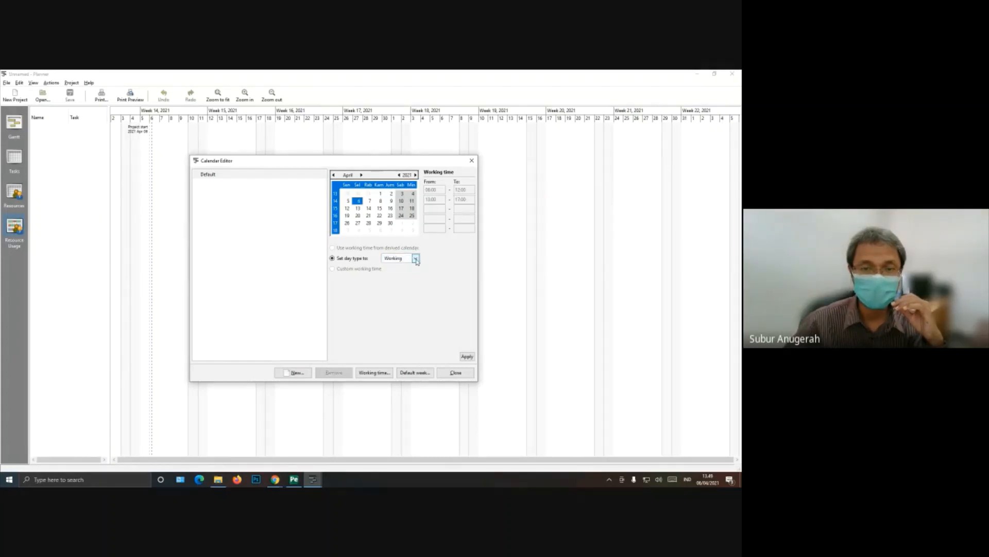
Step: Check the day type of Saturday 10 April, browse the calendar through May and June 2021, and reselect 6 April
left_click(402, 201)
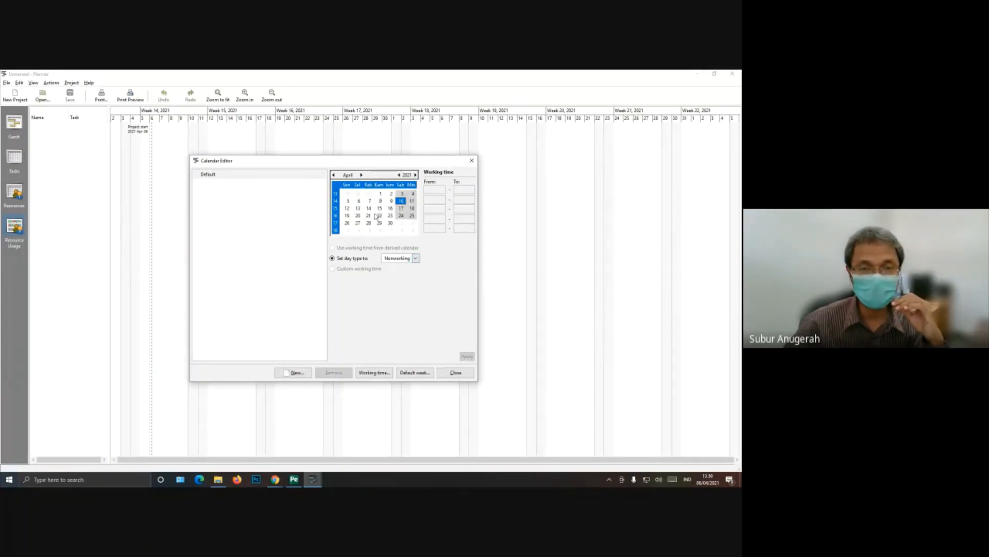
left_click(361, 175)
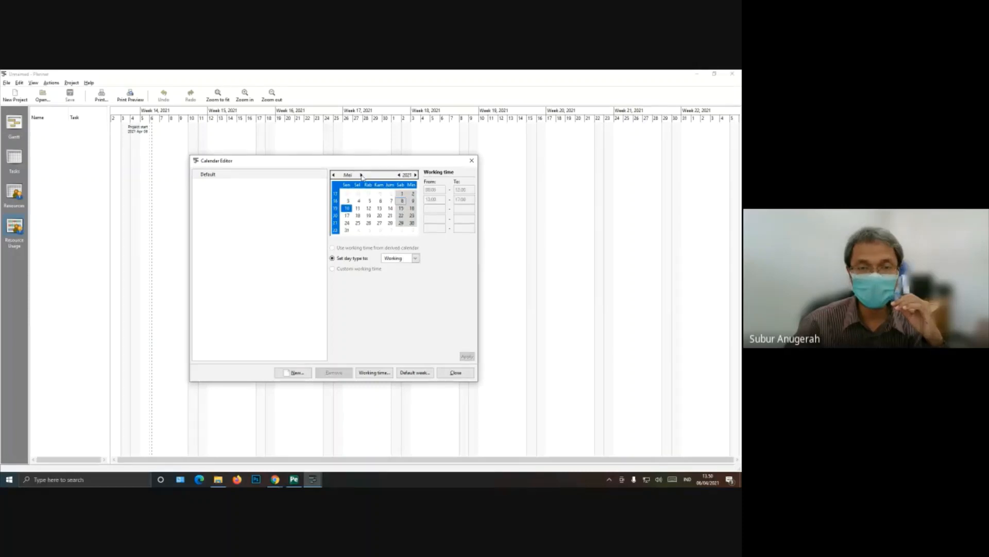
left_click(362, 176)
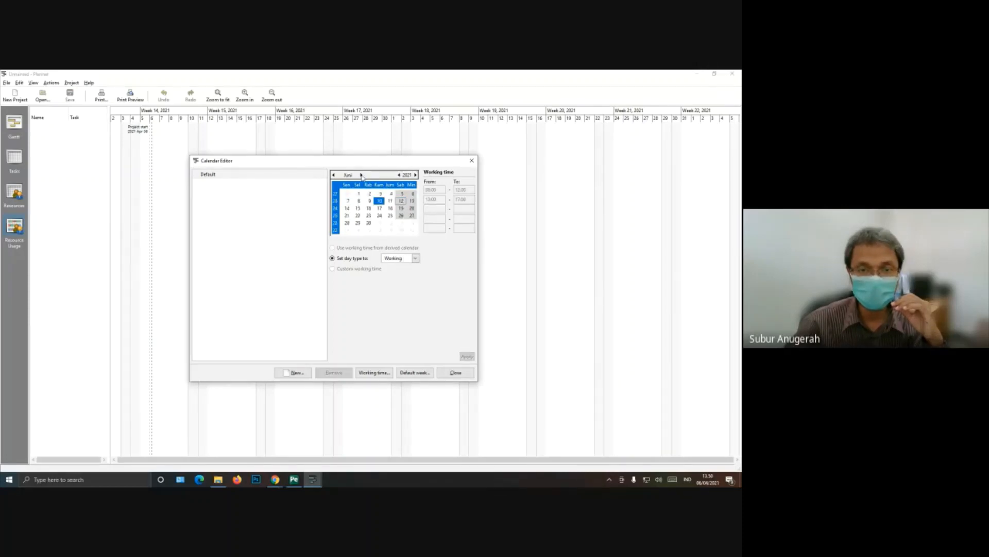
left_click(334, 175)
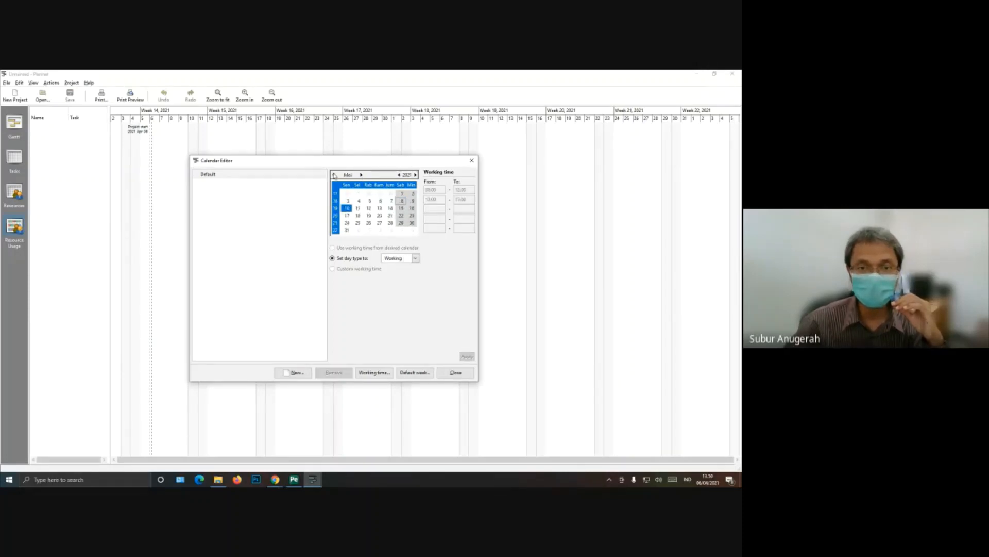
left_click(334, 175)
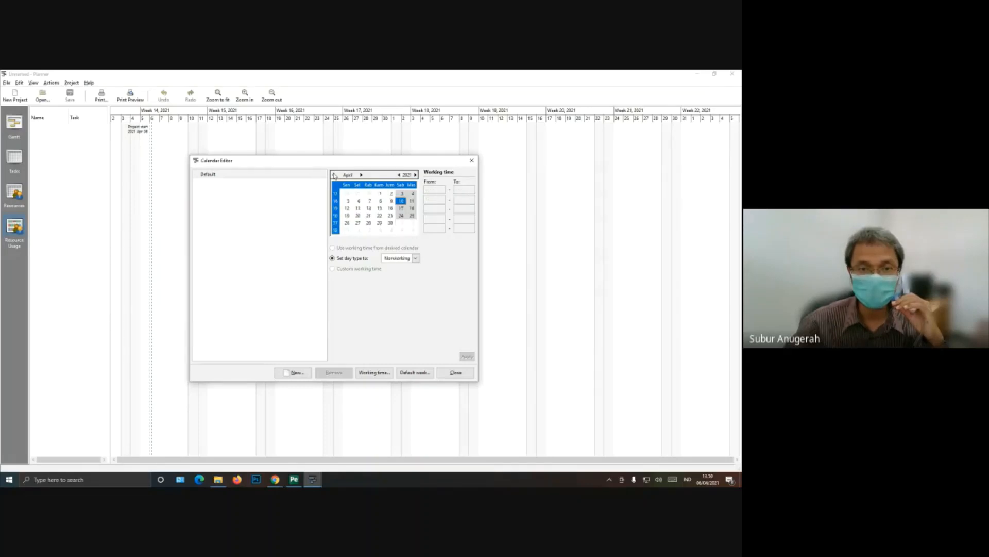
left_click(370, 202)
left_click(360, 202)
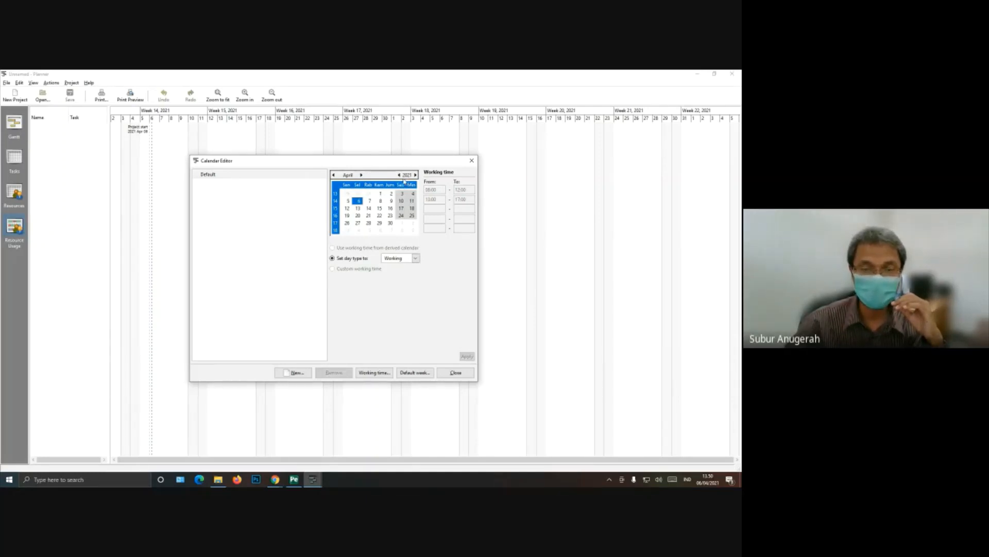
Step: Set the day type of Tuesday 13 April 2021 to Nonworking in the Default calendar and apply it
left_click(362, 175)
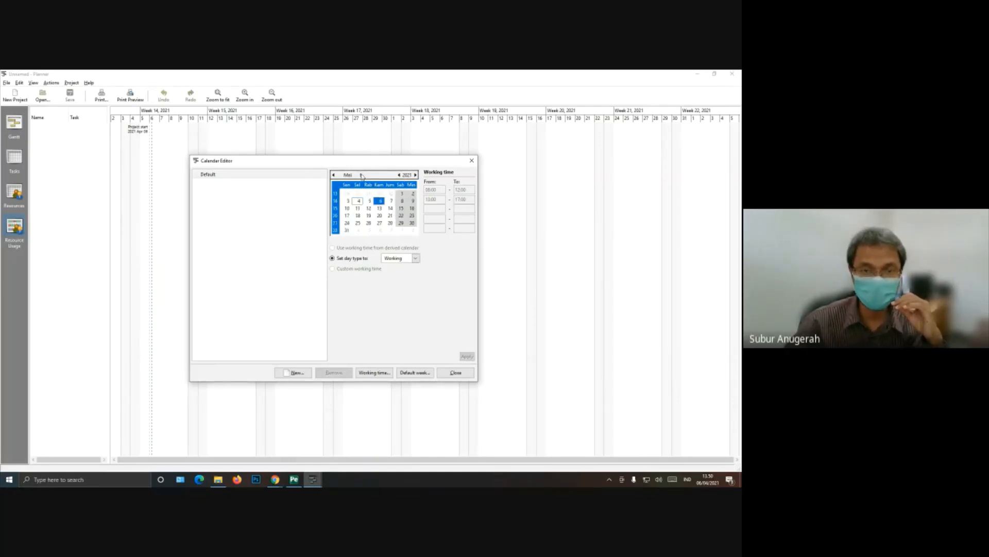
left_click(334, 175)
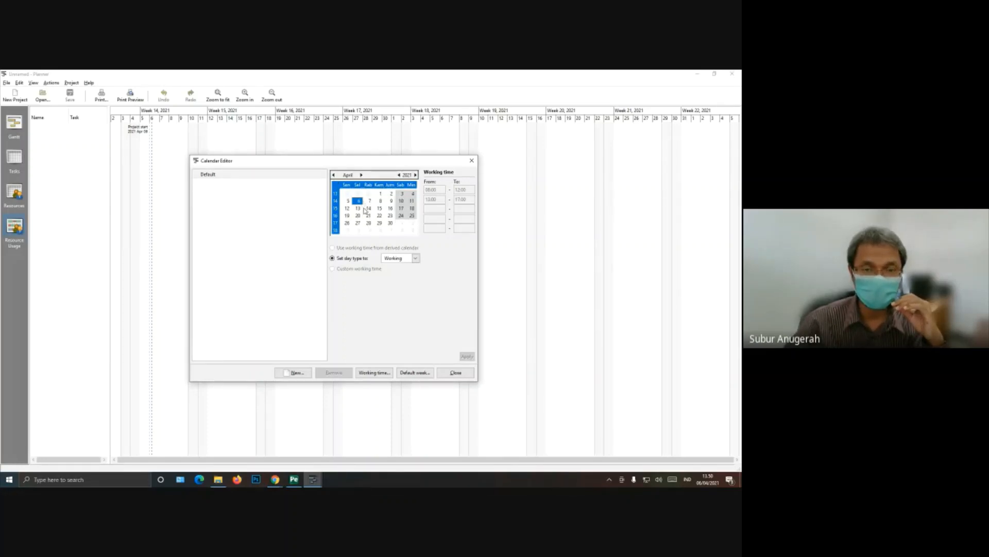
left_click(359, 209)
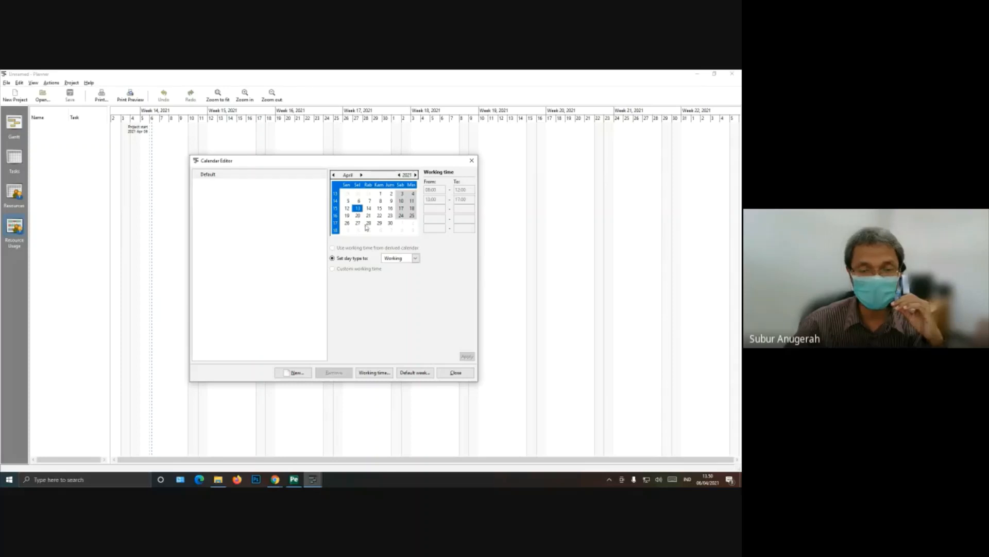
left_click(419, 261)
left_click(417, 267)
left_click(418, 260)
left_click(418, 268)
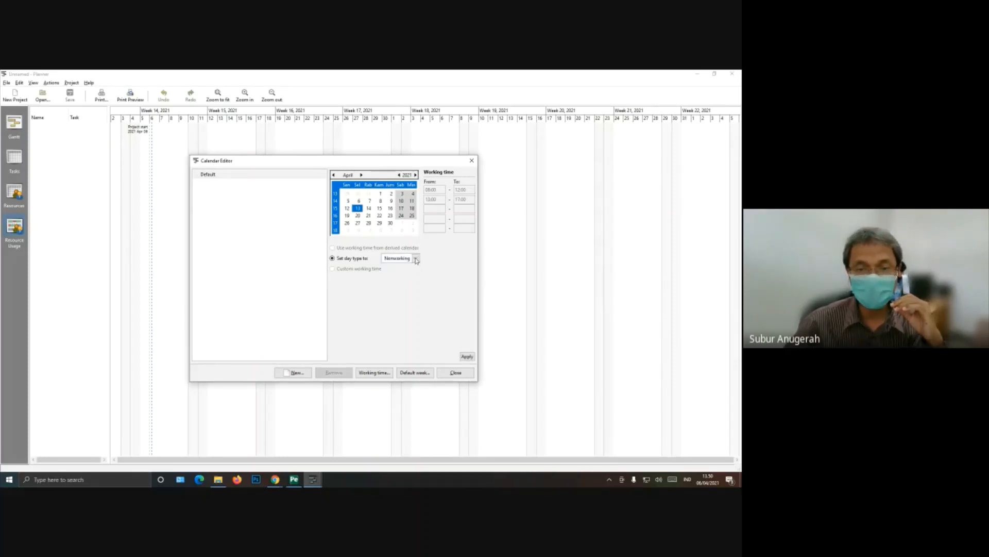
left_click(369, 215)
left_click(359, 209)
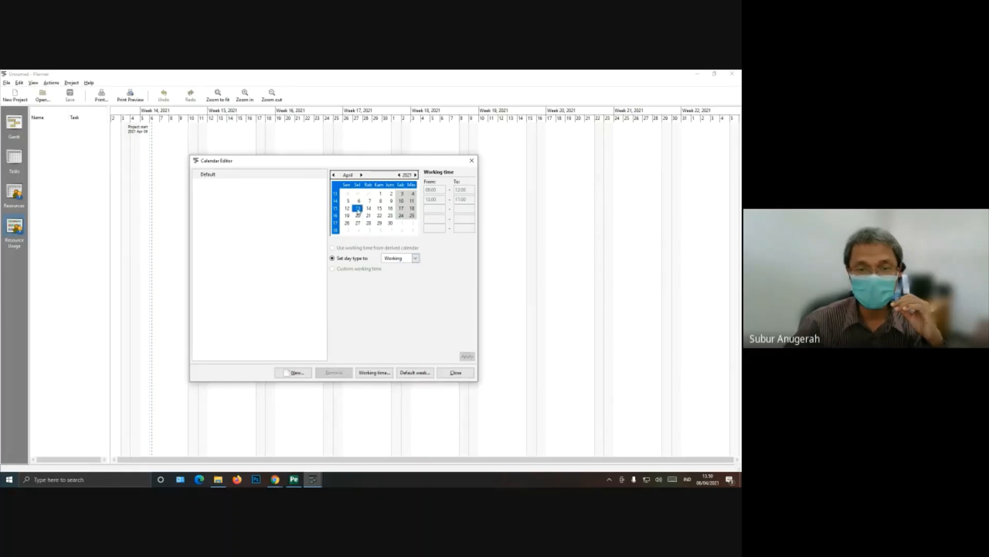
left_click(415, 259)
left_click(407, 266)
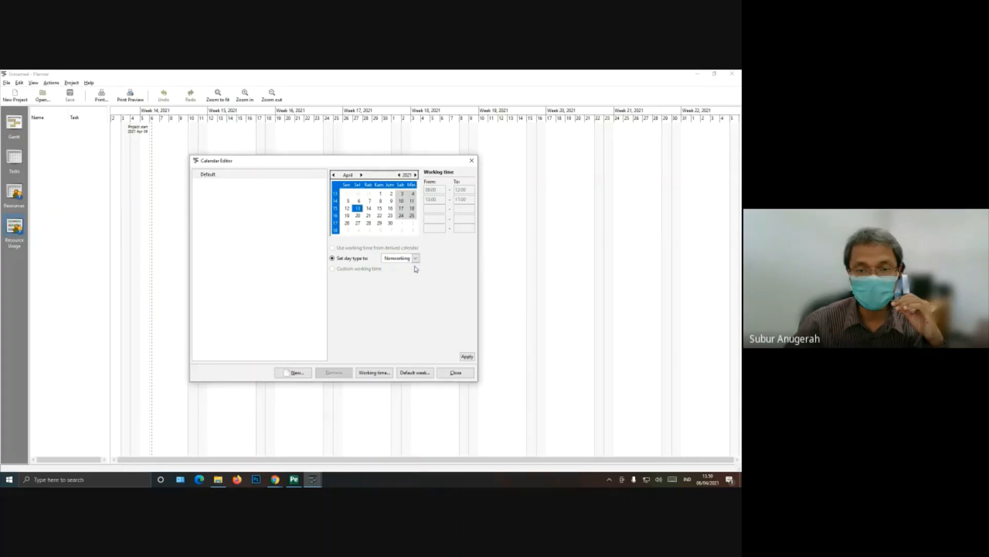
left_click(475, 357)
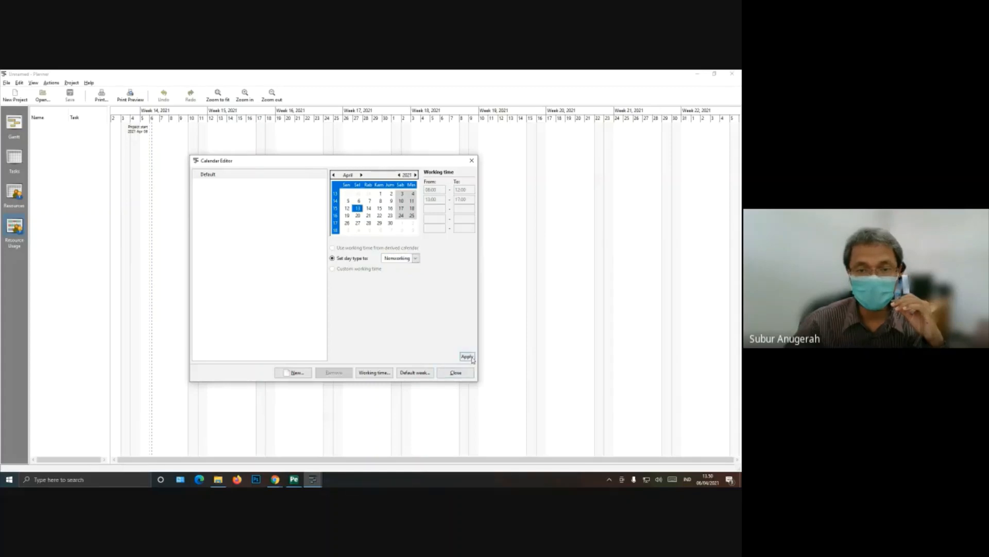
Step: Set 13 April 2021 back to Working, apply it, and close the Calendar Editor
left_click(358, 209)
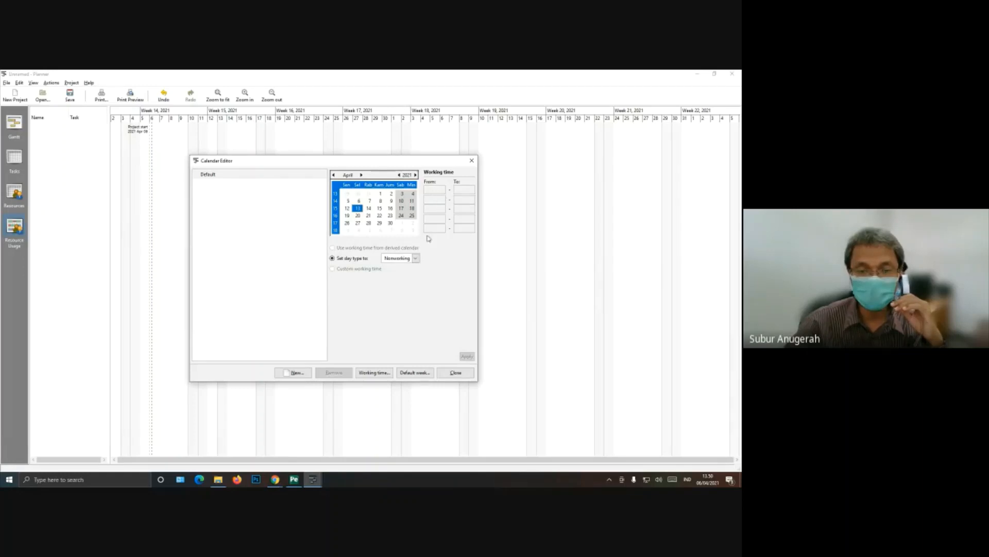
left_click(416, 262)
left_click(416, 260)
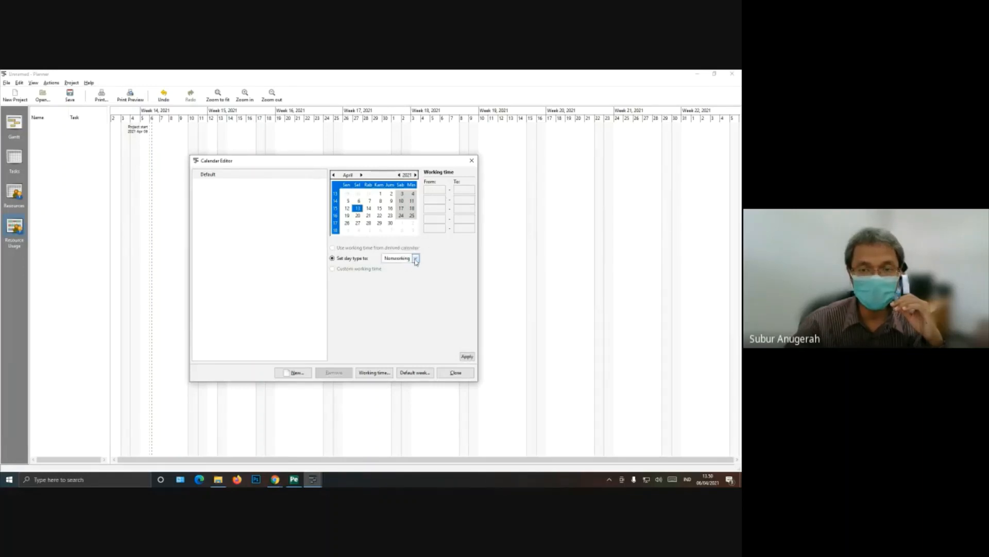
left_click(416, 262)
left_click(416, 252)
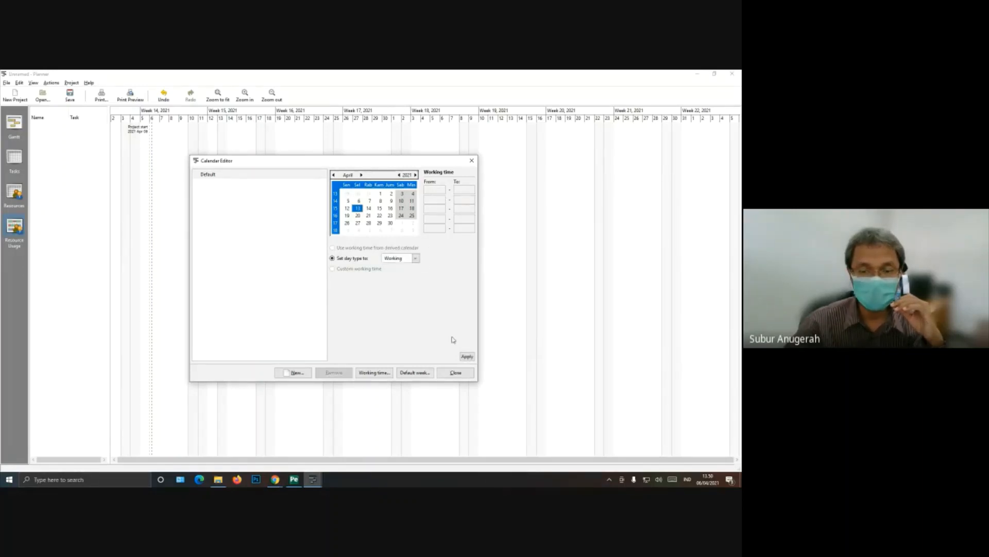
left_click(466, 356)
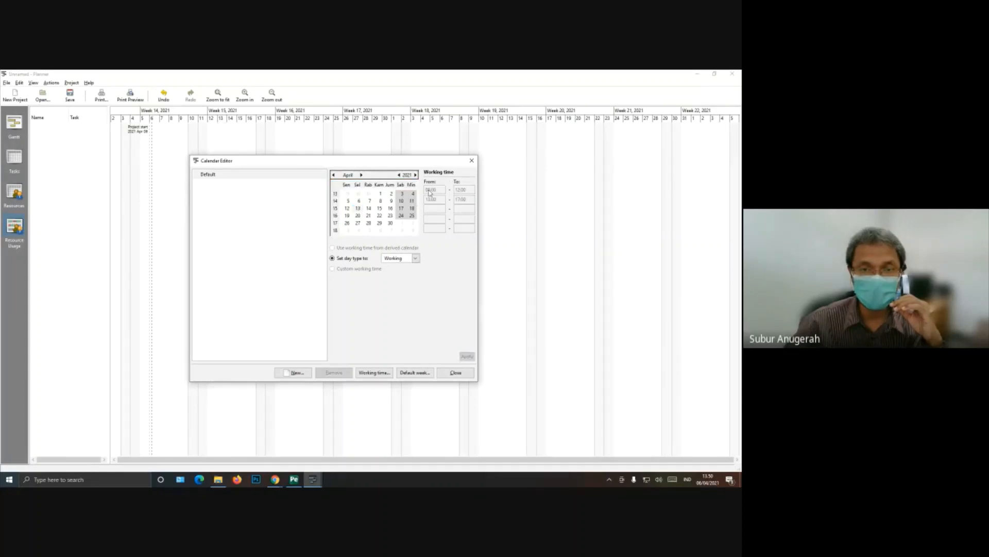
left_click(368, 210)
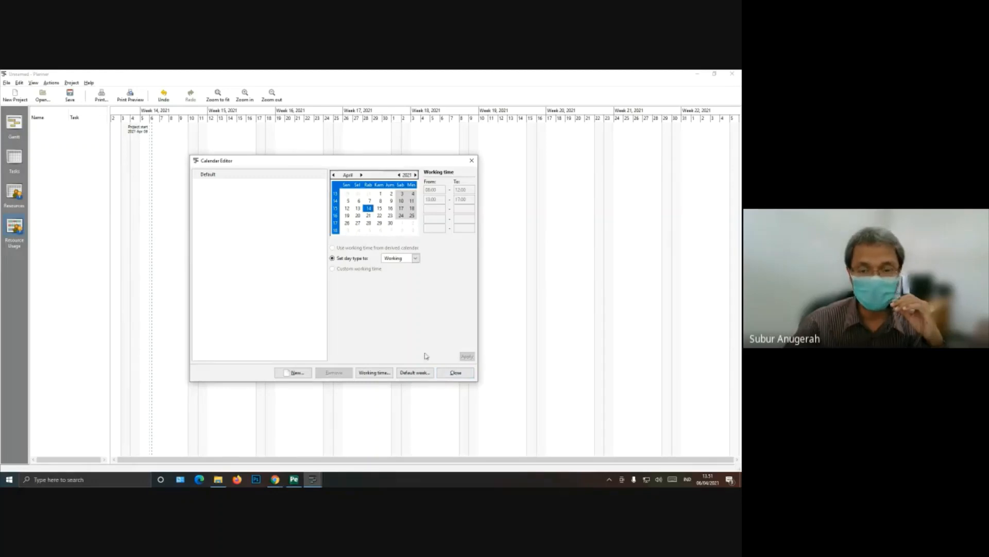
left_click(459, 378)
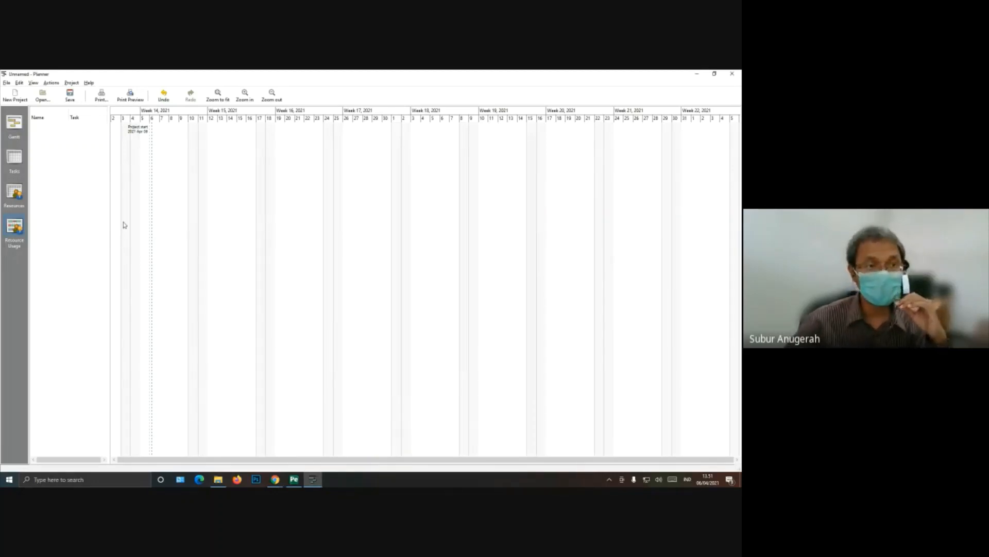
Step: Review the work breakdown structure in the schedule PDF from its beginning and return to Planner
left_click(299, 482)
scroll(315, 209, "up", 3)
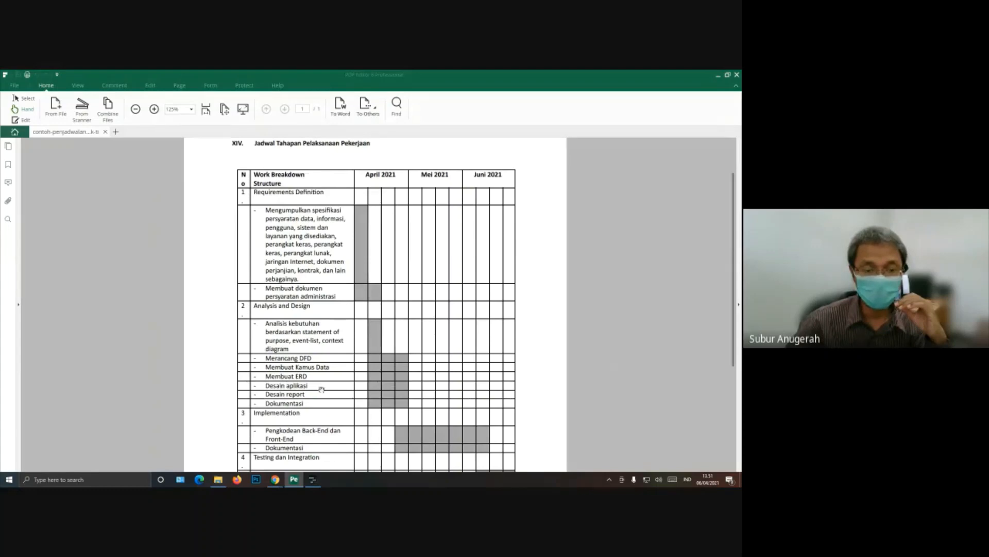
left_click(313, 479)
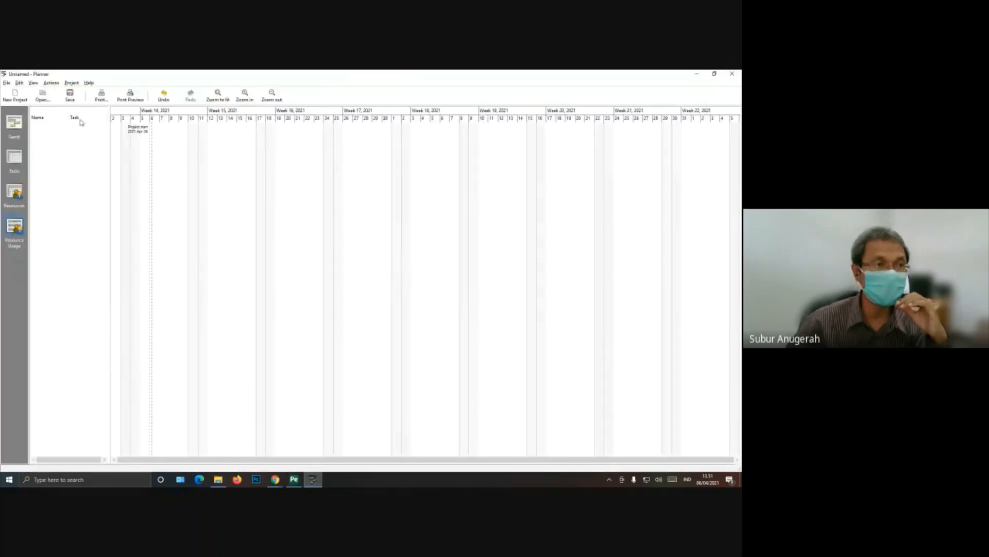
Step: Widen the resource list in the Resource Usage view and try to edit a resource in it
left_click_drag(110, 165, 300, 193)
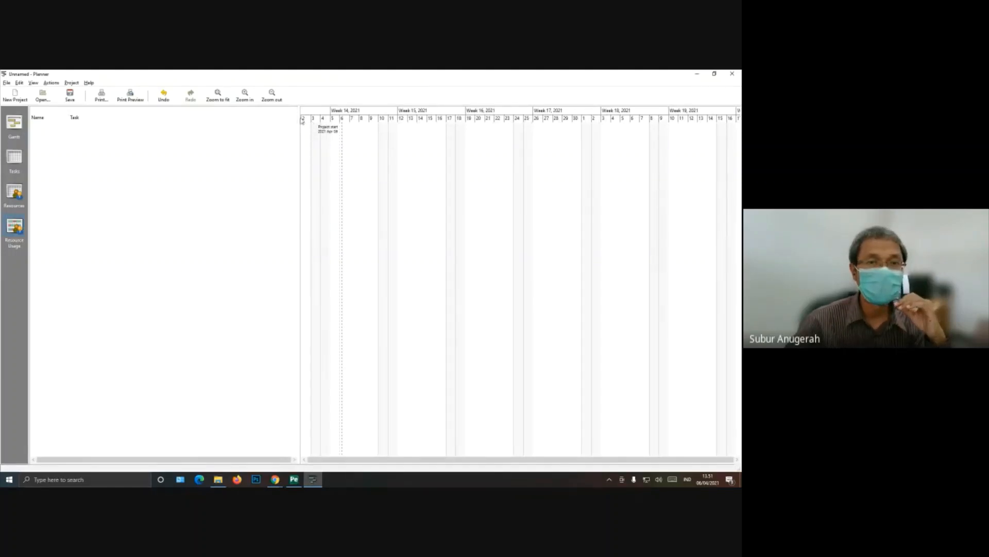
left_click_drag(296, 117, 267, 115)
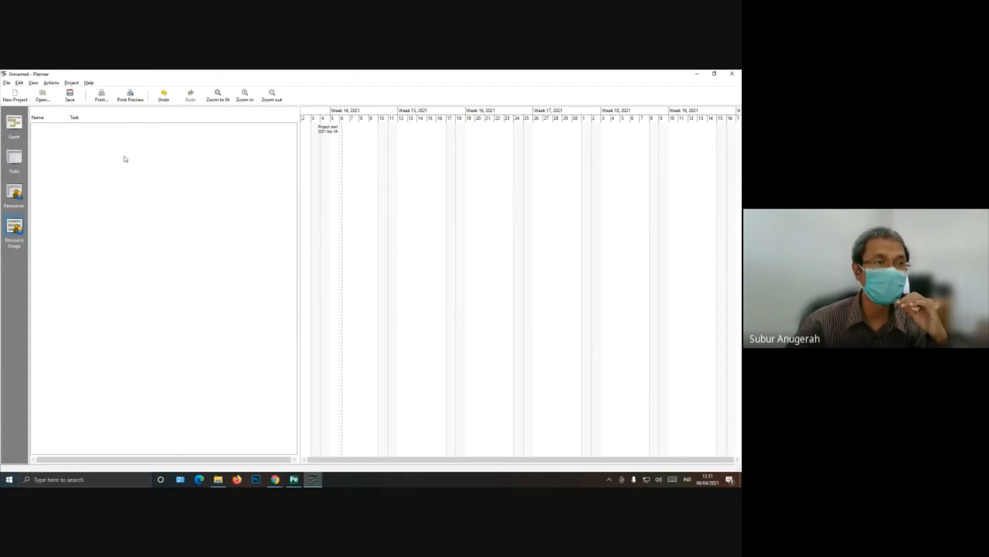
right_click(44, 132)
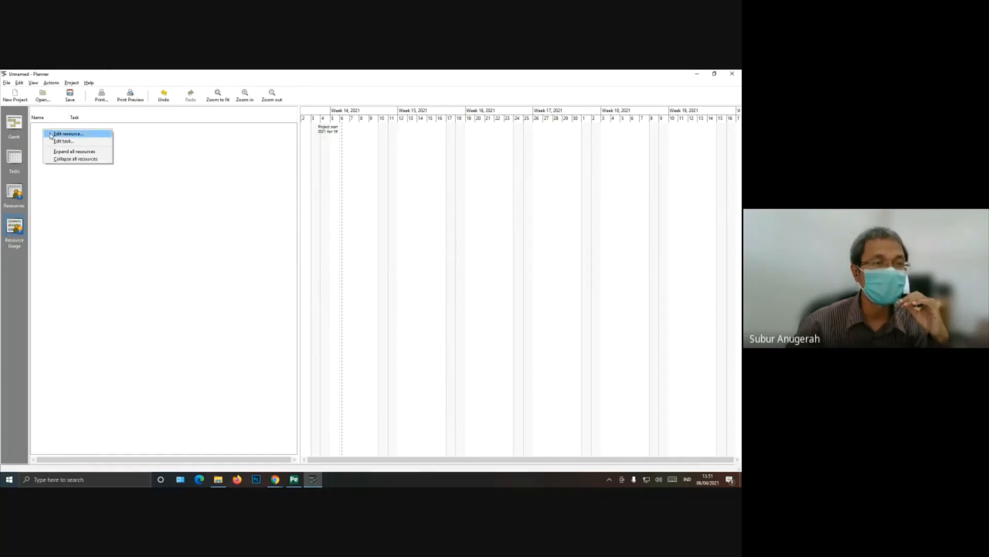
left_click(50, 135)
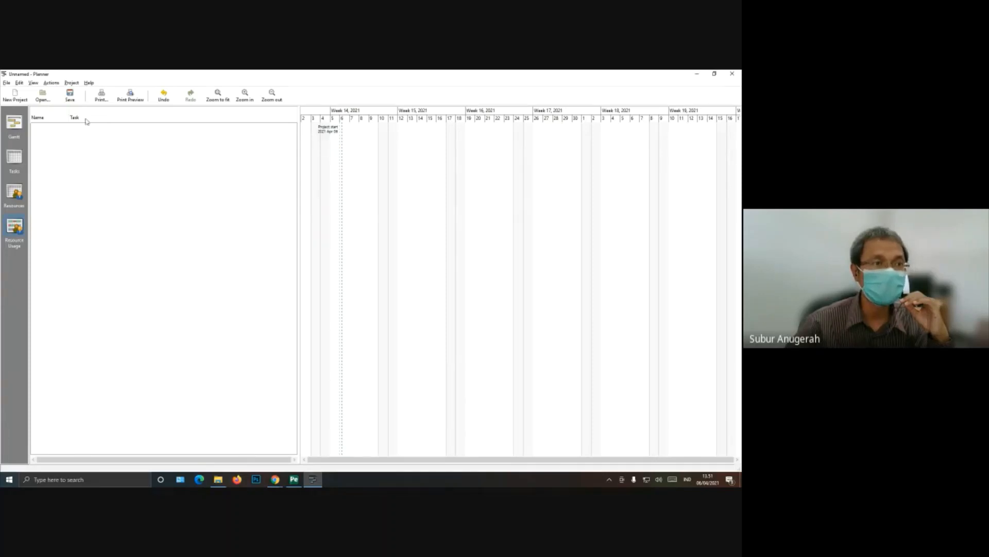
Step: Switch to the Gantt view and widen its task list
left_click(9, 157)
left_click(14, 123)
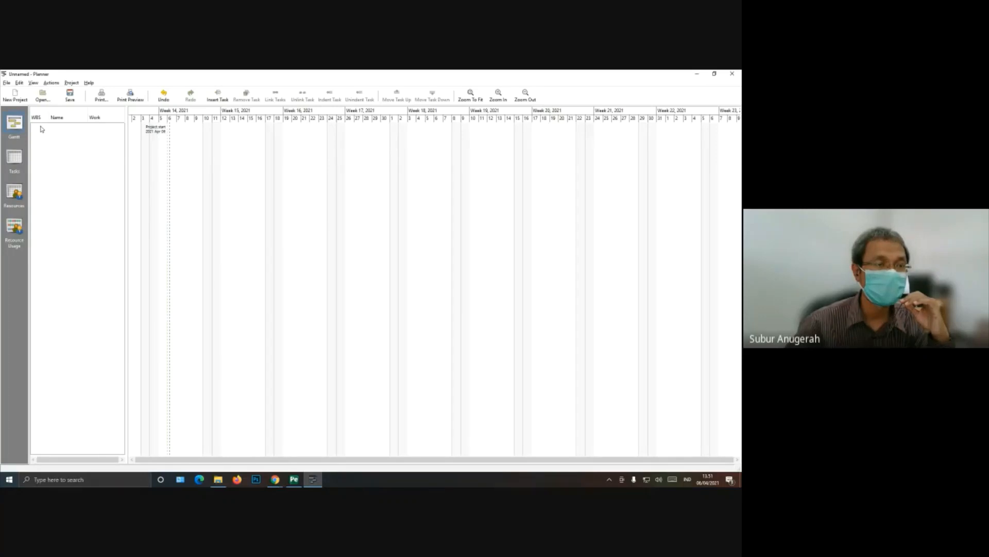
left_click_drag(126, 160, 228, 170)
Step: Insert a task named "Requirements Definition" and widen the Name column to fit it
right_click(36, 131)
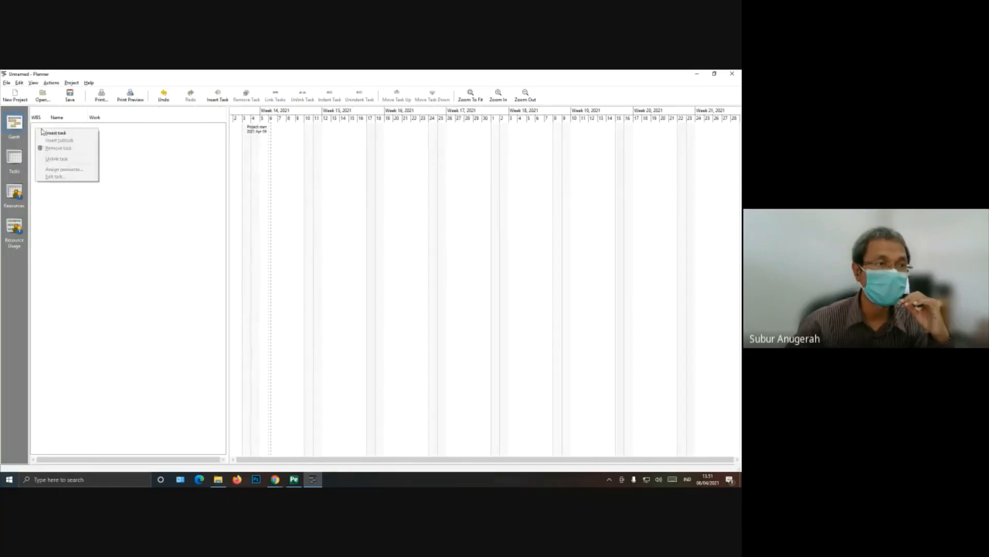
left_click(44, 134)
left_click(64, 129)
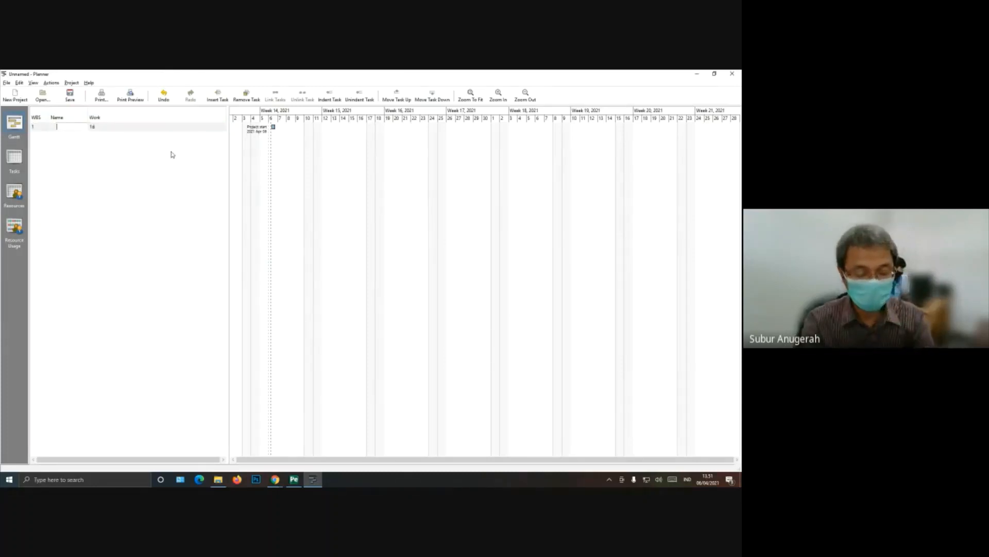
type("Requ")
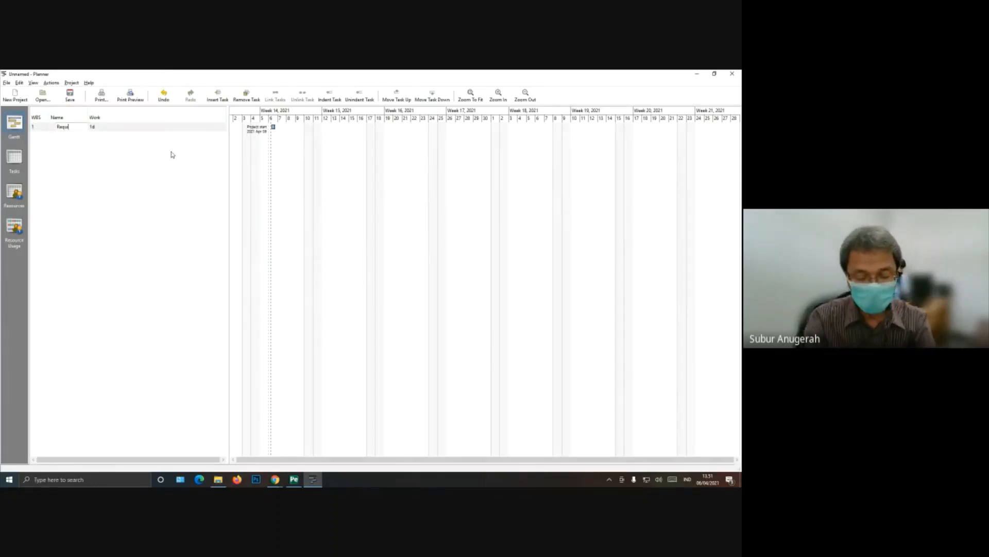
type("iremen")
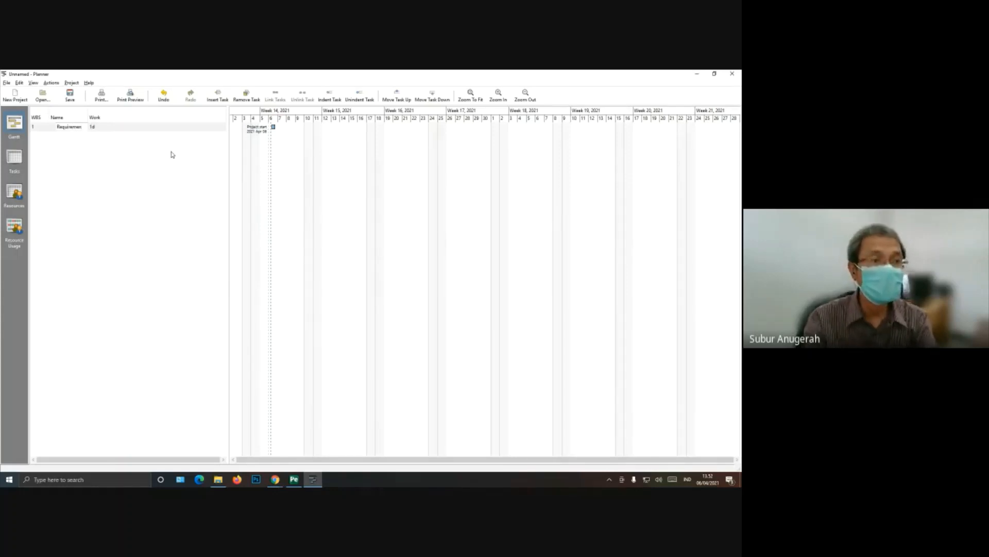
type("ts Definition")
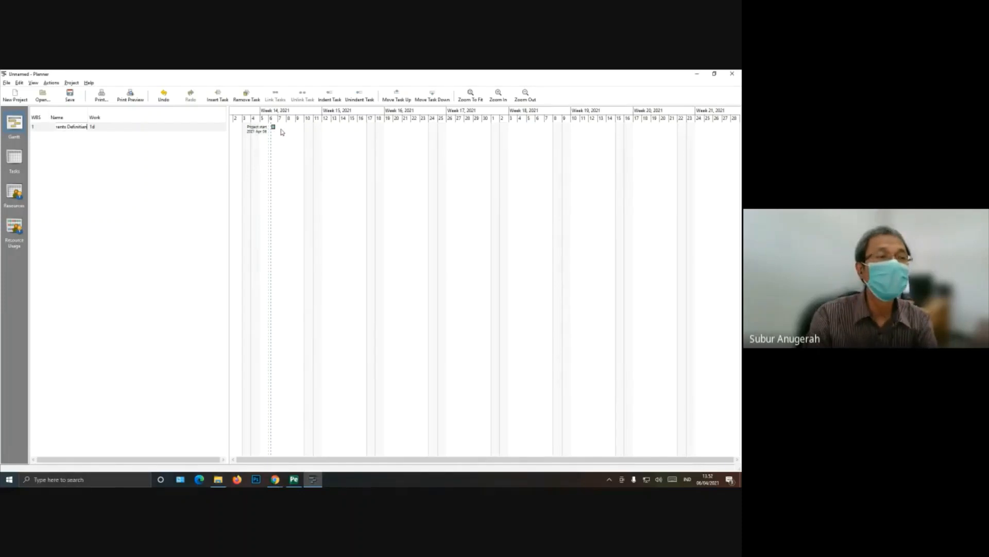
key("BackSpace")
key("BackSpace")
type("on")
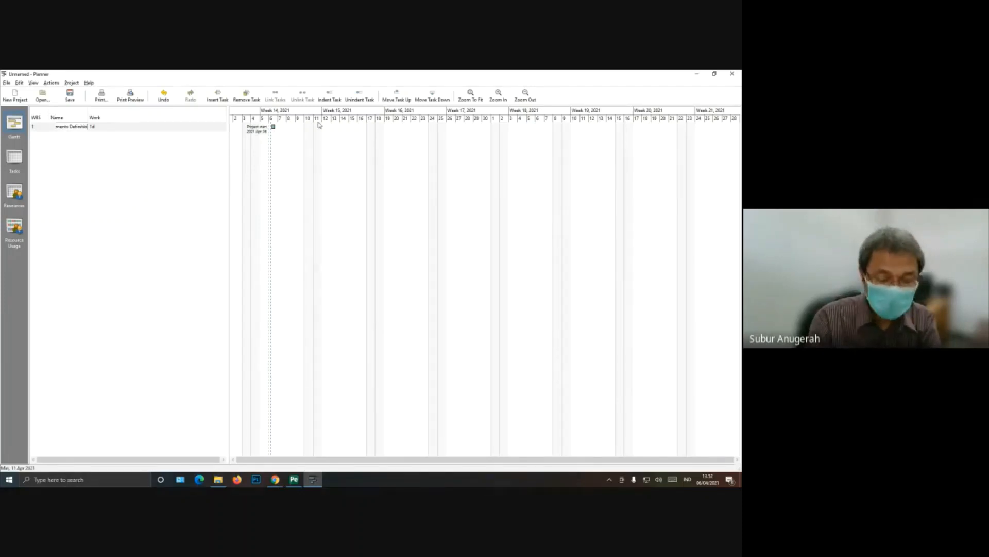
key("Return")
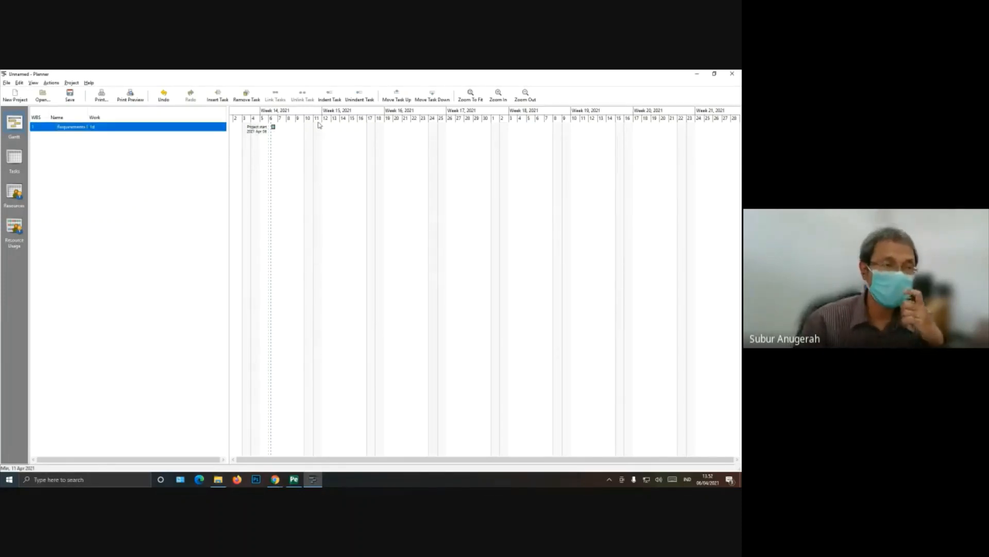
left_click_drag(88, 112, 124, 112)
Step: Check the schedule PDF and insert a subtask under Requirements Definition in Planner
left_click(293, 480)
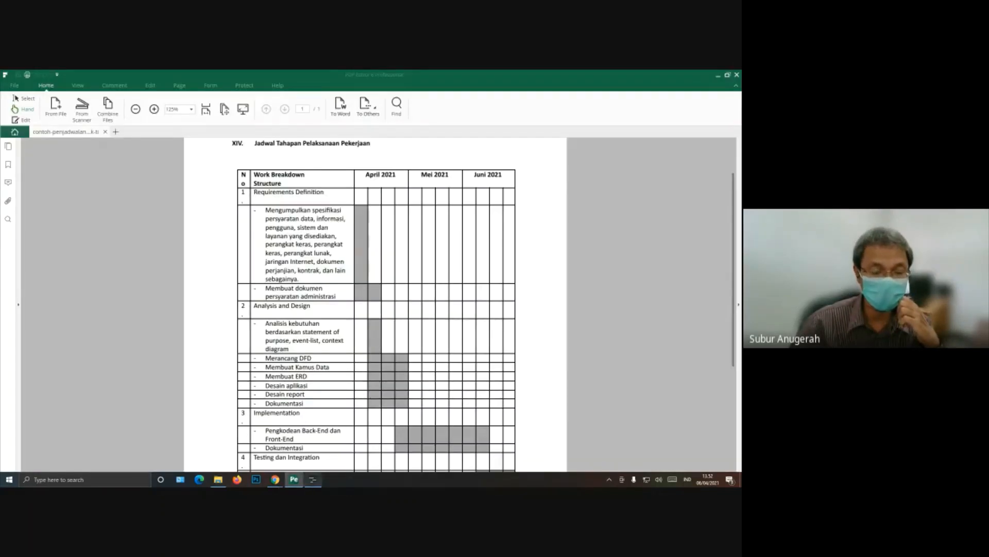
left_click(313, 479)
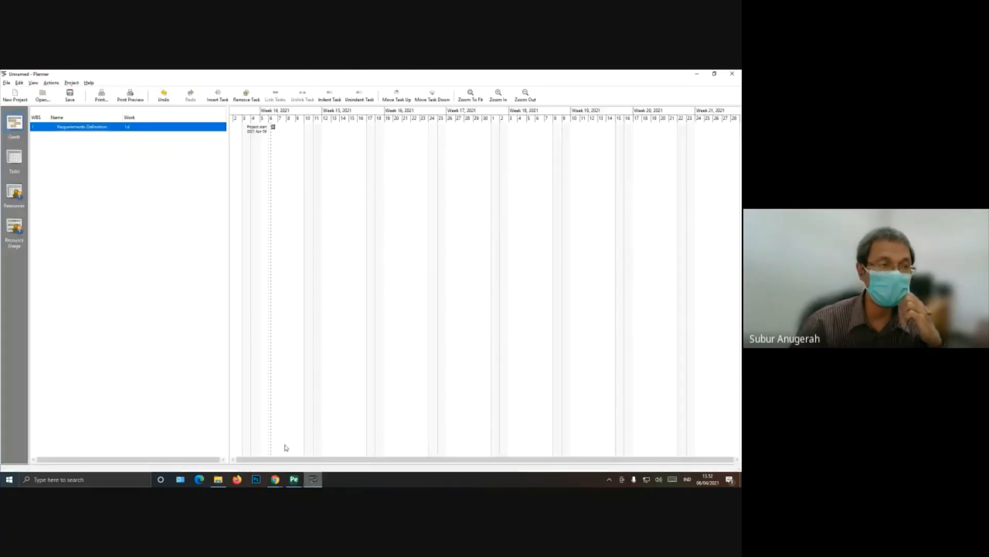
right_click(91, 128)
left_click(98, 139)
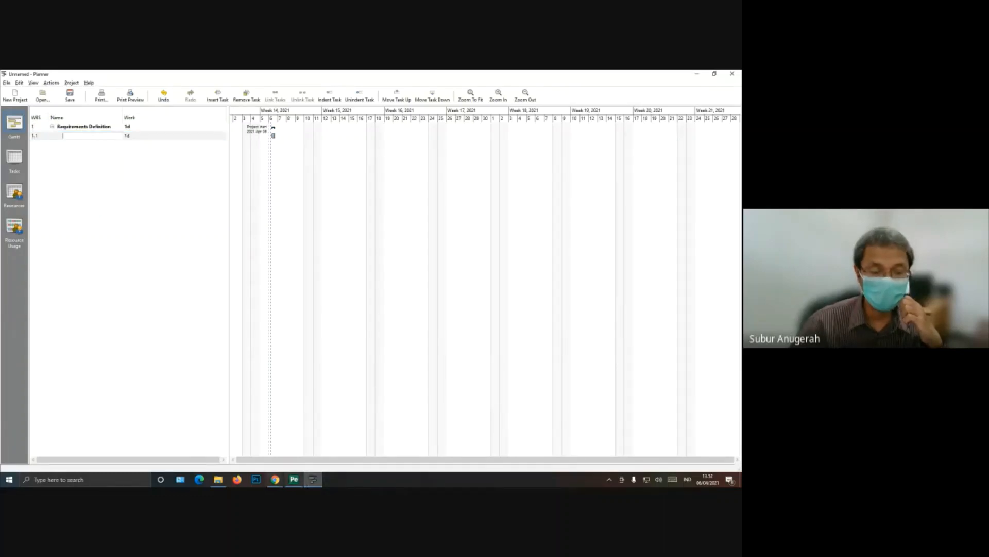
Step: Switch to the schedule PDF and copy the first Requirements Definition item, starting with "Mengumpulkan spesifikasi persyaratan data"
left_click(294, 479)
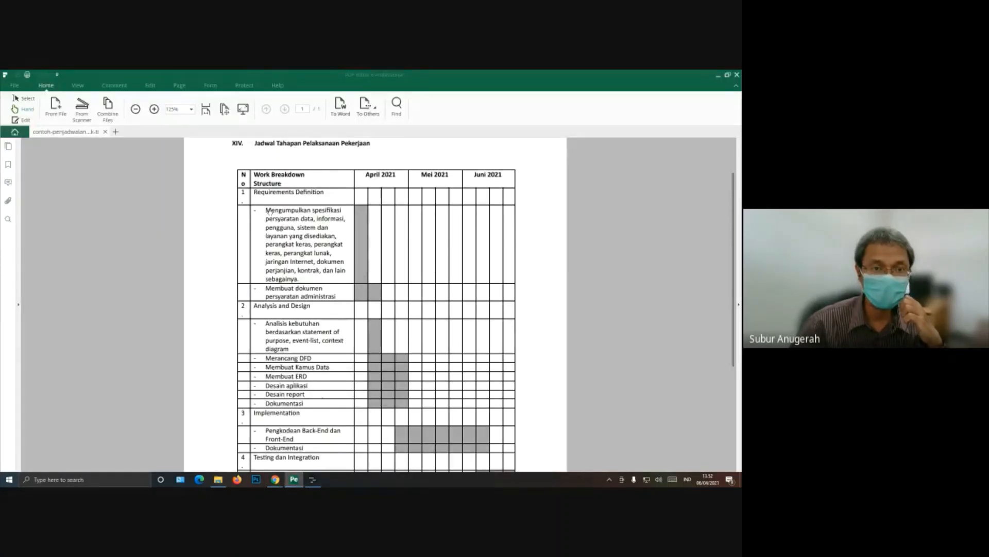
right_click(269, 211)
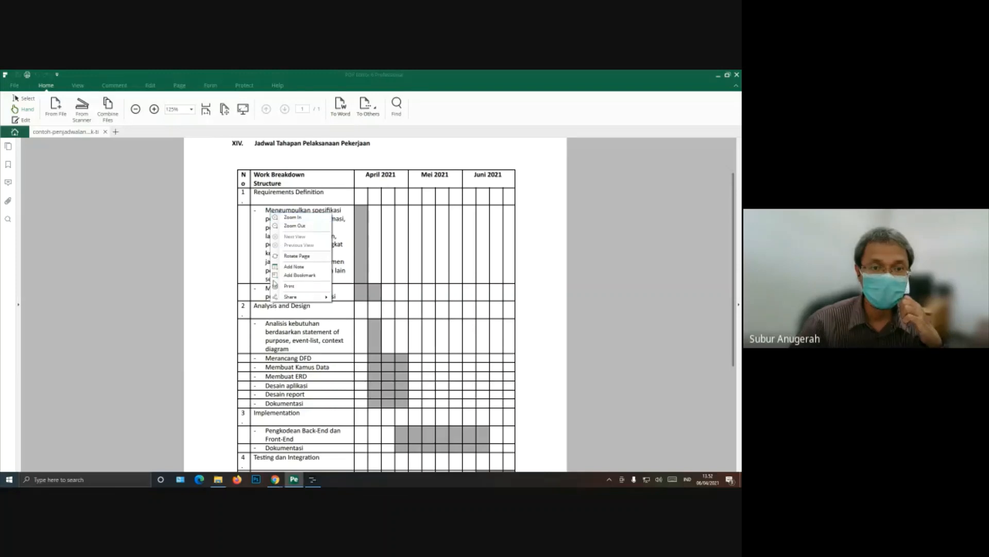
left_click(268, 211)
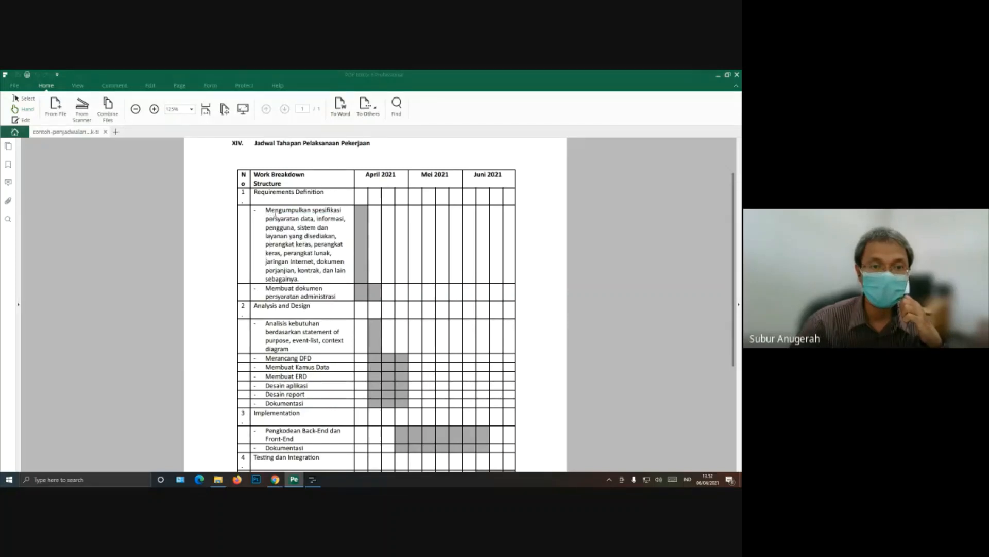
left_click_drag(273, 212, 307, 278)
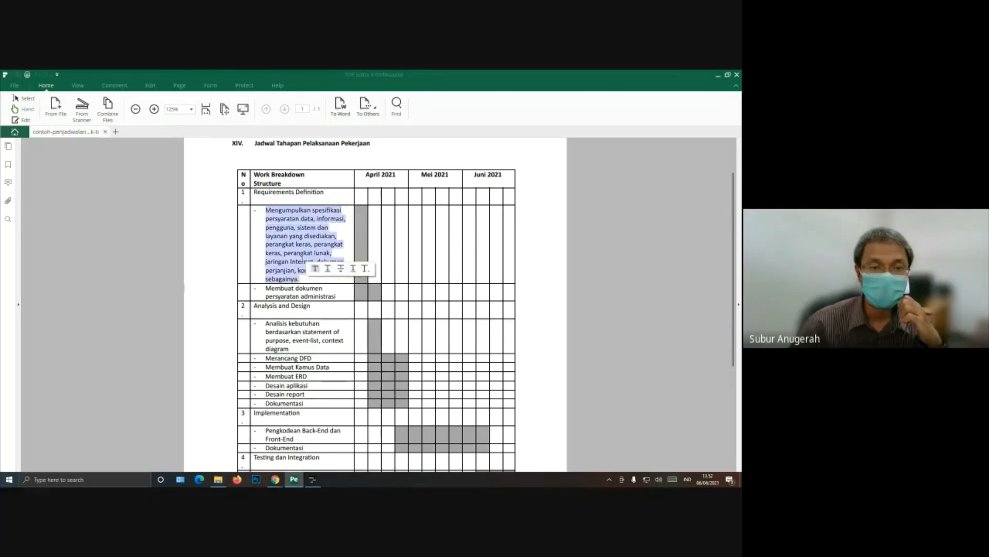
right_click(302, 250)
left_click(302, 250)
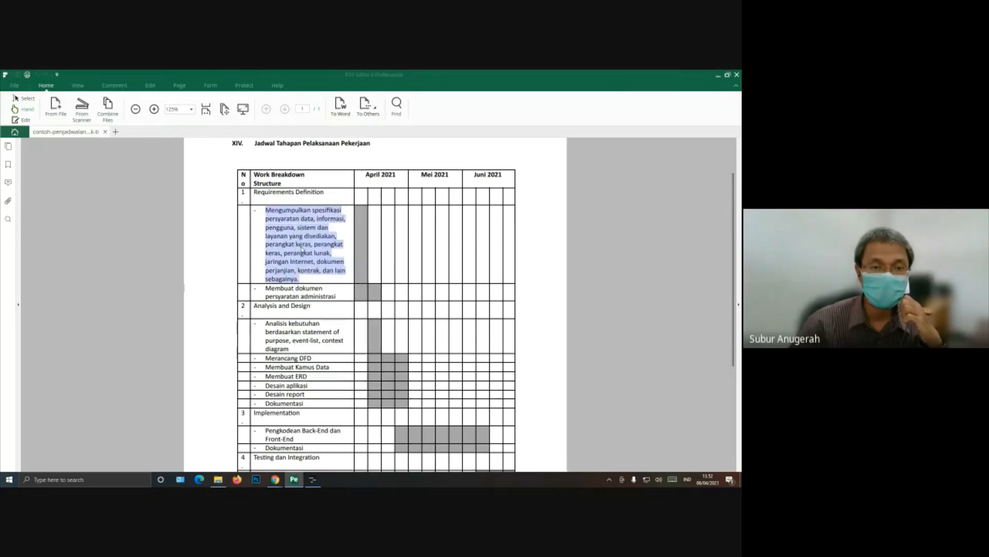
Step: Switch back to Planner and paste the copied text as the name of subtask 1.1
left_click(313, 479)
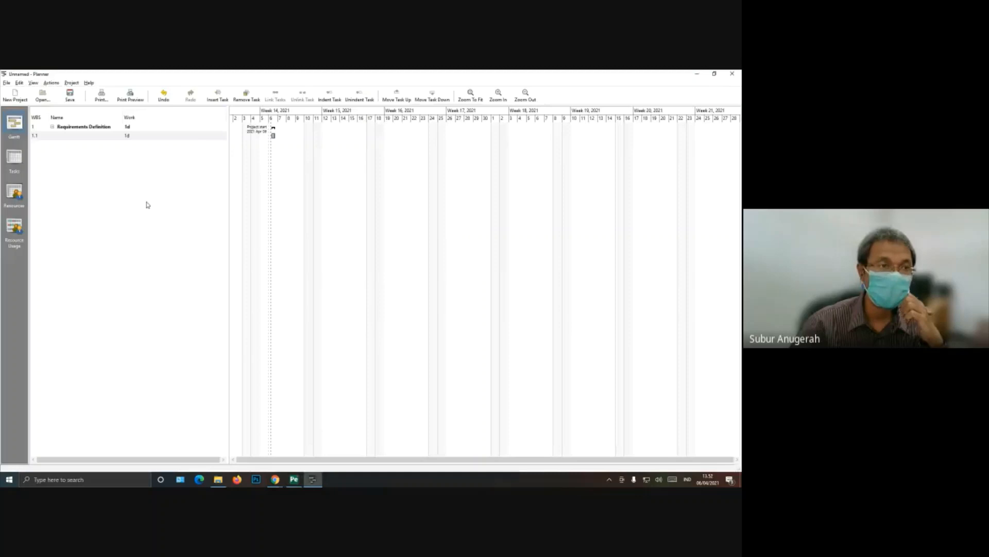
left_click(74, 135)
right_click(74, 135)
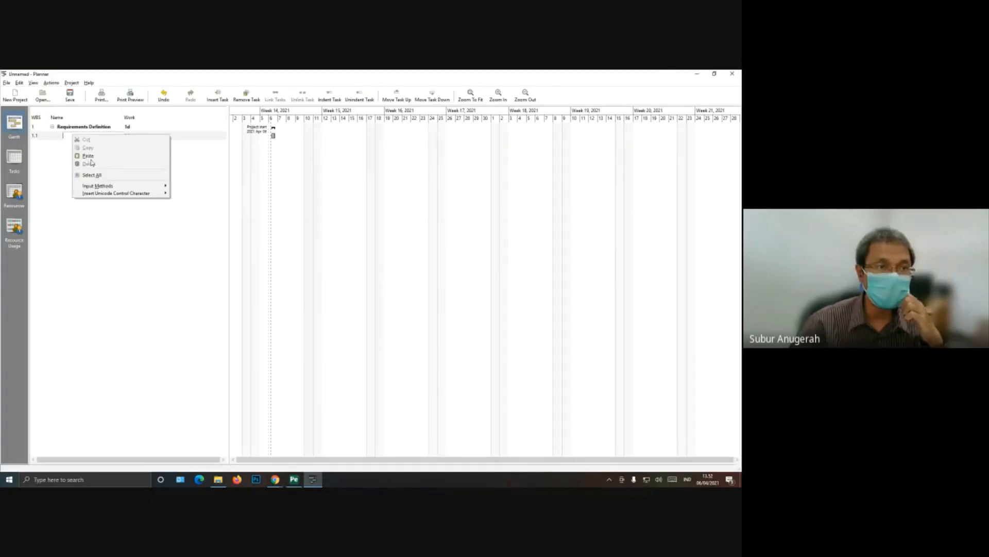
left_click(92, 158)
left_click(94, 161)
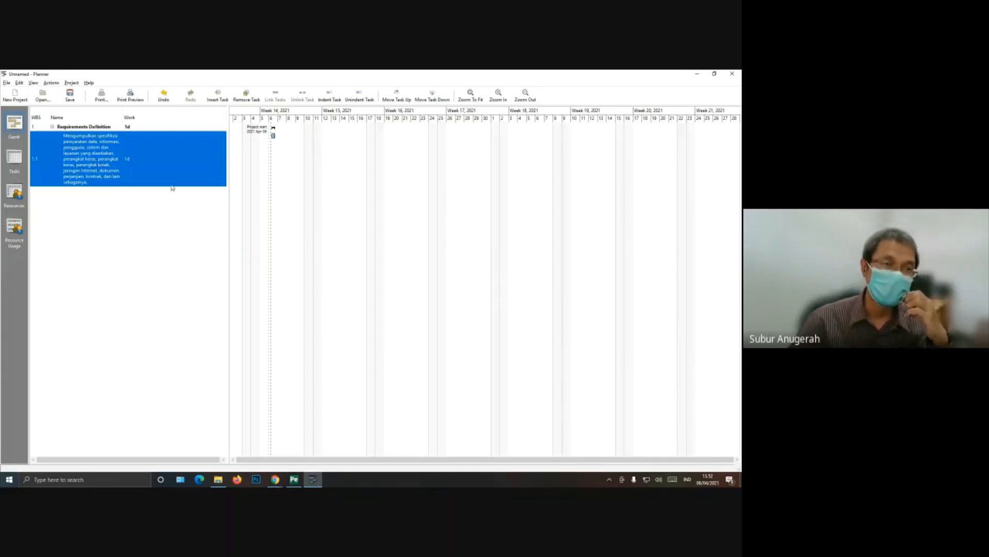
Step: Set the work of subtask 1.1 to 3 days
left_click(130, 160)
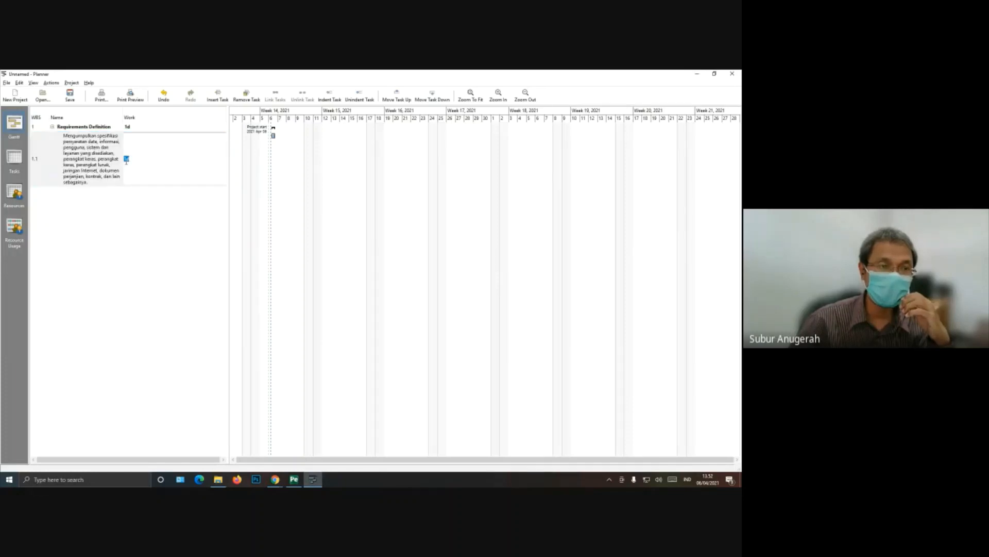
left_click(187, 209)
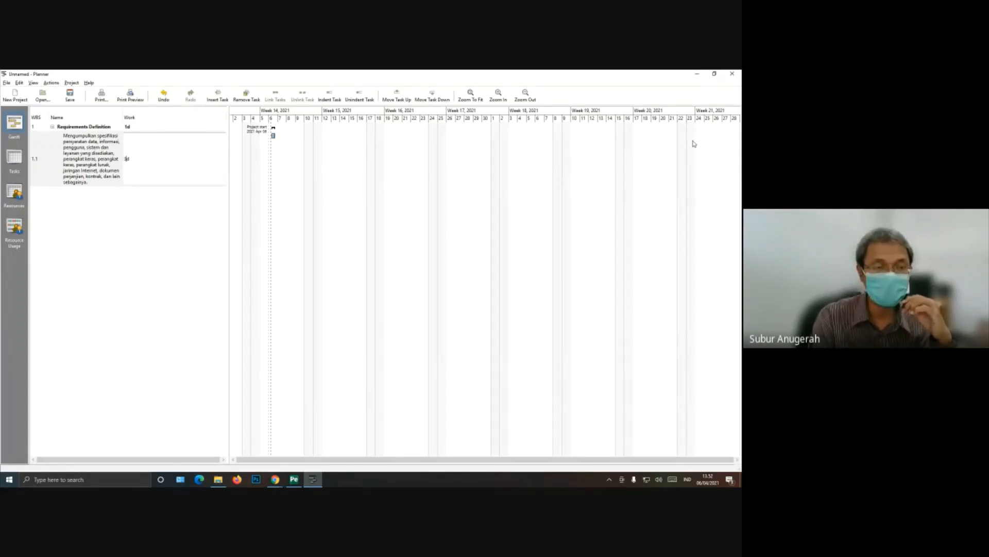
key("Return")
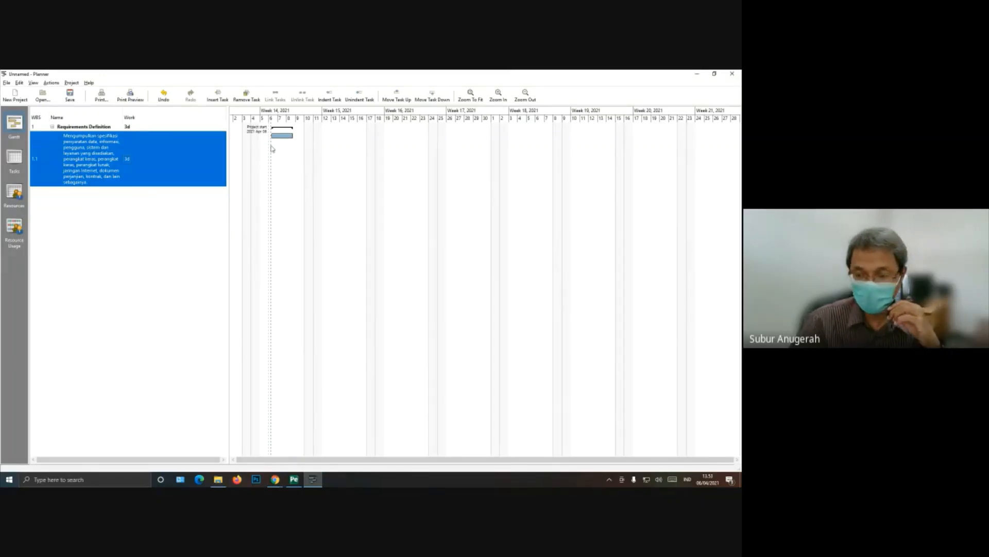
Step: Check the system calendar for April 2021 and inspect the work value of subtask 1.1
left_click(712, 483)
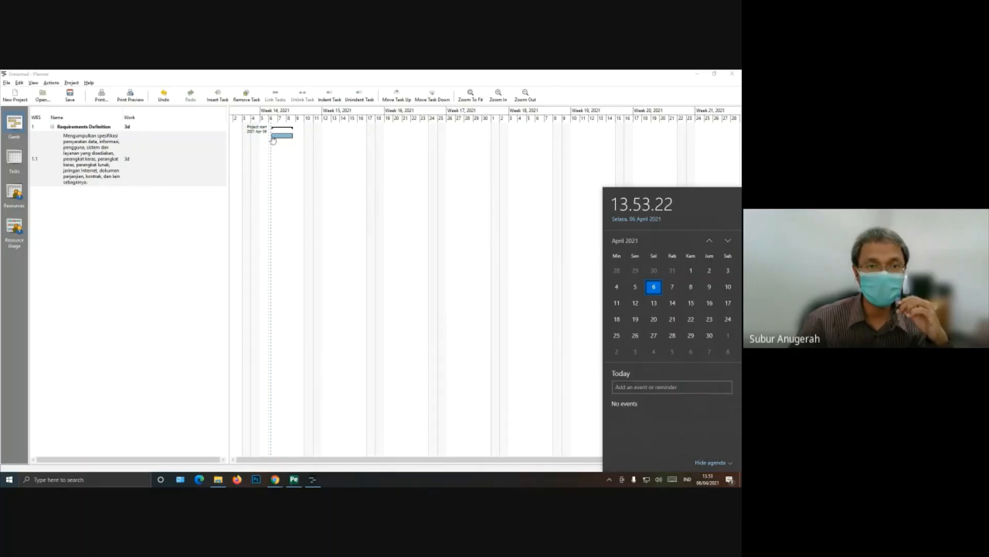
left_click(131, 199)
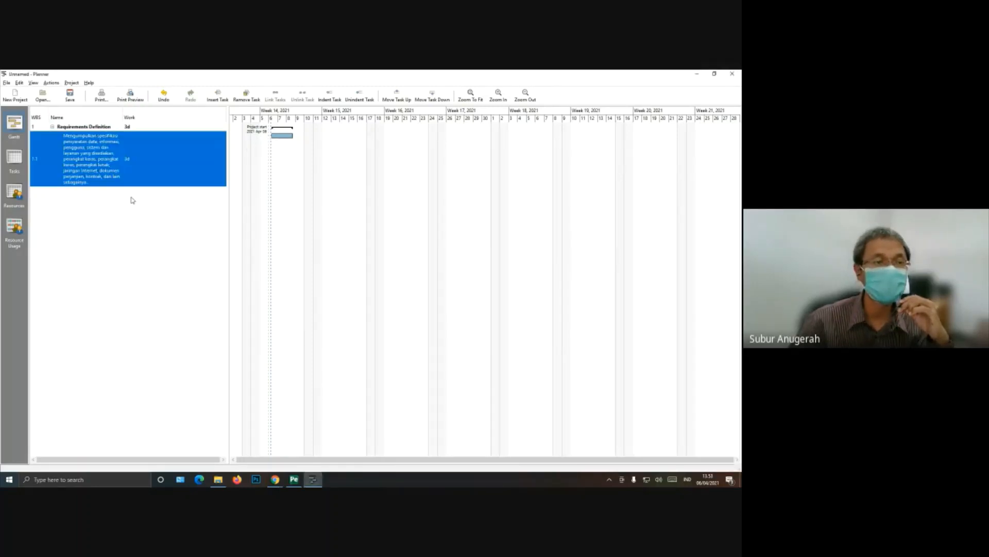
left_click(131, 160)
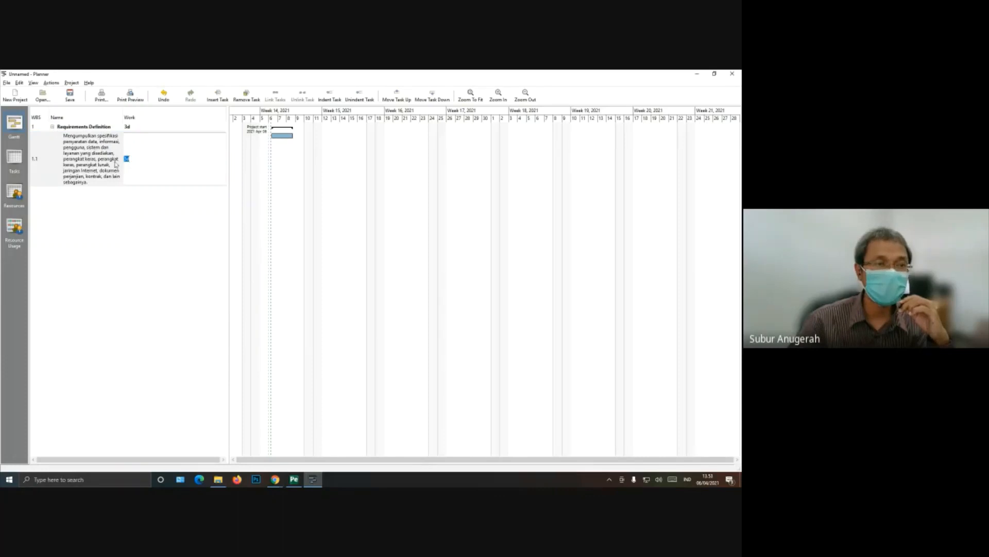
left_click(114, 164)
left_click(139, 152)
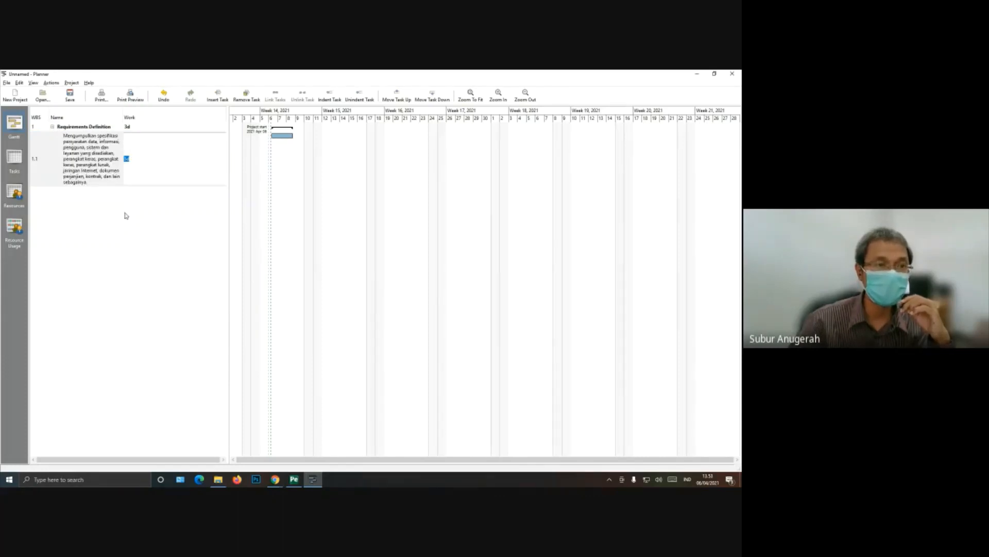
left_click(125, 216)
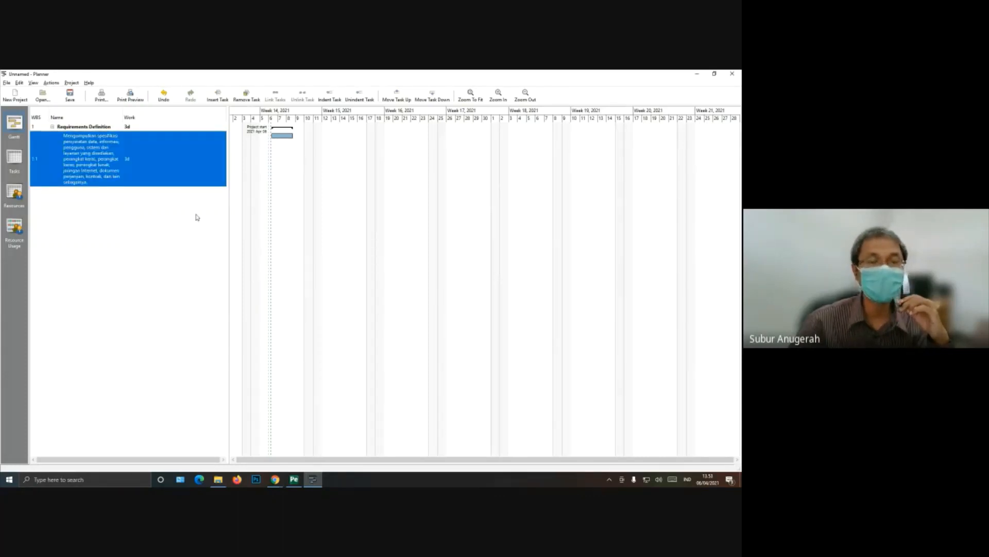
Step: Switch to the schedule PDF and copy the item "Membuat dokumen persyaratan administrasi"
left_click(294, 480)
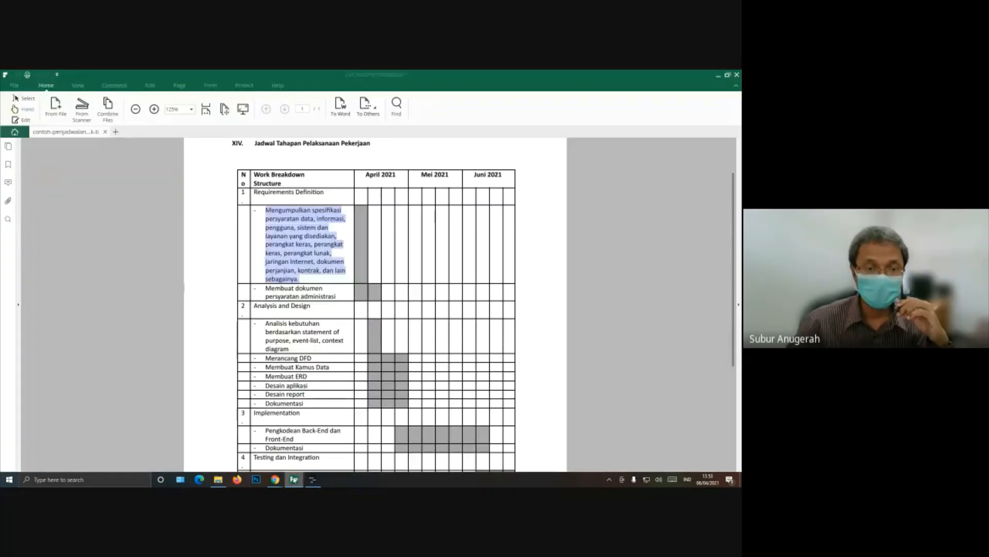
right_click(269, 291)
left_click(277, 296)
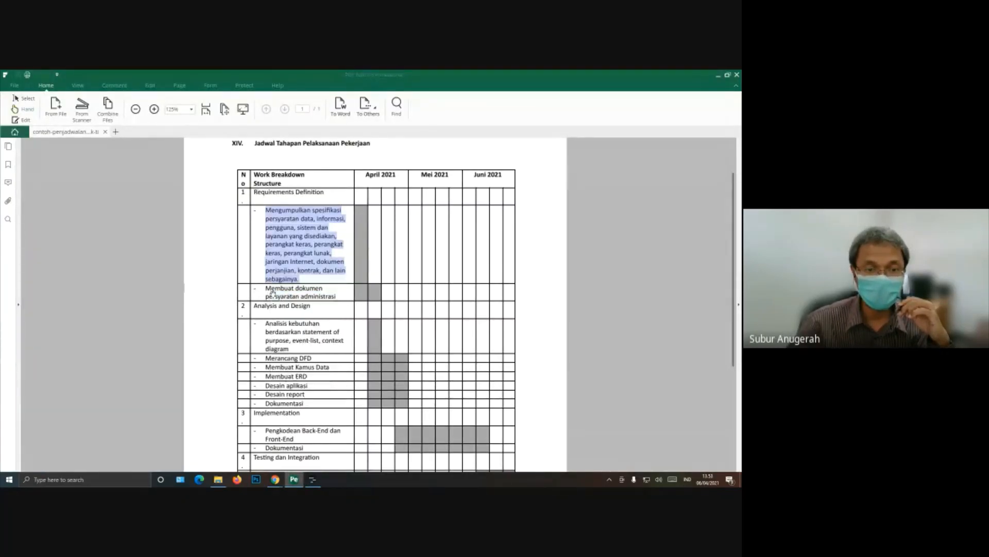
left_click(307, 289)
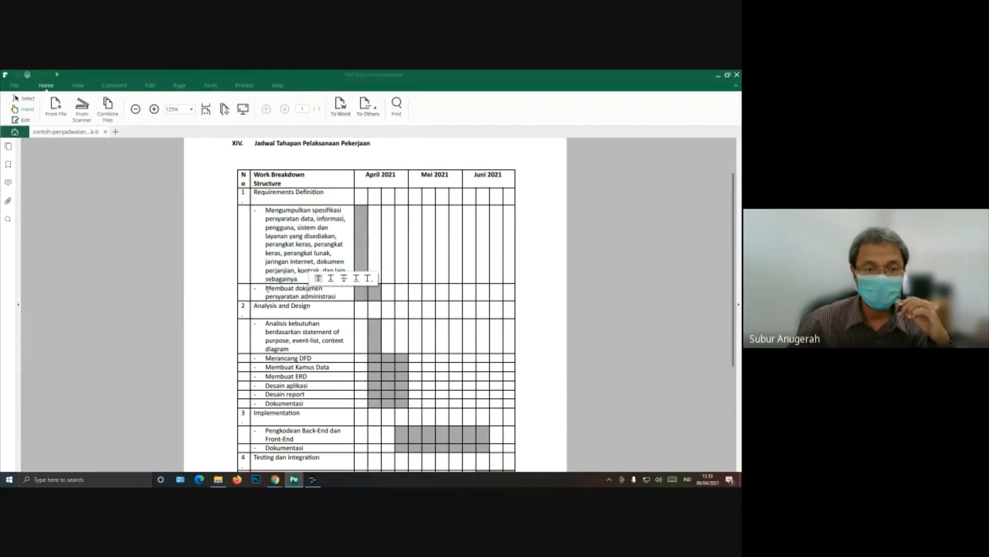
left_click_drag(266, 289, 325, 291)
left_click(282, 289)
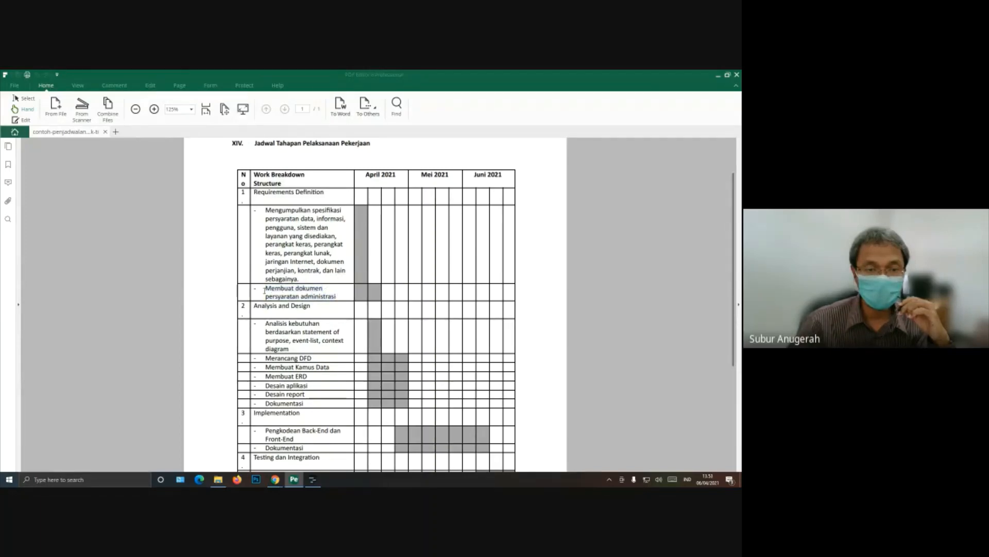
left_click_drag(264, 290, 338, 298)
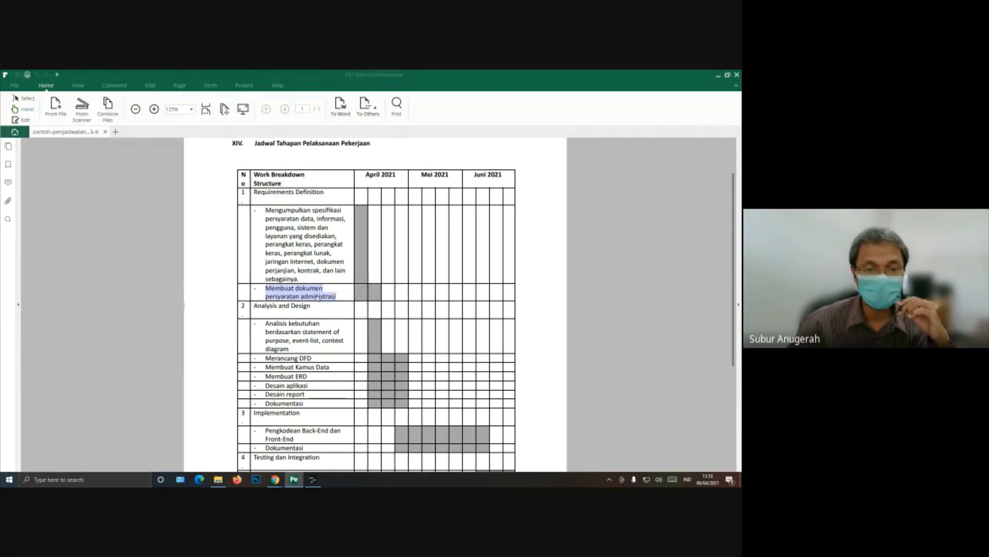
right_click(318, 297)
left_click(339, 310)
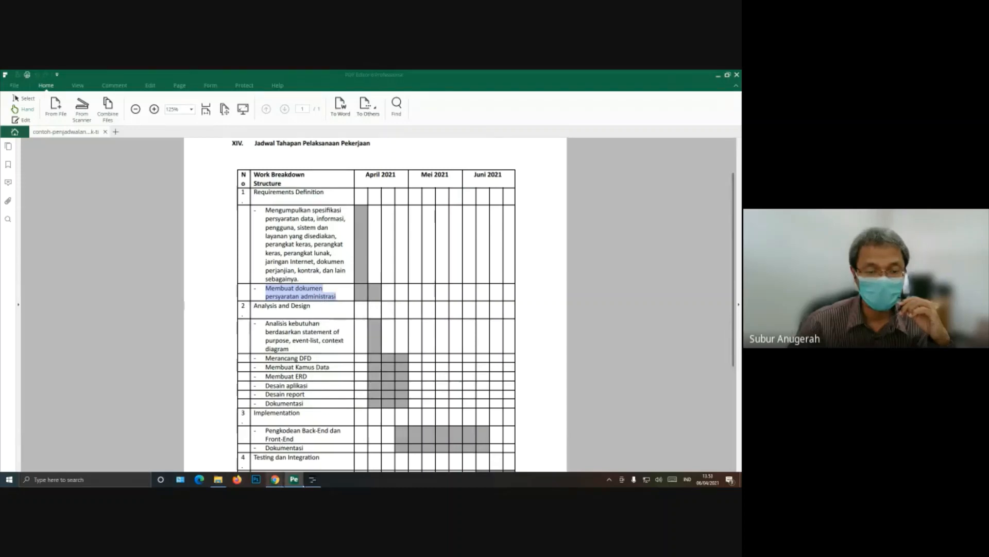
Step: In Planner, insert a second subtask under Requirements Definition and name it with the copied text "Membuat dokumen persyaratan administrasi"
left_click(313, 480)
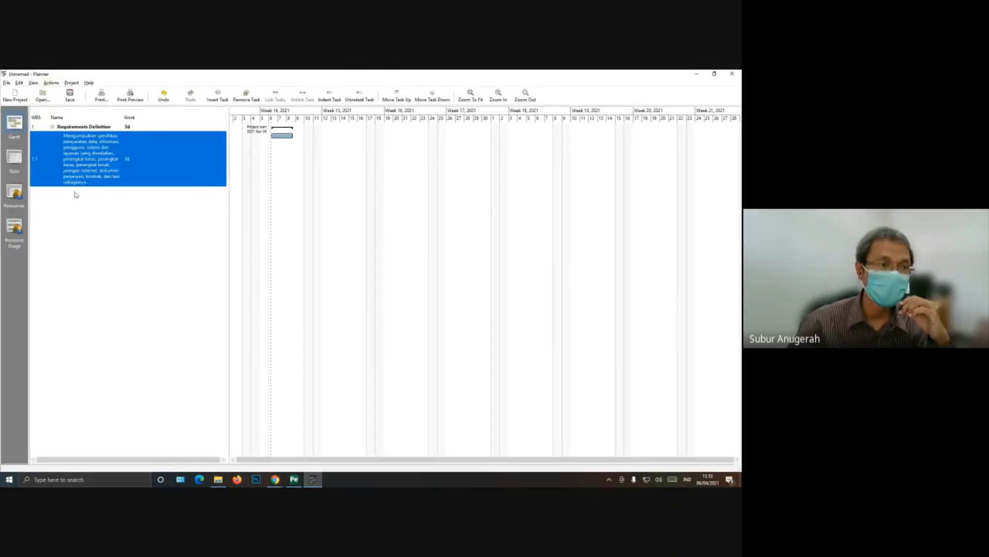
left_click(85, 127)
right_click(86, 128)
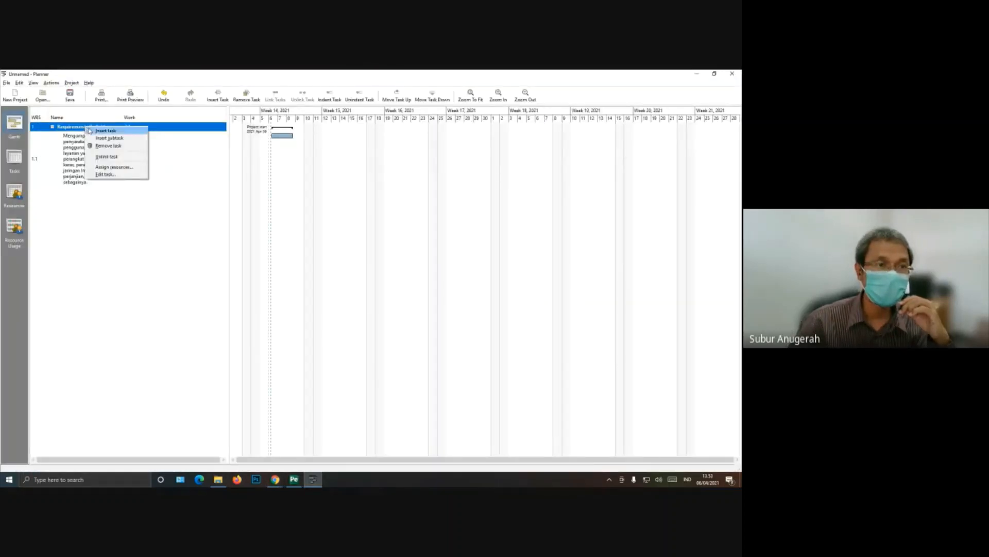
left_click(91, 139)
left_click(71, 194)
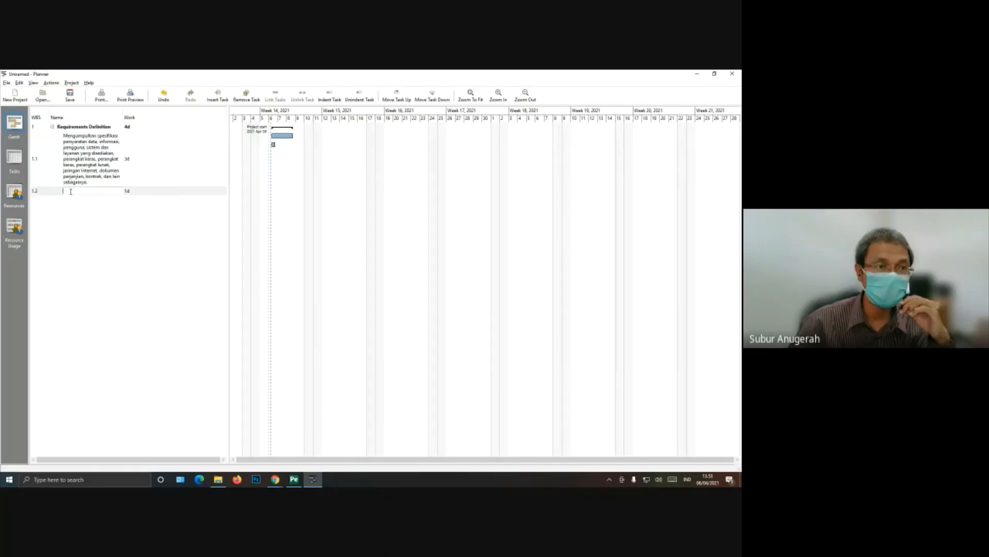
right_click(71, 194)
left_click(83, 218)
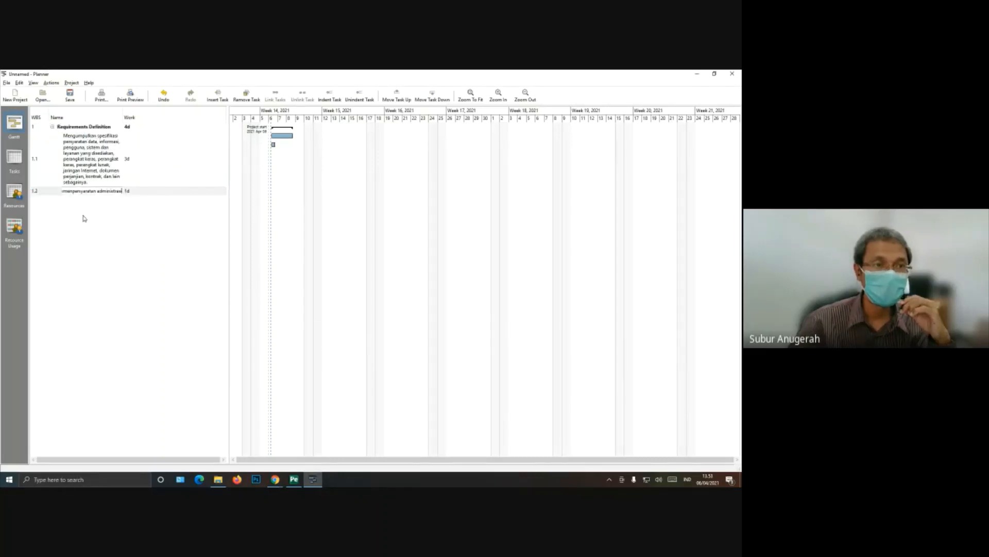
key("Return")
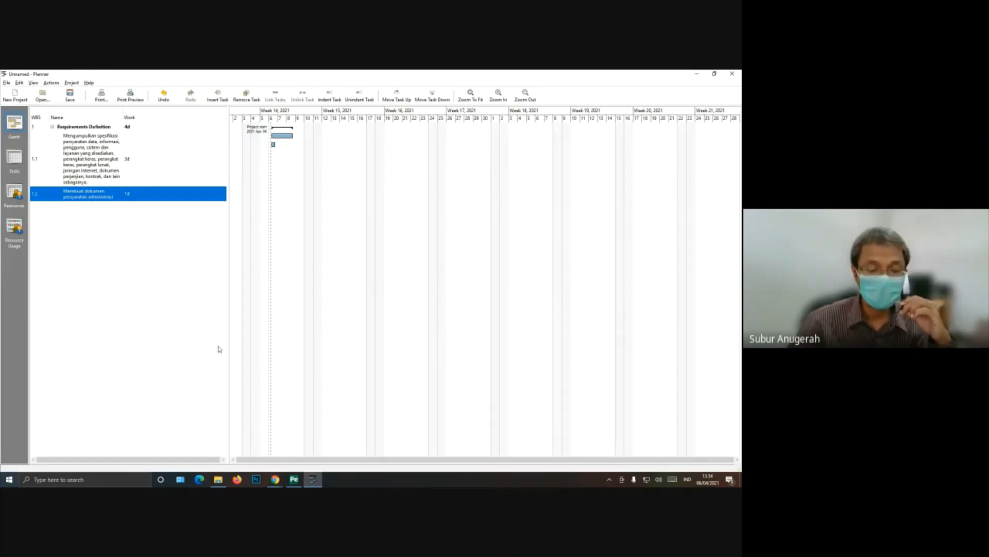
Step: Switch to the schedule PDF and copy the heading "Analysis and Design"
left_click(293, 483)
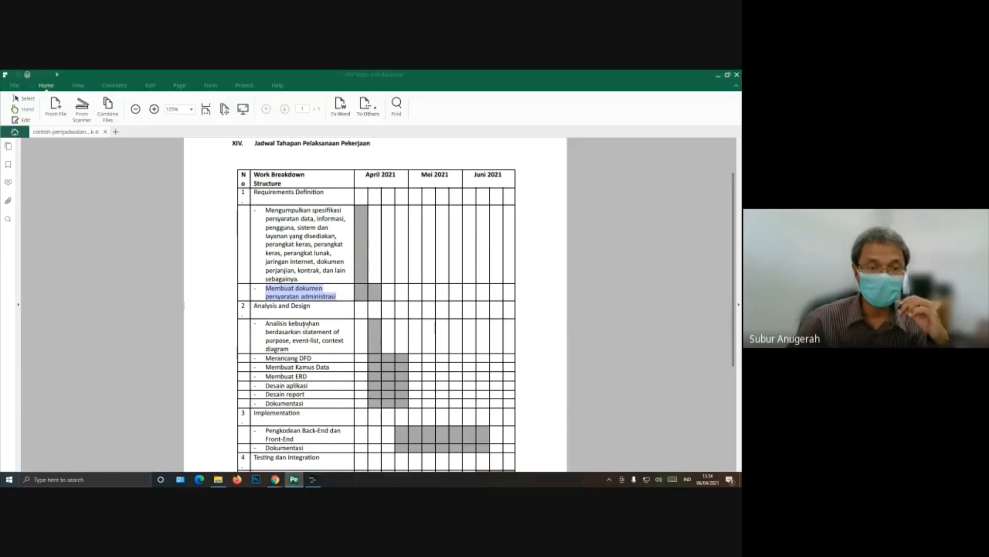
scroll(263, 209, "down", 3)
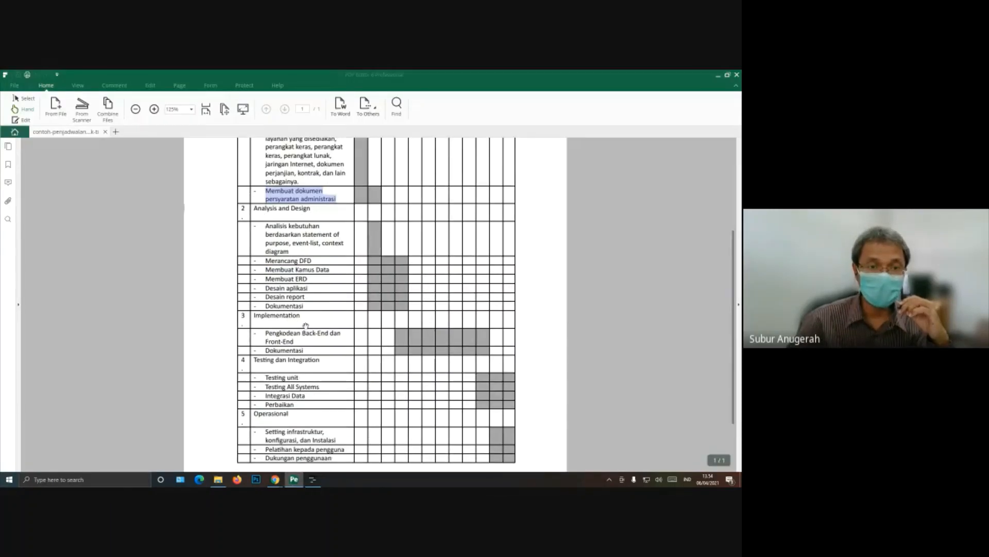
right_click(258, 208)
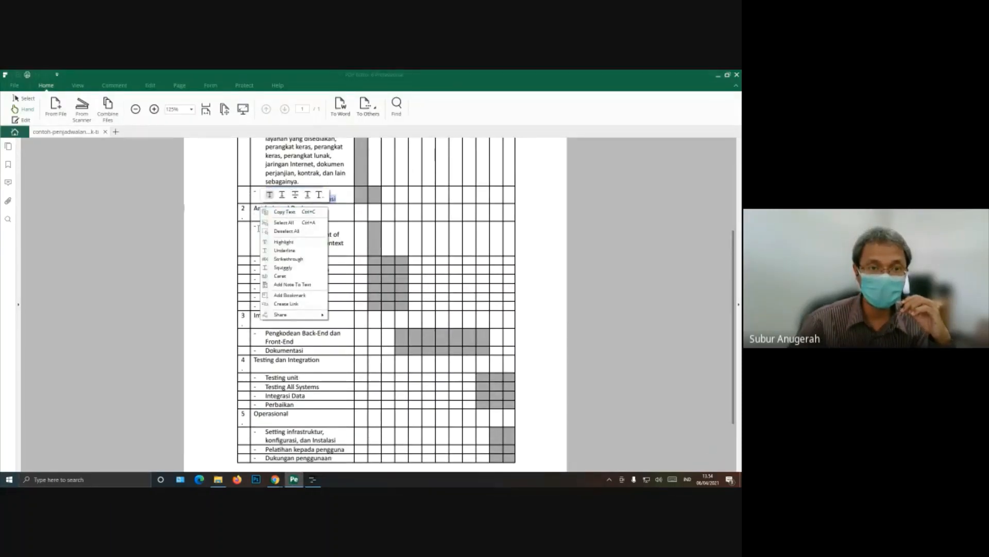
left_click(347, 235)
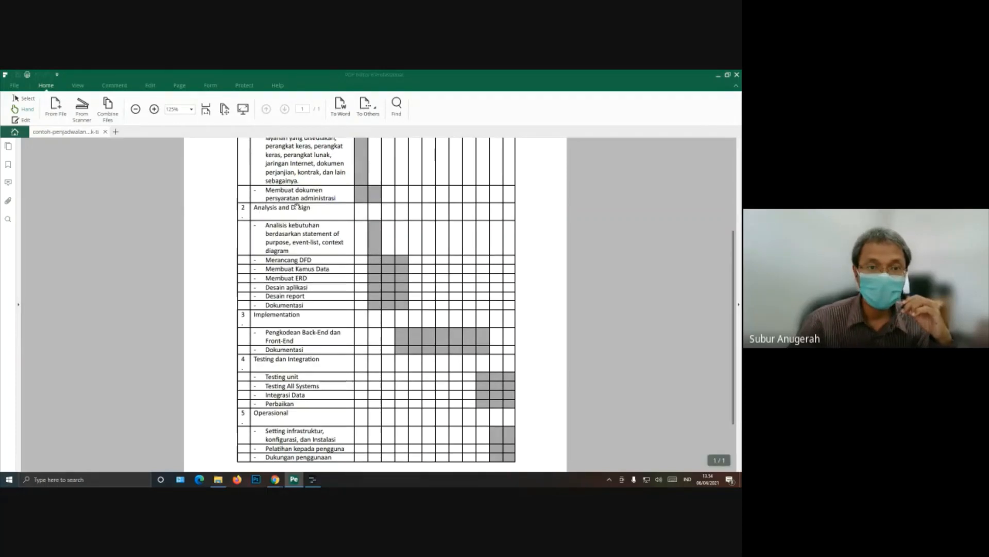
left_click_drag(257, 207, 310, 209)
right_click(301, 208)
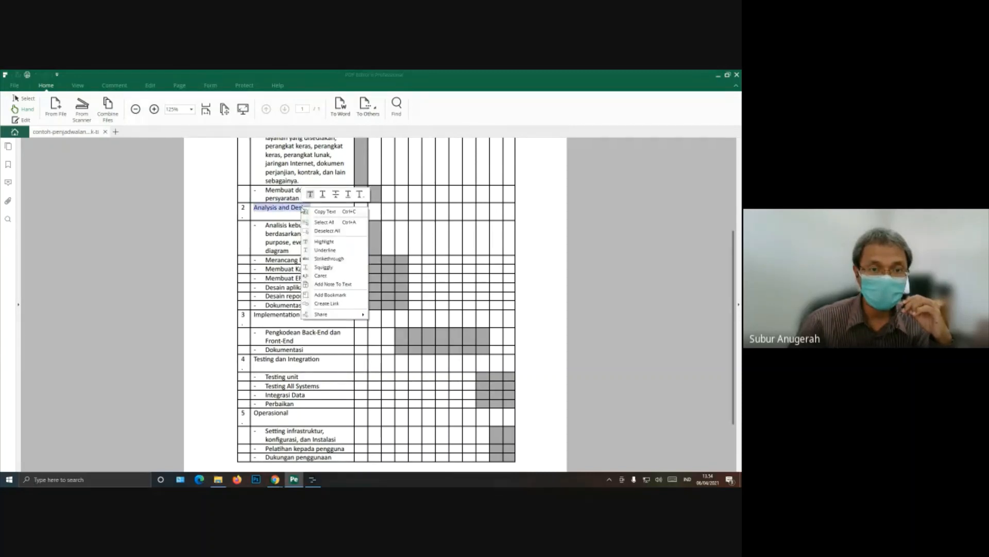
left_click(321, 212)
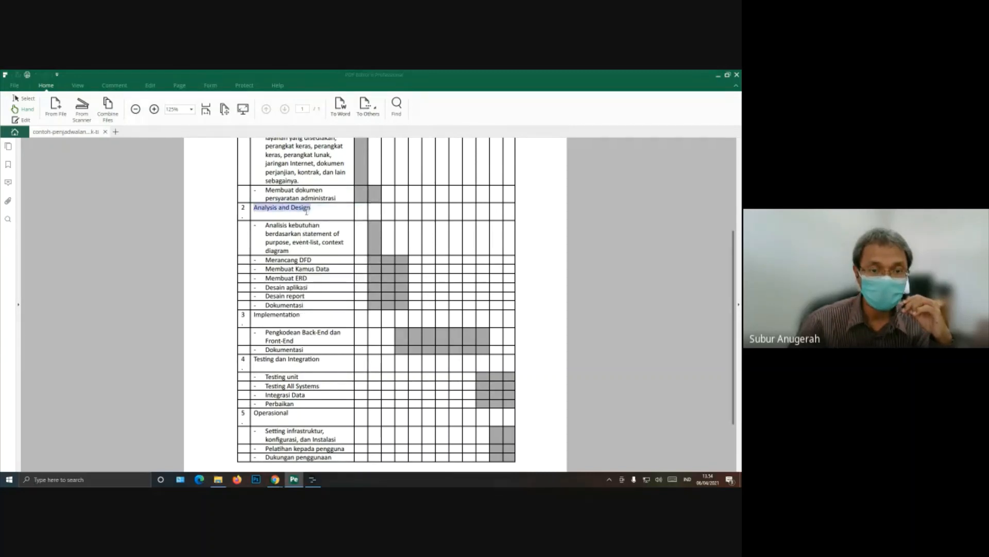
Step: In Planner, insert a new top-level task named with the copied text "Analysis and Design" and add an empty subtask under it
left_click(313, 479)
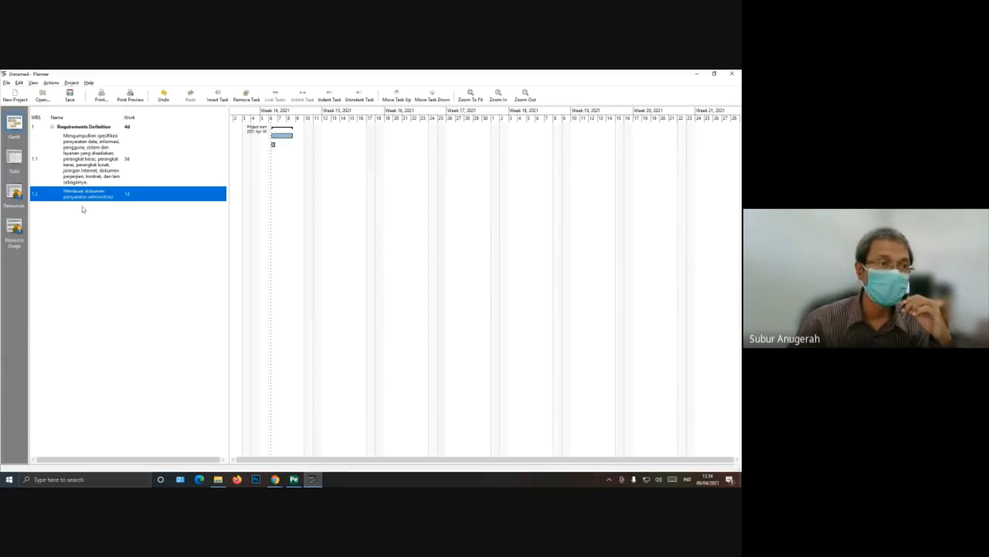
right_click(41, 212)
left_click(45, 212)
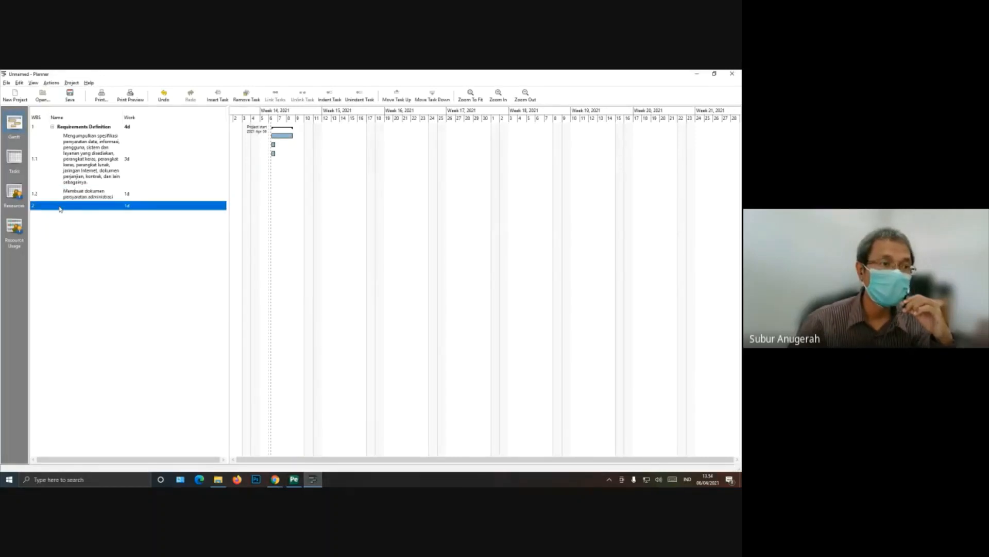
left_click(60, 209)
right_click(60, 209)
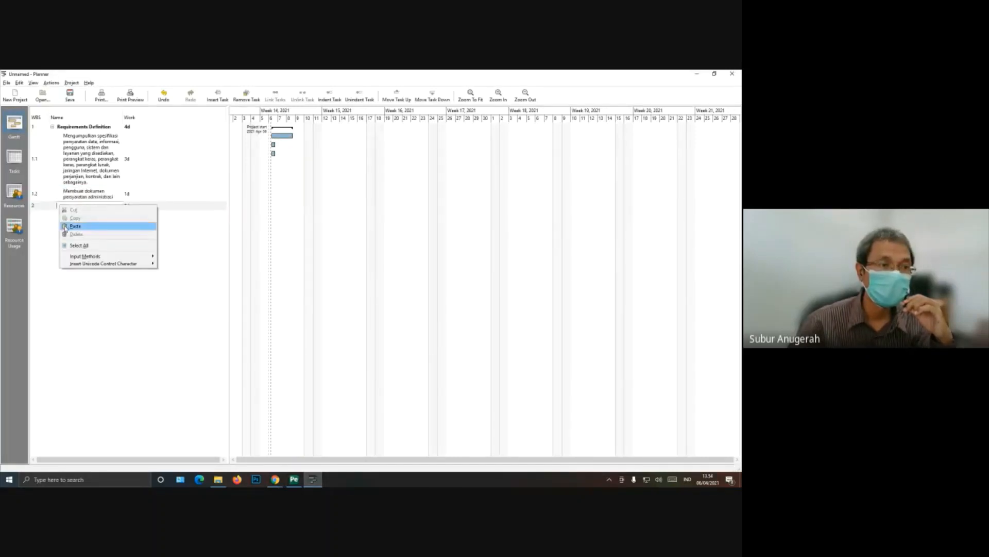
left_click(75, 226)
key("Return")
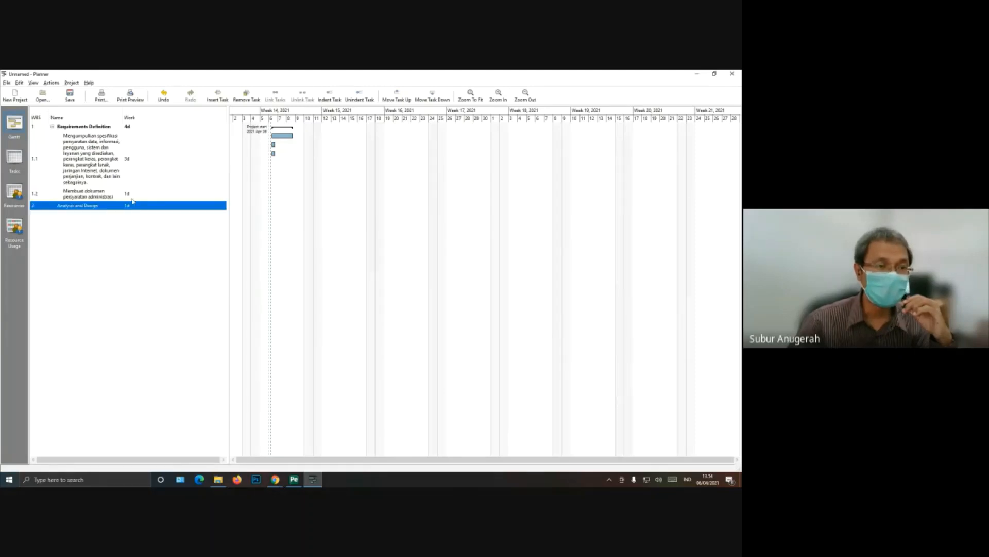
right_click(80, 209)
left_click(87, 217)
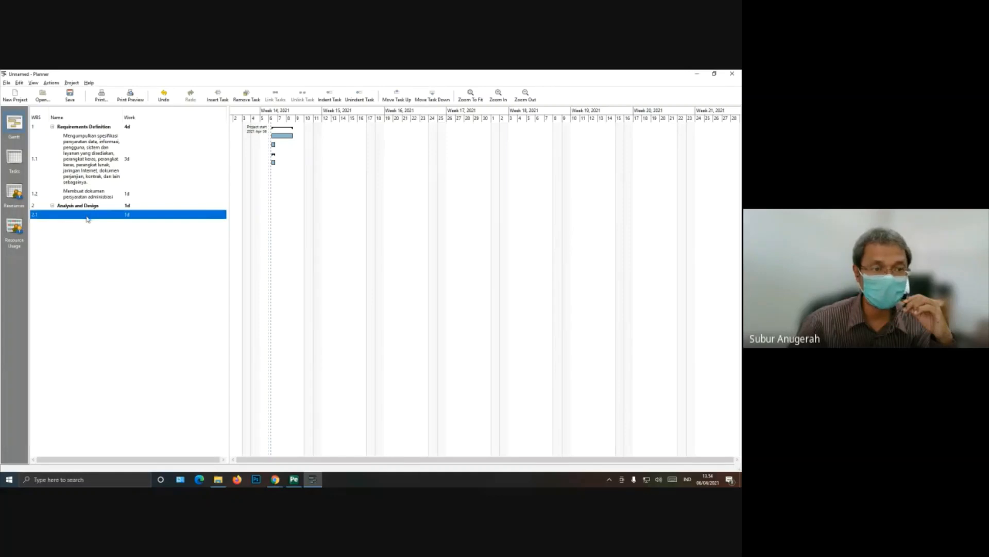
Step: Switch to the schedule PDF and copy the item "Analisis kebutuhan berdasarkan statement of purpose, event-list, context diagram"
left_click(300, 483)
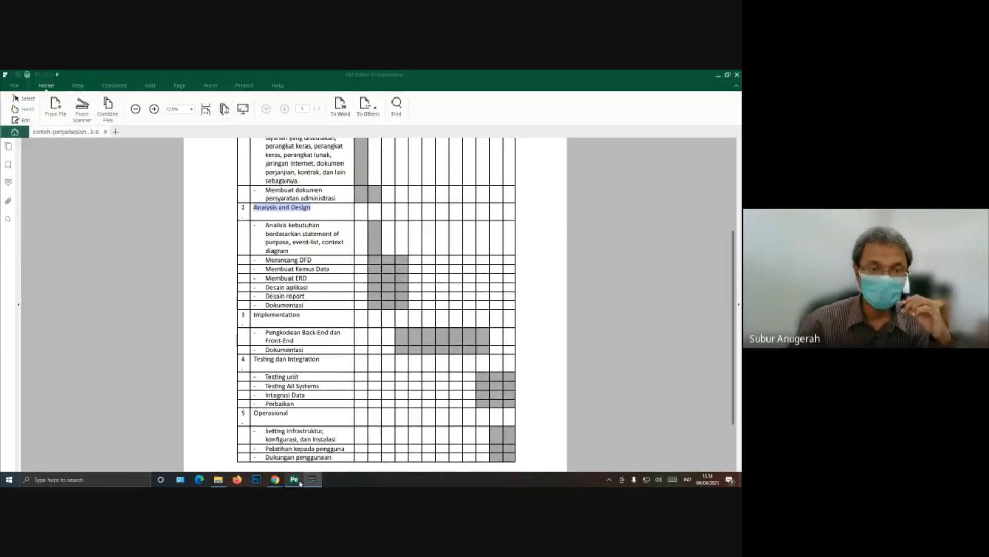
right_click(270, 226)
left_click(265, 225)
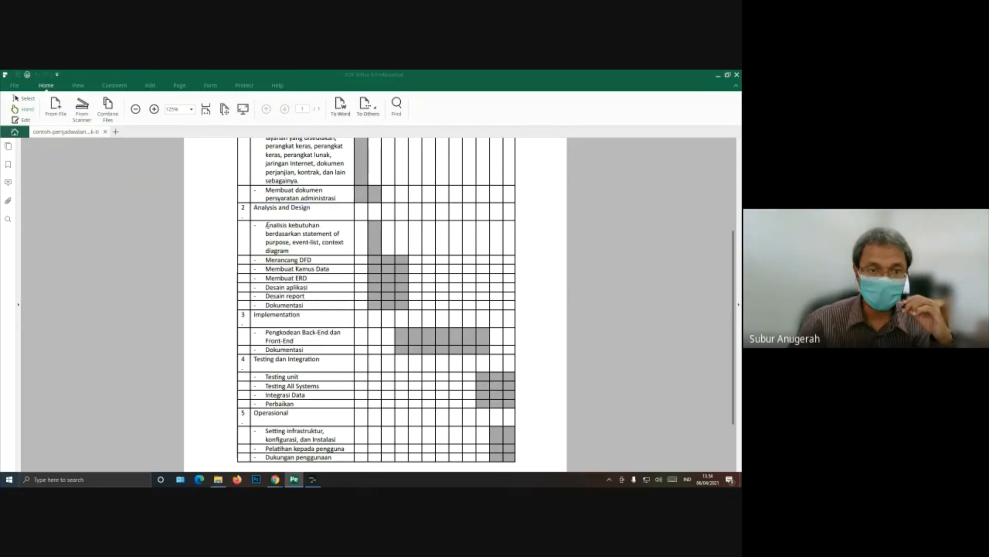
left_click_drag(265, 225, 289, 251)
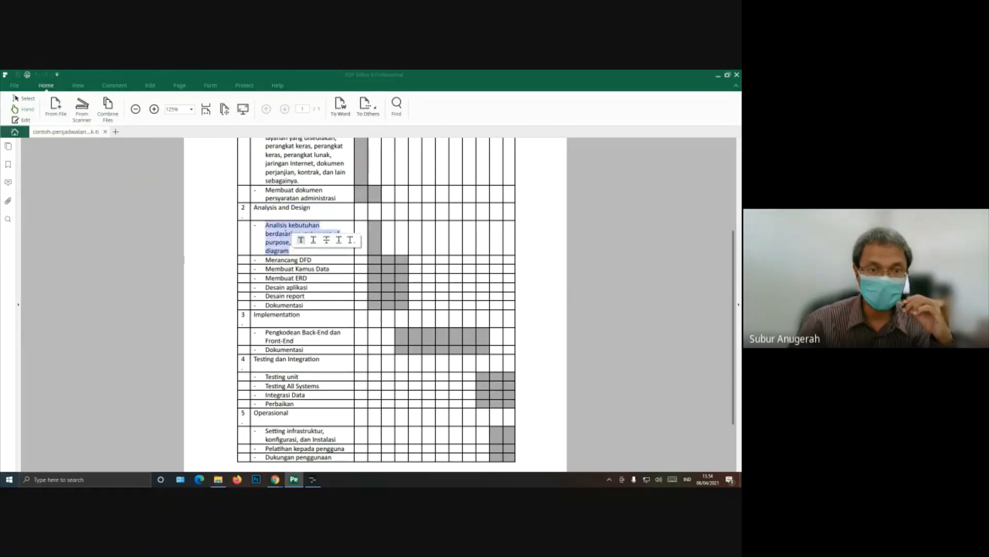
right_click(287, 236)
left_click(299, 237)
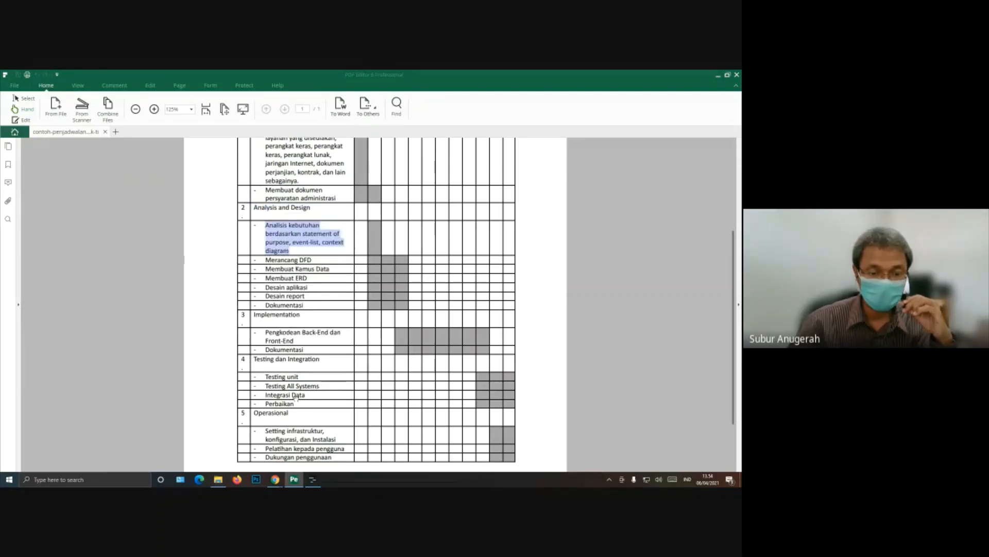
Step: In Planner, name the empty subtask 2.1 with the copied text "Analisis kebutuhan berdasarkan statement of purpose, event-list, context diagram"
left_click(313, 481)
left_click(94, 216)
right_click(97, 214)
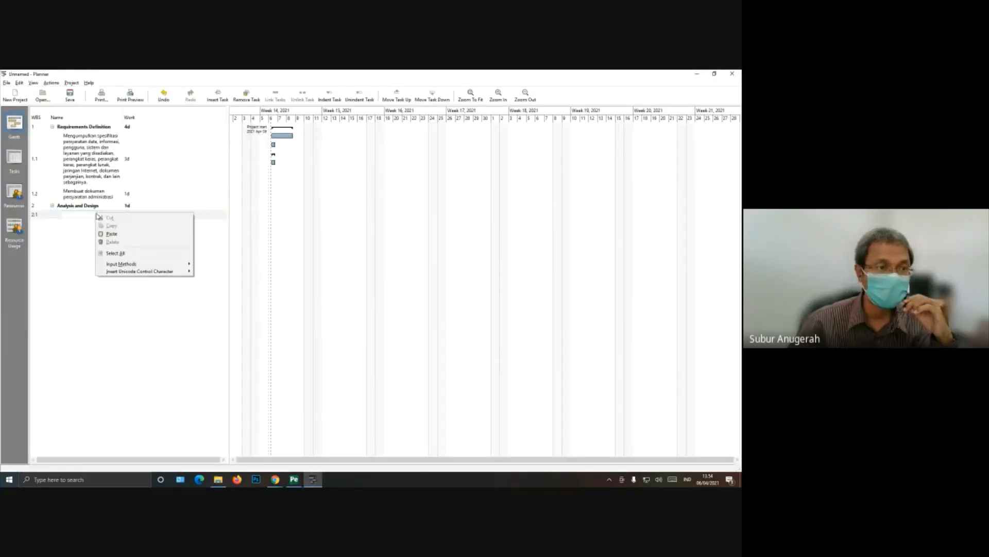
left_click(103, 236)
key("Return")
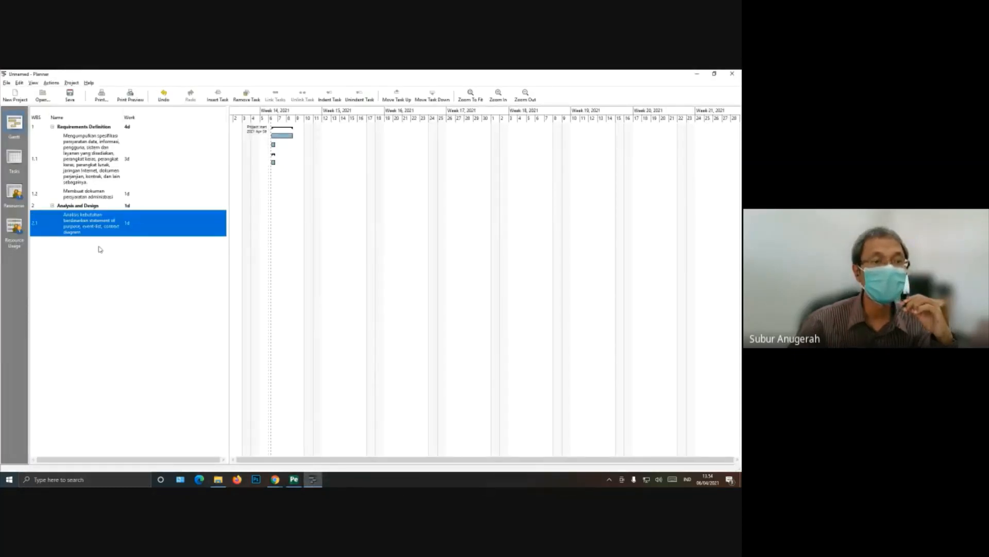
Step: Switch to the schedule PDF and copy the item "Merancang DFD" under Analysis and Design
left_click(294, 480)
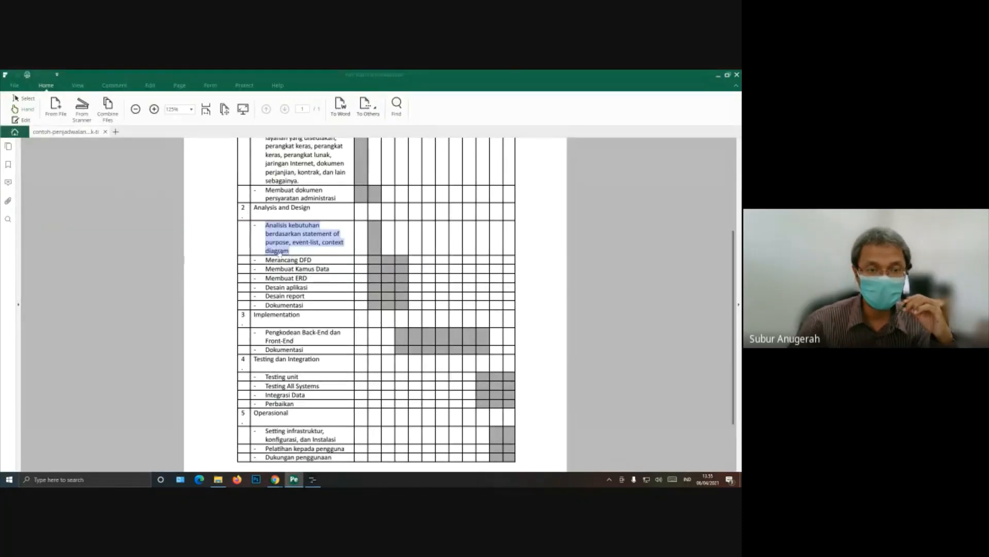
right_click(297, 232)
left_click(313, 237)
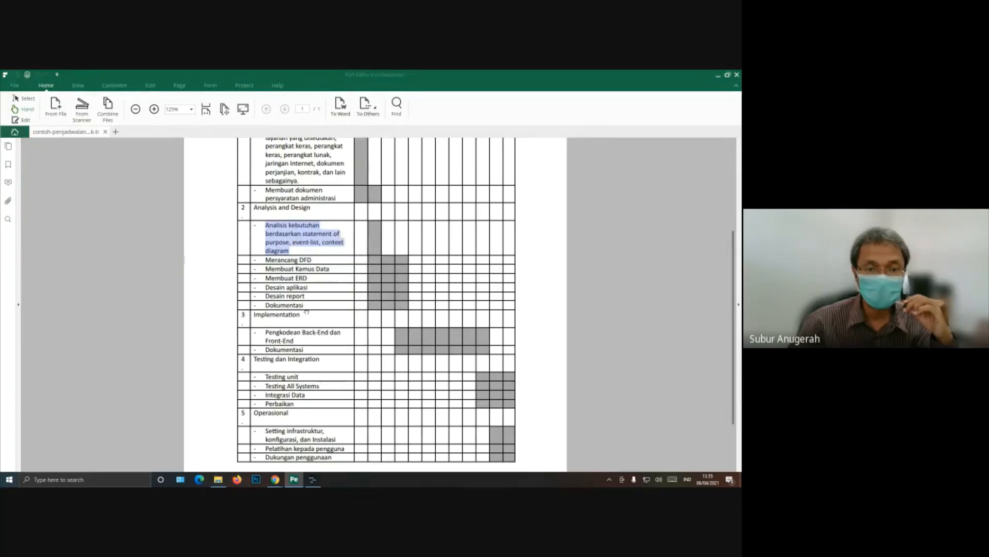
left_click(315, 307)
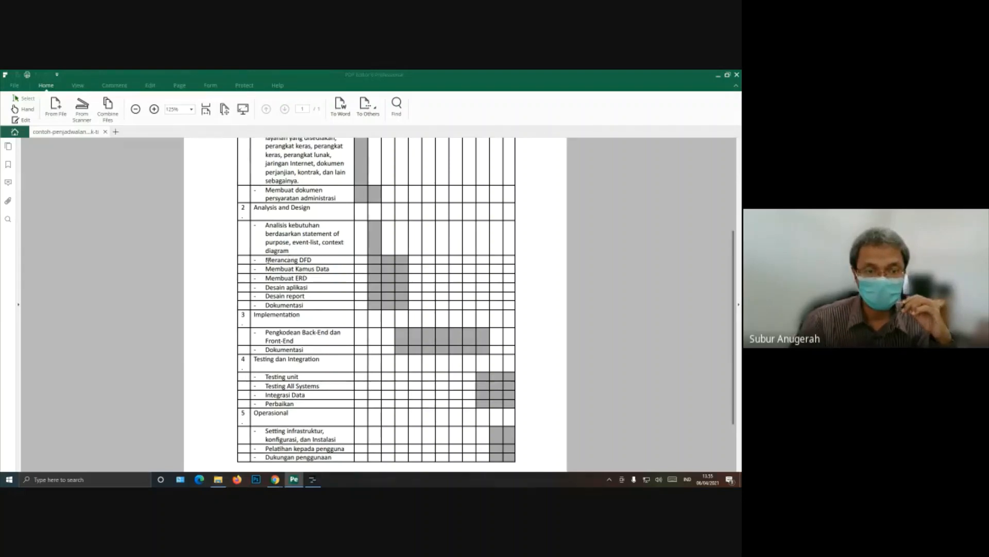
left_click_drag(267, 260, 309, 261)
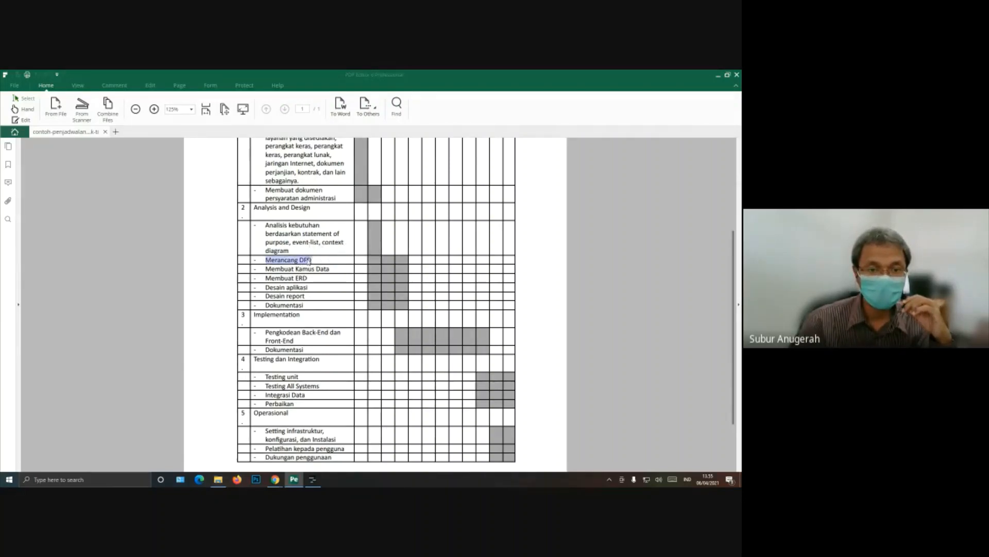
right_click(308, 261)
left_click(322, 264)
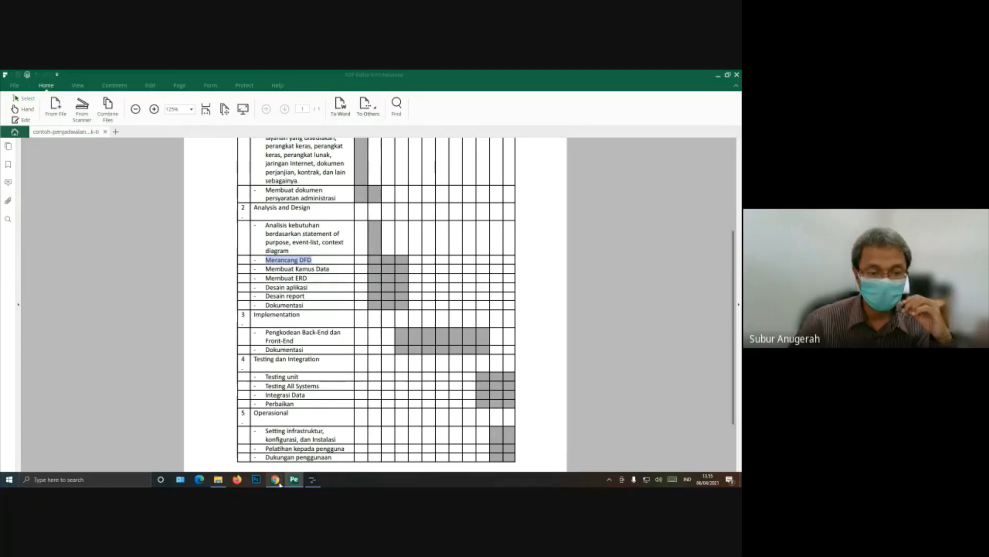
Step: In Planner, insert a second subtask under Analysis and Design and name it with the copied text "Merancang DFD"
left_click(312, 480)
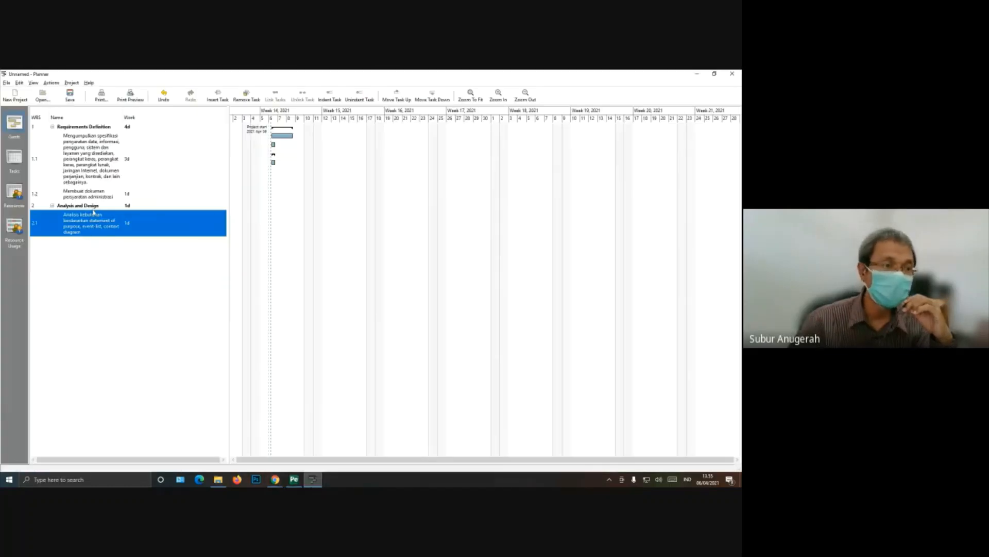
left_click(95, 206)
right_click(96, 207)
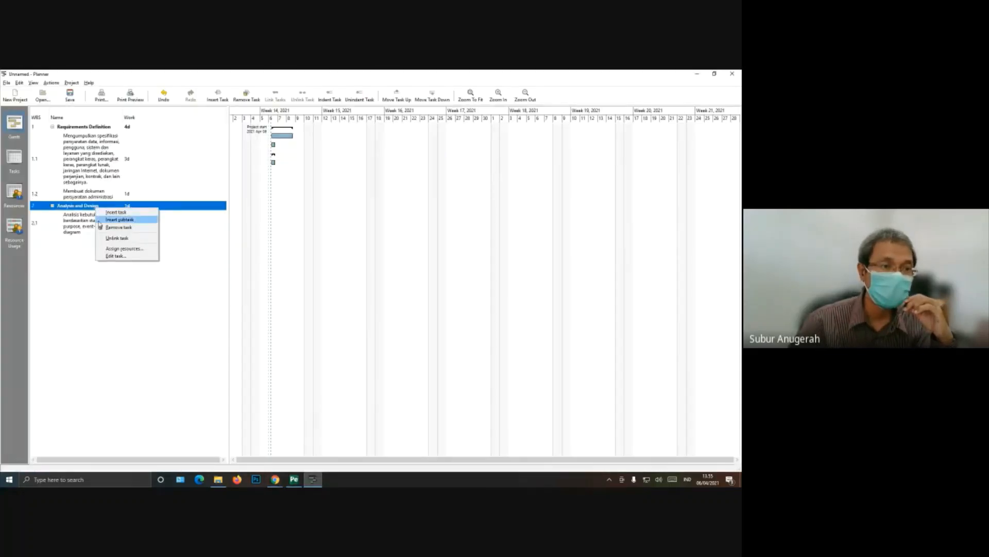
left_click(99, 219)
left_click(82, 242)
right_click(80, 241)
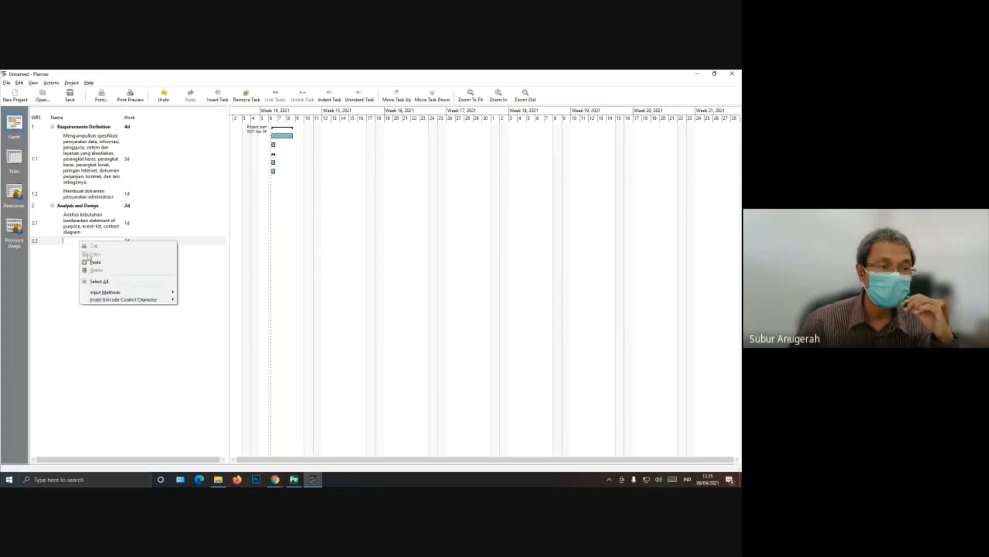
left_click(93, 262)
key("Return")
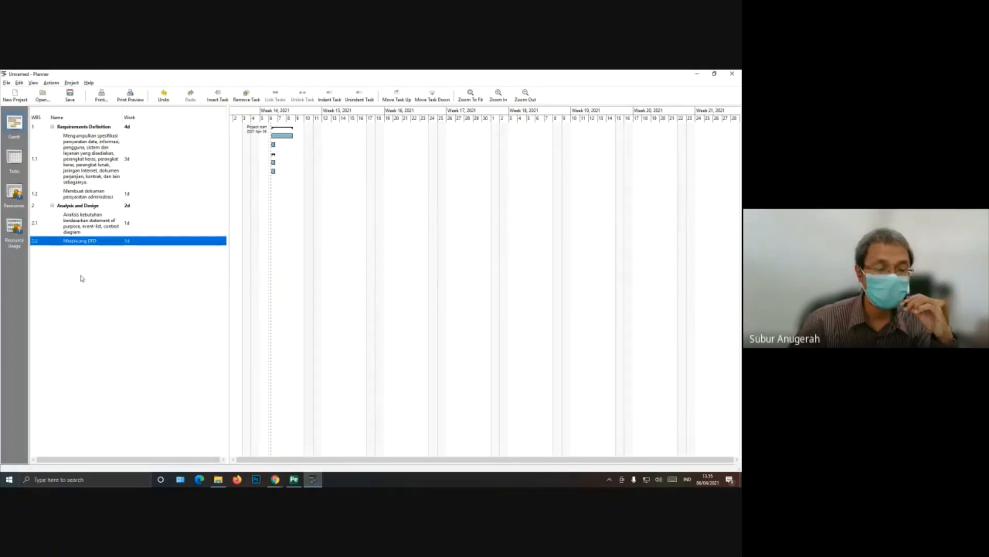
Step: Switch to the schedule PDF and copy the item "Membuat Kamus Data" under Analysis and Design
left_click(293, 479)
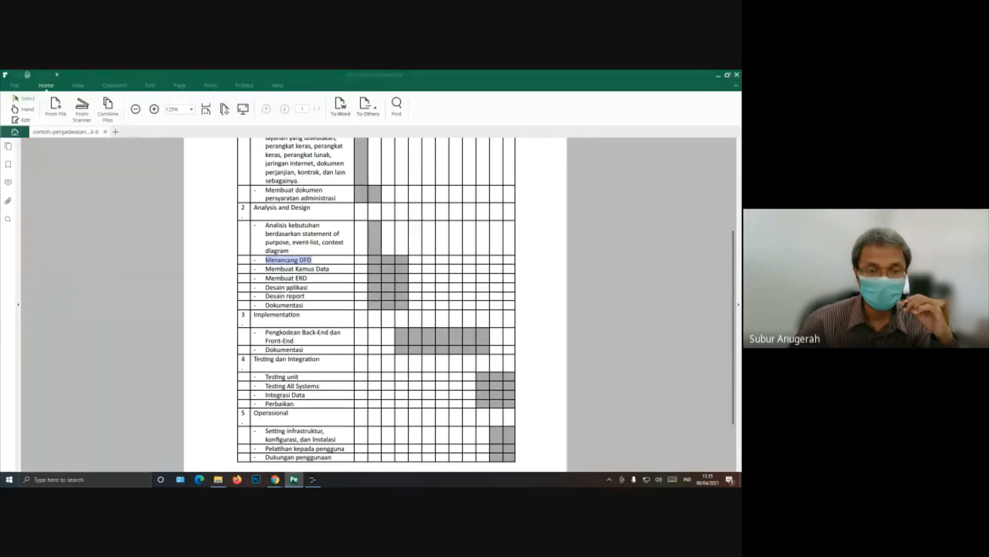
left_click(287, 288)
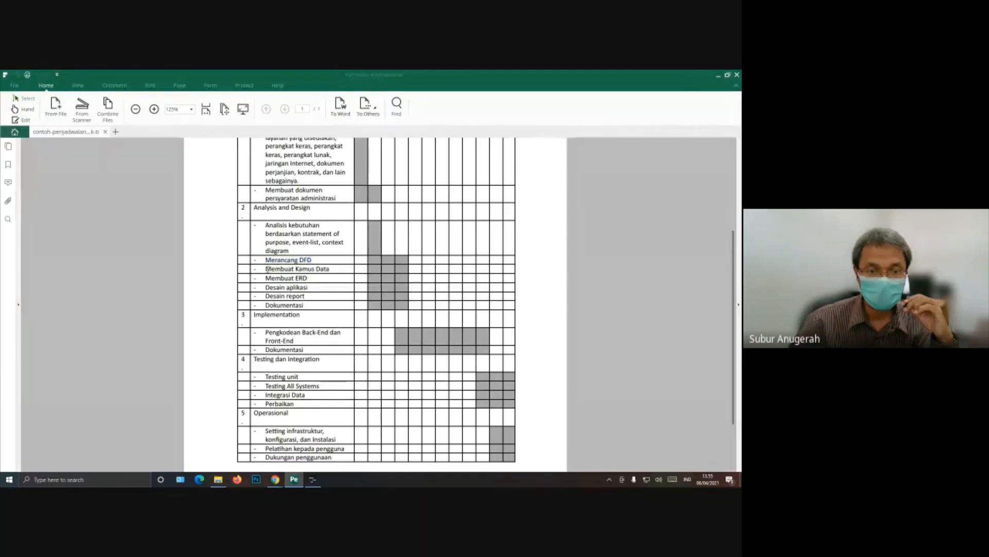
left_click_drag(266, 269, 321, 269)
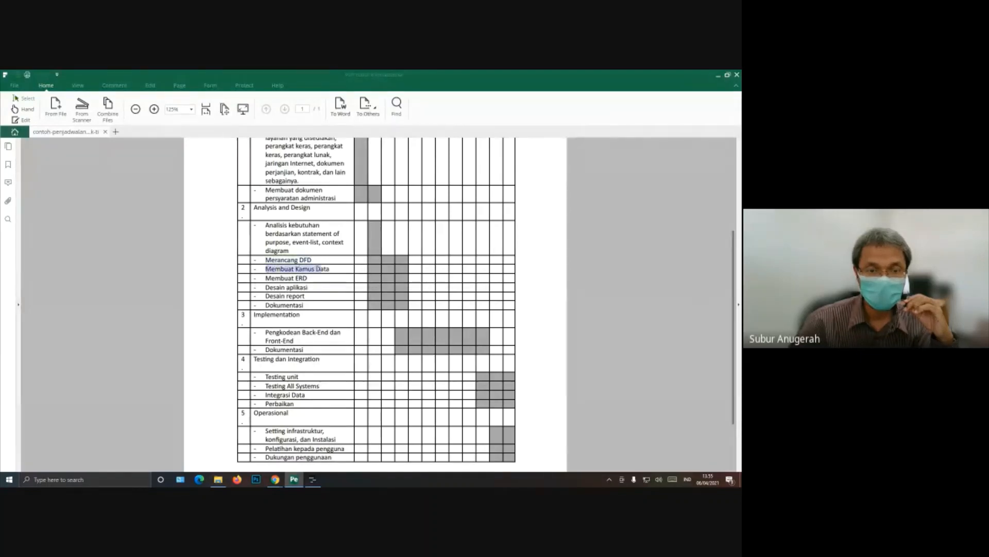
right_click(322, 270)
left_click(338, 272)
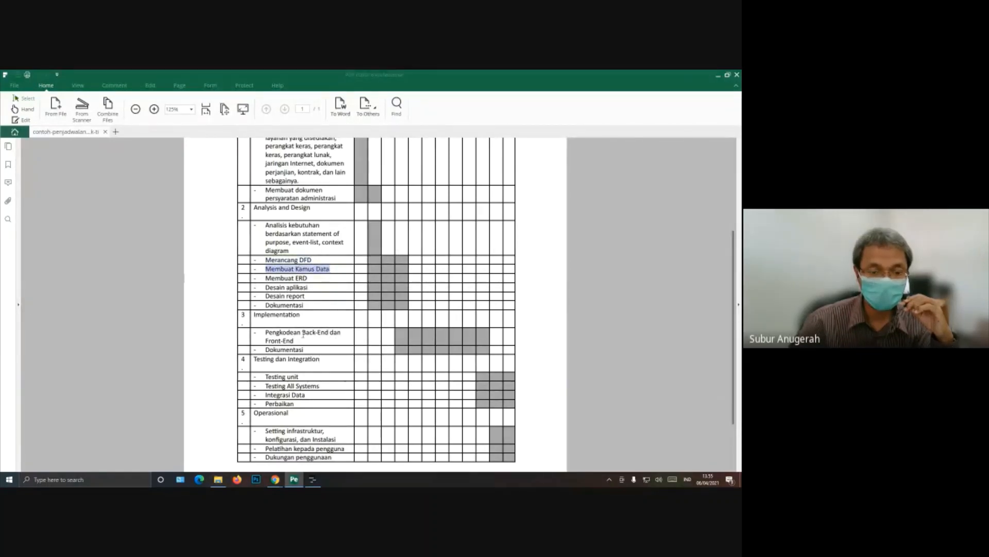
Step: In Planner, insert a third subtask under Analysis and Design and name it with the copied text "Membuat Kamus Data"
left_click(313, 479)
right_click(79, 210)
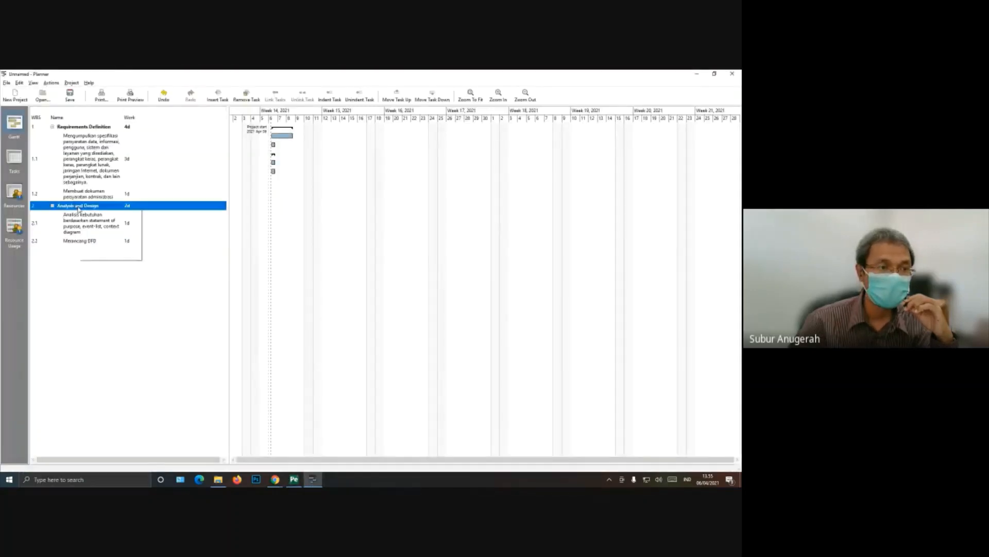
left_click(84, 219)
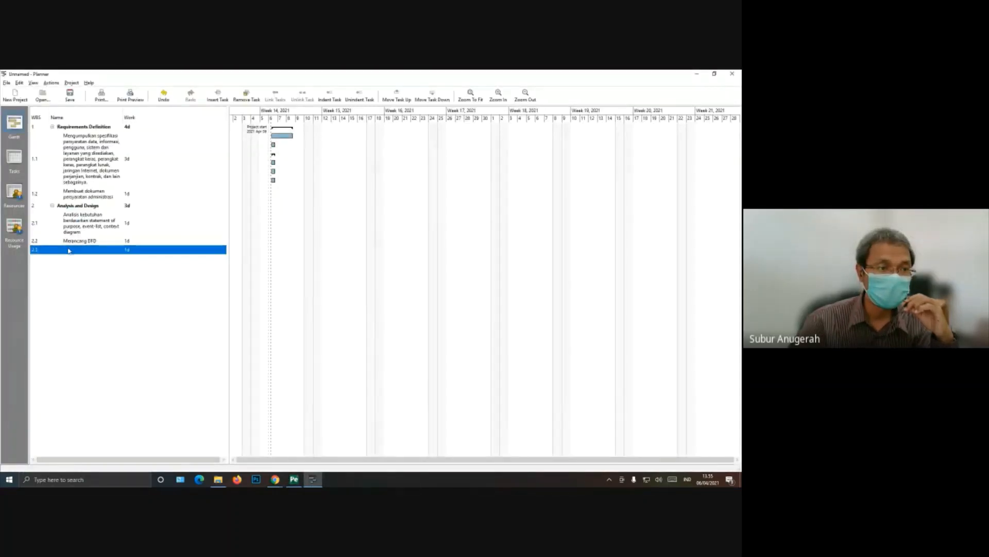
left_click(77, 251)
right_click(77, 252)
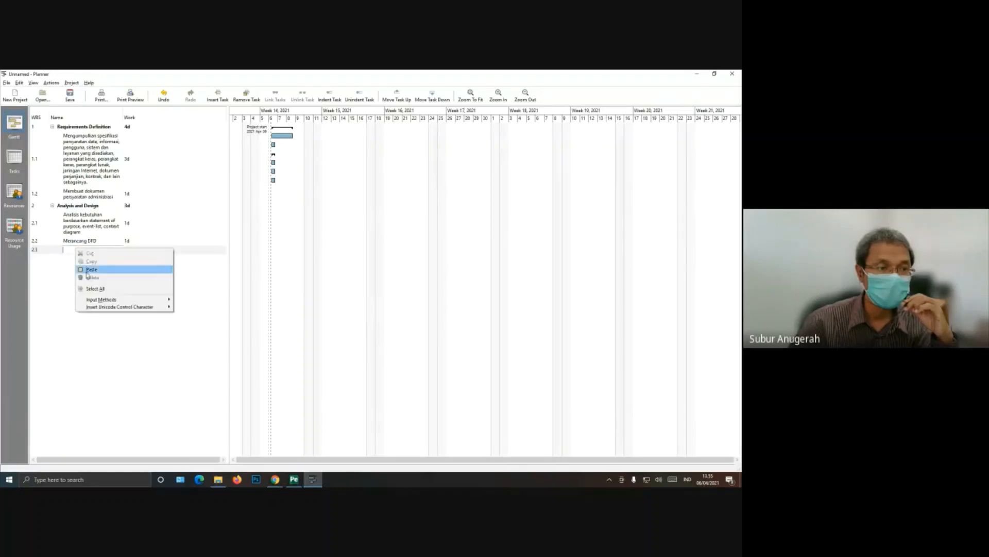
left_click(91, 269)
key("Return")
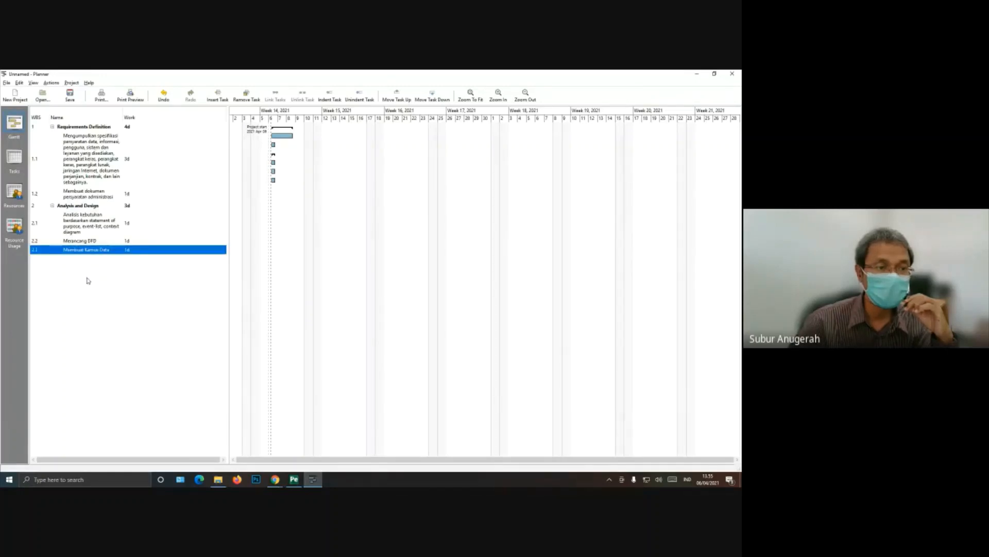
Step: Switch to the schedule PDF and copy the item "Membuat ERD" under Analysis and Design
left_click(294, 479)
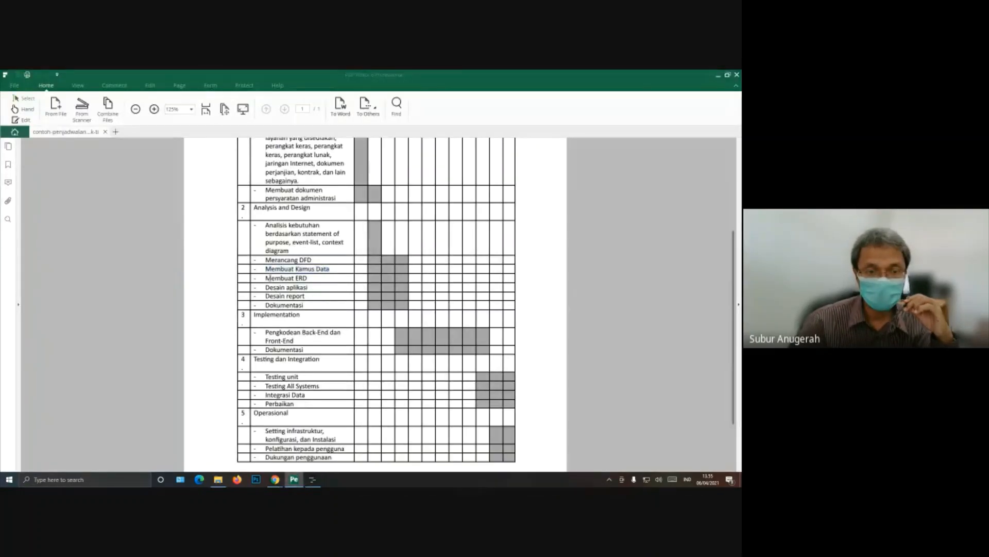
left_click_drag(266, 277, 307, 278)
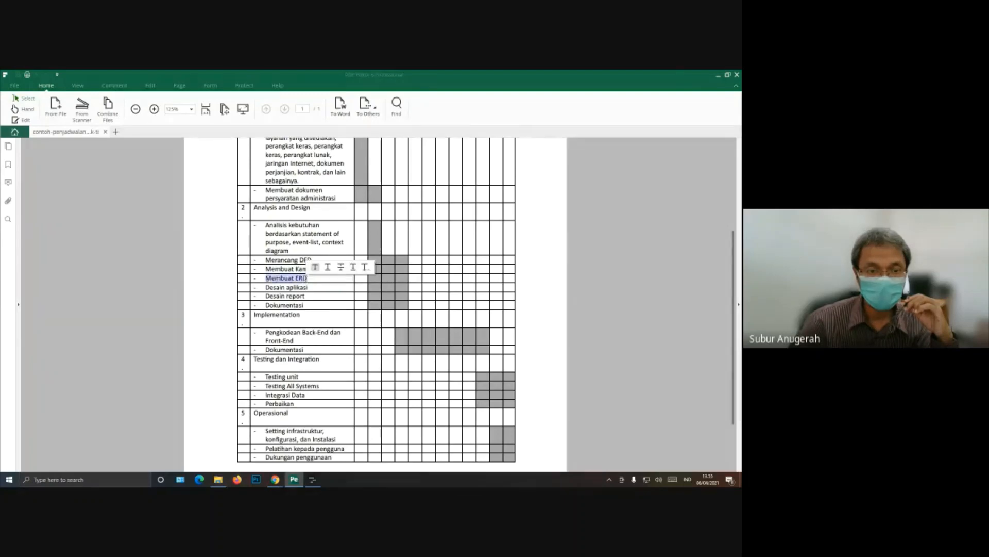
right_click(306, 278)
left_click(325, 283)
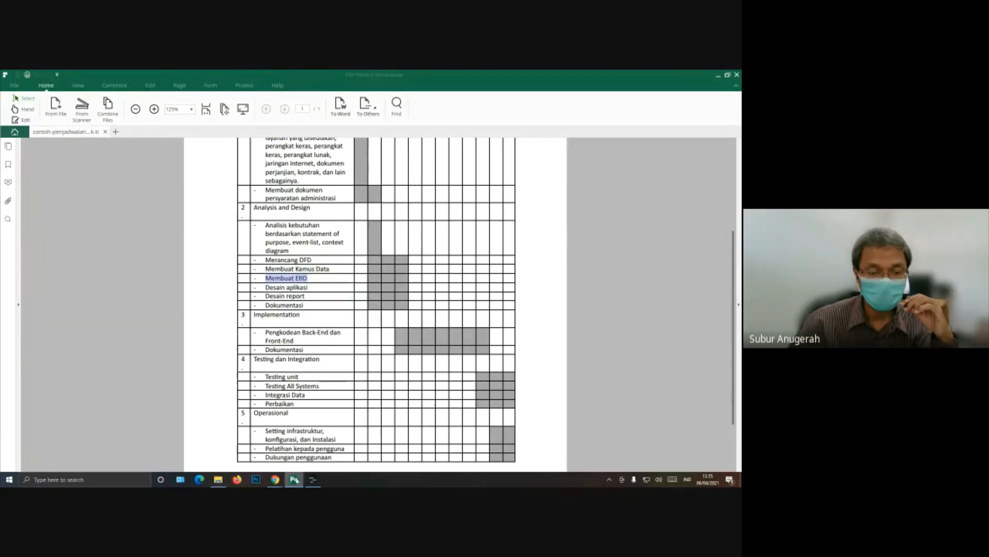
Step: In Planner, insert a fourth subtask under Analysis and Design and name it with the copied text "Membuat ERD"
left_click(312, 479)
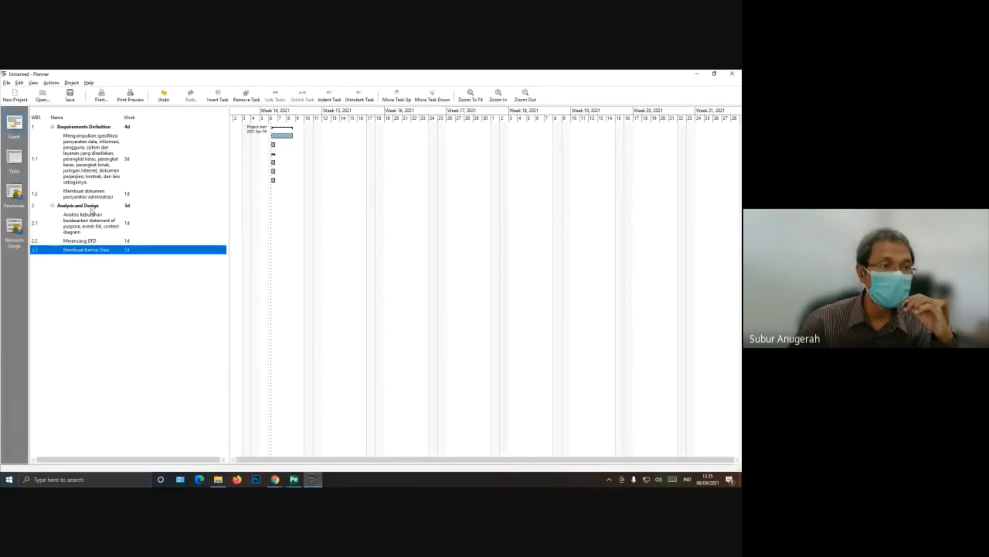
left_click(91, 207)
right_click(91, 207)
left_click(96, 218)
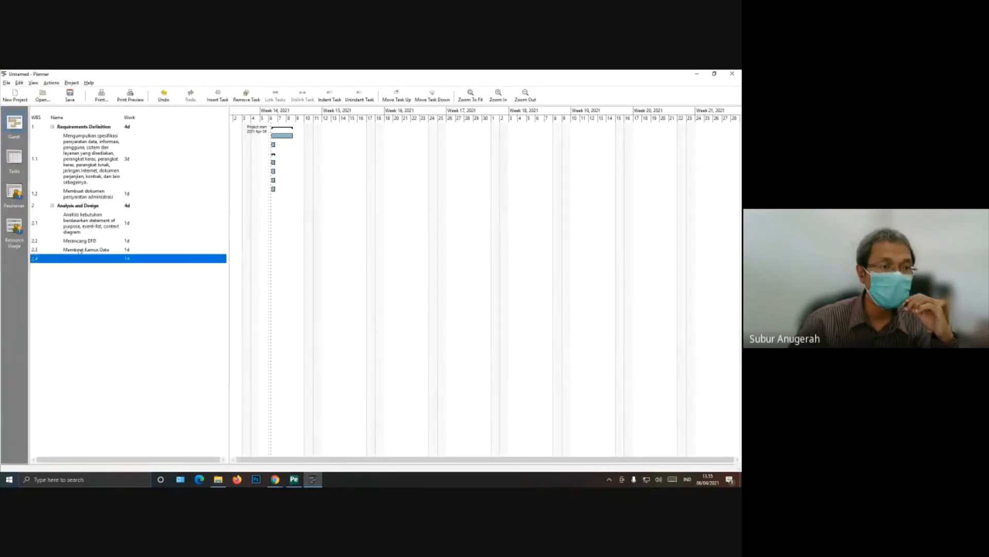
left_click(76, 260)
right_click(76, 258)
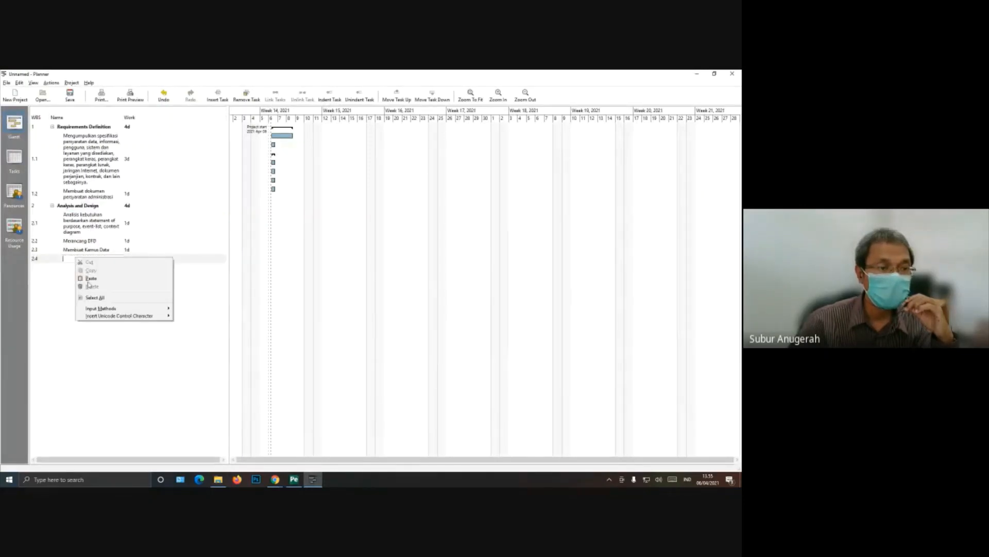
left_click(90, 279)
key("Return")
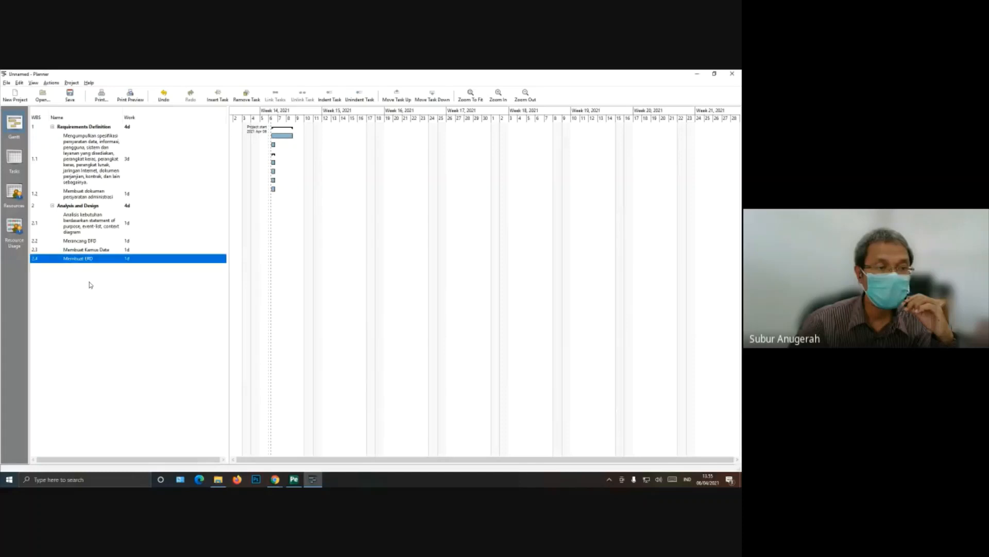
Step: Switch to the schedule PDF and copy the item "Desain aplikasi" under Analysis and Design
left_click(301, 482)
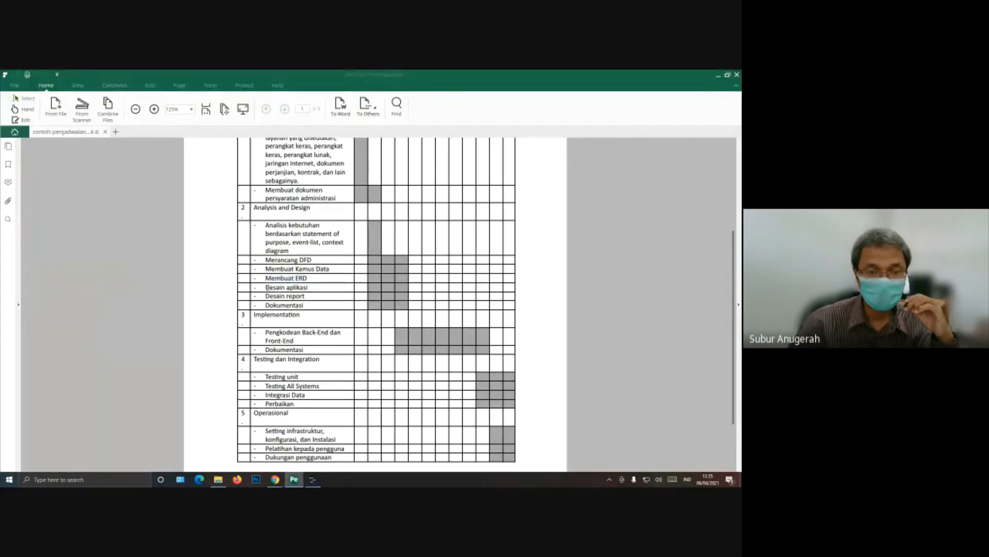
left_click_drag(267, 287, 320, 287)
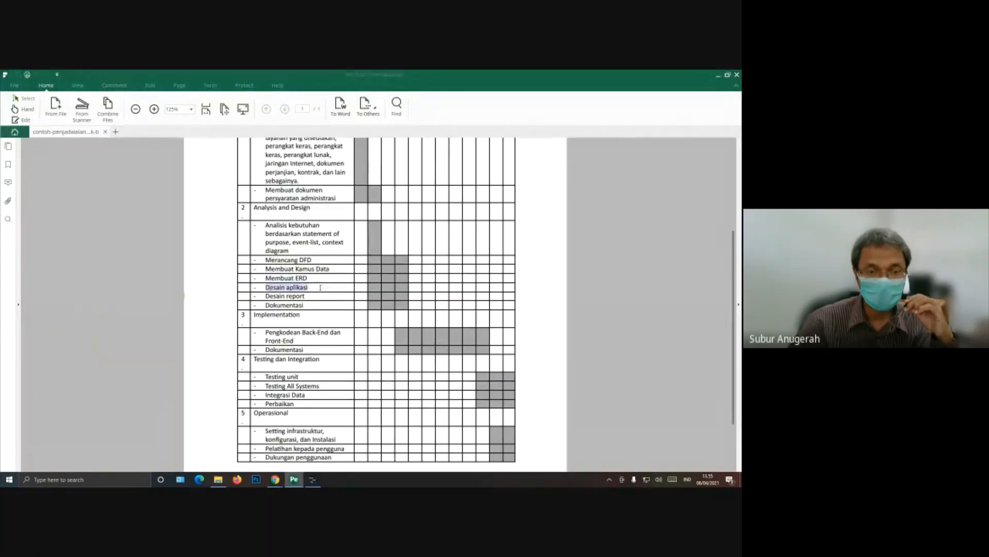
right_click(307, 287)
left_click(322, 293)
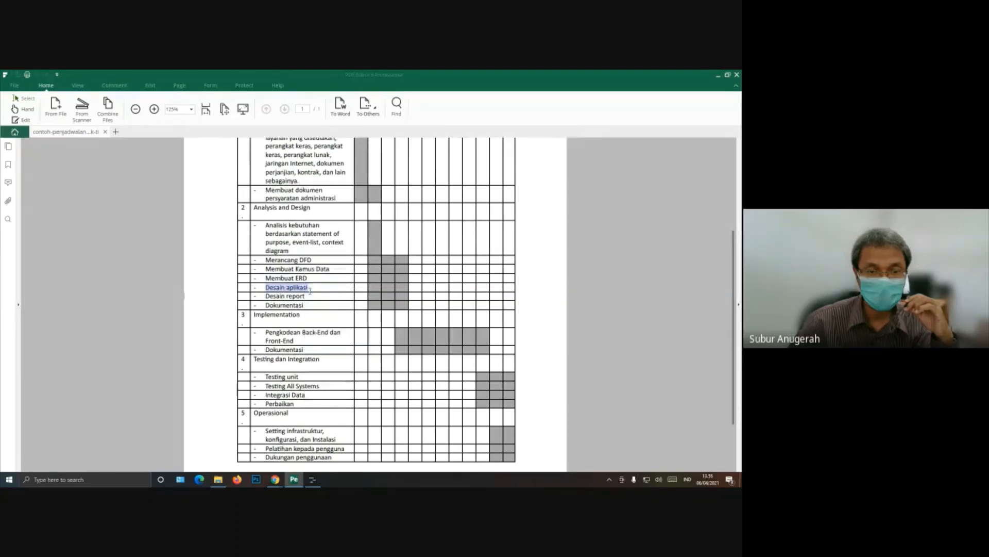
Step: In Planner, insert a fifth subtask under Analysis and Design and name it with the copied text "Desain aplikasi"
left_click(311, 478)
right_click(80, 207)
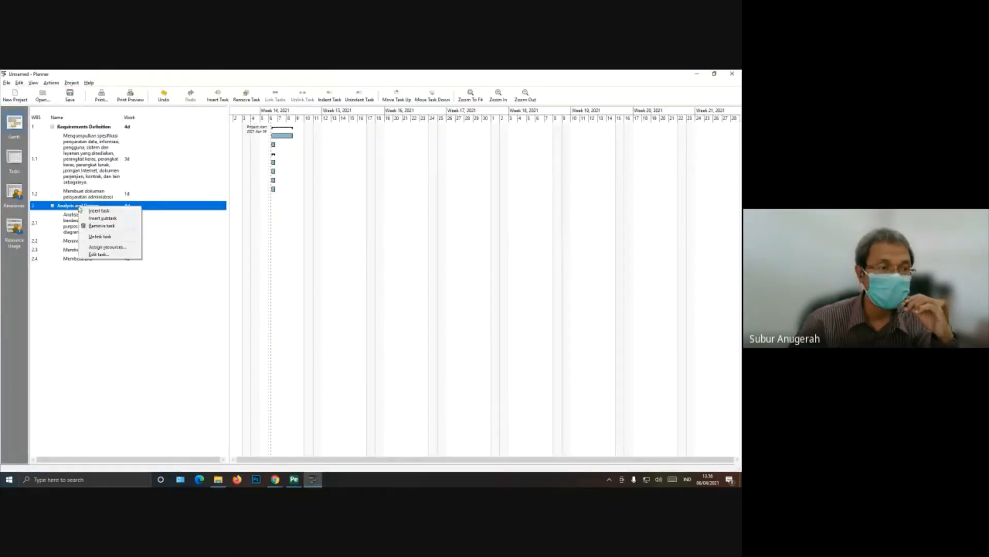
left_click(103, 218)
left_click(76, 267)
right_click(77, 268)
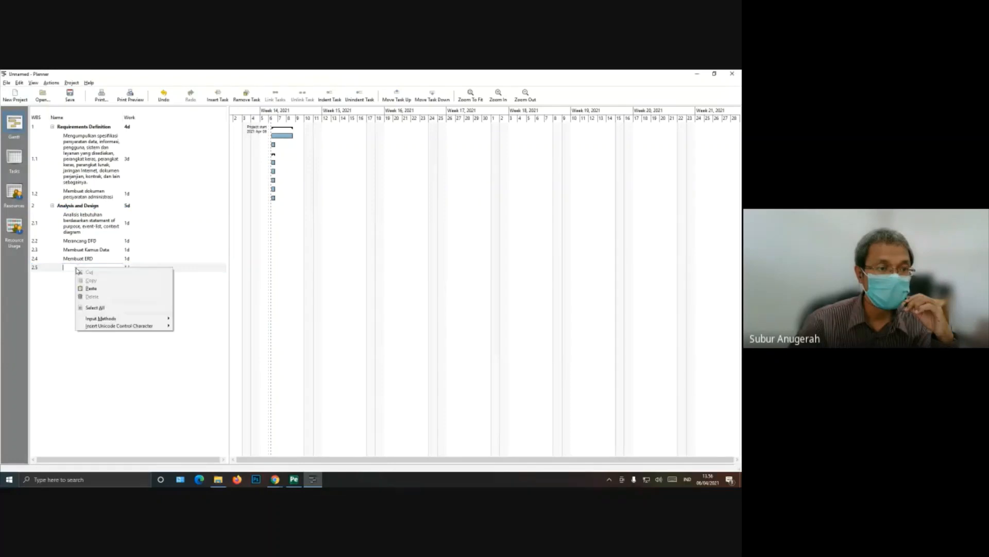
left_click(90, 288)
key("Return")
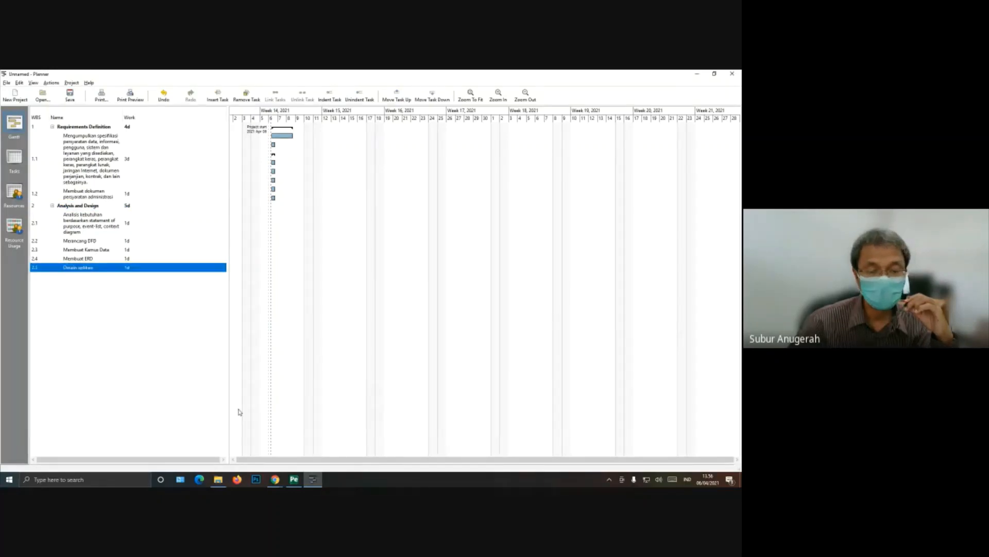
Step: Switch to the schedule PDF and copy the item "Desain report" under Analysis and Design
left_click(294, 479)
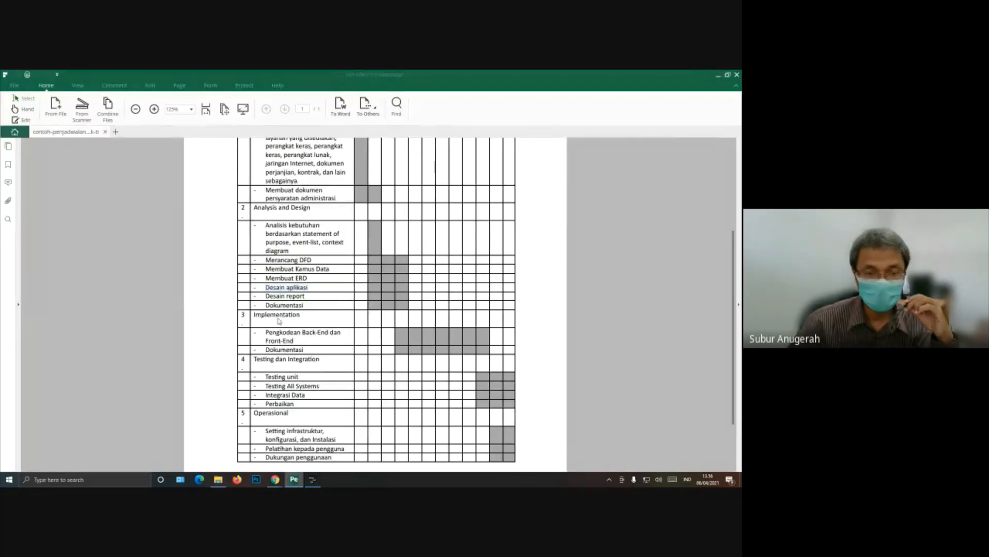
left_click_drag(265, 297, 305, 297)
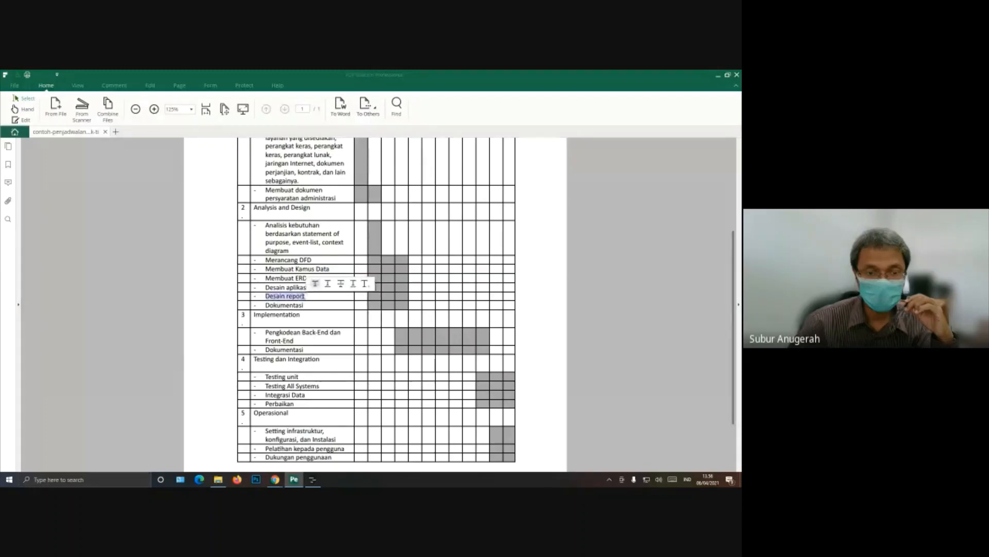
right_click(301, 297)
left_click(303, 300)
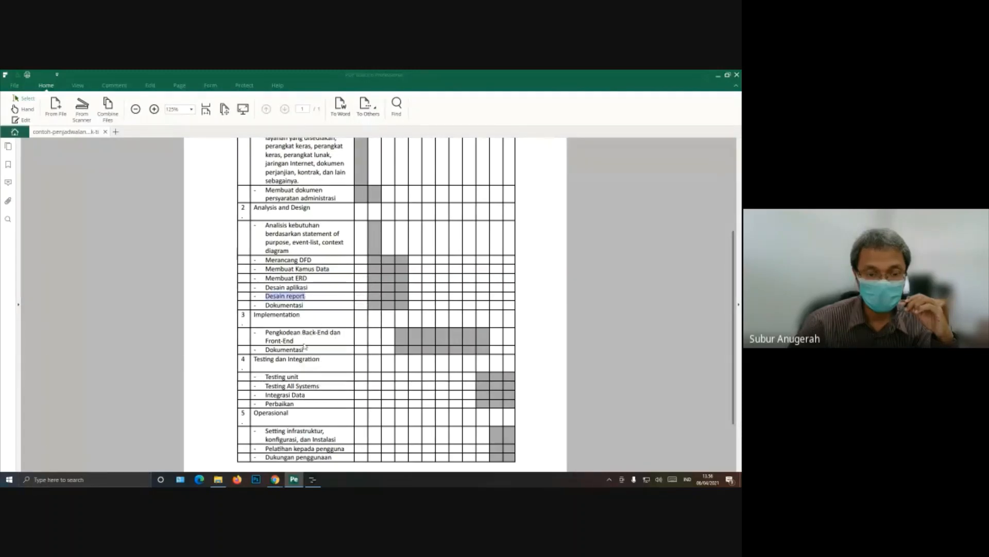
Step: In Planner, insert a sixth subtask under Analysis and Design and name it with the copied text "Desain report"
left_click(313, 480)
left_click(100, 206)
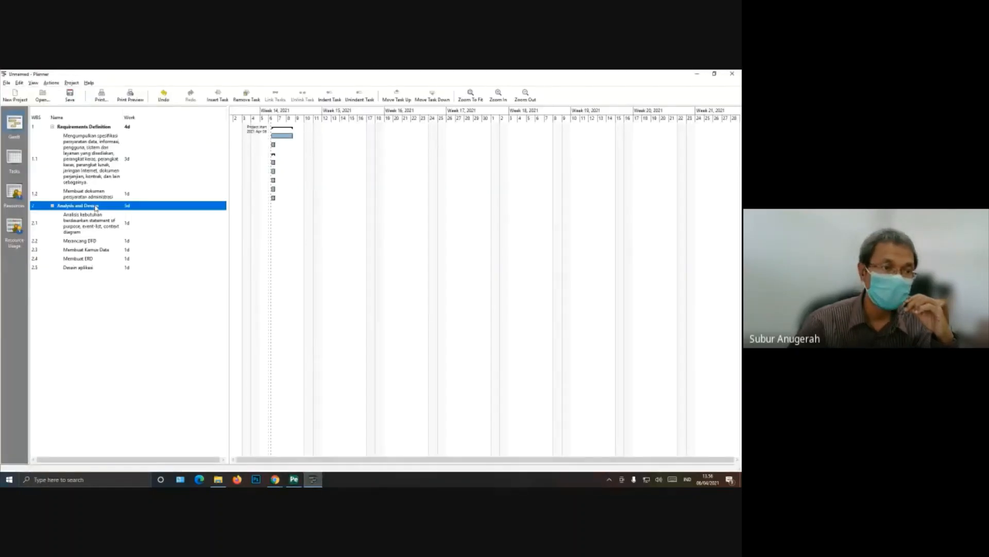
right_click(99, 206)
key("Escape")
key("ctrl+i")
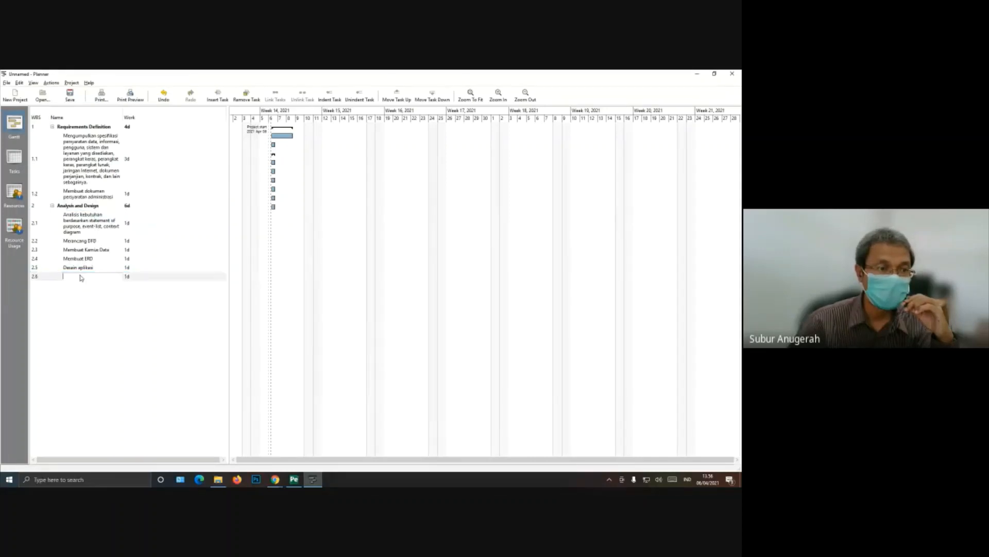
right_click(80, 278)
left_click(90, 295)
key("Return")
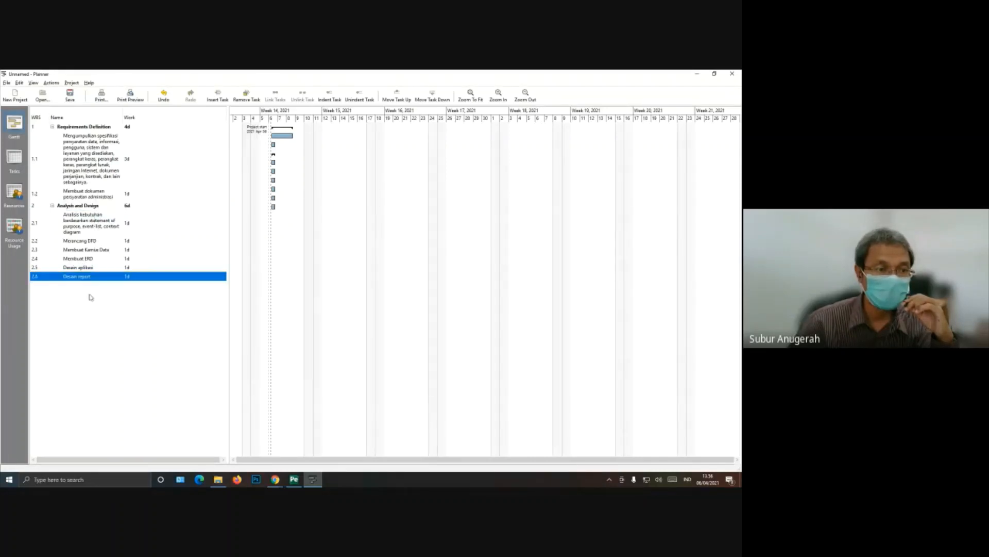
Step: Switch to the schedule PDF and copy the item "Dokumentasi" under Analysis and Design
left_click(296, 480)
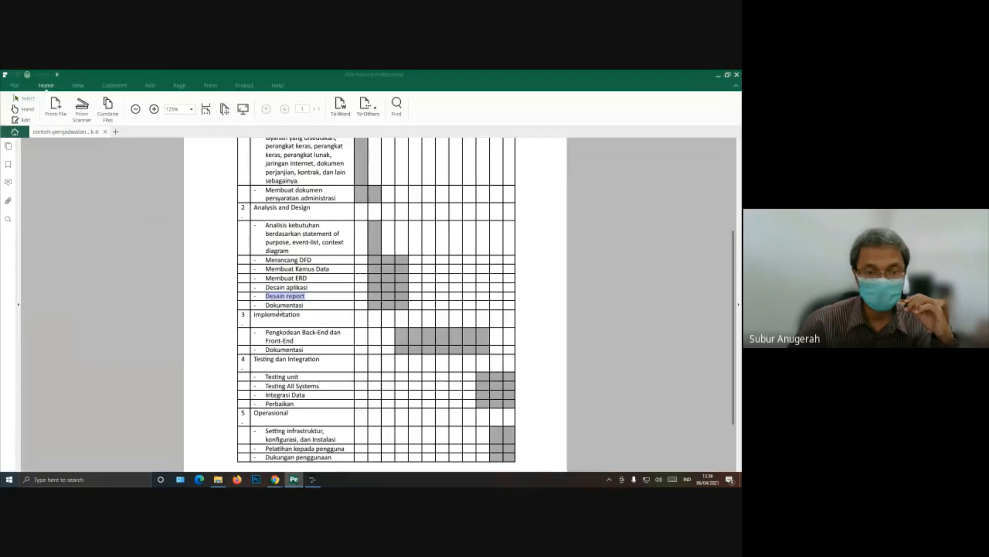
double_click(271, 305)
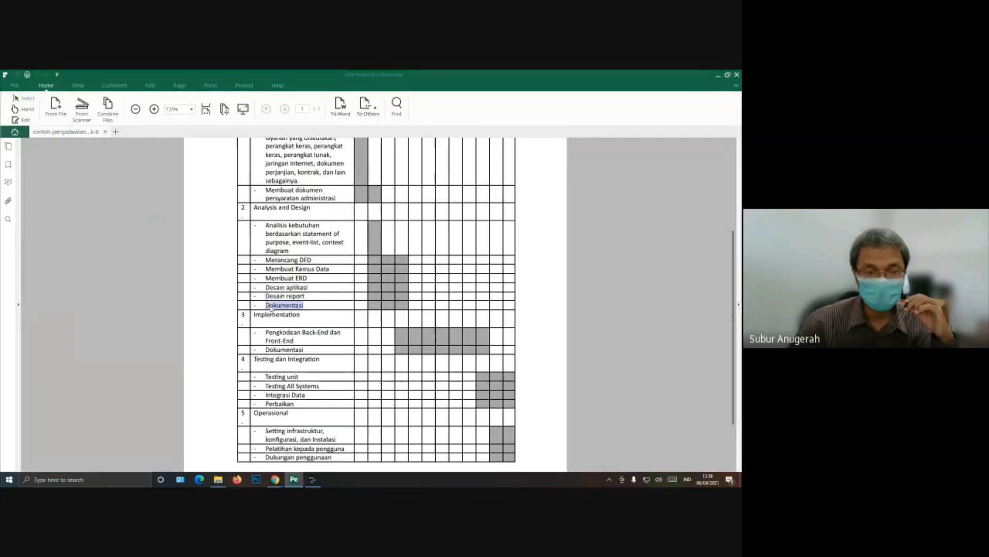
right_click(270, 304)
left_click(290, 309)
Step: In Planner, insert a seventh subtask under Analysis and Design and name it with the copied text "Dokumentasi"
left_click(312, 479)
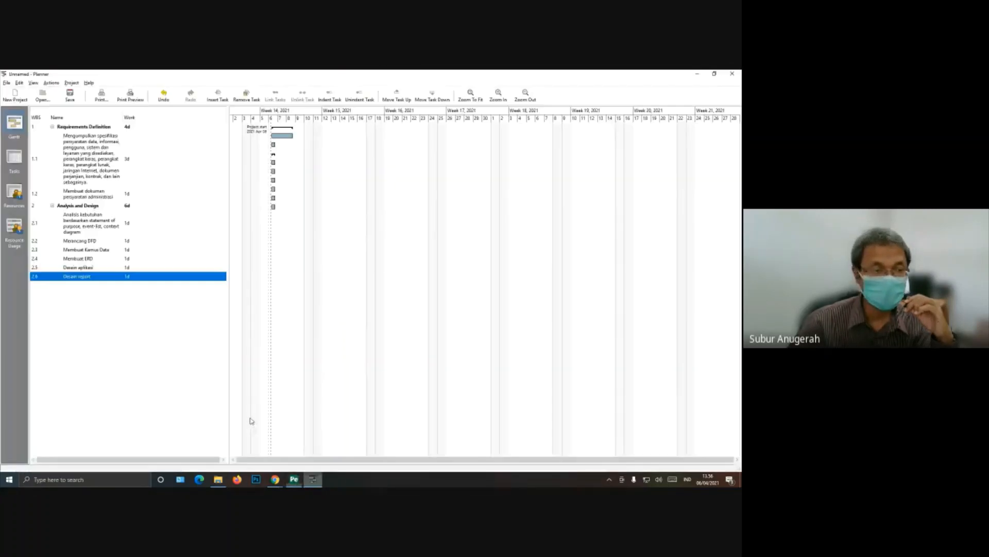
left_click(89, 207)
right_click(88, 209)
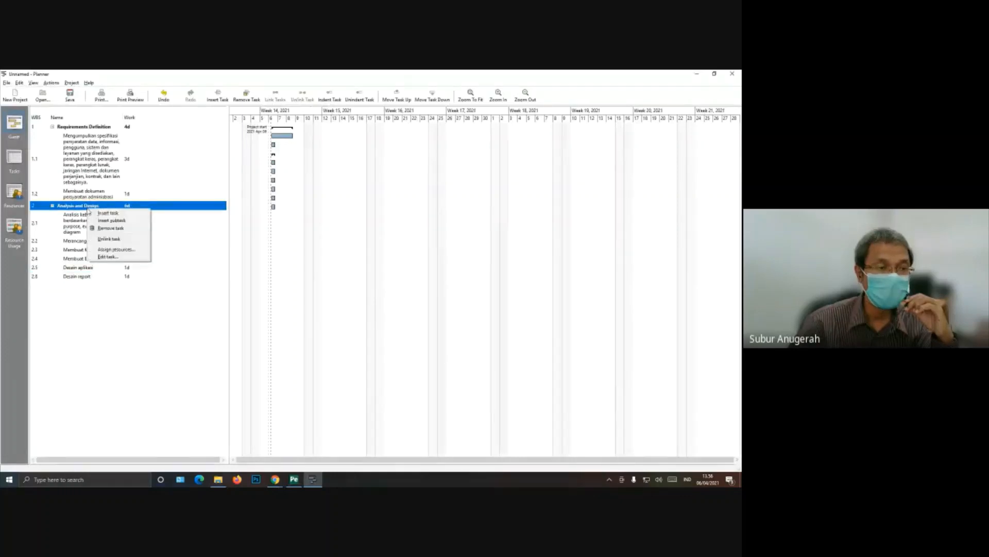
left_click(111, 220)
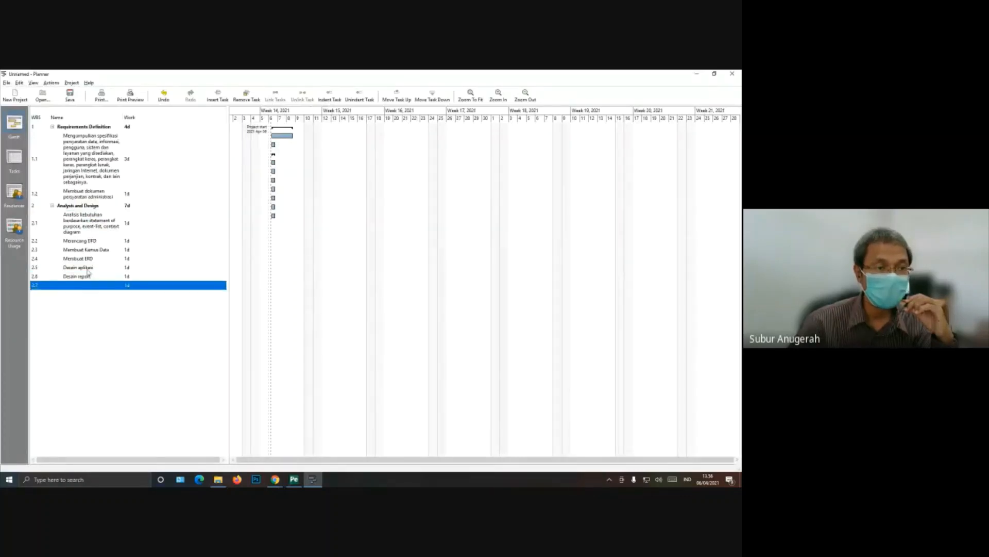
right_click(88, 284)
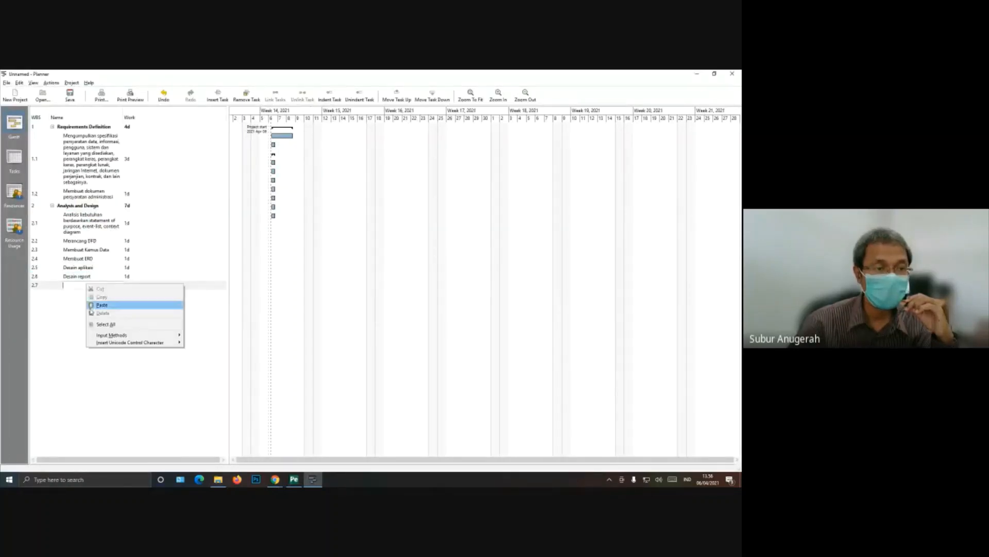
left_click(91, 305)
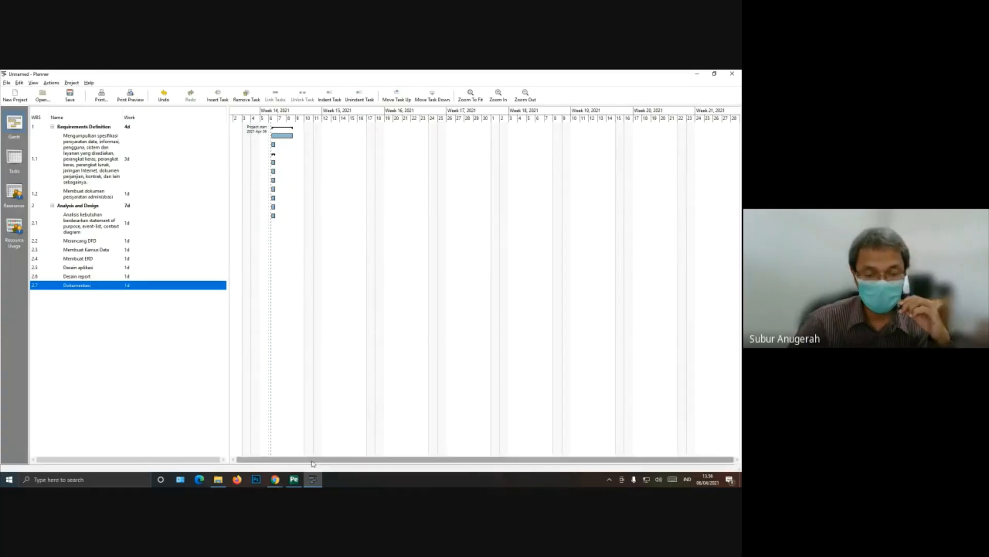
Step: Check the Analysis and Design timing in the schedule PDF and set the work of its first subtask in Planner to 3 days
left_click(294, 480)
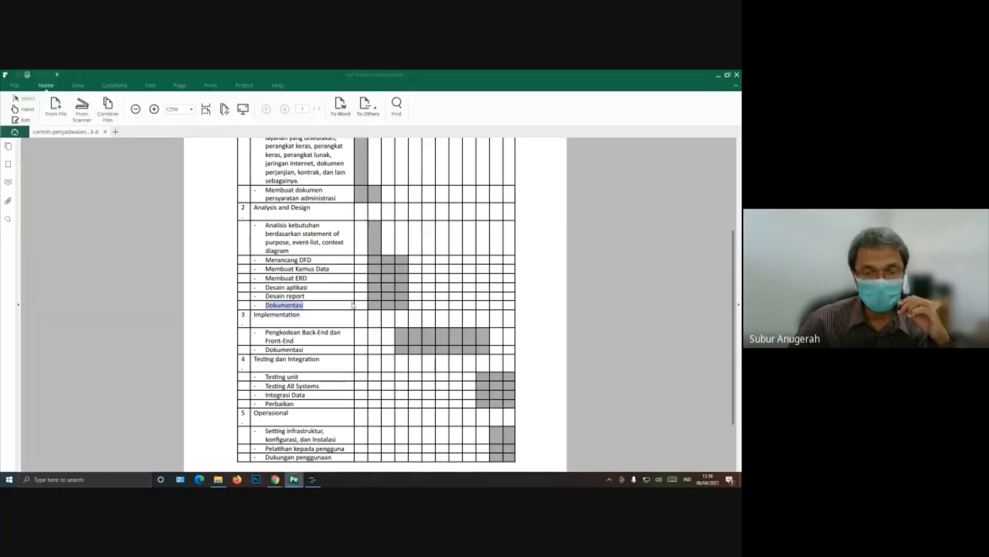
scroll(313, 323, "up", 3)
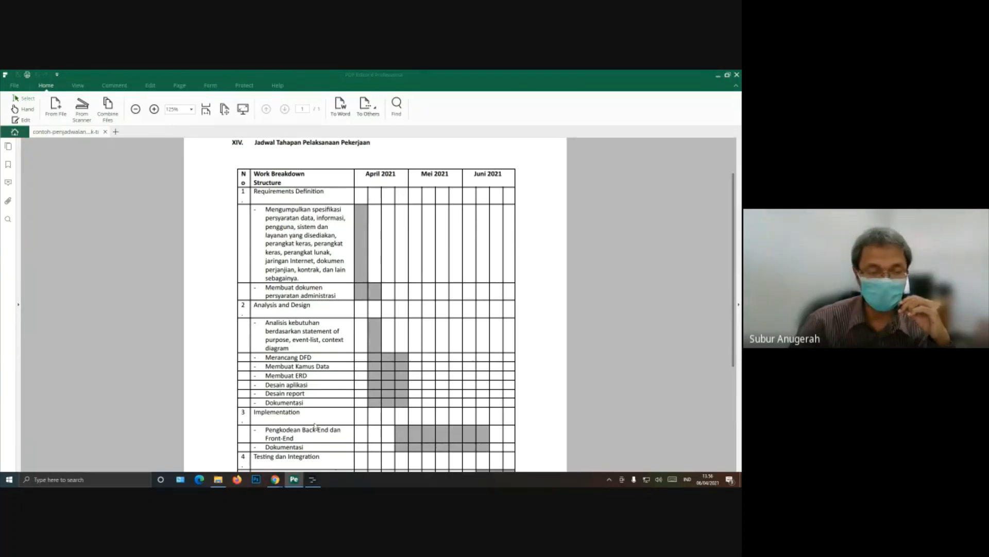
left_click(320, 481)
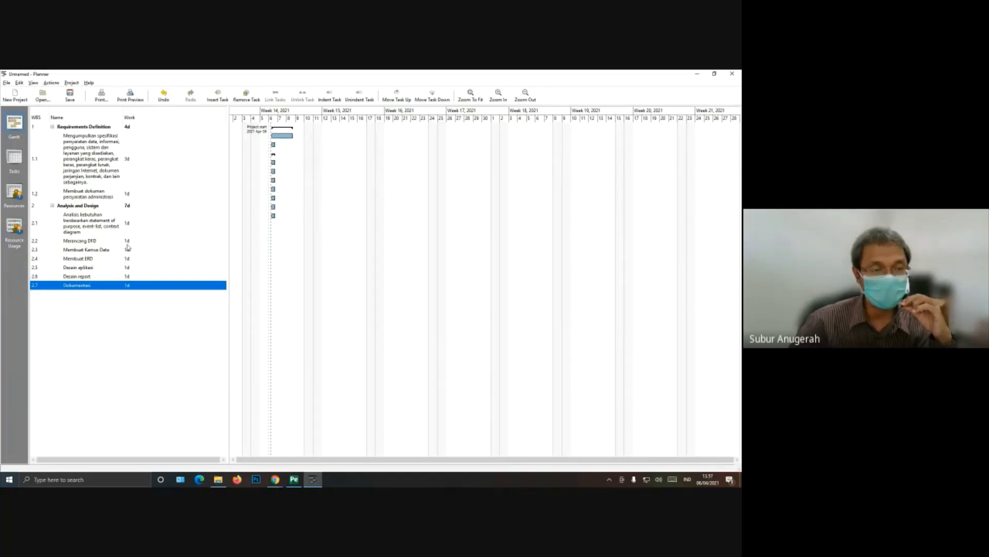
left_click(294, 479)
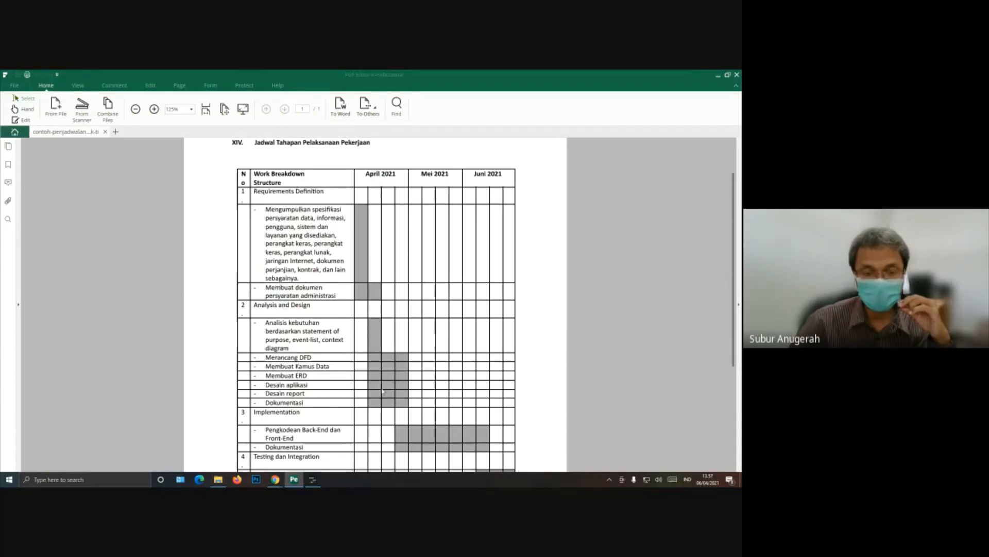
left_click(312, 479)
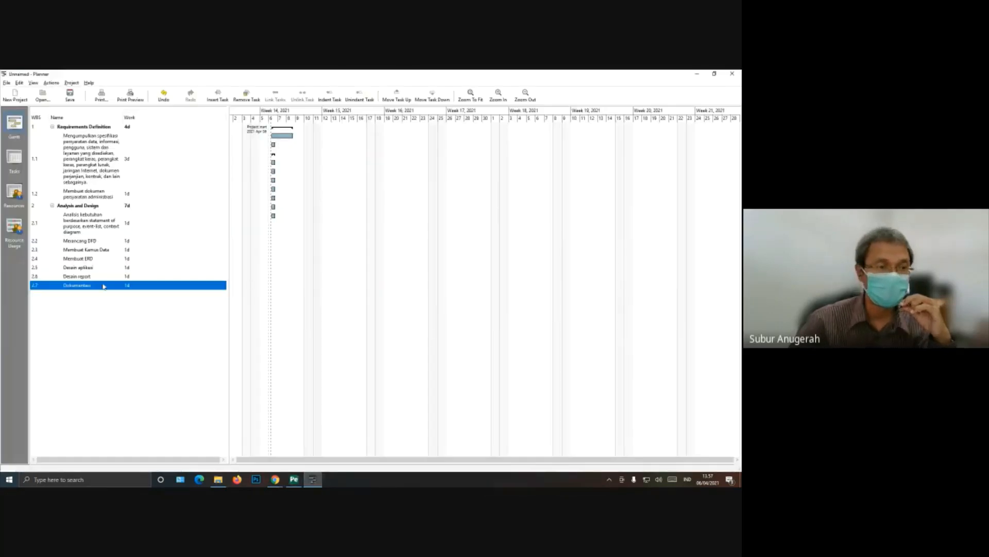
left_click(128, 226)
left_click(127, 224)
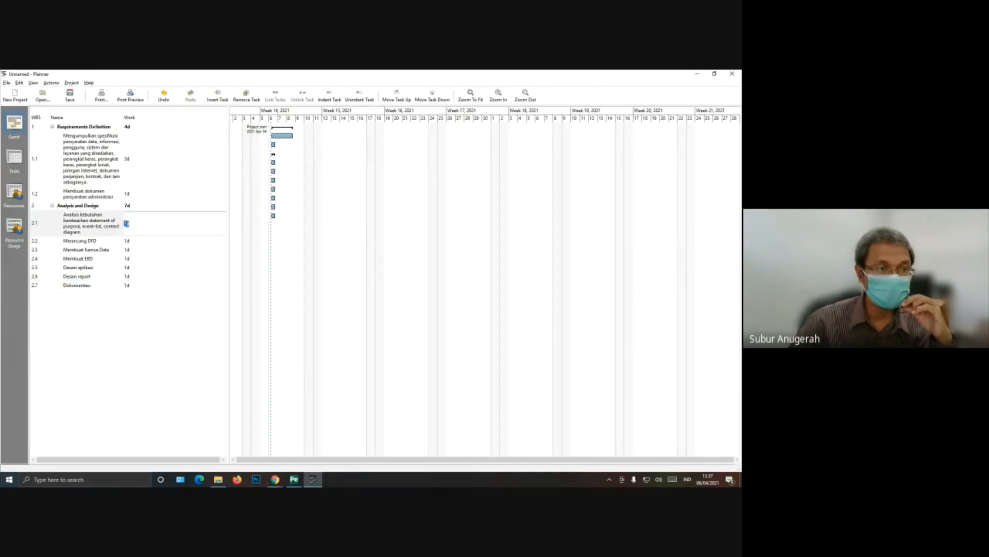
left_click(127, 224)
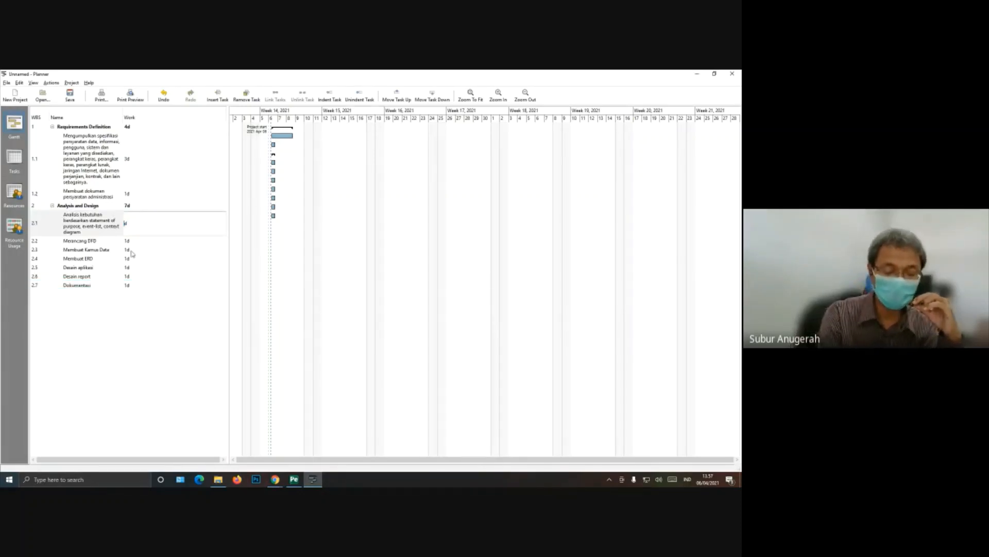
type("3")
key("Return")
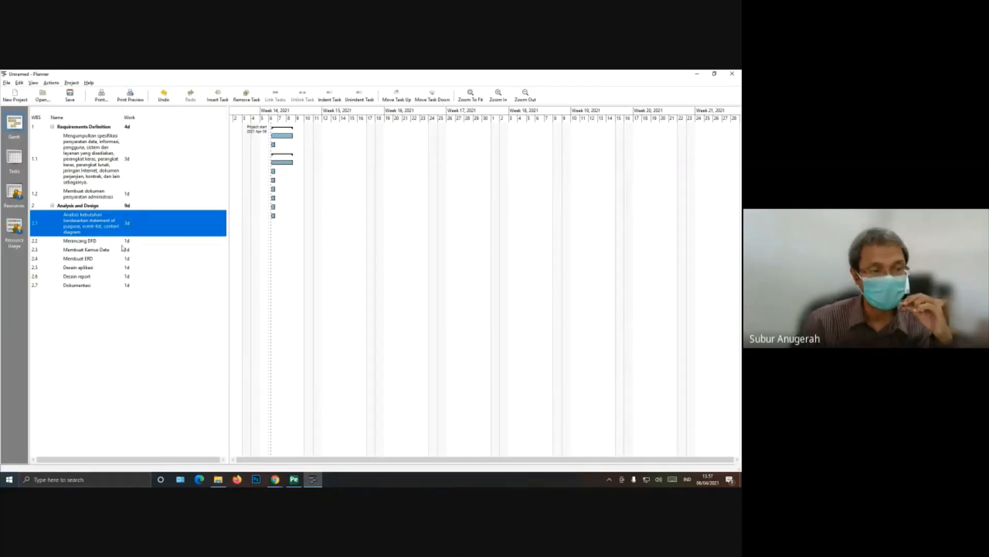
Step: Set the work of the subtask "Desain aplikasi" under Analysis and Design to 3 days
left_click(127, 242)
left_click(127, 241)
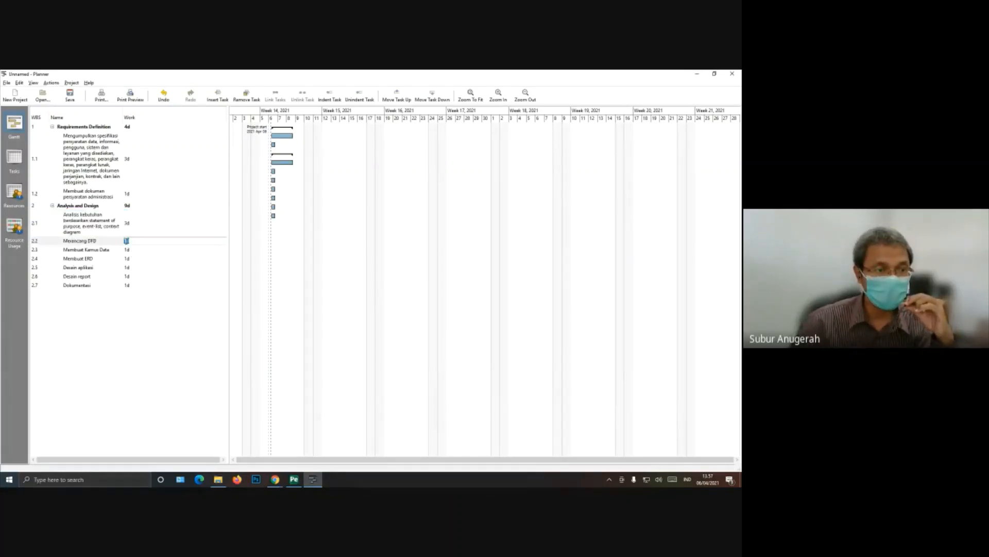
left_click(124, 252)
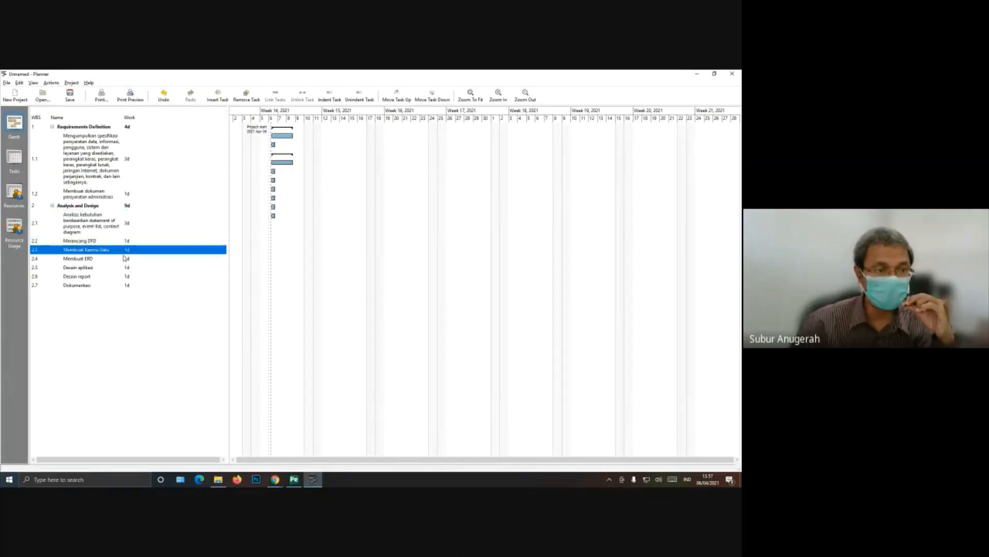
left_click(126, 259)
left_click(125, 267)
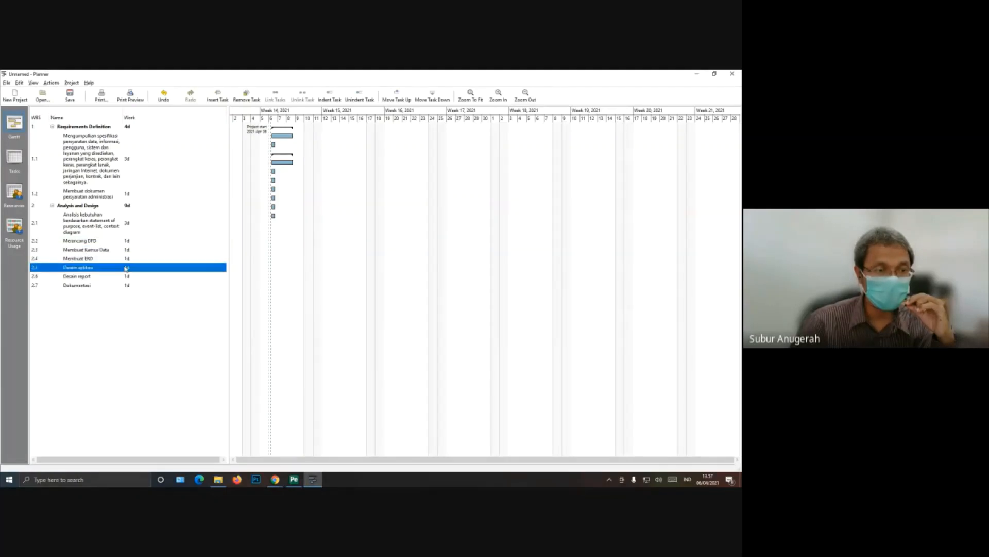
left_click(126, 267)
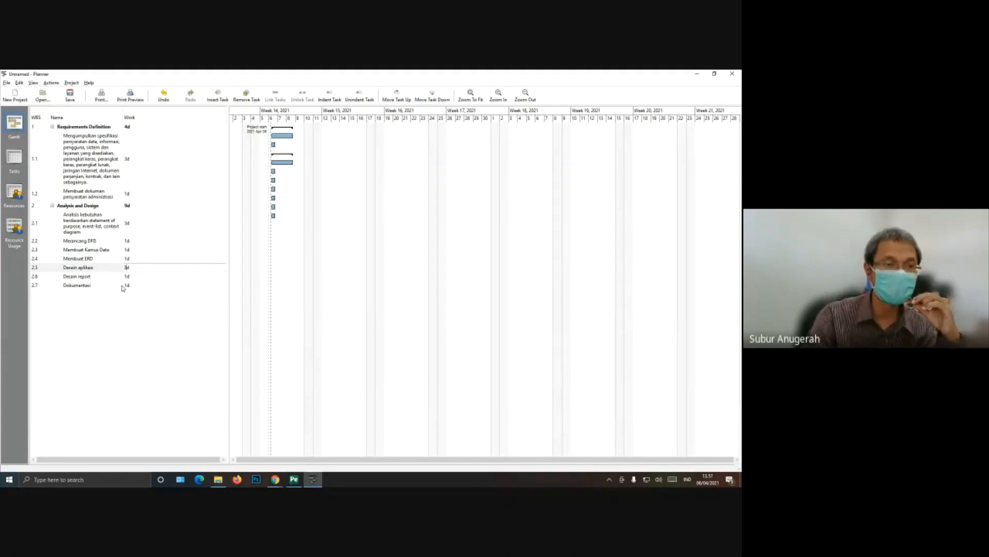
type("3d")
key("Return")
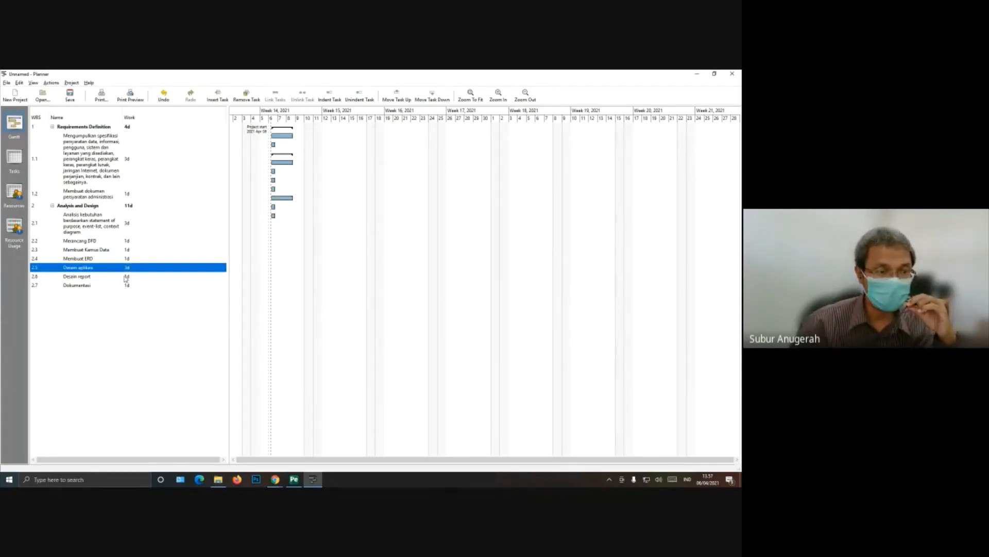
Step: Set the work of the subtask "Dokumentasi" under Analysis and Design to 4 days
left_click(125, 277)
left_click(126, 287)
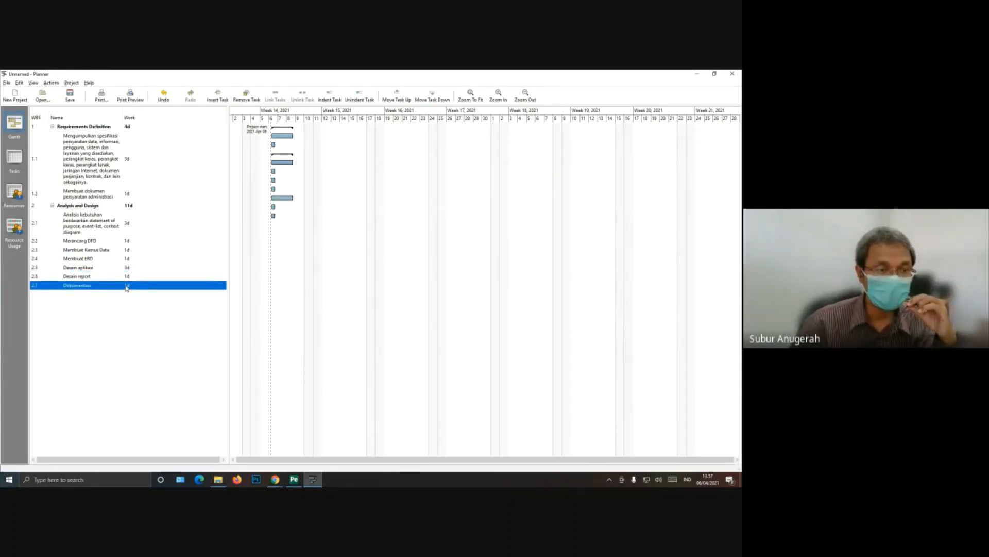
left_click(126, 286)
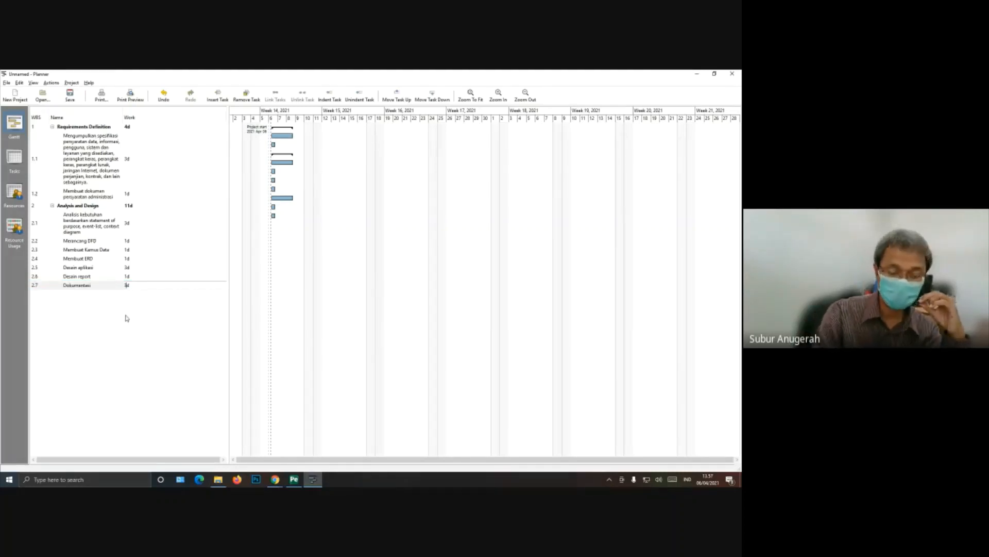
type("4")
key("Return")
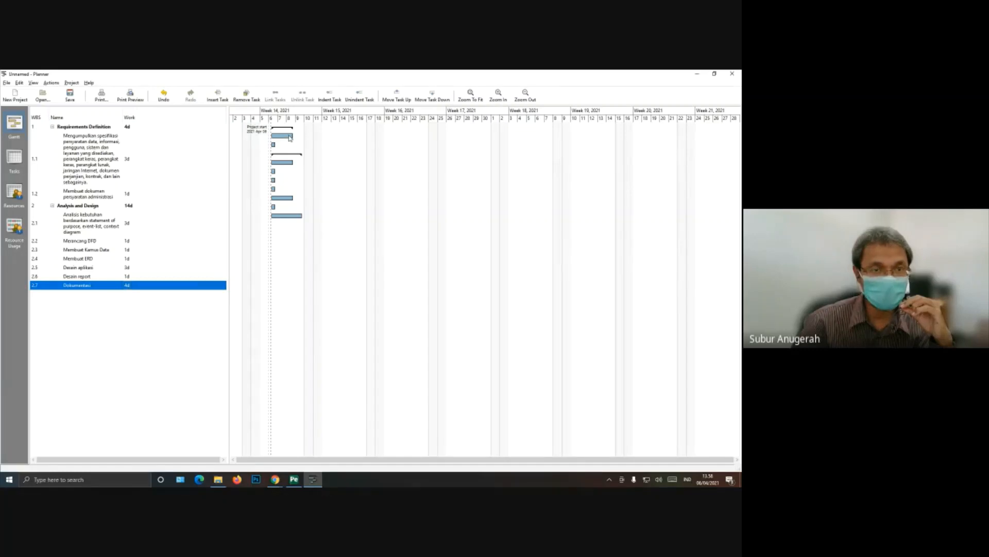
Step: Link the two Requirements Definition subtasks in sequence in the Gantt chart, and link the second to the first Analysis and Design subtask
left_click_drag(290, 139, 273, 147)
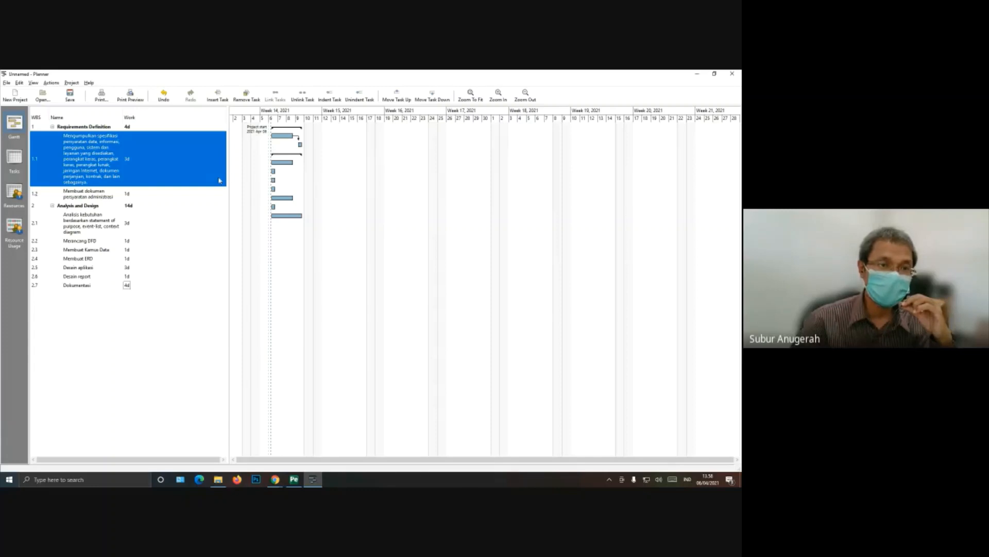
left_click(119, 197)
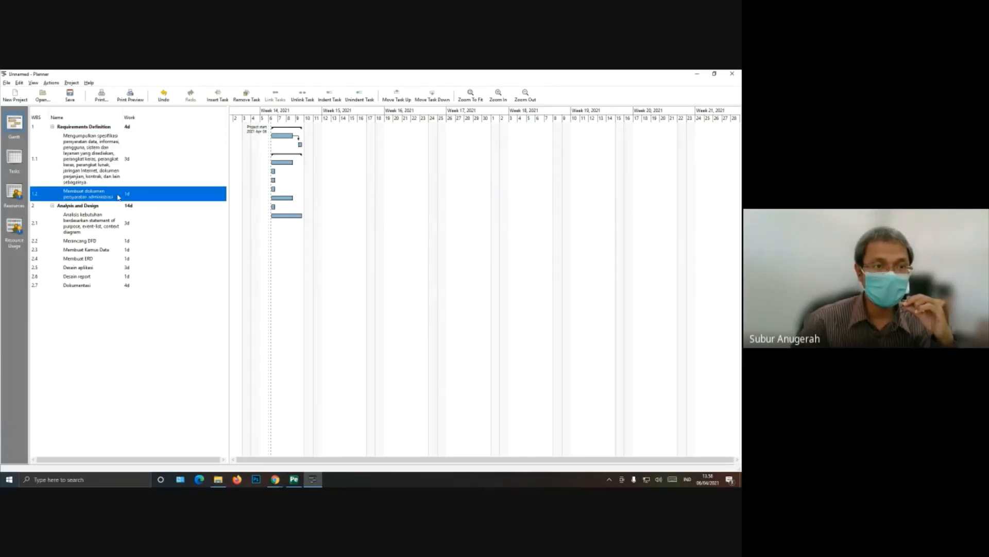
left_click(130, 162)
left_click(129, 191)
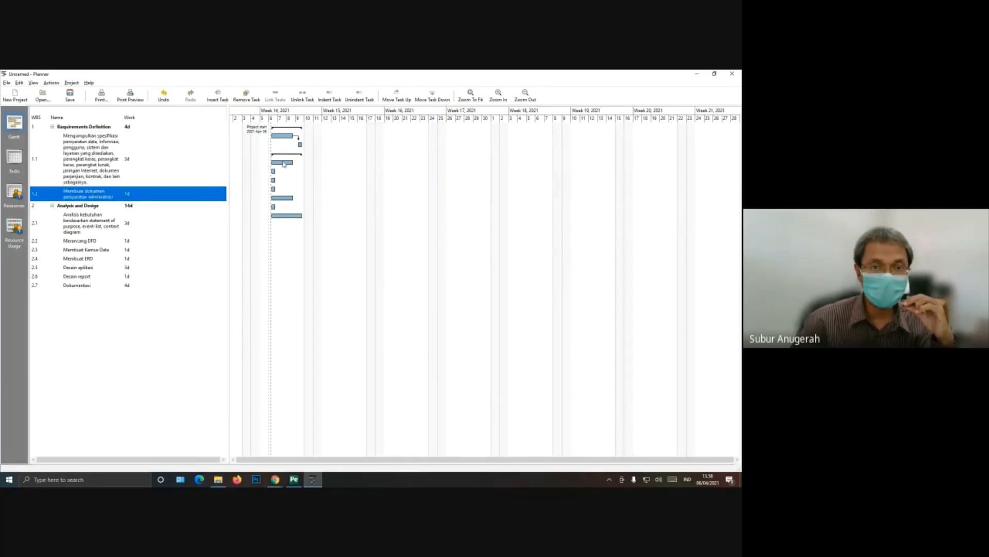
left_click(98, 218)
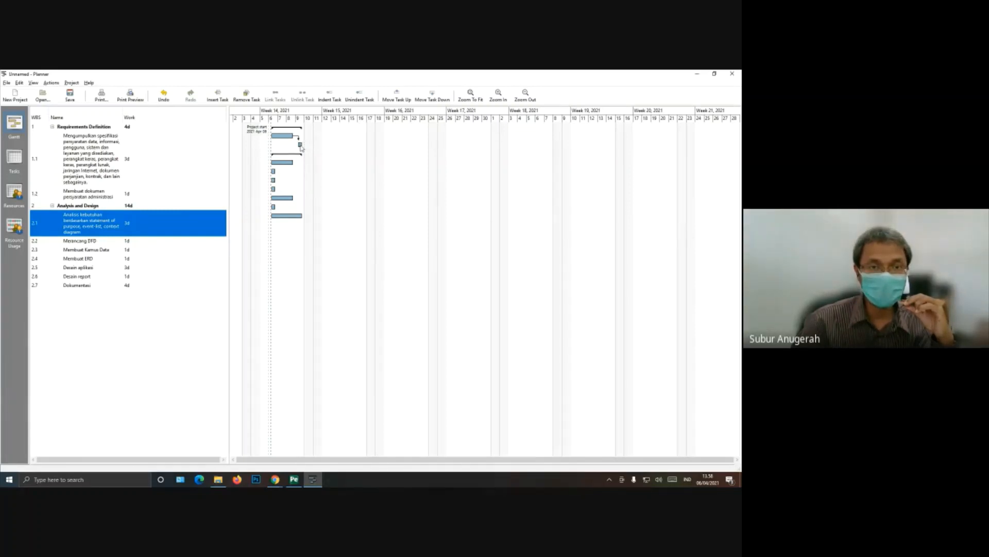
left_click_drag(300, 145, 289, 167)
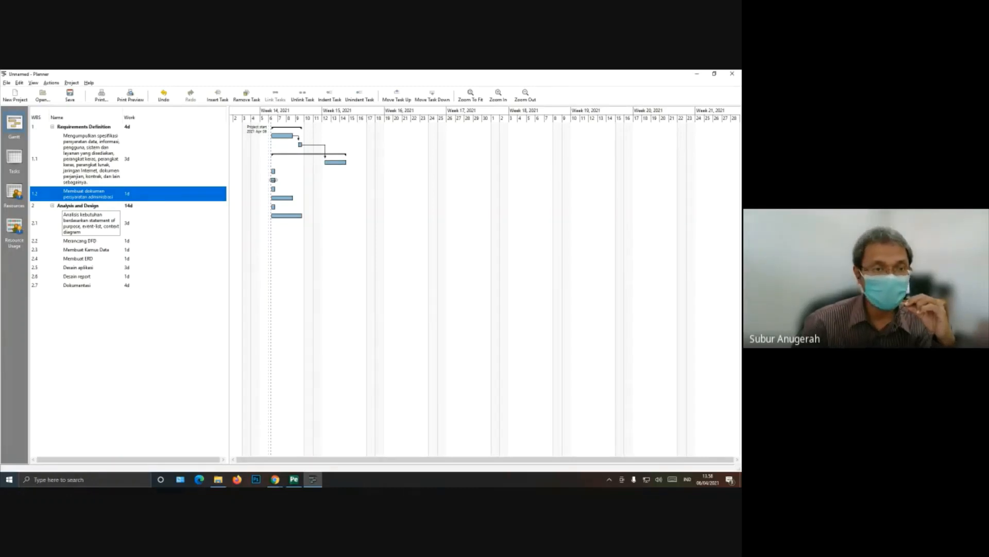
Step: Link the Analysis and Design subtasks consecutively from the first through "Dokumentasi", and compare the chain with the schedule PDF
left_click(101, 242)
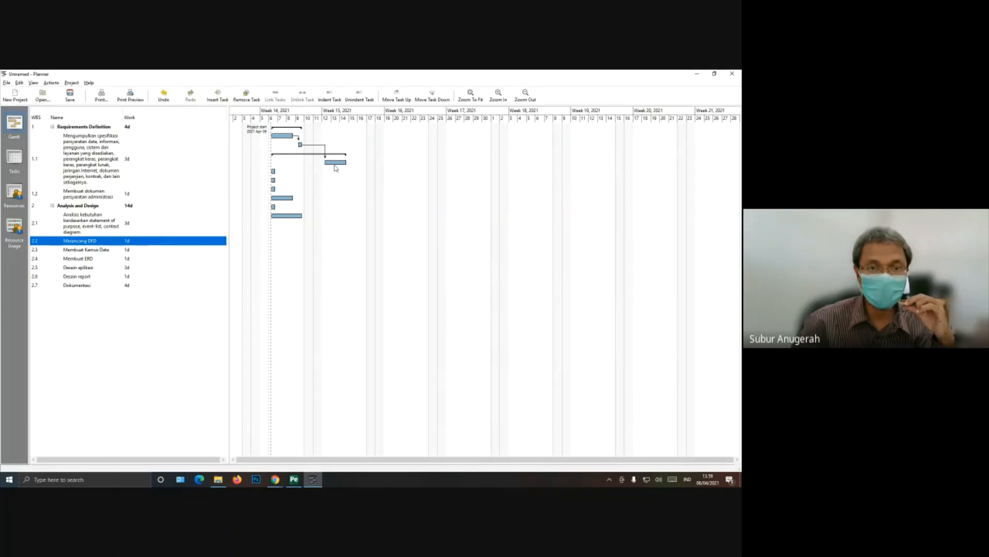
left_click_drag(332, 168, 274, 174)
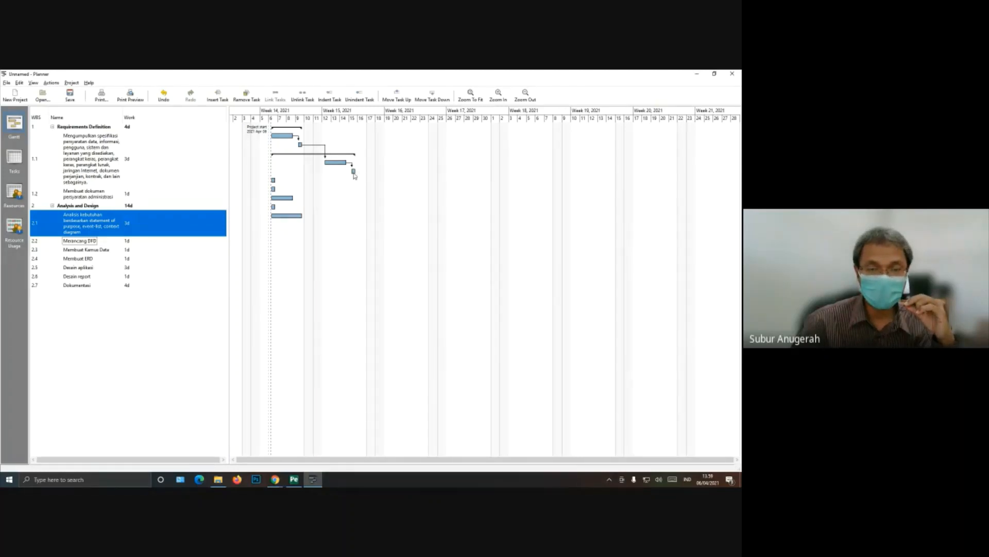
left_click_drag(354, 172, 273, 183)
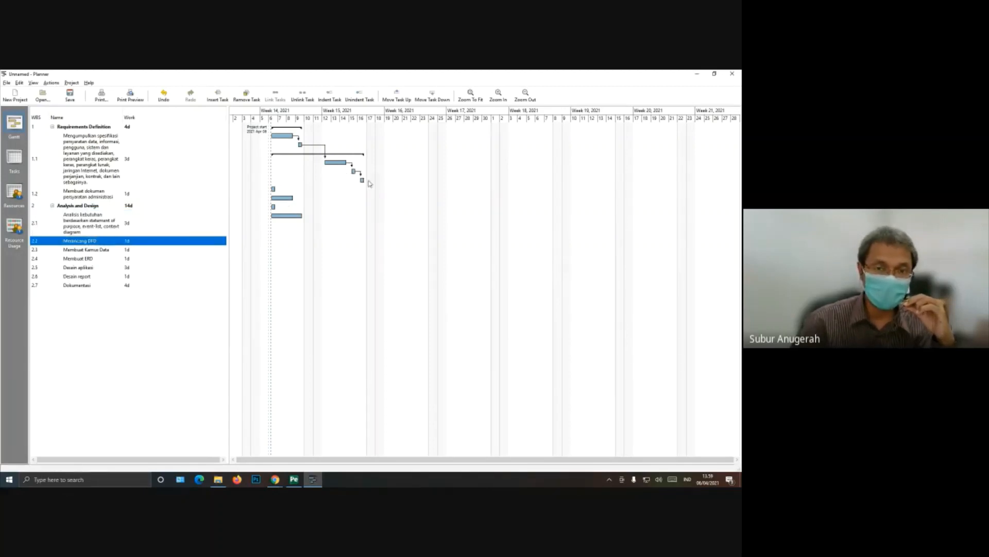
left_click_drag(362, 183, 275, 191)
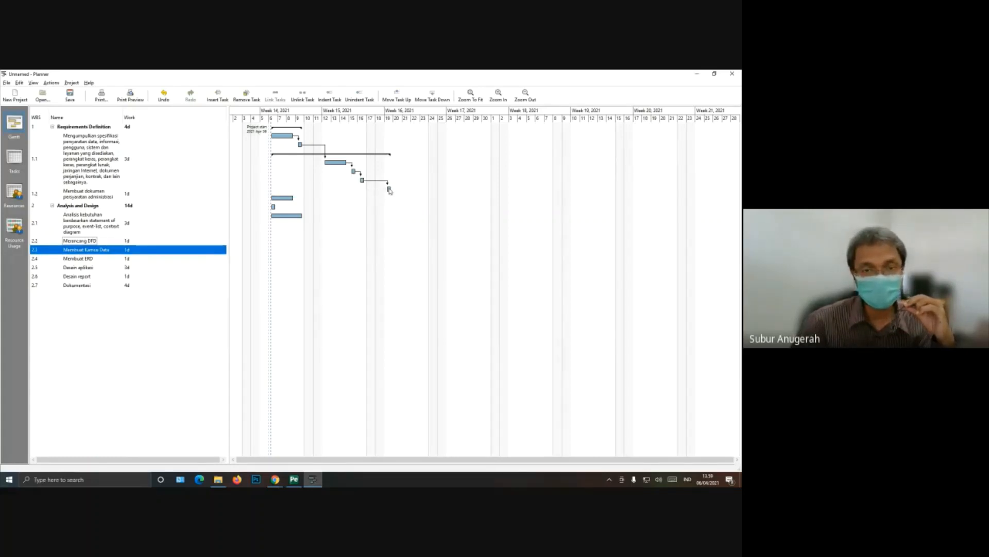
left_click_drag(389, 189, 278, 202)
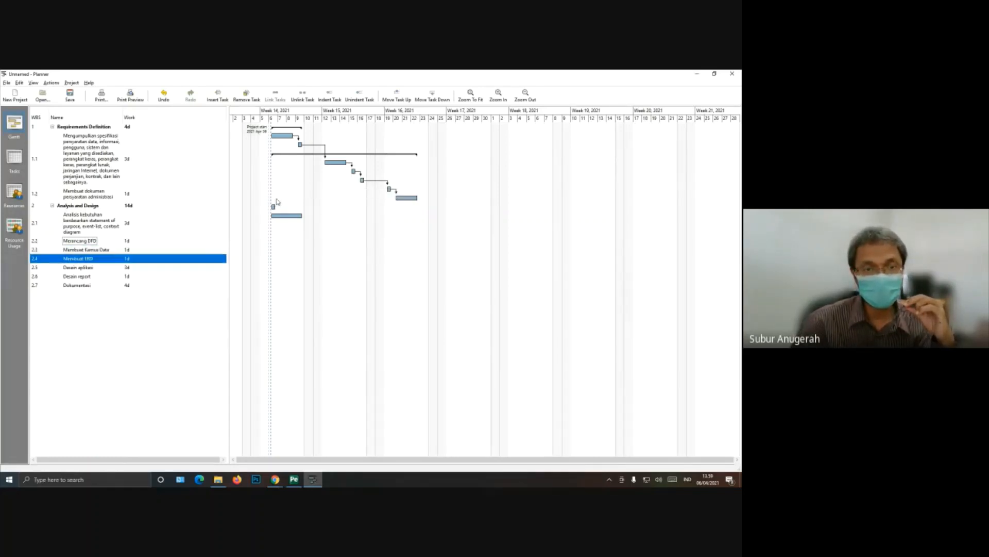
left_click_drag(406, 202, 274, 207)
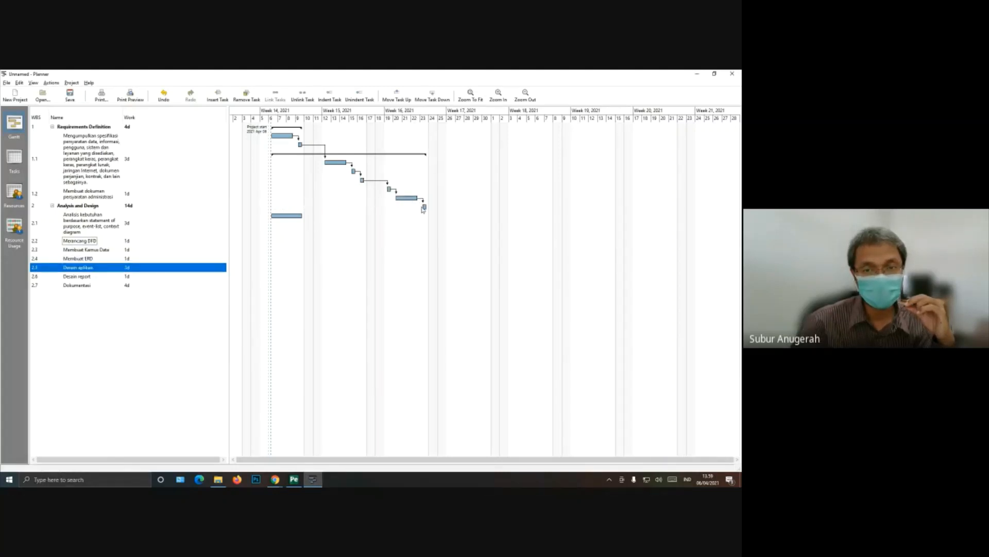
left_click_drag(426, 209, 298, 217)
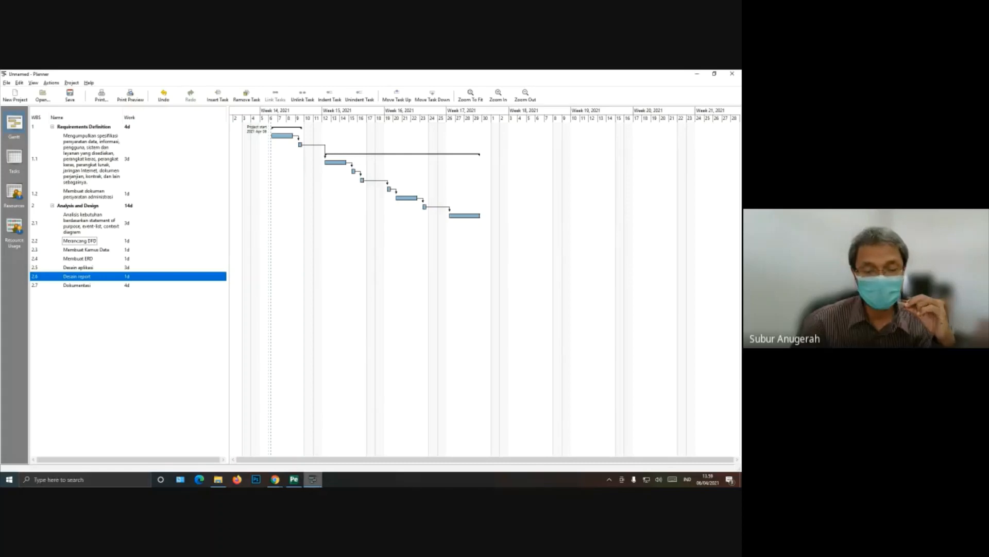
left_click(294, 480)
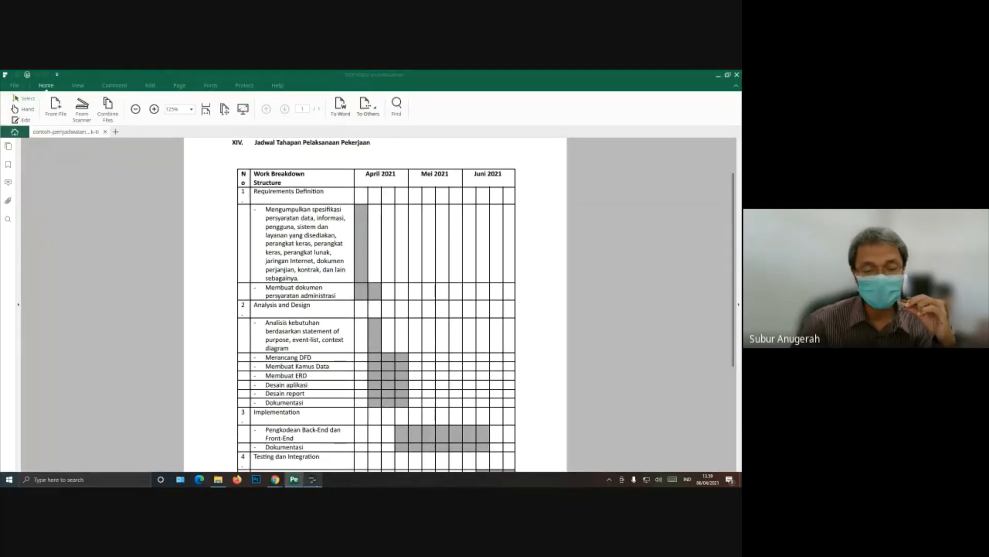
left_click(313, 479)
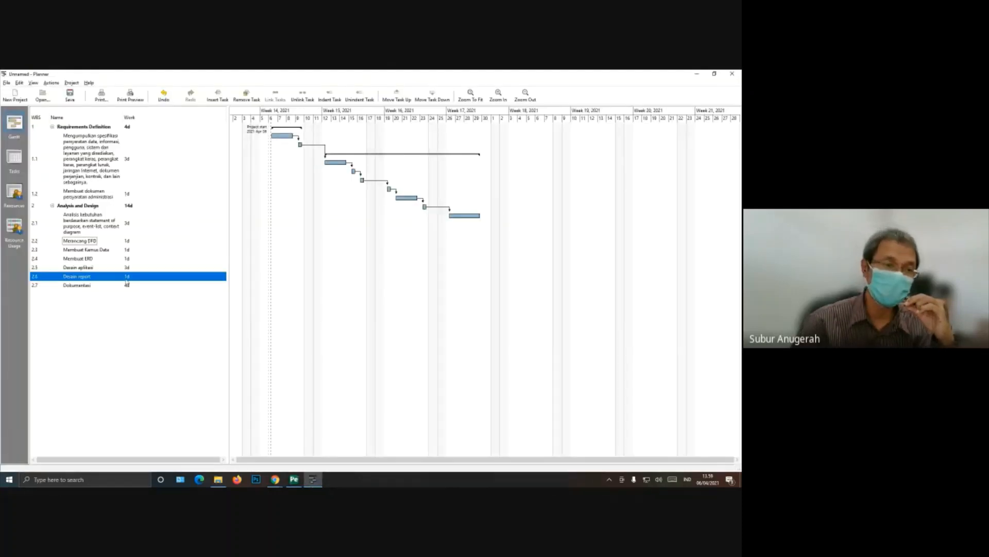
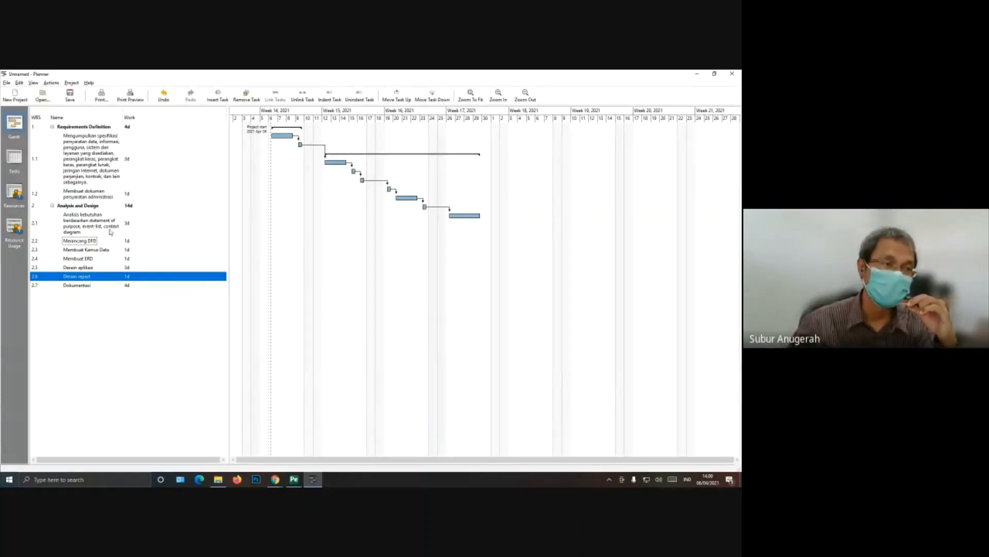
Step: Examine the schedule PDF for the Implementation subtasks and the remaining phases, then switch back to Planner
left_click(296, 481)
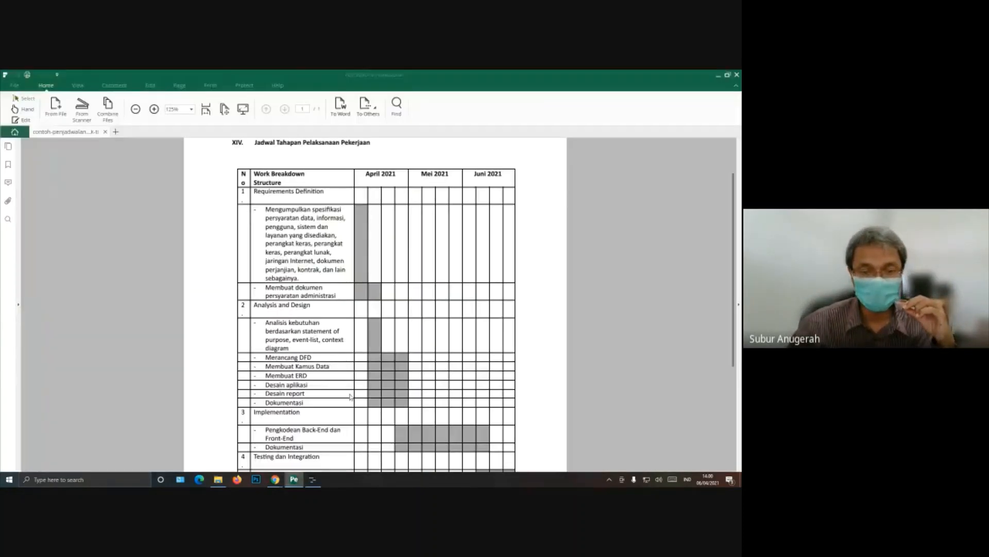
scroll(457, 423, "down", 1)
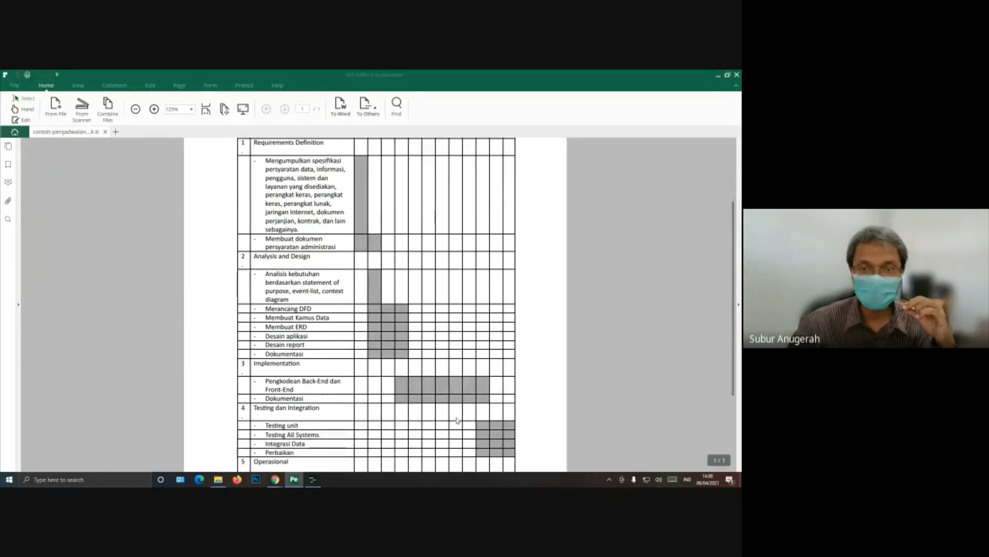
scroll(445, 315, "up", 2)
scroll(451, 365, "down", 4)
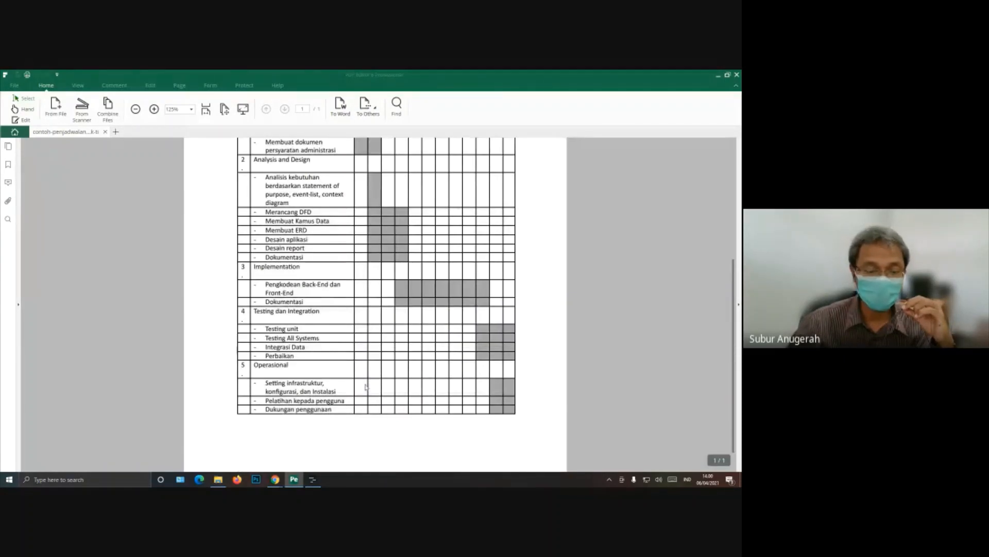
left_click(312, 479)
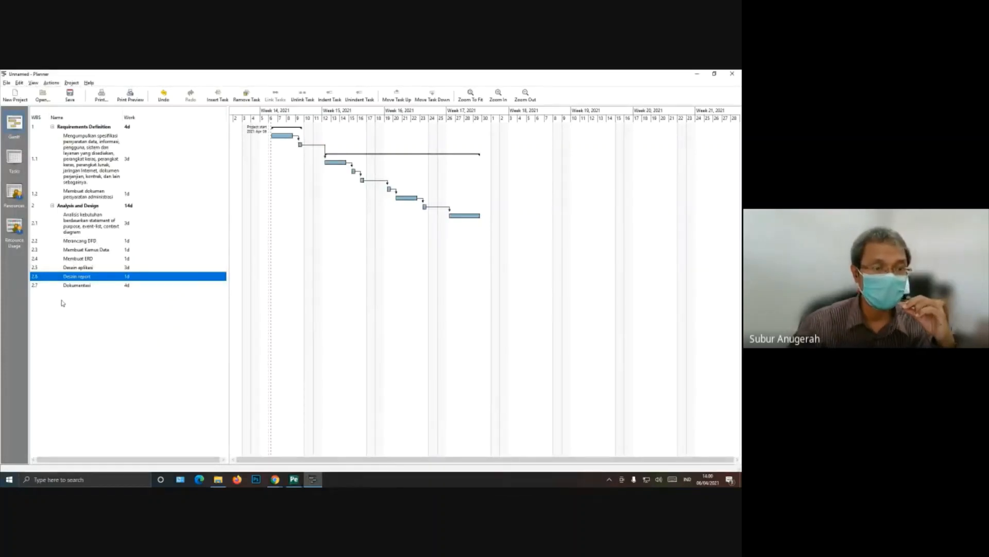
left_click(295, 479)
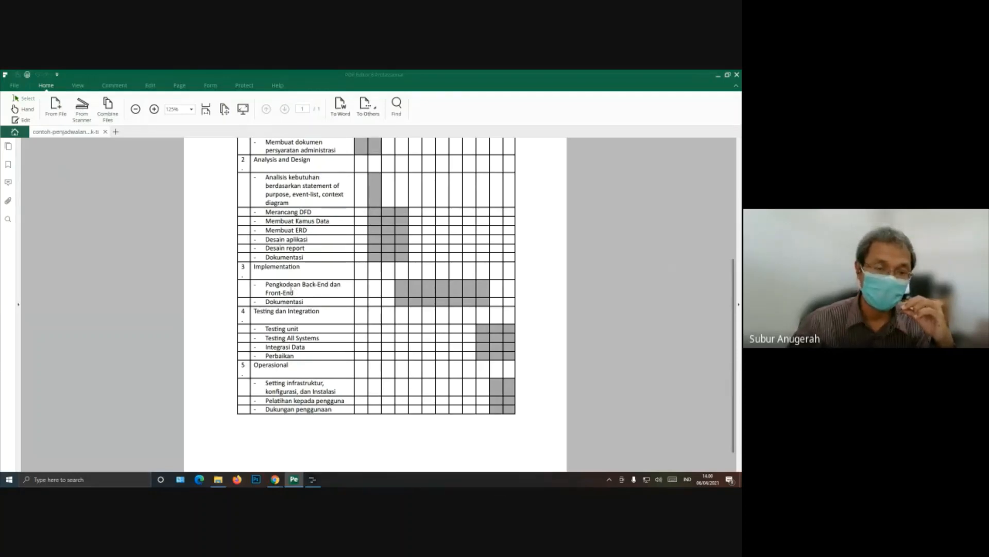
left_click_drag(265, 293, 294, 292)
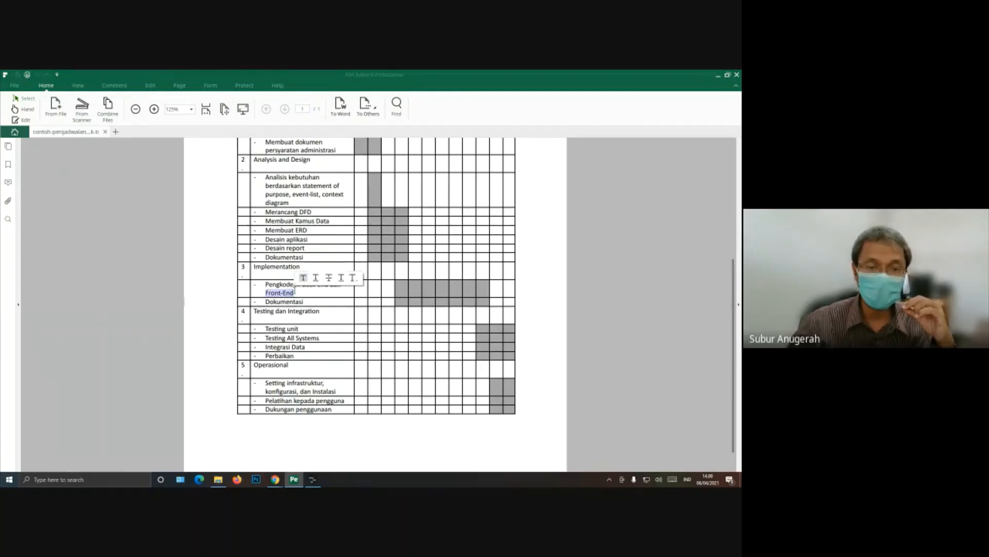
left_click(310, 286)
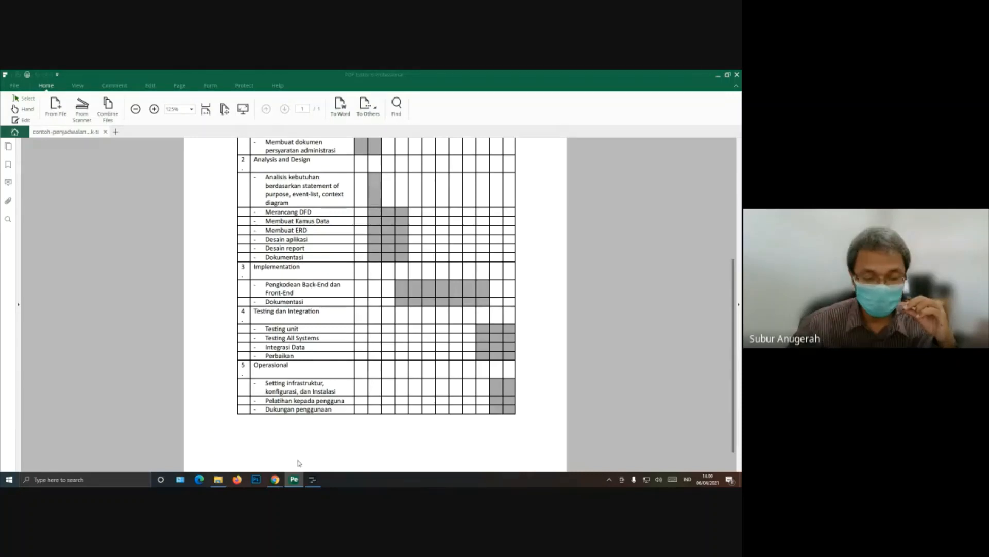
left_click(313, 479)
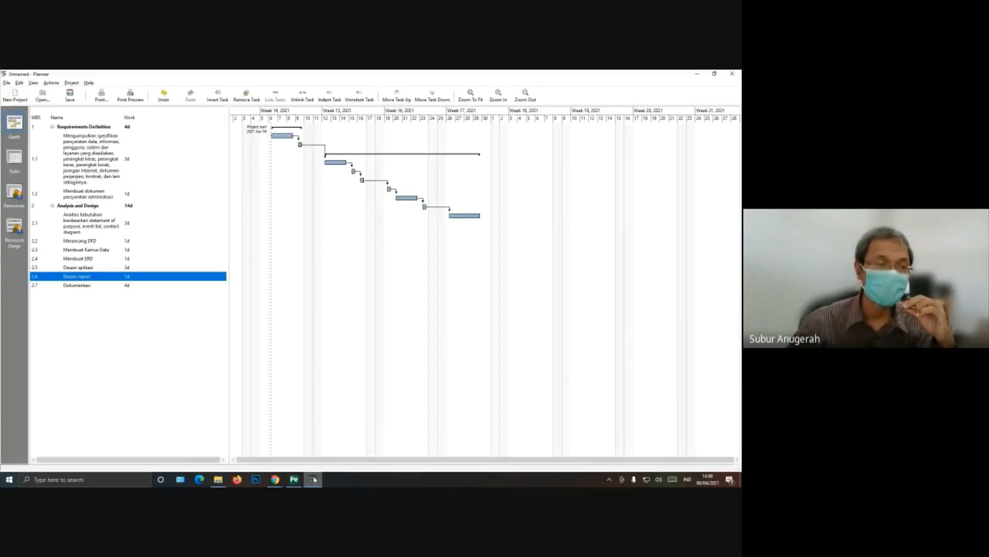
Step: Insert a new top-level task named "Implementasi" after the Analysis and Design group
right_click(56, 293)
left_click(70, 297)
left_click(70, 294)
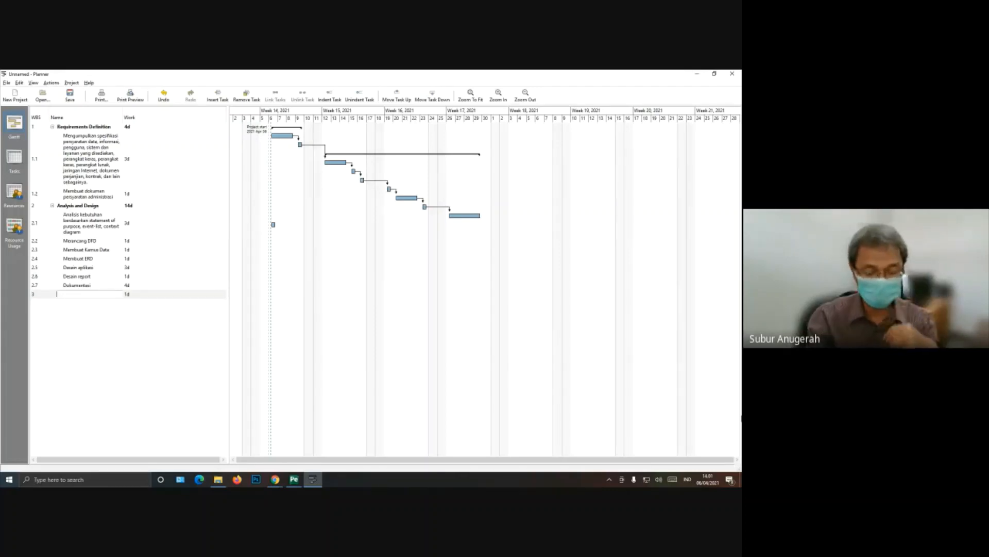
type("Implementasi")
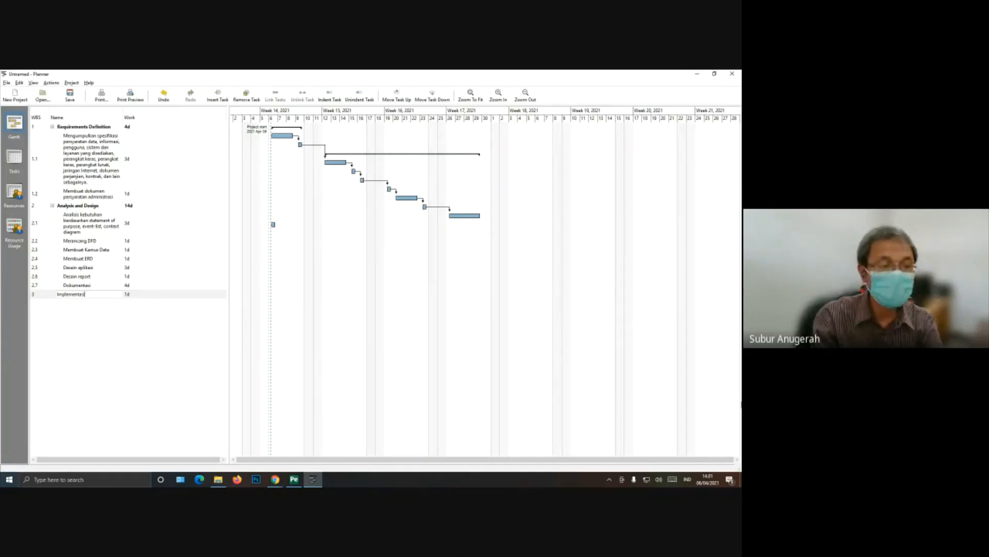
key("Return")
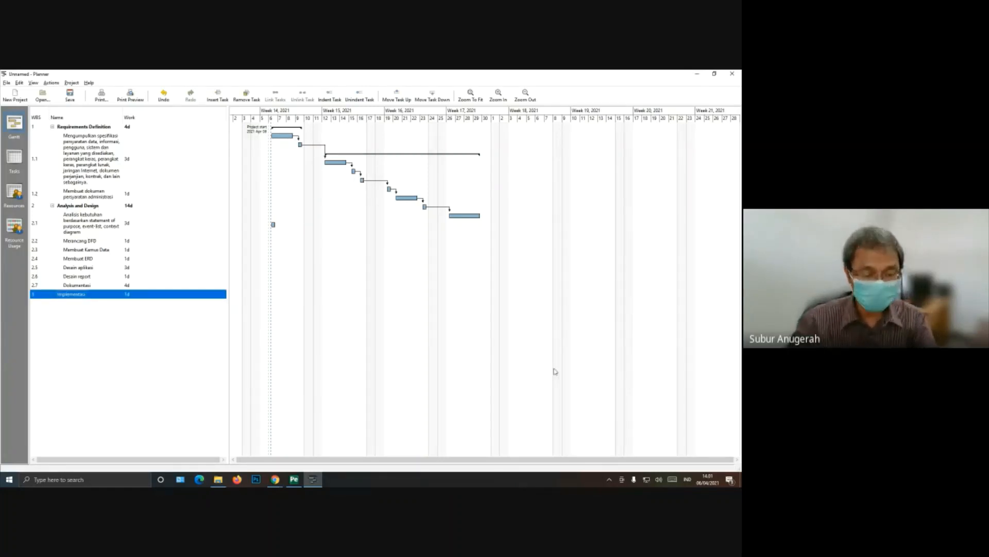
Step: Insert a subtask named "Pengkodean Frontend" under the Implementasi task
right_click(106, 296)
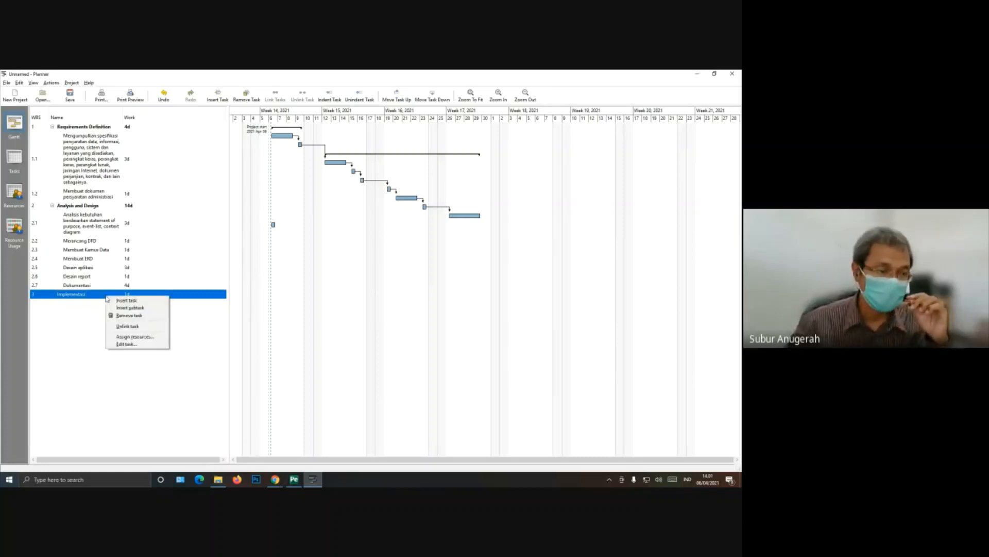
left_click(130, 307)
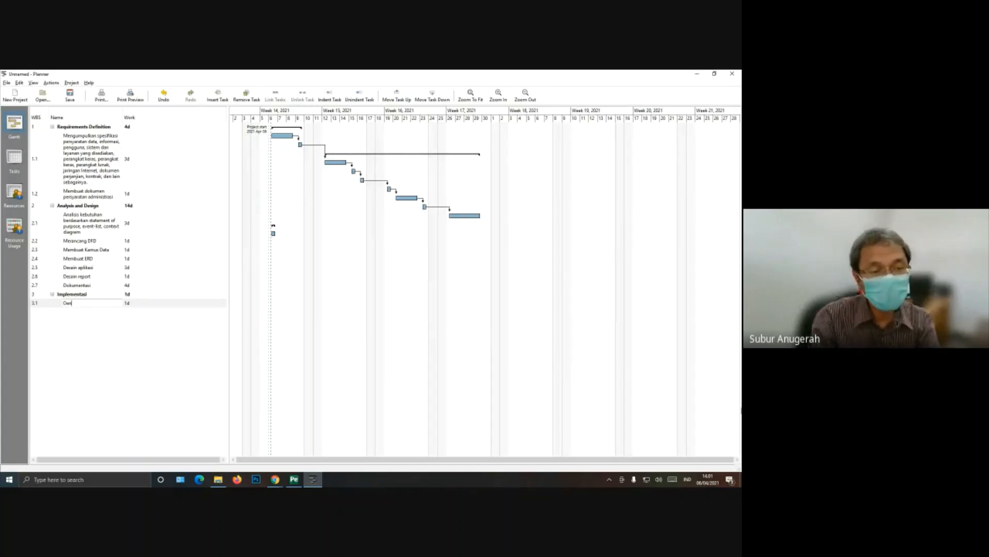
key("BackSpace")
key("BackSpace")
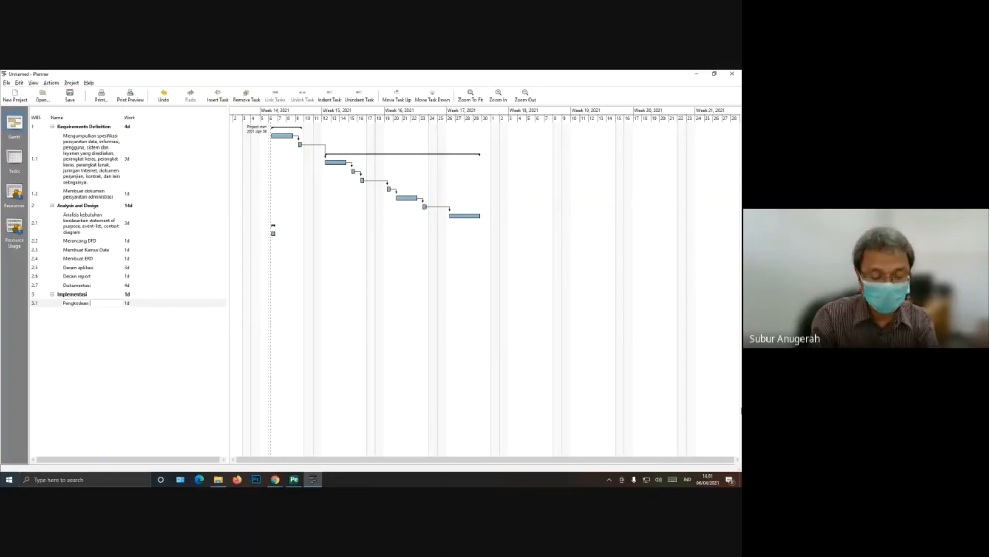
type("Pengkodean Fr")
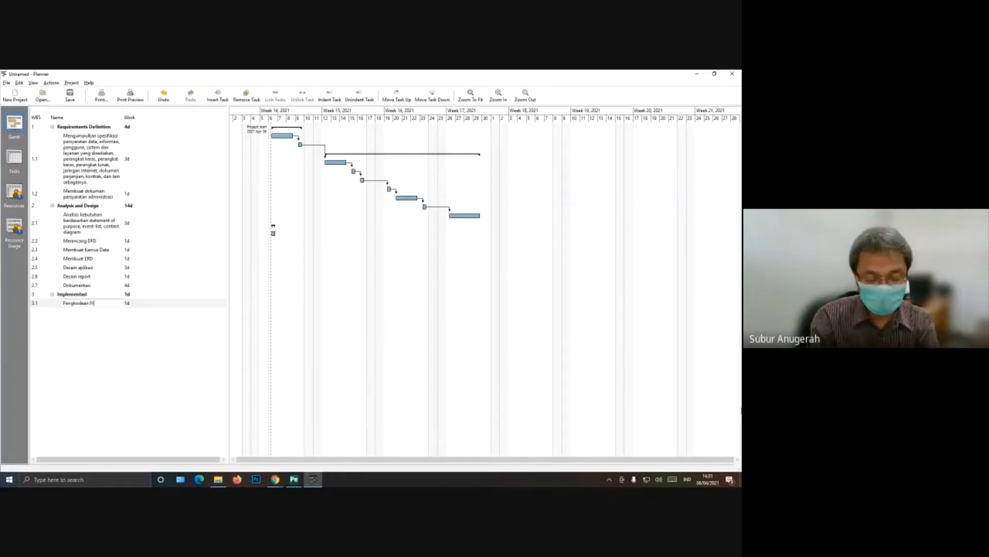
type("ontend")
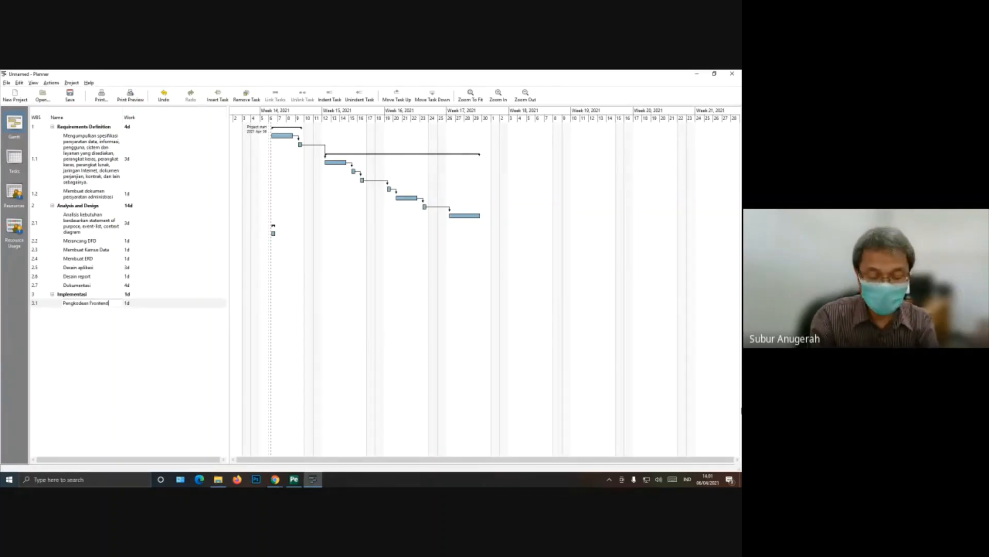
key("Return")
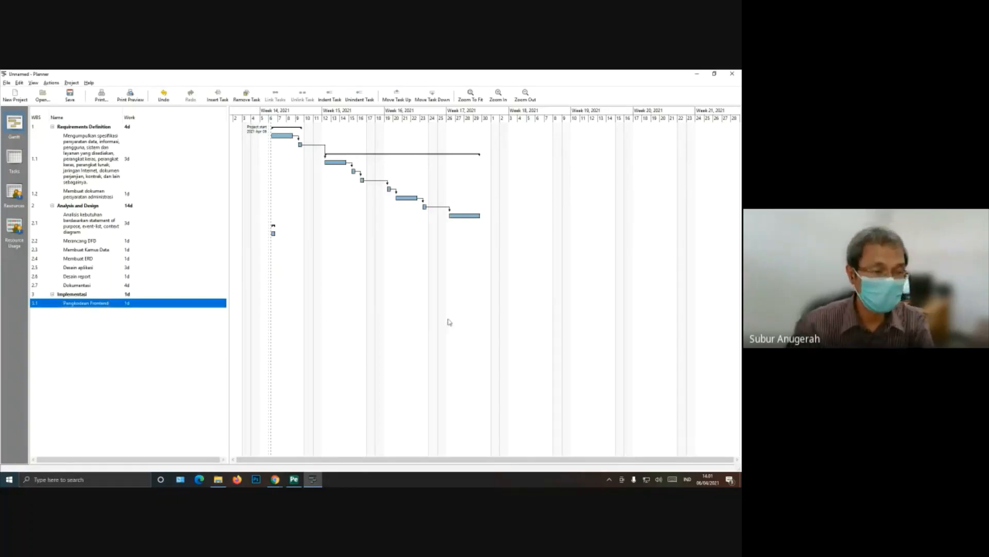
Step: Insert a second subtask named "Pengkodean Backend" under the Implementasi task
right_click(87, 314)
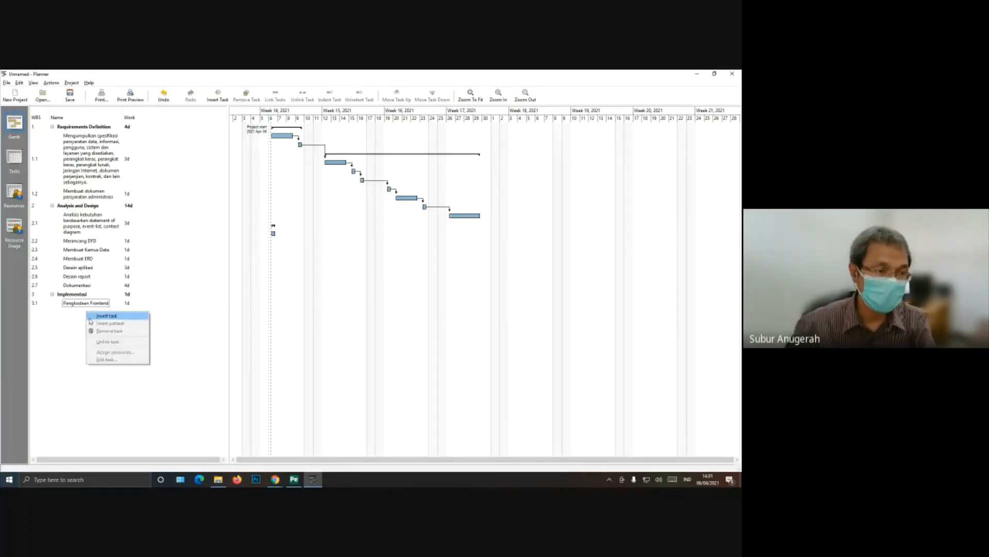
left_click(89, 297)
left_click(89, 297)
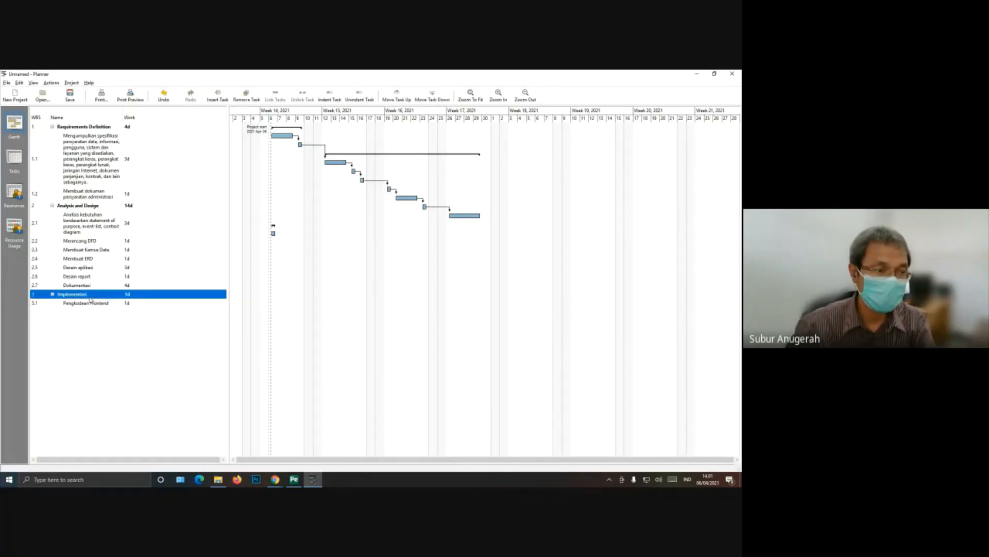
right_click(89, 296)
left_click(114, 309)
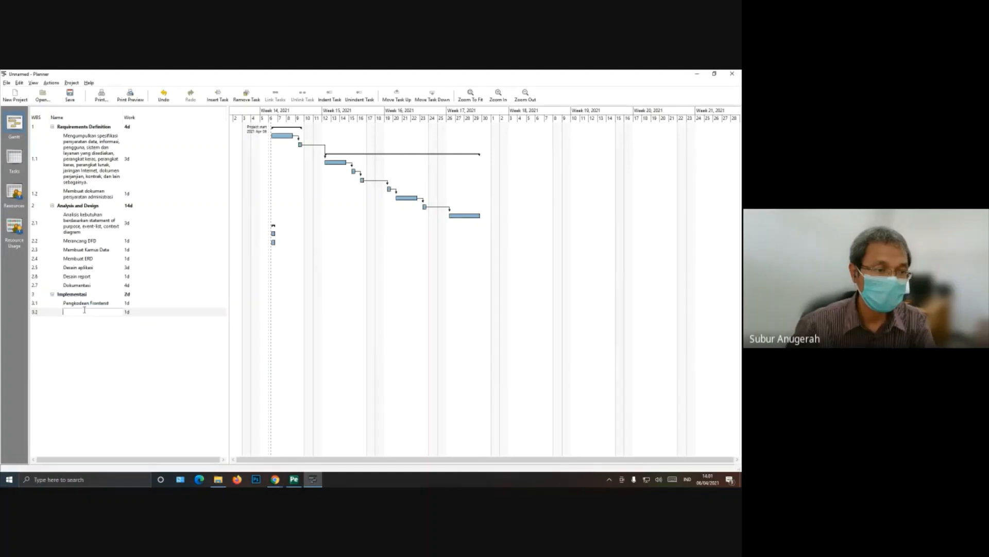
type("Pengko")
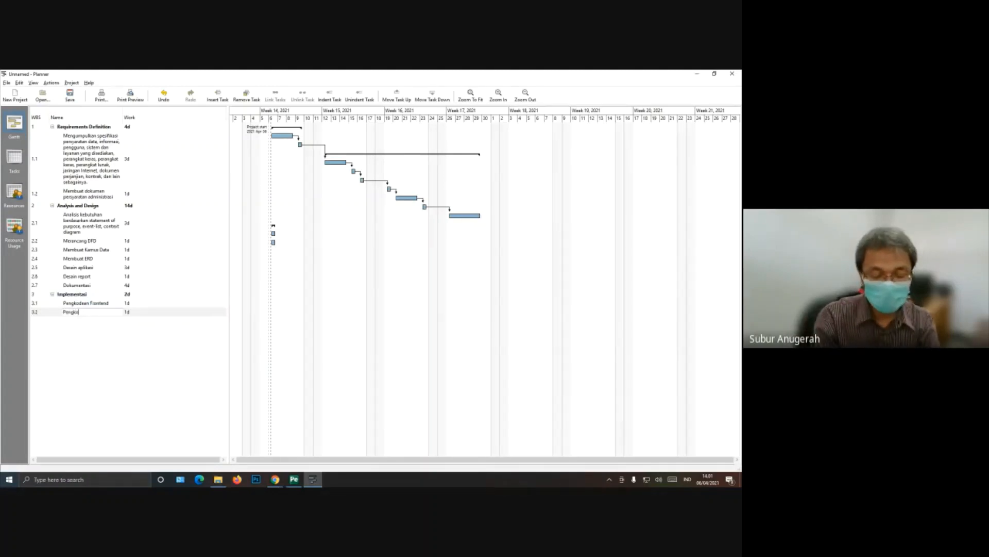
type("dean Backend")
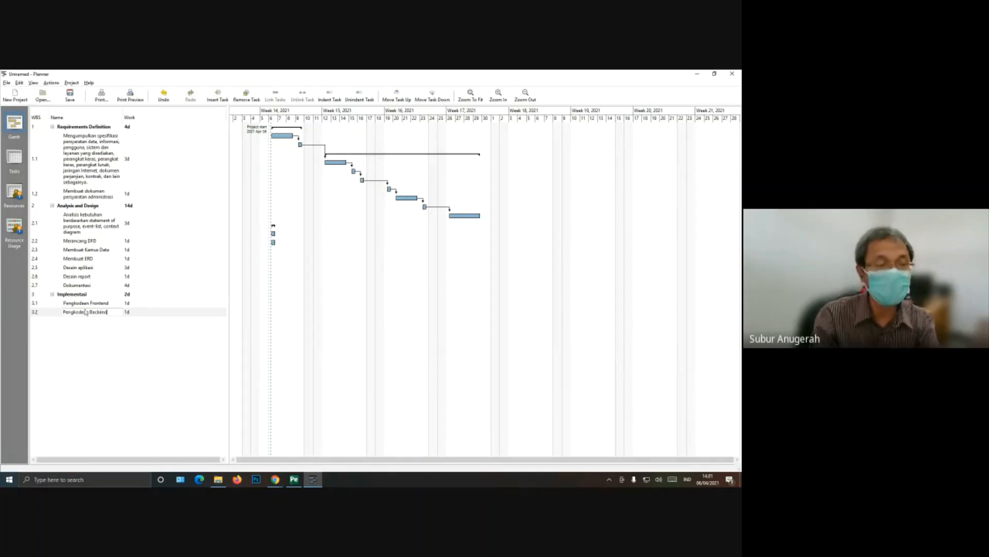
key("Return")
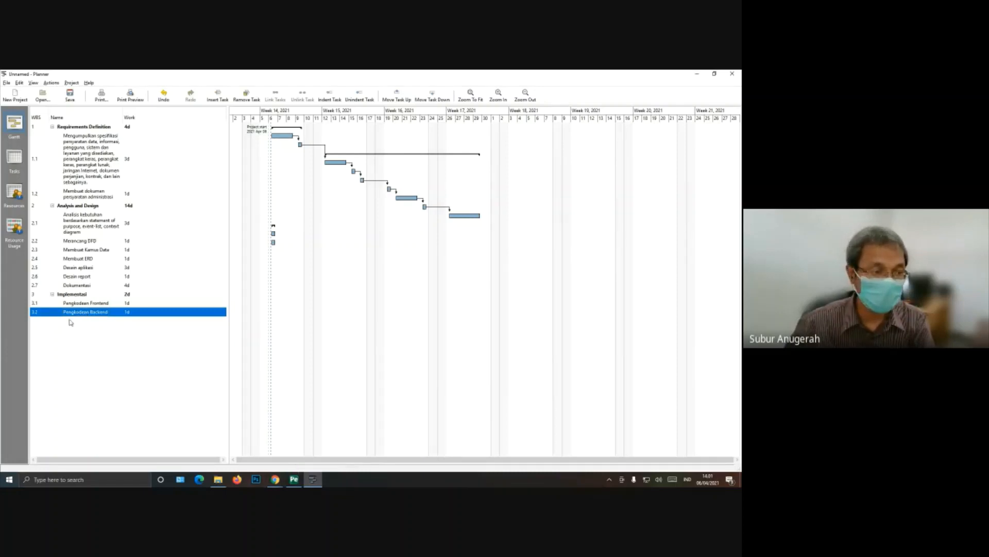
Step: Insert a third subtask named "Dokumentasi" under the Implementasi task
right_click(72, 295)
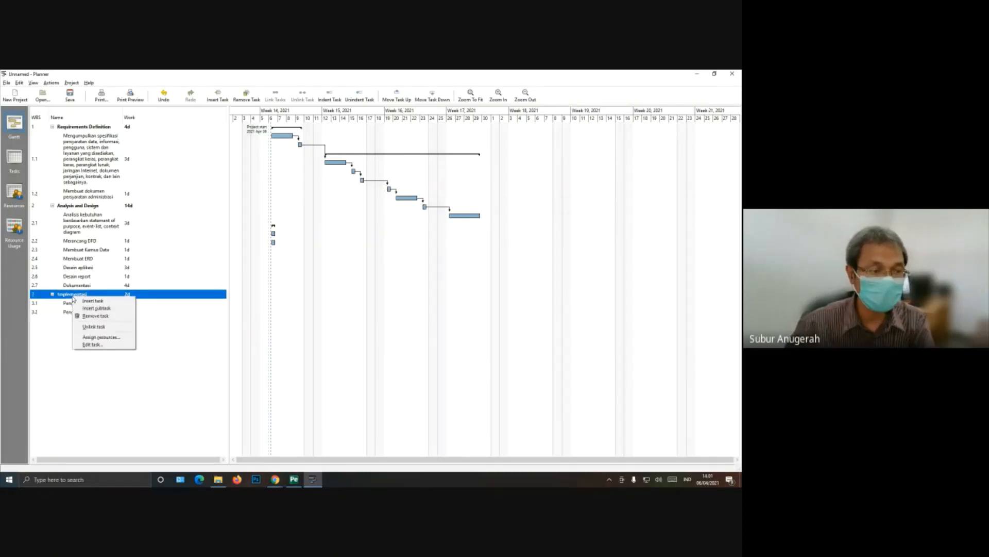
left_click(80, 308)
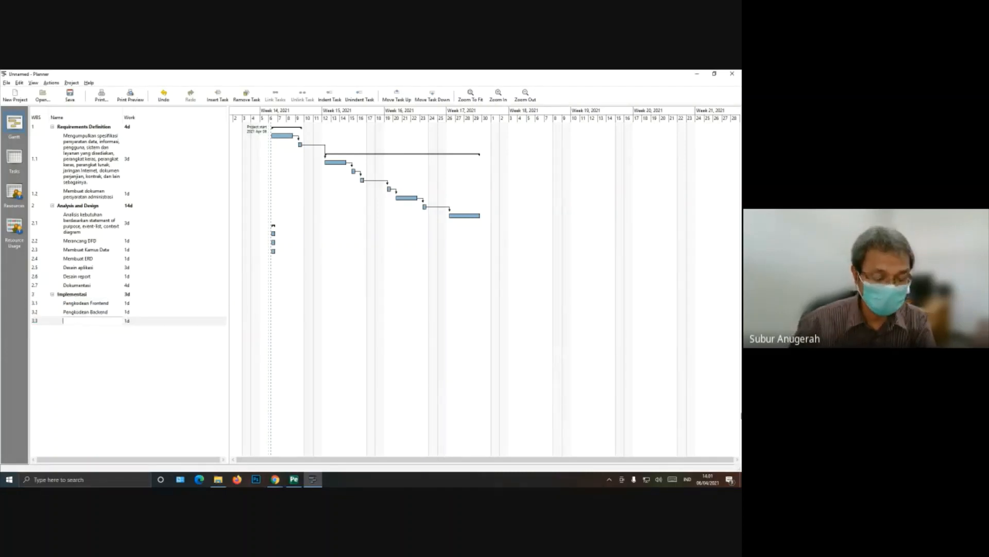
type("Dokumentasi")
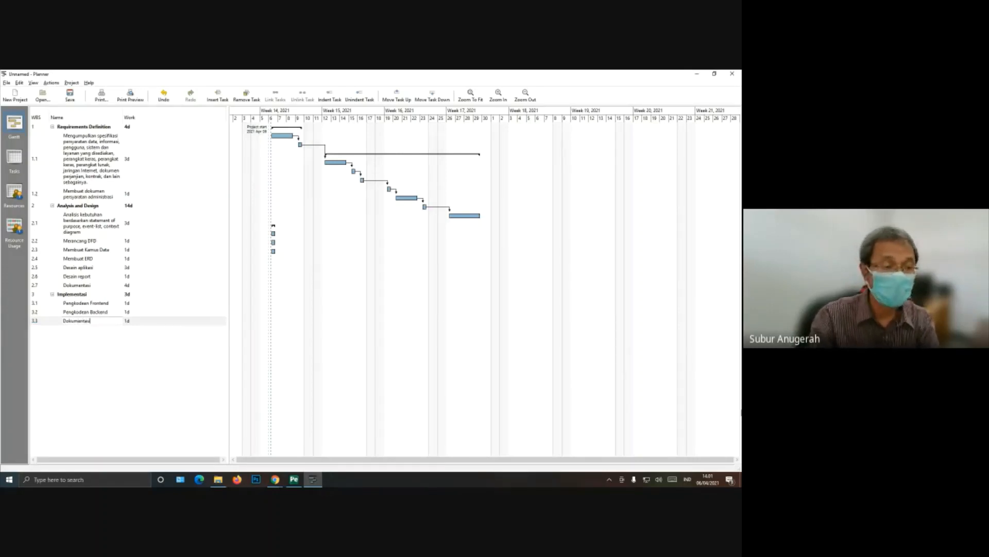
key("Return")
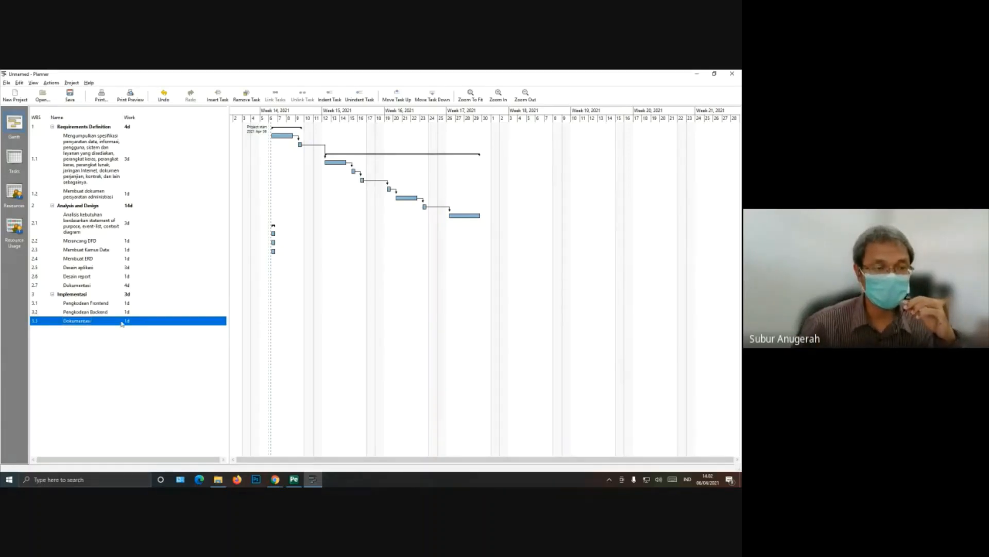
Step: Check the Implementation period in the schedule PDF and set the work of the subtask "Pengkodean Frontend" to 15 days
left_click(112, 303)
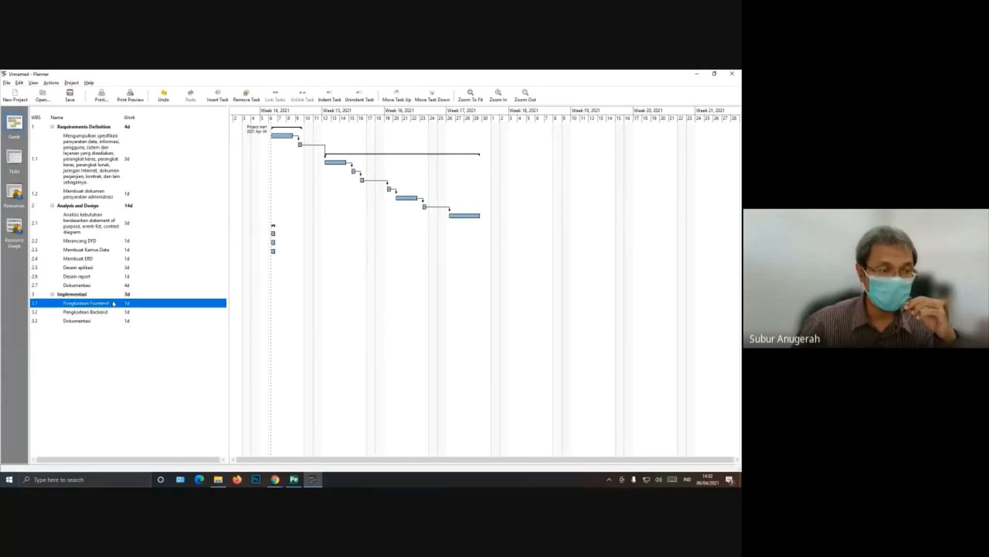
left_click(127, 303)
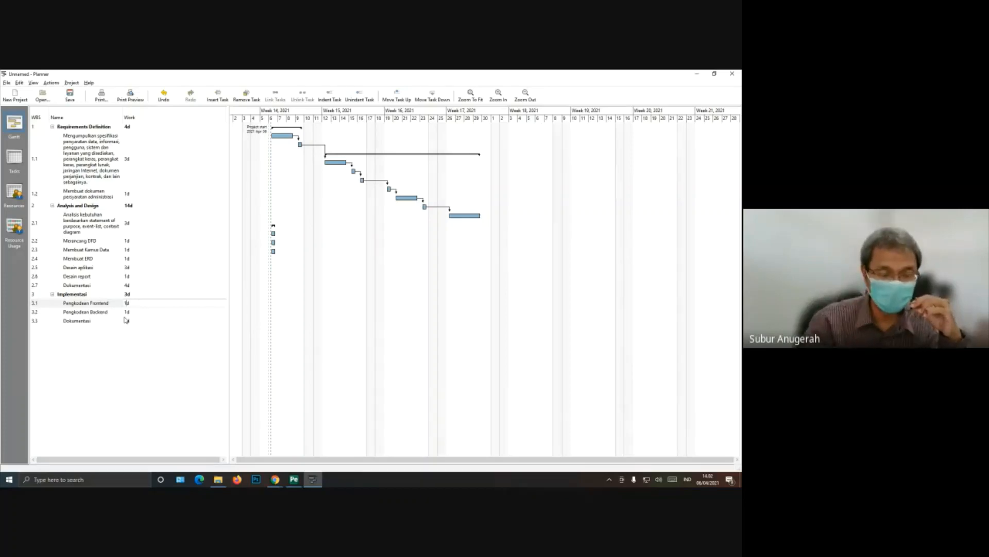
left_click(294, 479)
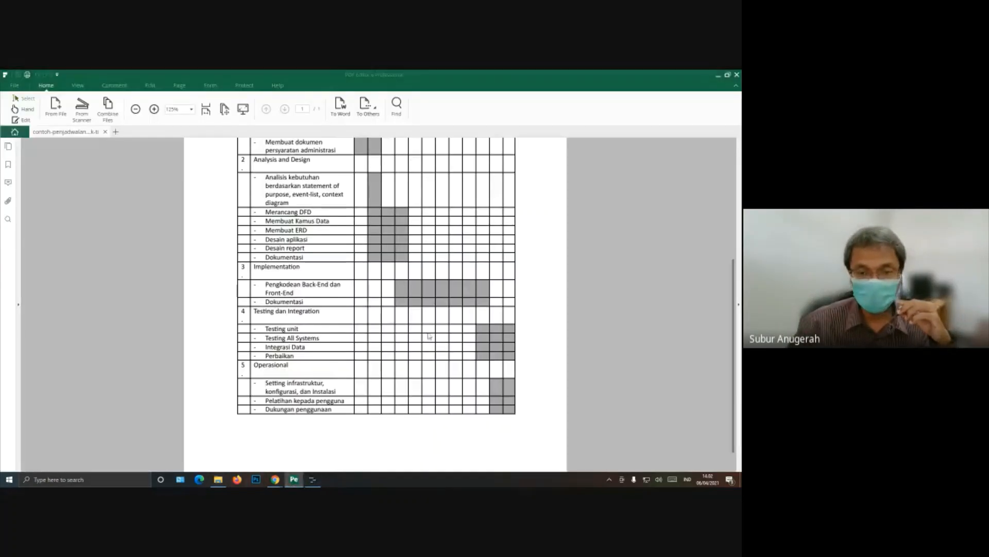
scroll(437, 289, "up", 3)
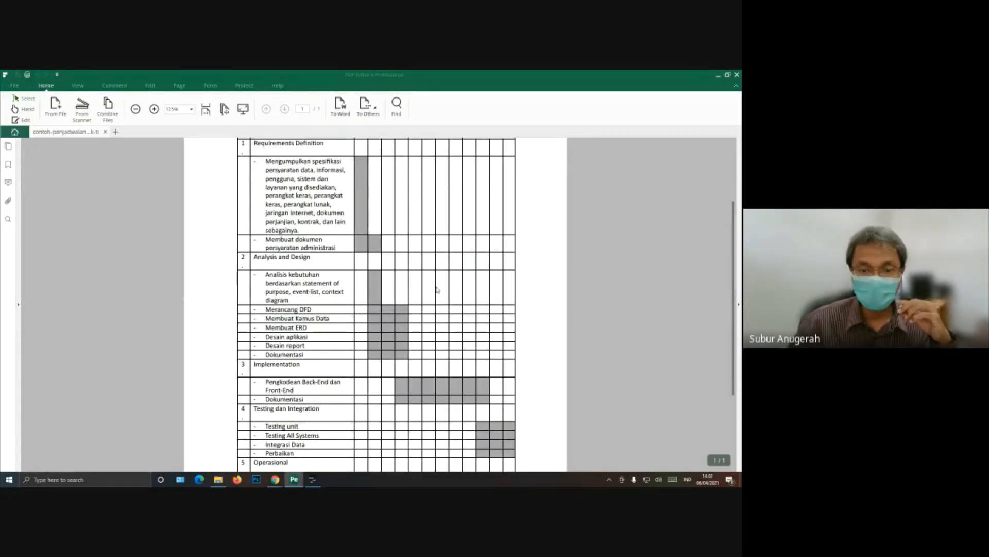
left_click(312, 479)
left_click(126, 303)
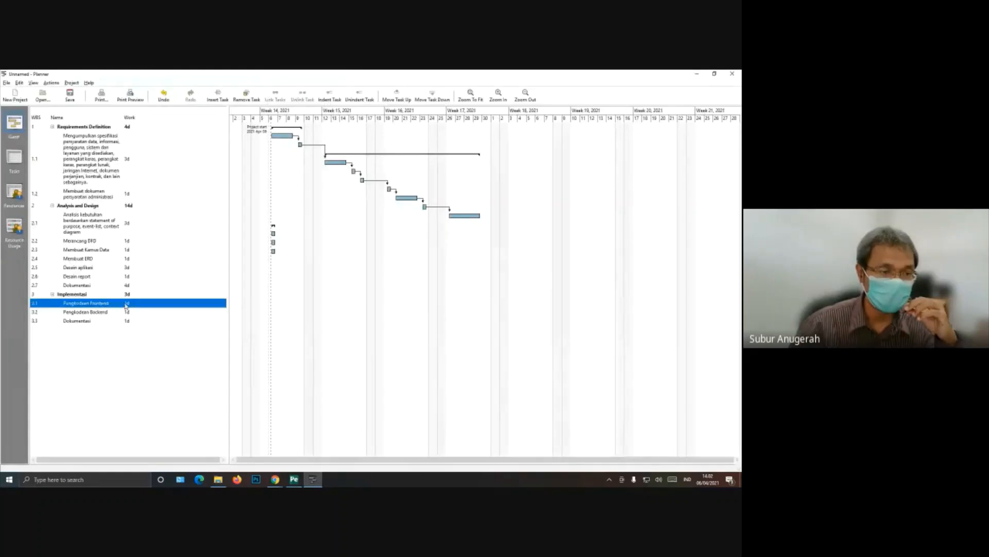
left_click(126, 303)
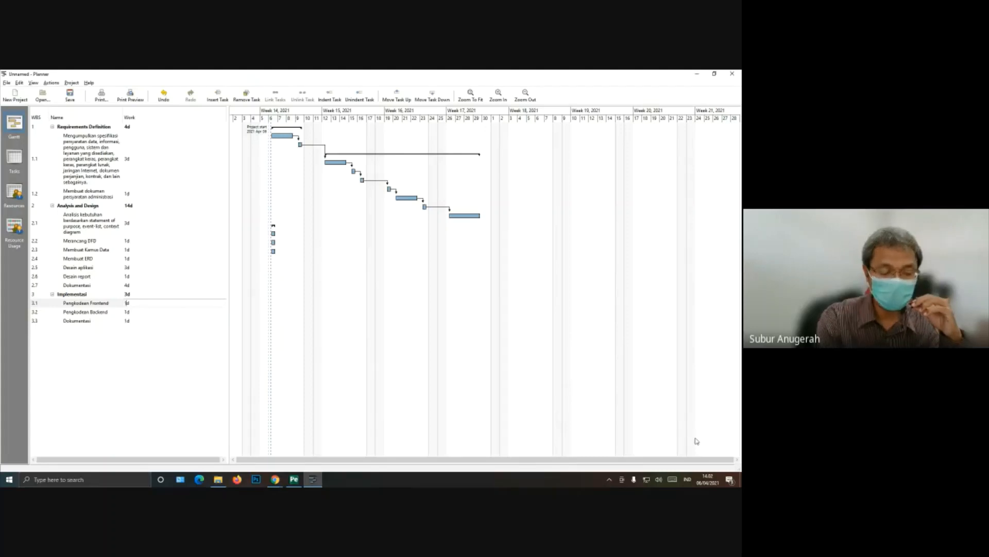
key("Return")
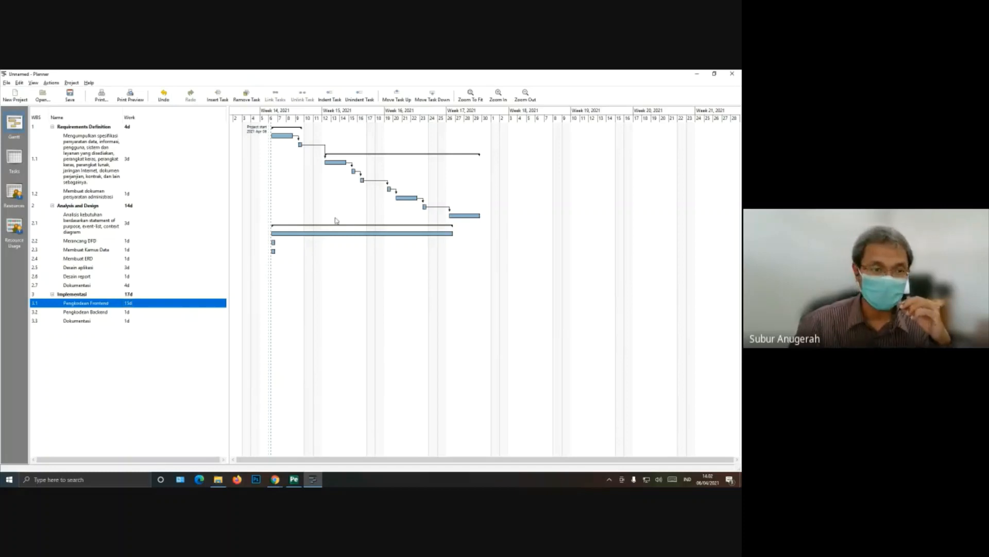
Step: Set the work of the Implementasi subtask "Pengkodean Backend" to 15 days
left_click(127, 313)
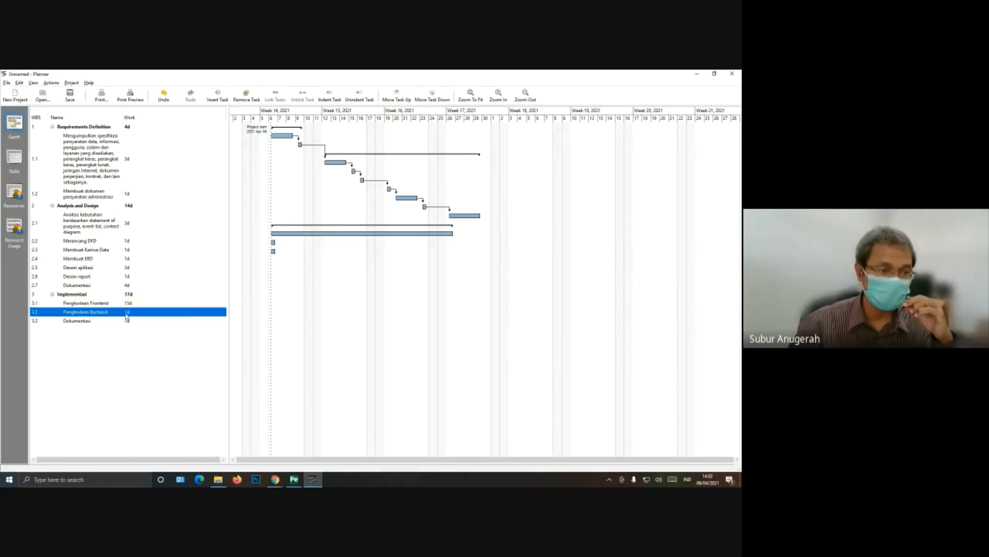
left_click(126, 312)
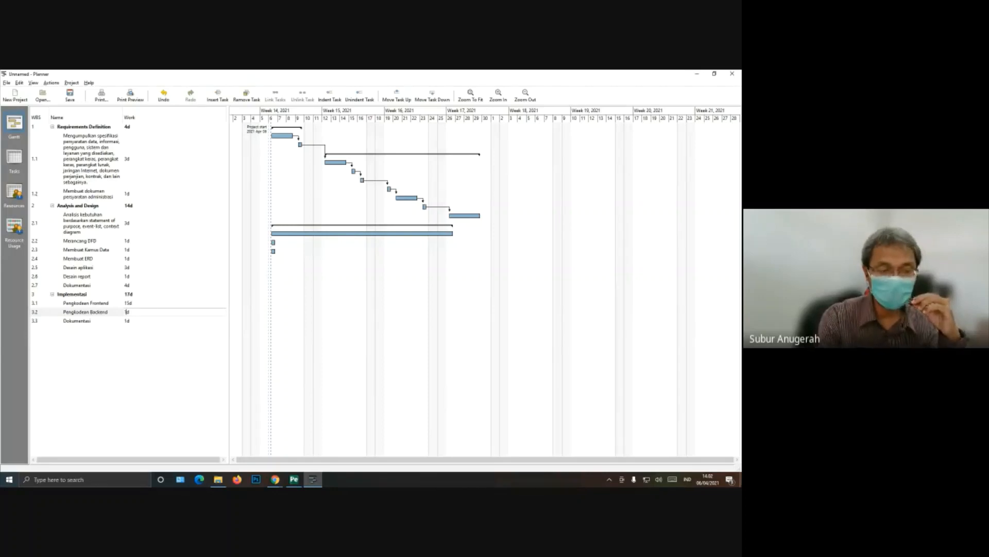
key("Return")
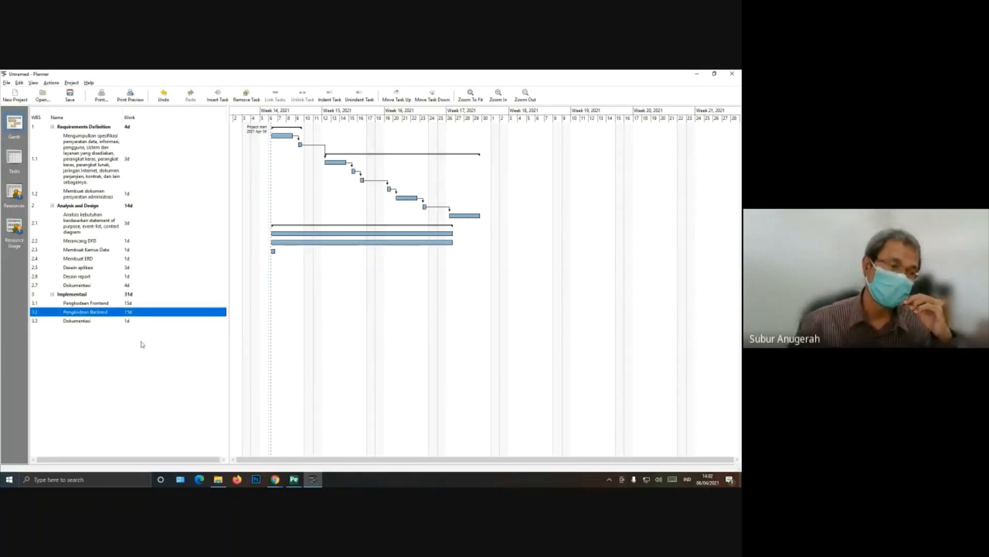
Step: Set the work of the "Dokumentasi" subtask under Implementasi to 30 days
left_click(127, 323)
left_click(128, 323)
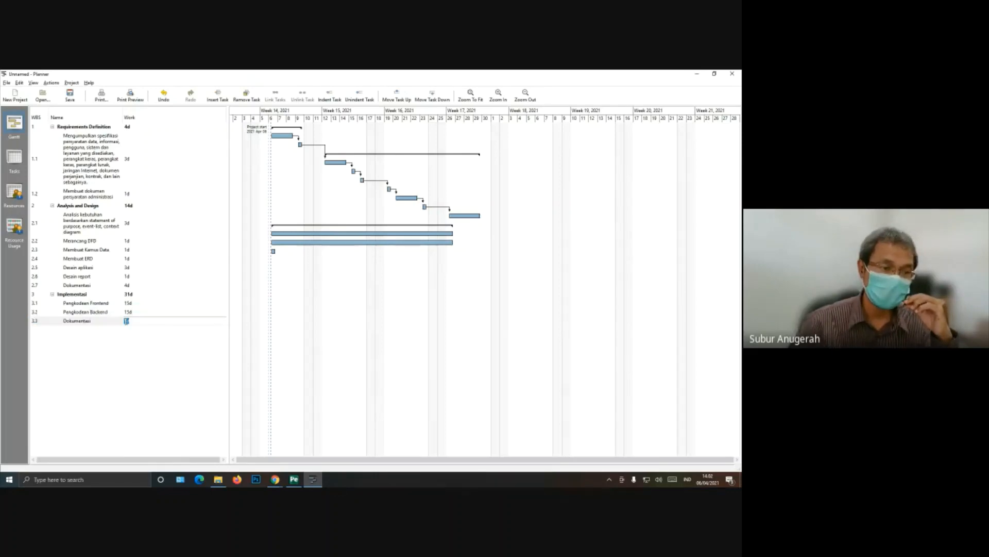
key("BackSpace")
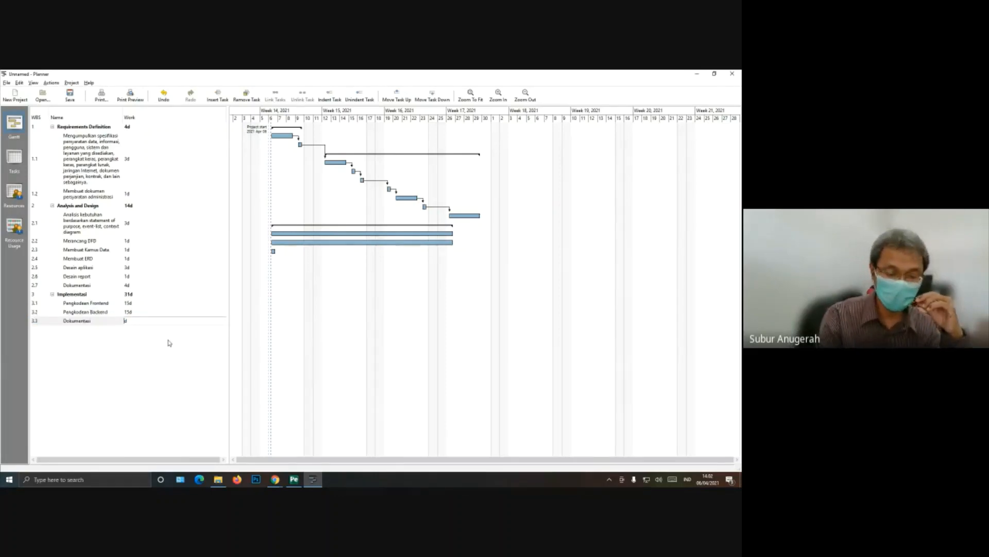
key("Return")
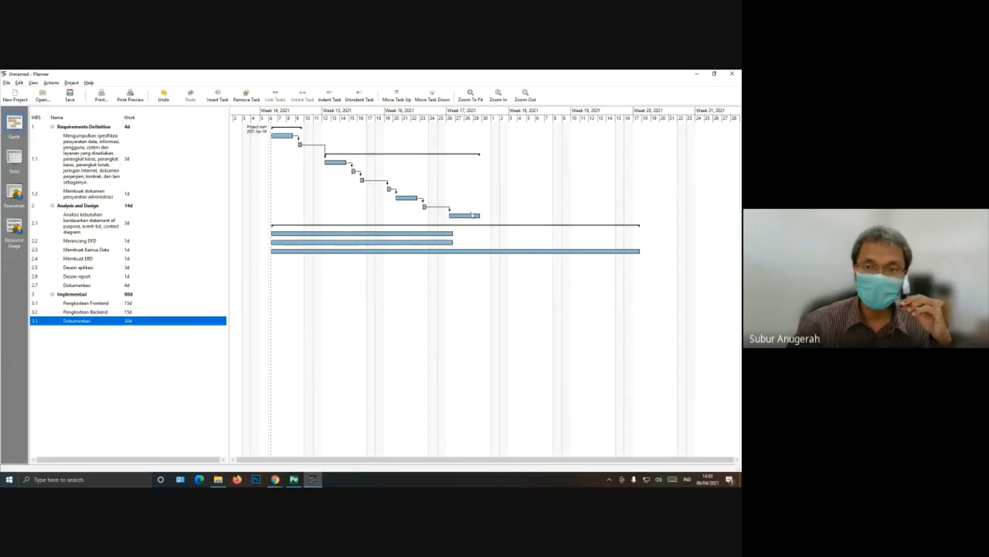
Step: Link the Analysis and Design subtask "Dokumentasi" to "Pengkodean Frontend", and link "Pengkodean Frontend" to "Pengkodean Backend" in the Gantt chart
left_click_drag(474, 217, 299, 237)
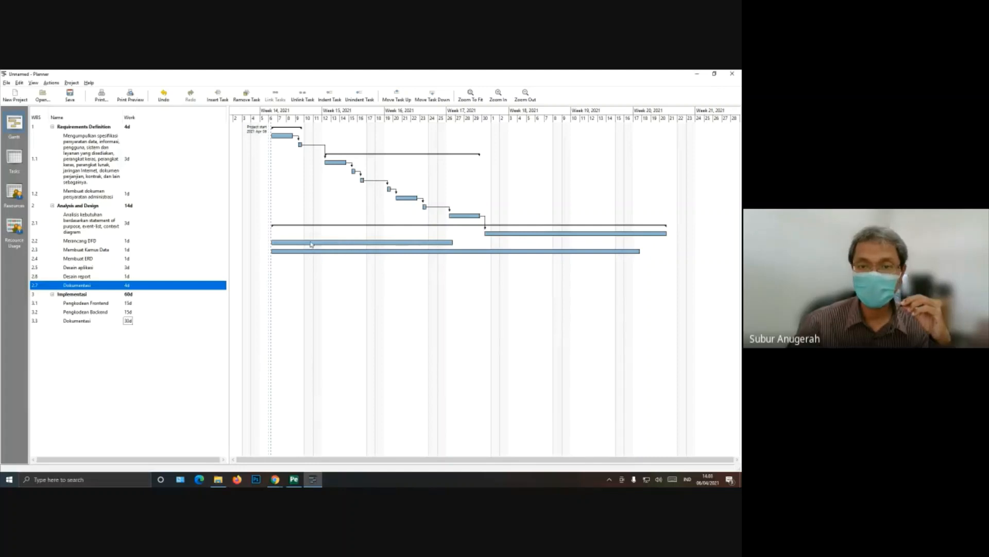
left_click_drag(641, 234, 417, 243)
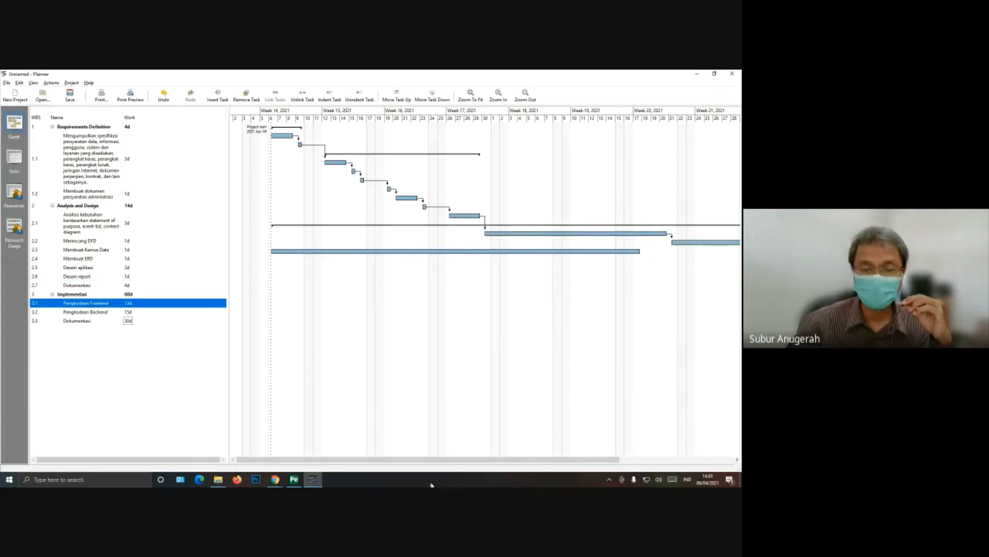
left_click_drag(452, 459, 429, 450)
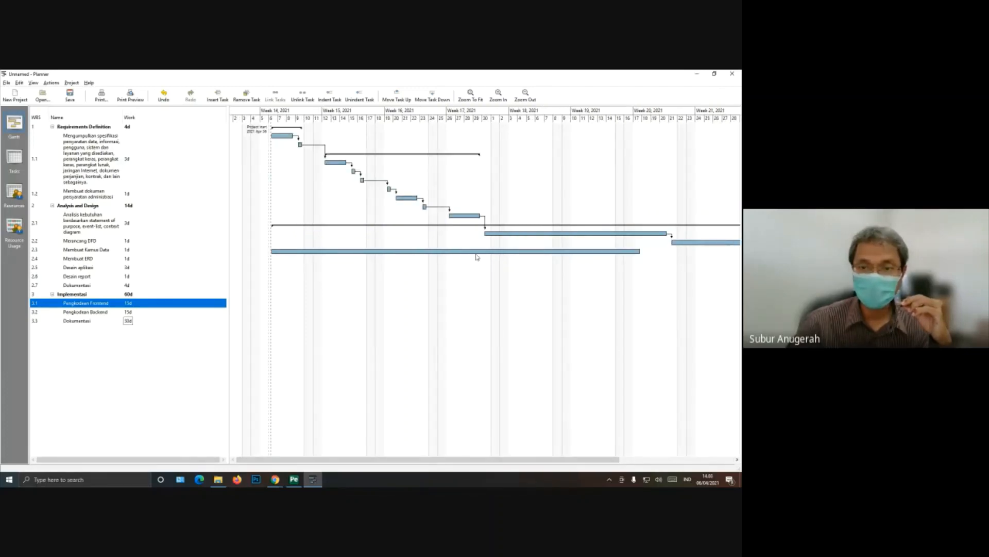
Step: Link "Pengkodean Backend" to the Implementasi subtask "Dokumentasi" in the Gantt chart
left_click(541, 253)
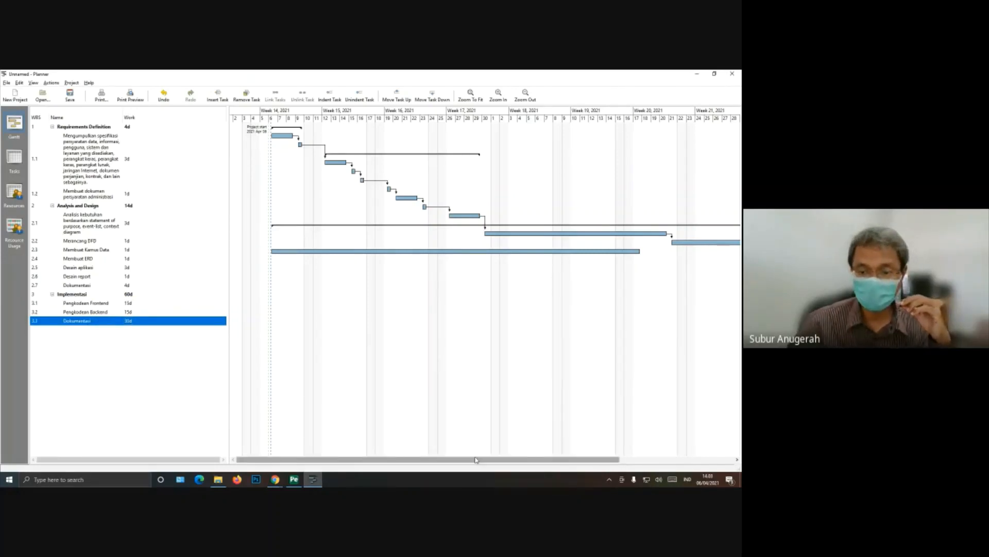
left_click_drag(480, 458, 538, 457)
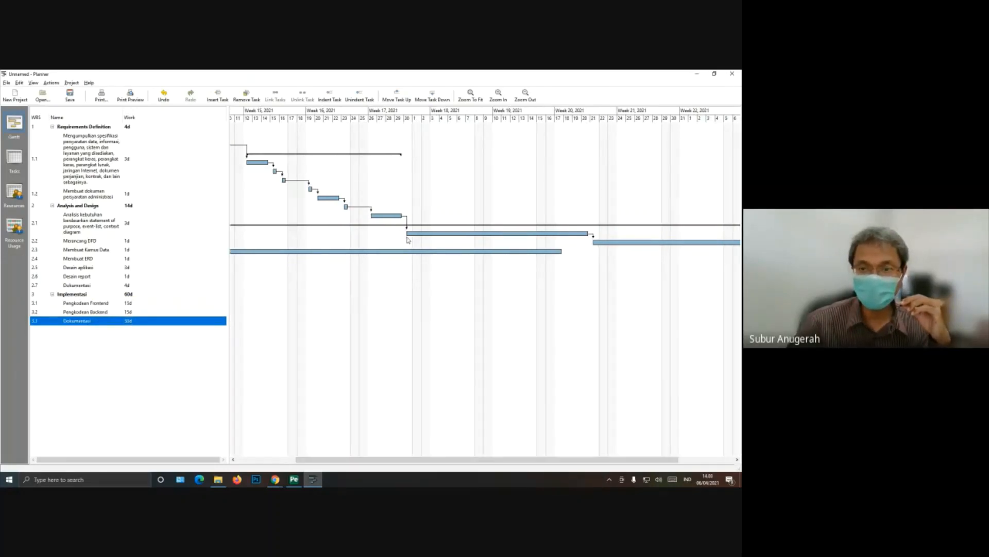
left_click_drag(615, 243, 537, 252)
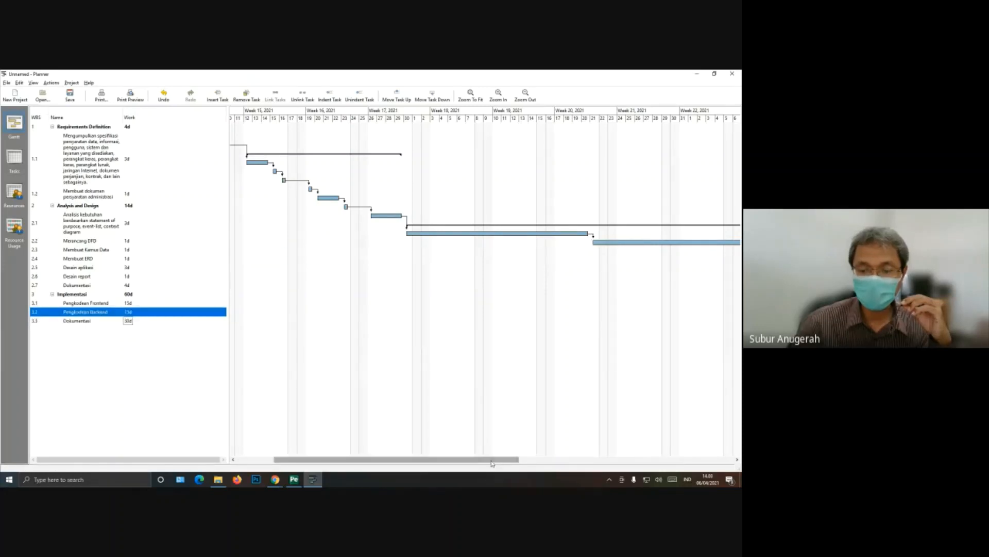
left_click_drag(493, 459, 627, 456)
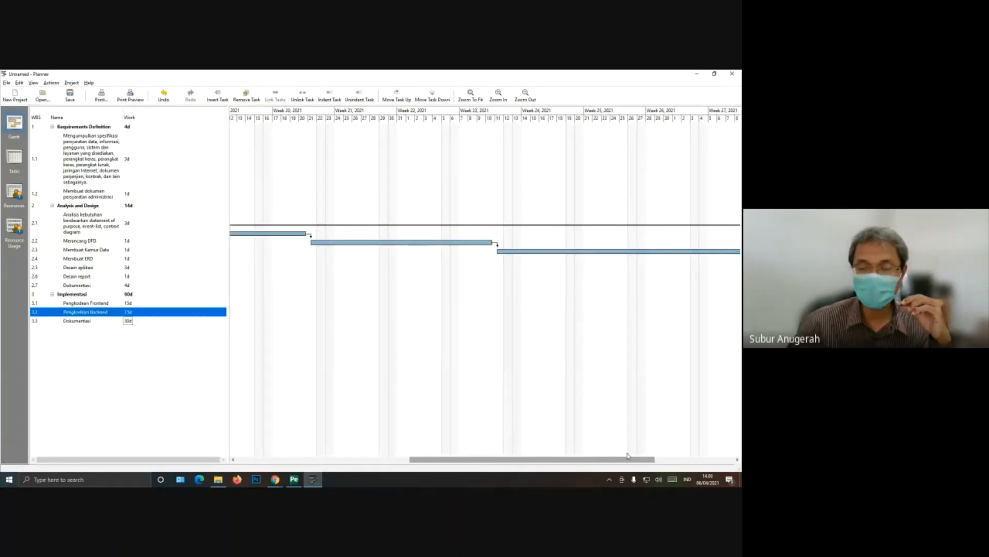
double_click(502, 254)
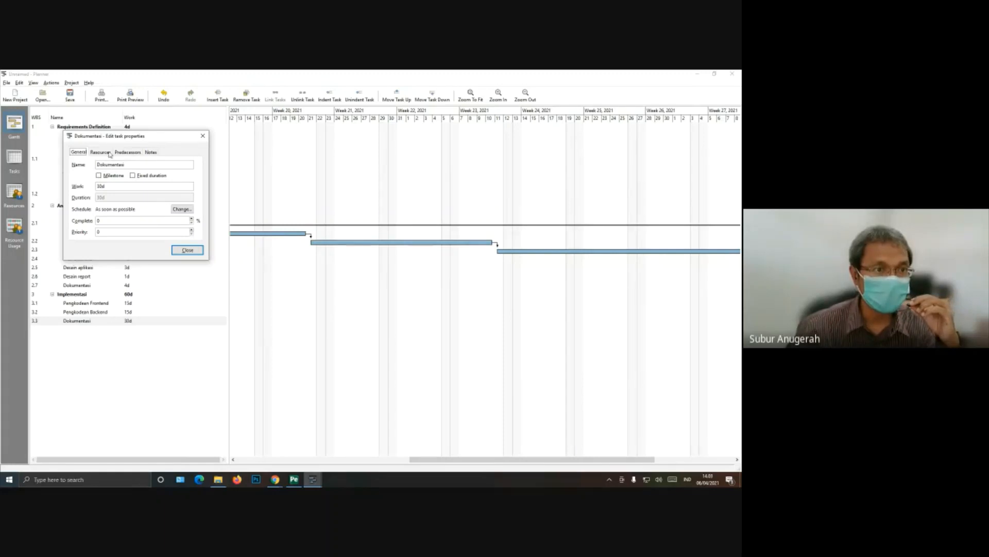
left_click(186, 210)
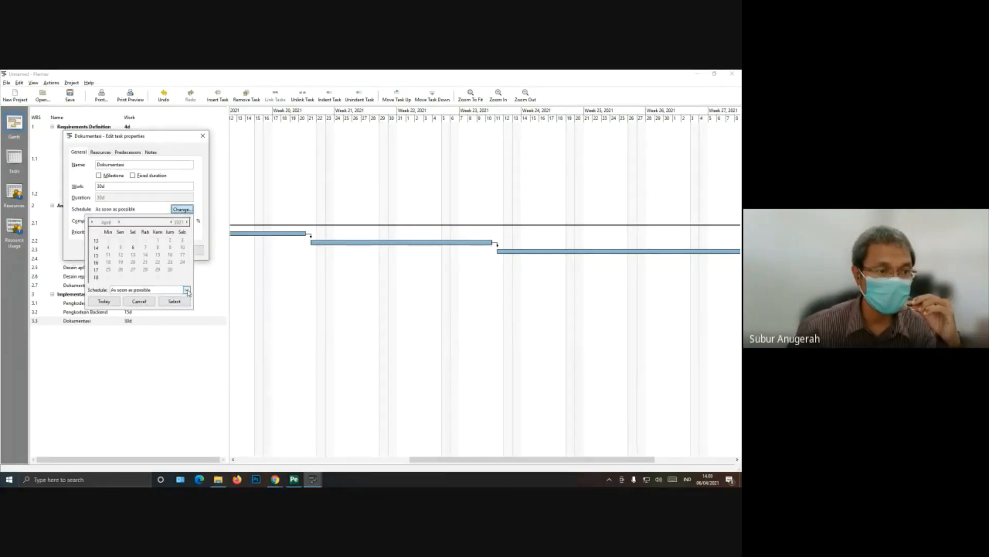
left_click(186, 290)
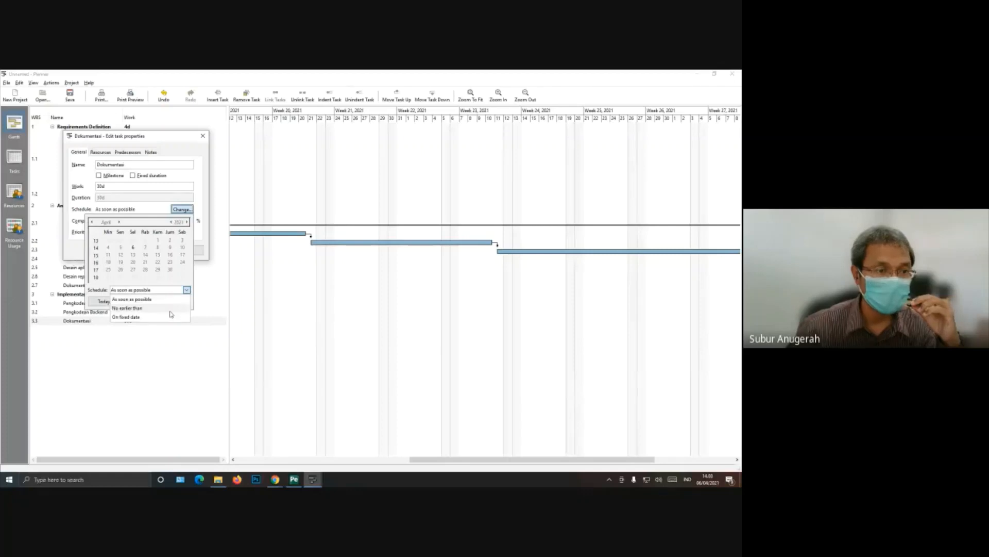
left_click(170, 311)
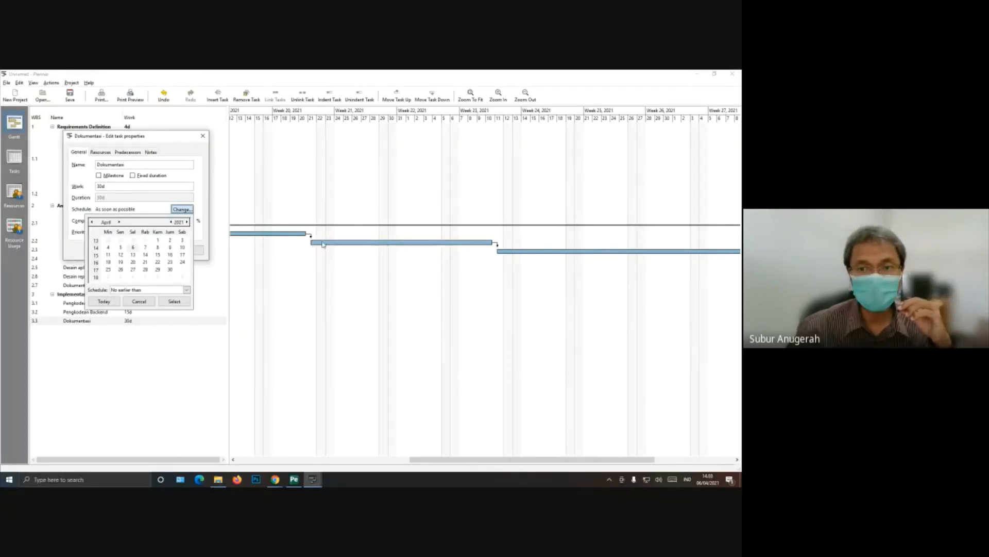
left_click(434, 461)
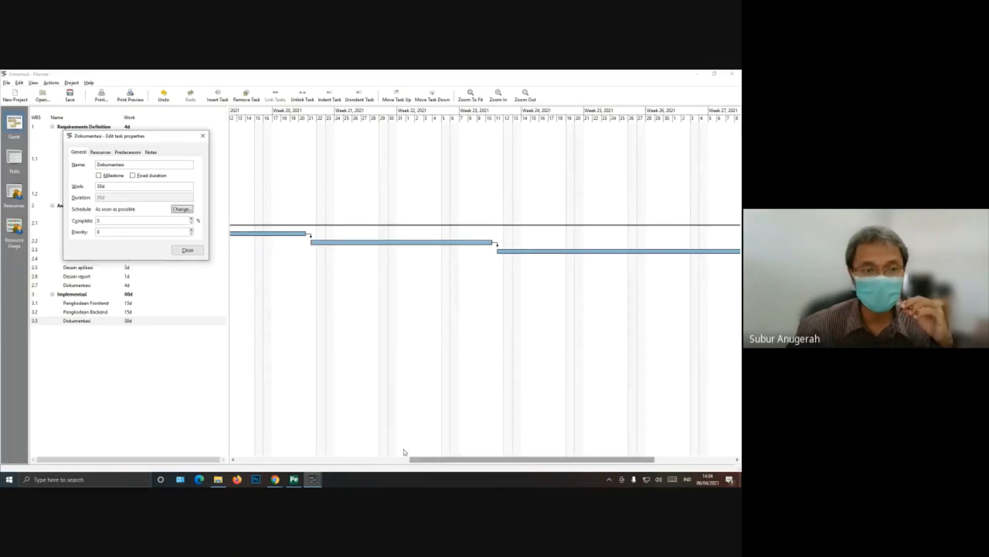
left_click(188, 250)
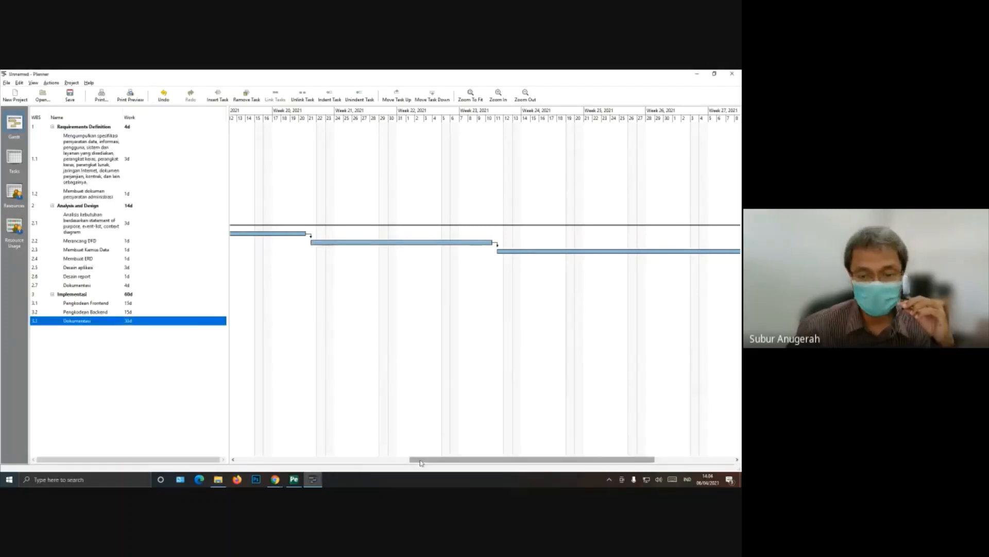
Step: Open the task properties of the Implementasi subtask "Dokumentasi" and examine its predecessors and the available relation types
left_click_drag(421, 462, 331, 461)
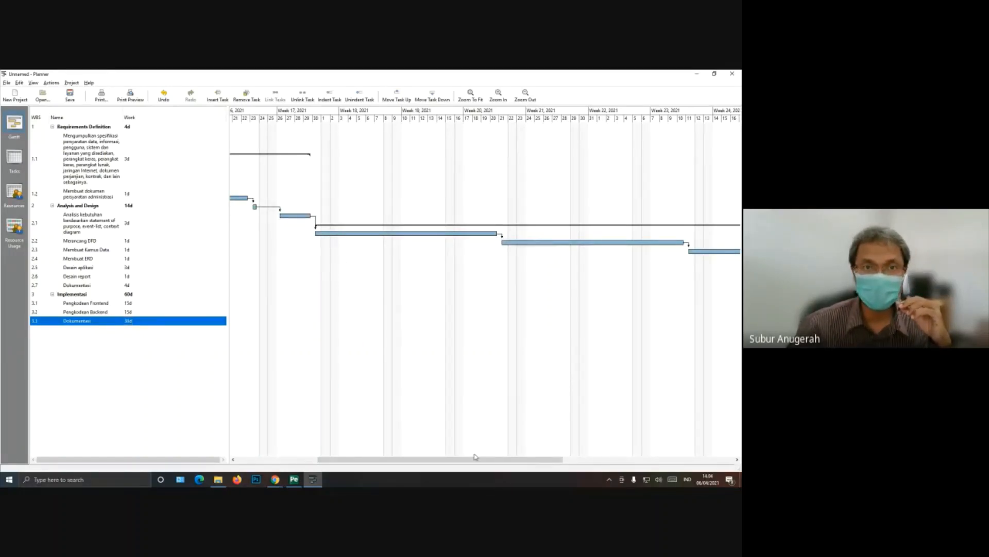
left_click_drag(474, 456, 497, 461)
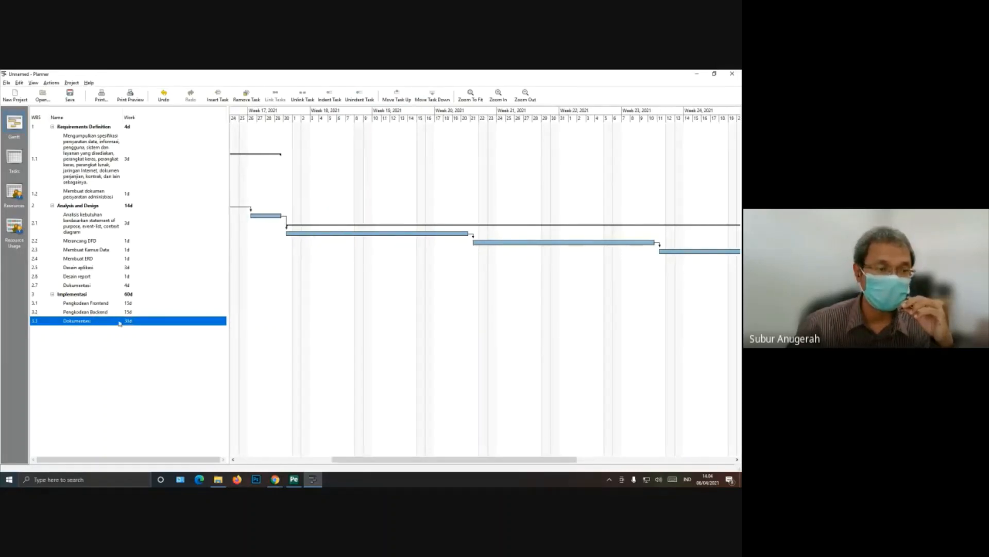
right_click(88, 324)
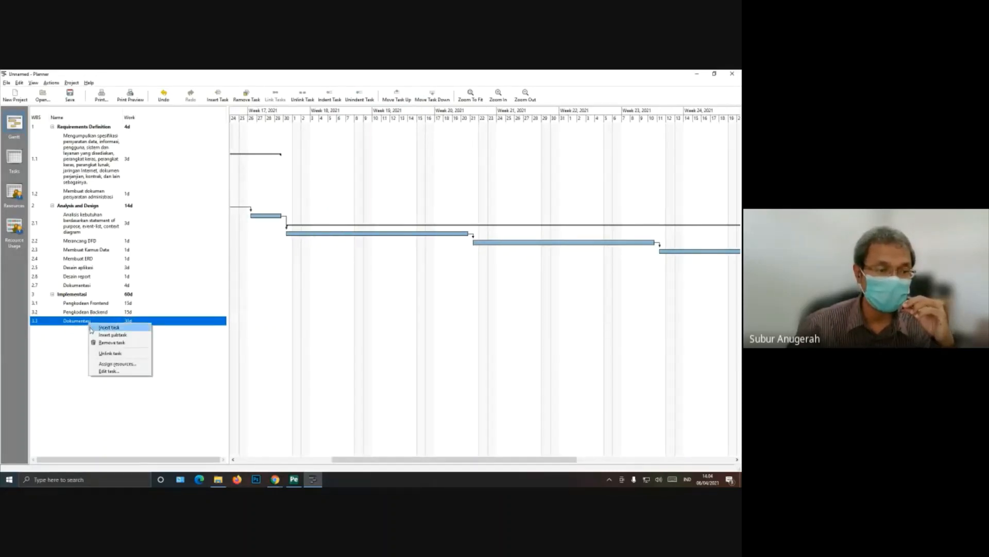
left_click(96, 371)
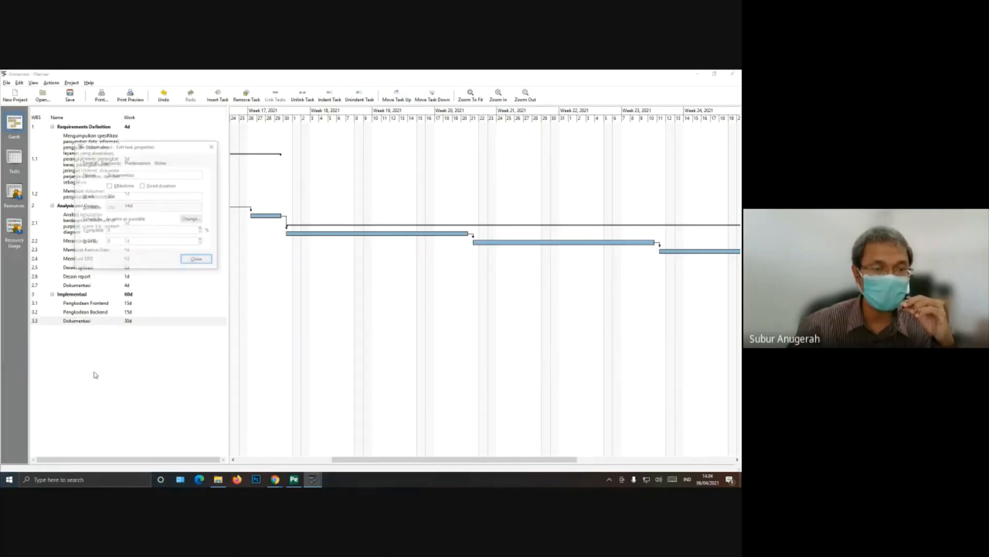
left_click(115, 164)
left_click(134, 162)
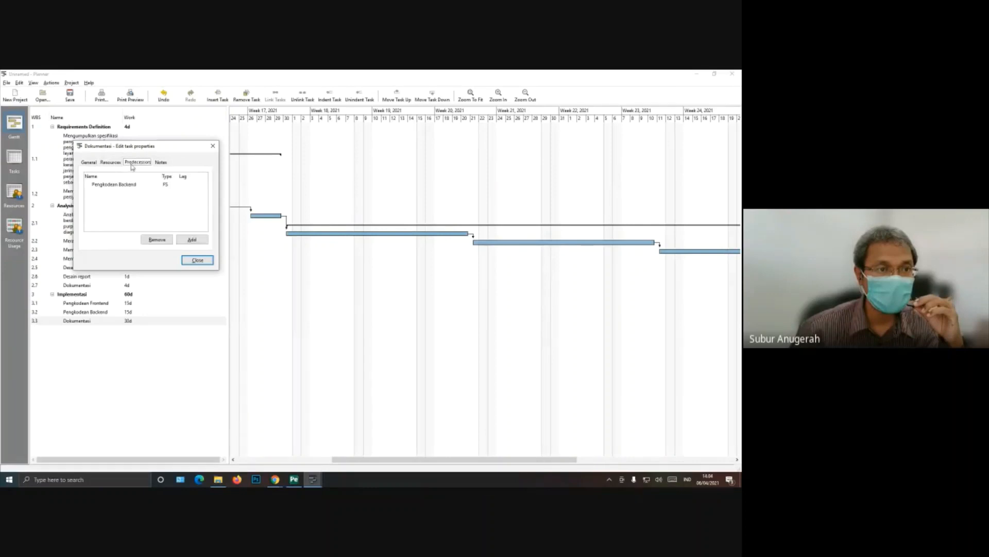
left_click(164, 164)
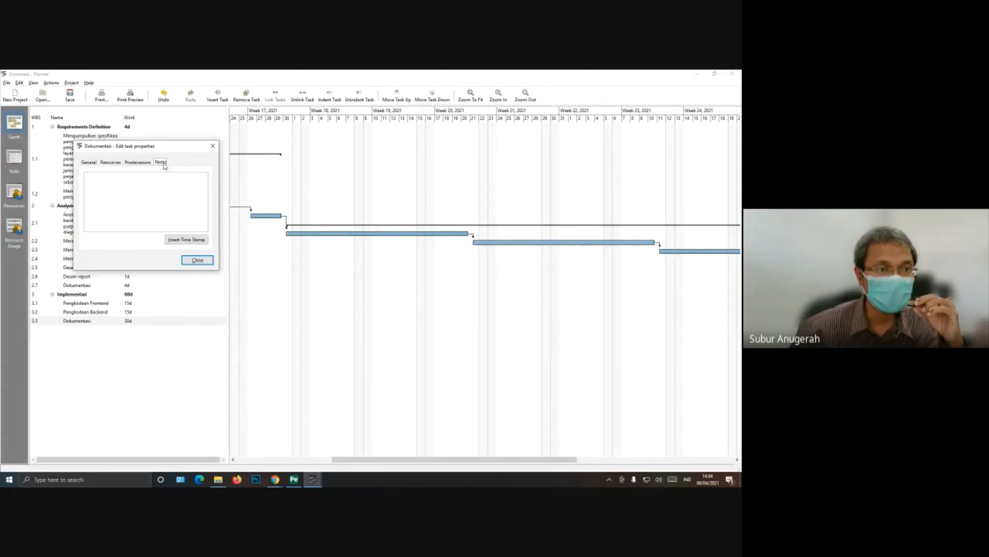
left_click(135, 163)
left_click(169, 187)
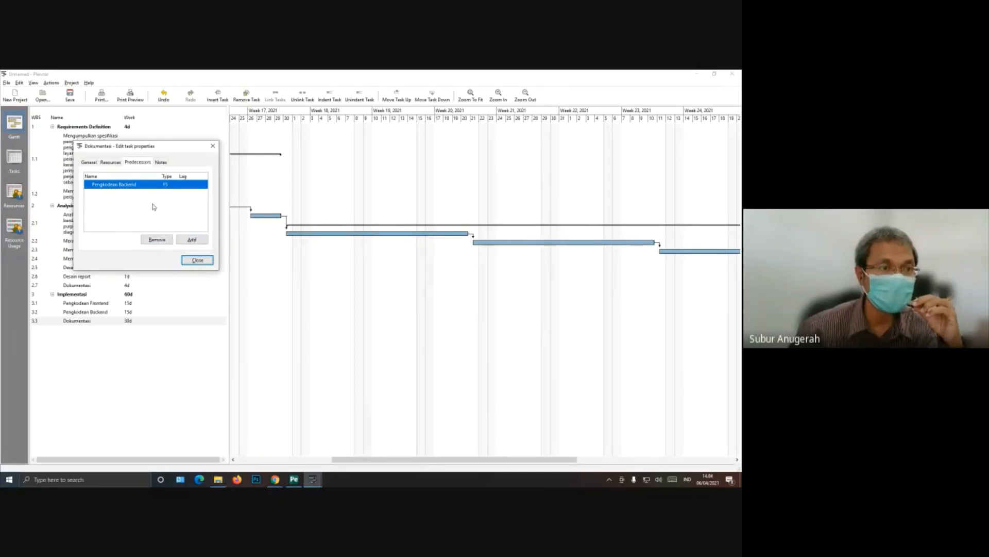
left_click(168, 186)
left_click(175, 185)
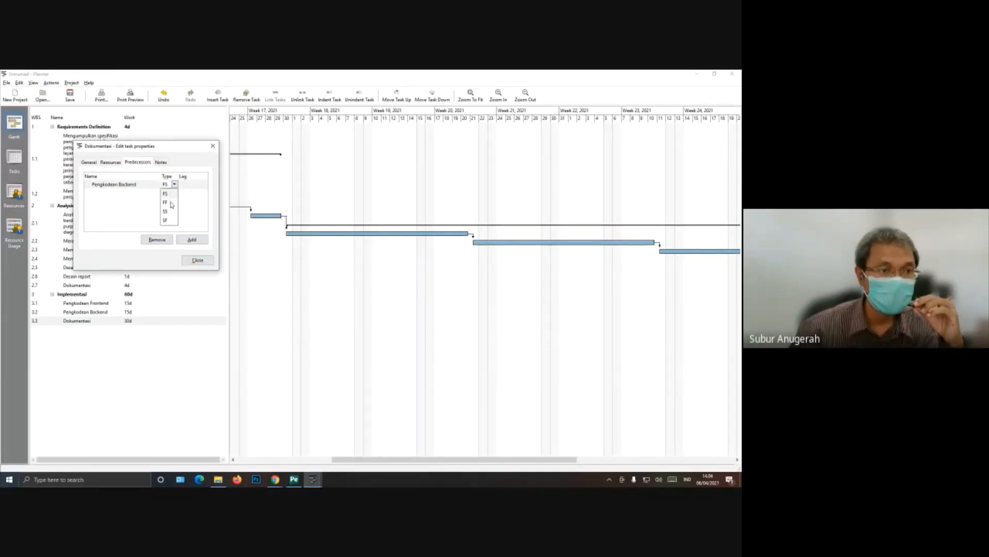
left_click(129, 218)
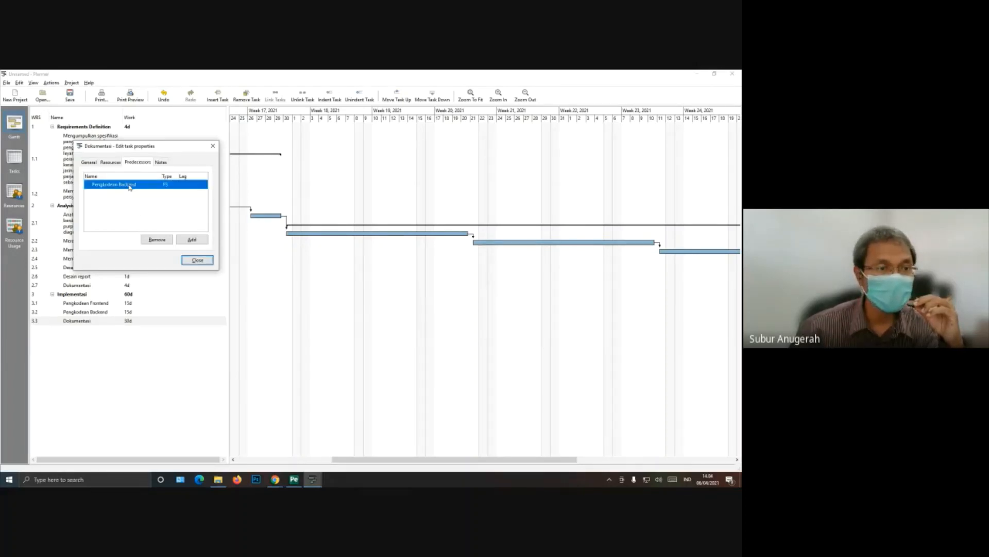
left_click(130, 185)
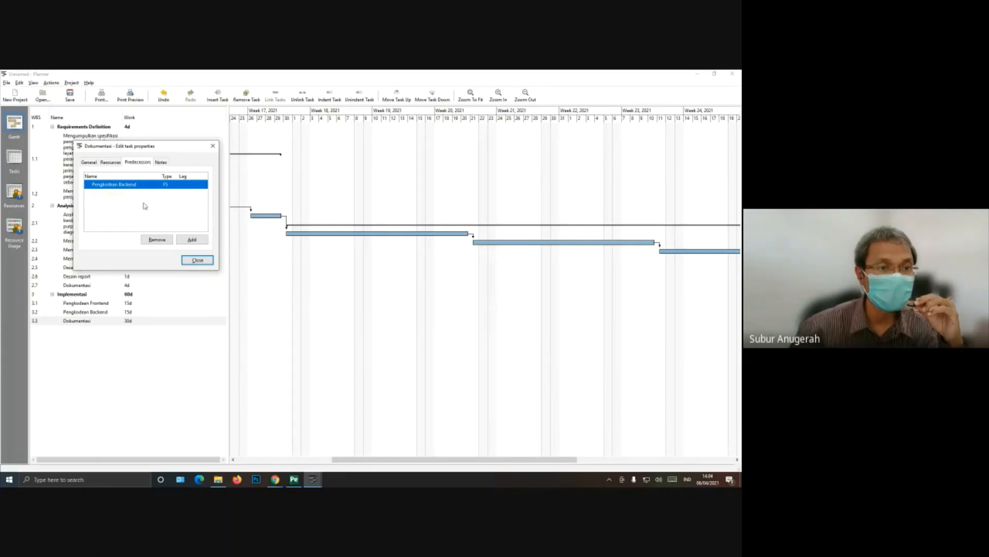
Step: Add "Pengkodean Frontend" as a predecessor of the Implementasi subtask "Dokumentasi" with relation type Start to start (SS)
left_click(180, 239)
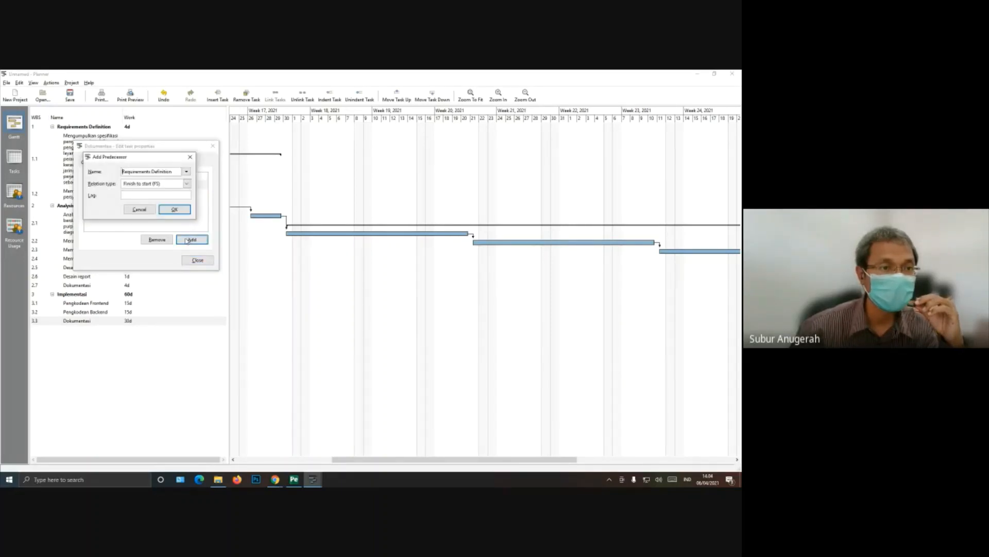
left_click(187, 172)
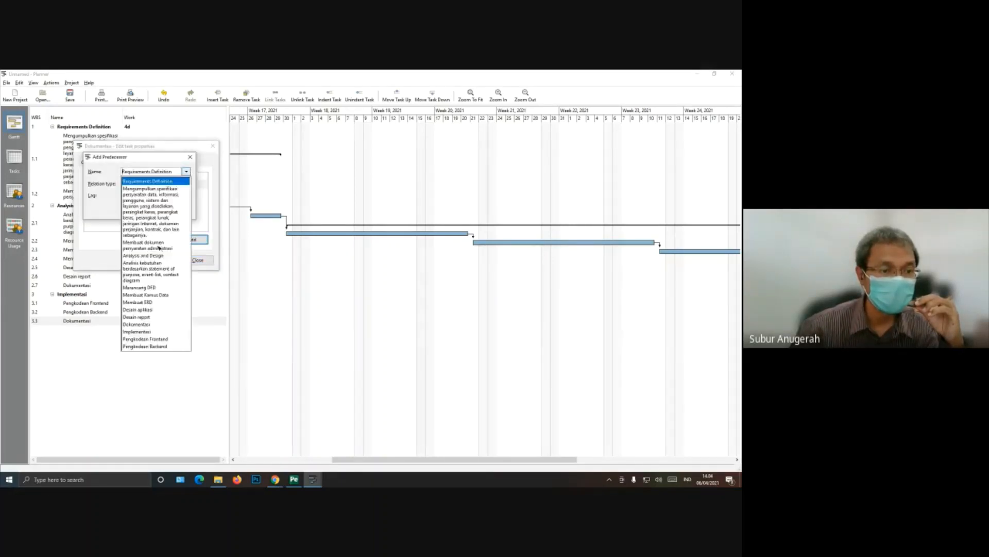
left_click(152, 340)
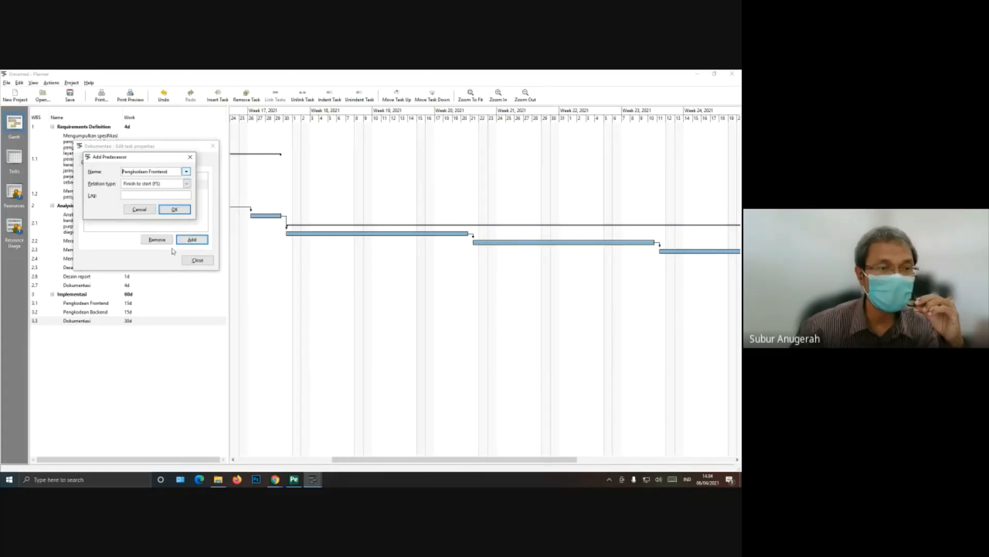
left_click(187, 184)
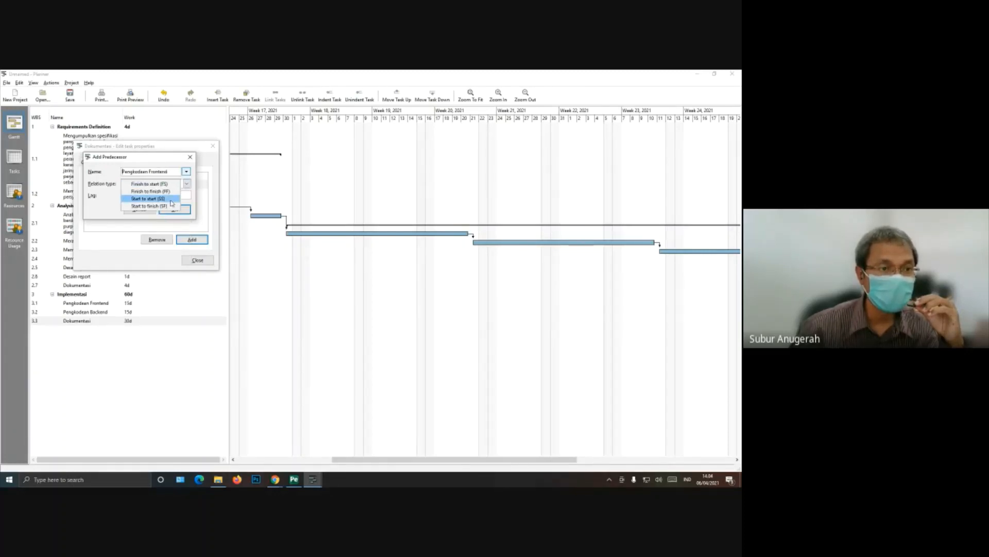
left_click(171, 199)
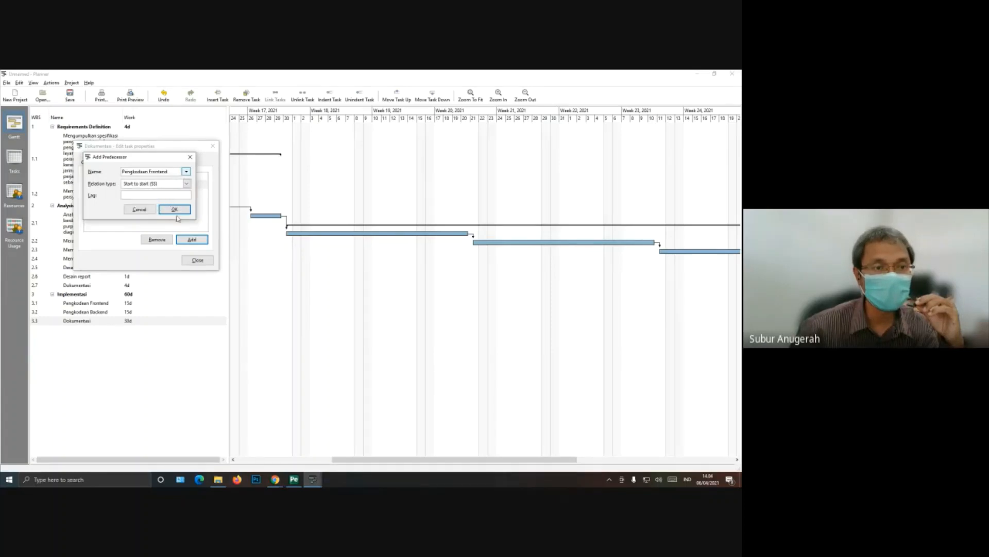
left_click(178, 215)
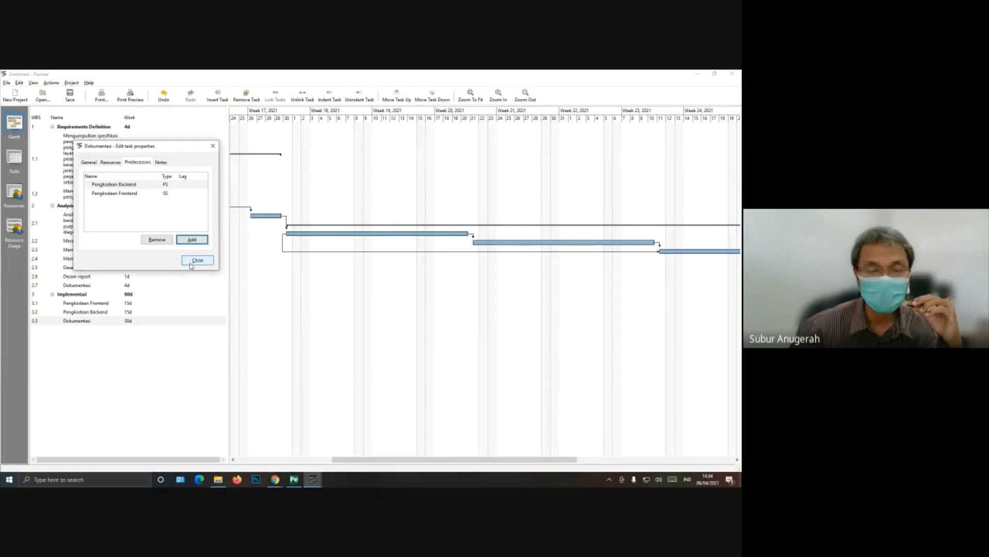
Step: Remove "Pengkodean Backend" from the predecessors of the Implementasi subtask "Dokumentasi" and close its task properties
left_click(170, 194)
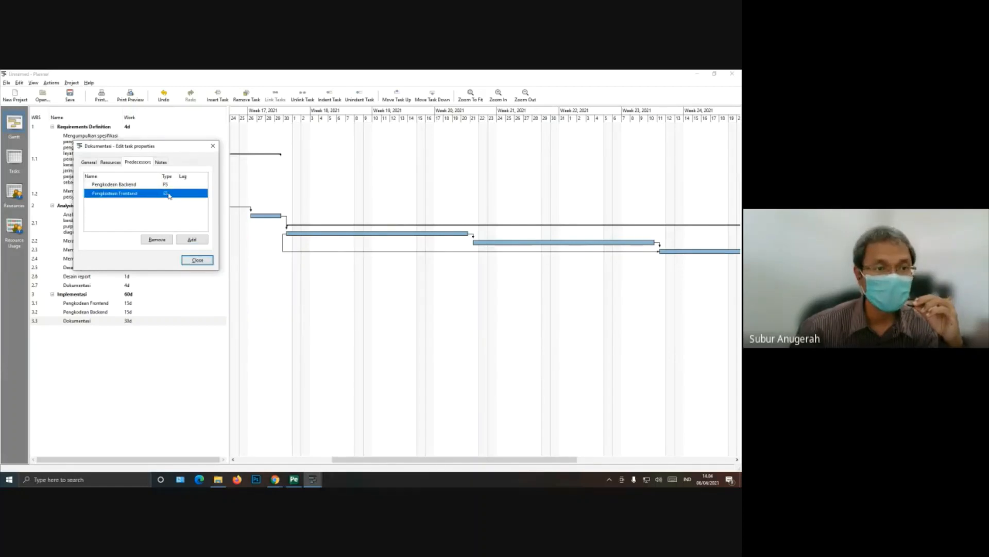
left_click(170, 184)
left_click(157, 240)
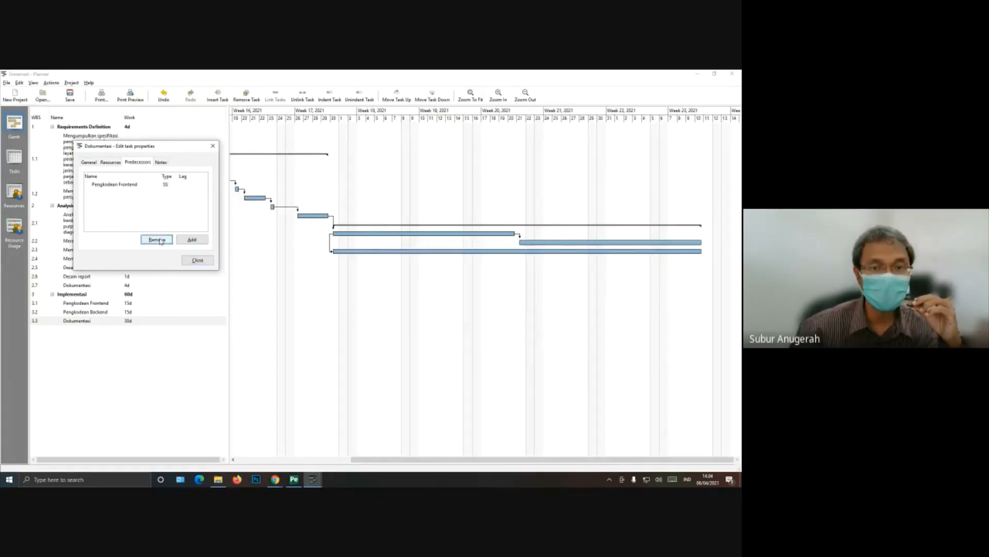
left_click(197, 260)
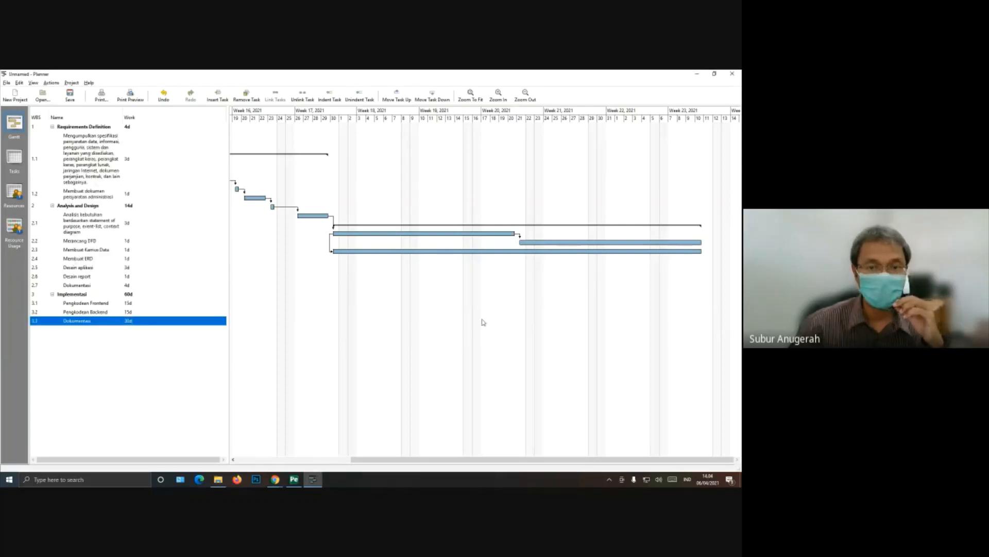
Step: Compare the task bars along the Gantt timeline with the shaded weeks of the schedule table in the PDF
left_click_drag(358, 460, 340, 460)
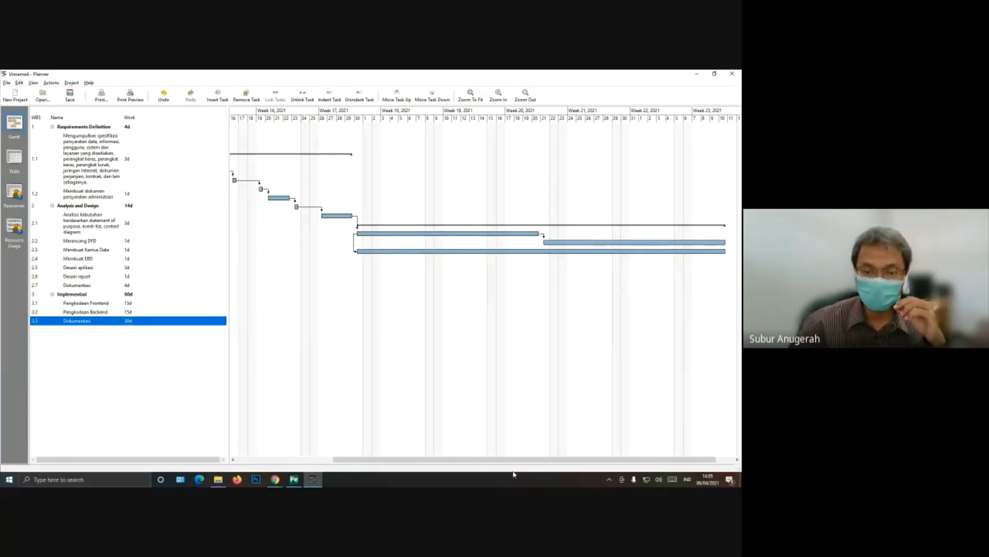
left_click_drag(520, 463, 538, 462)
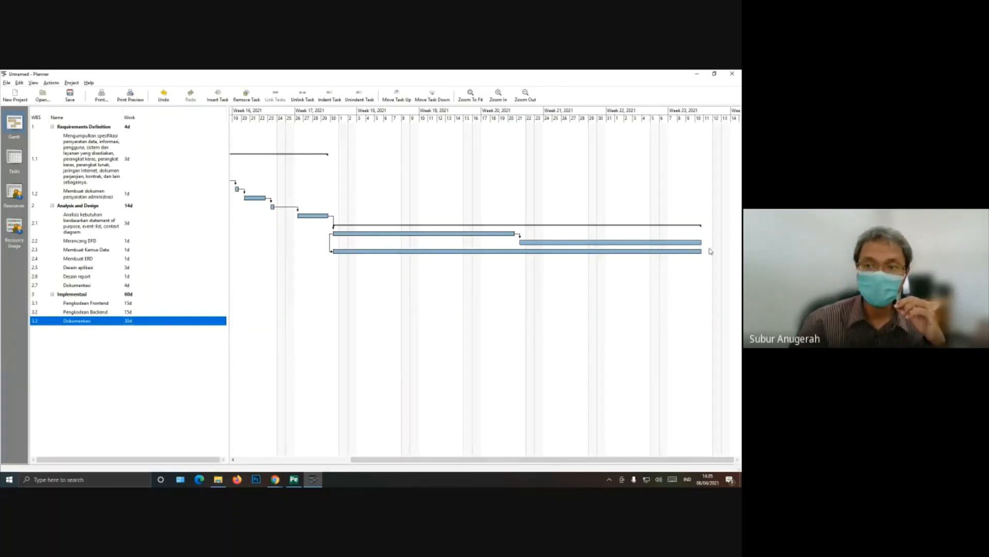
left_click(294, 479)
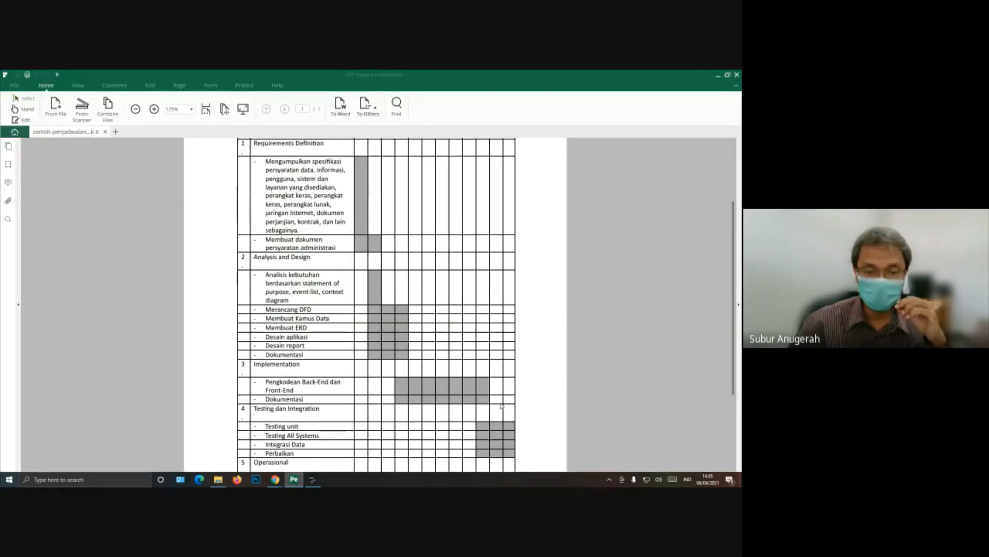
left_click(313, 480)
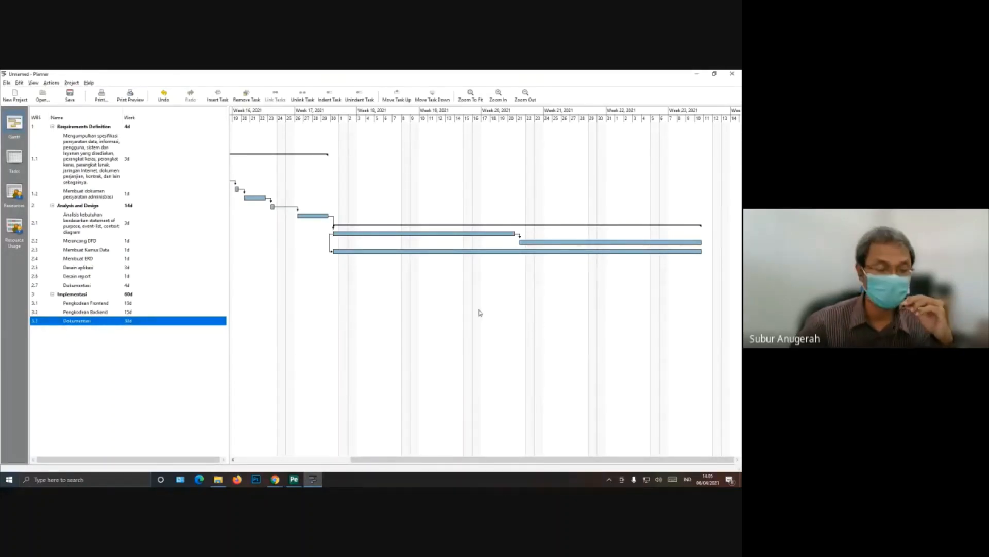
left_click(294, 479)
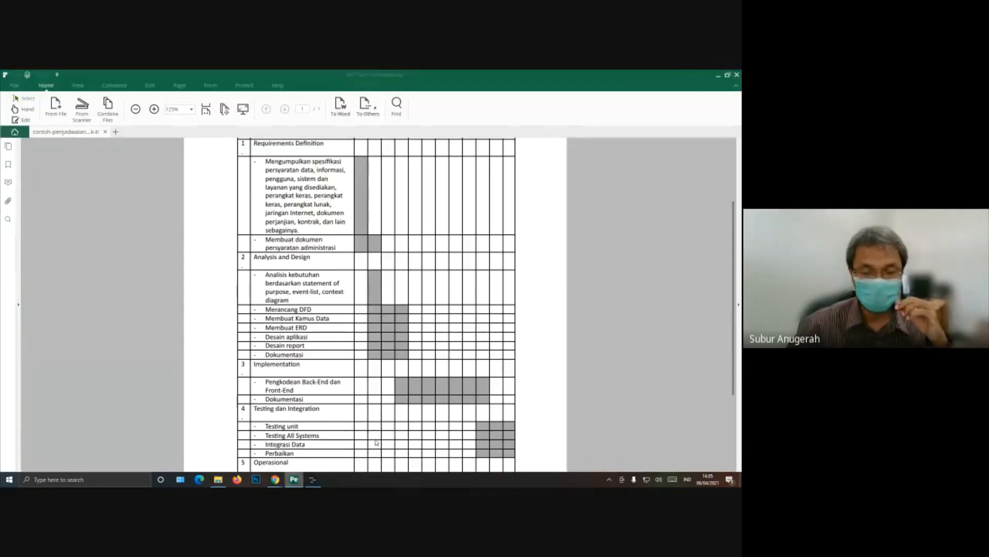
scroll(437, 406, "up", 1)
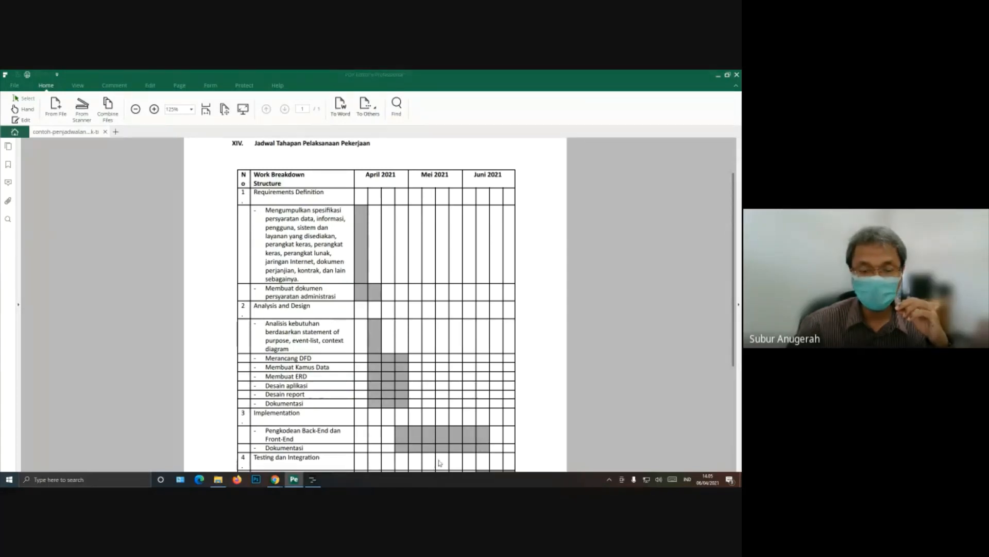
left_click(313, 479)
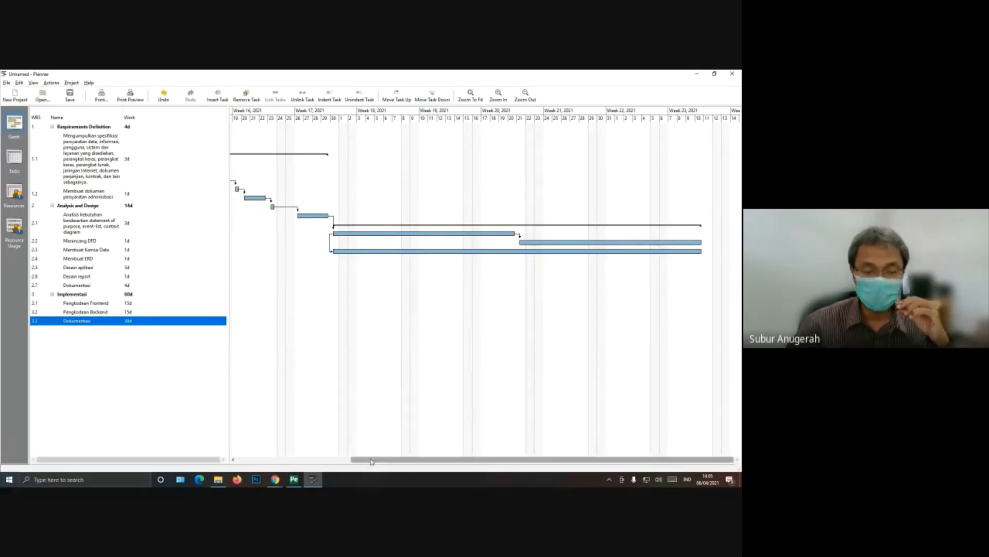
left_click_drag(369, 460, 254, 456)
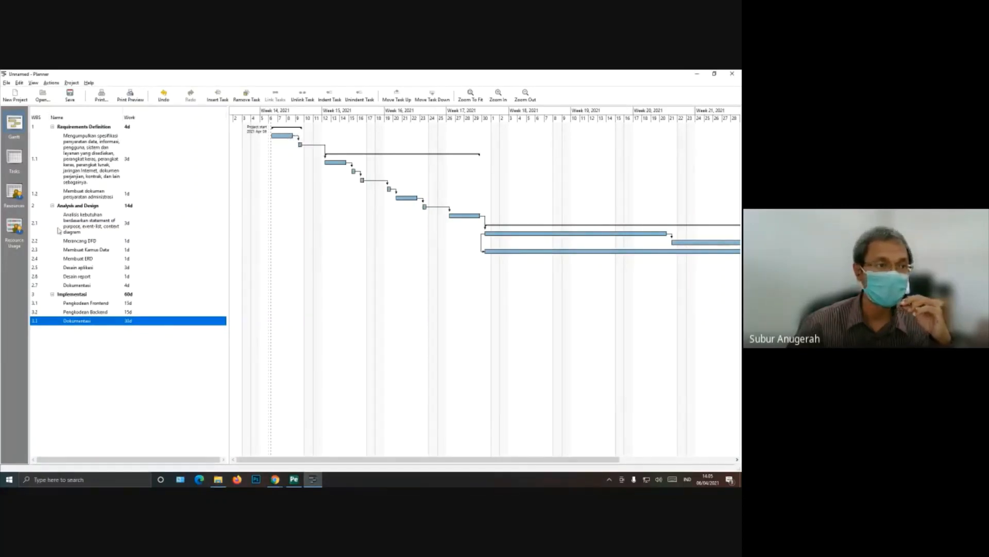
Step: Check the resource list and the task table's start and finish dates, comparing them with the phases in the schedule PDF
left_click(14, 195)
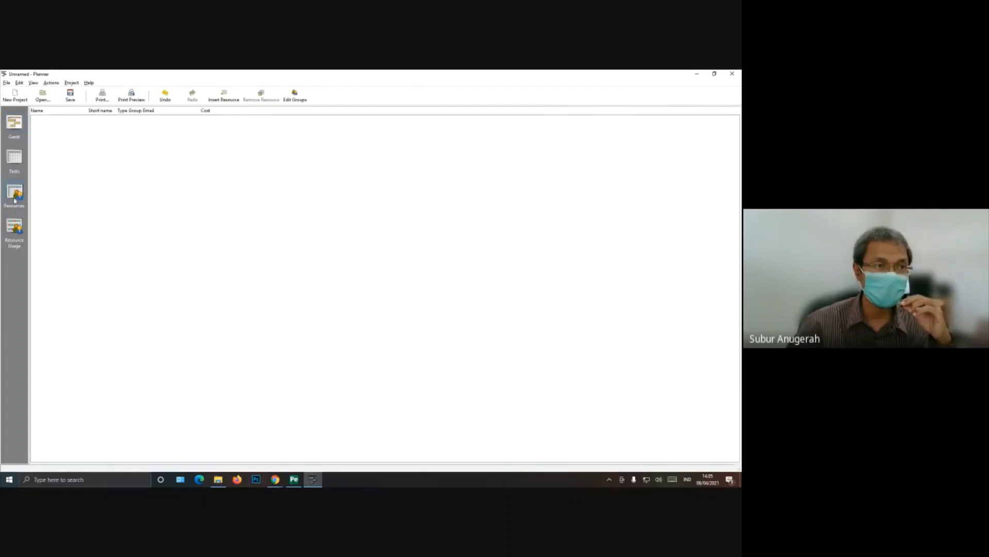
left_click(15, 157)
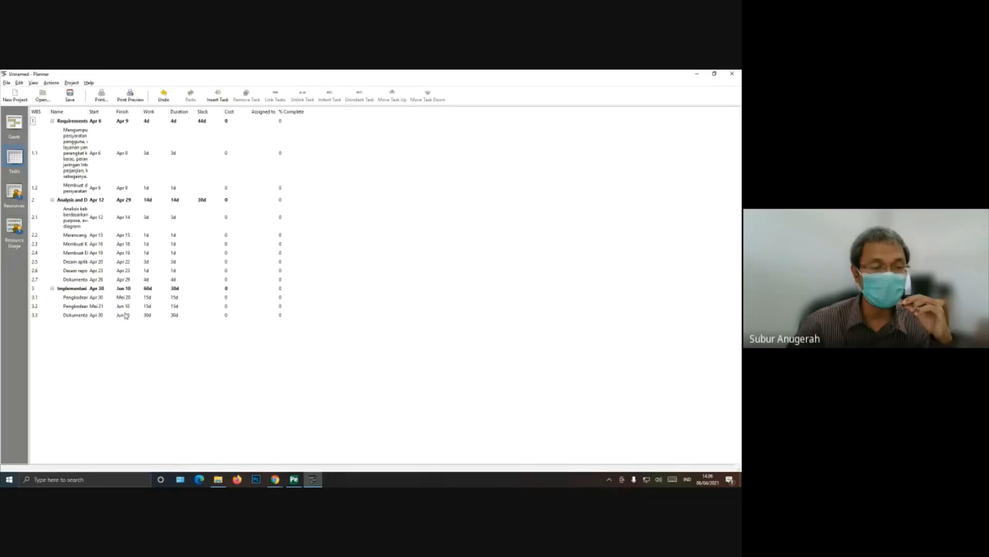
left_click(294, 480)
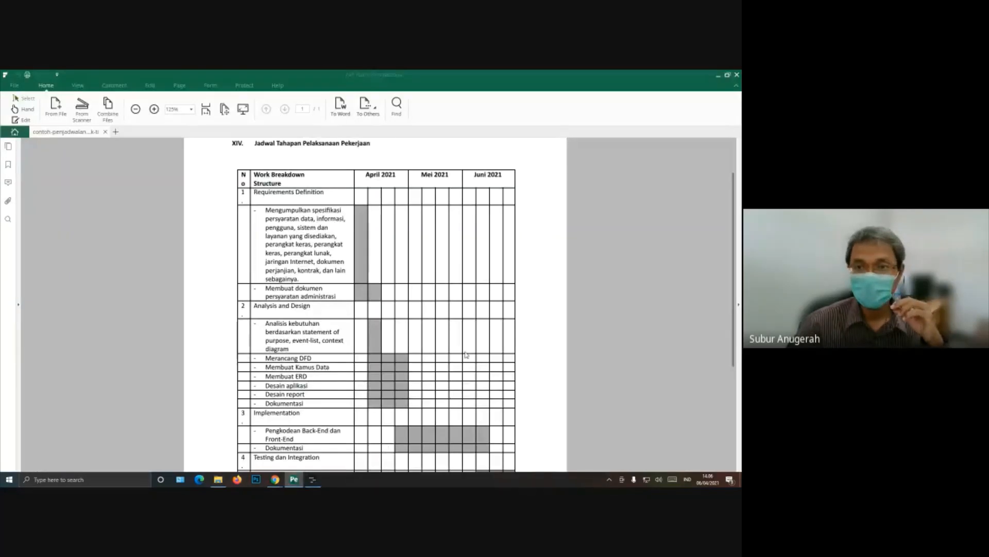
scroll(467, 354, "down", 3)
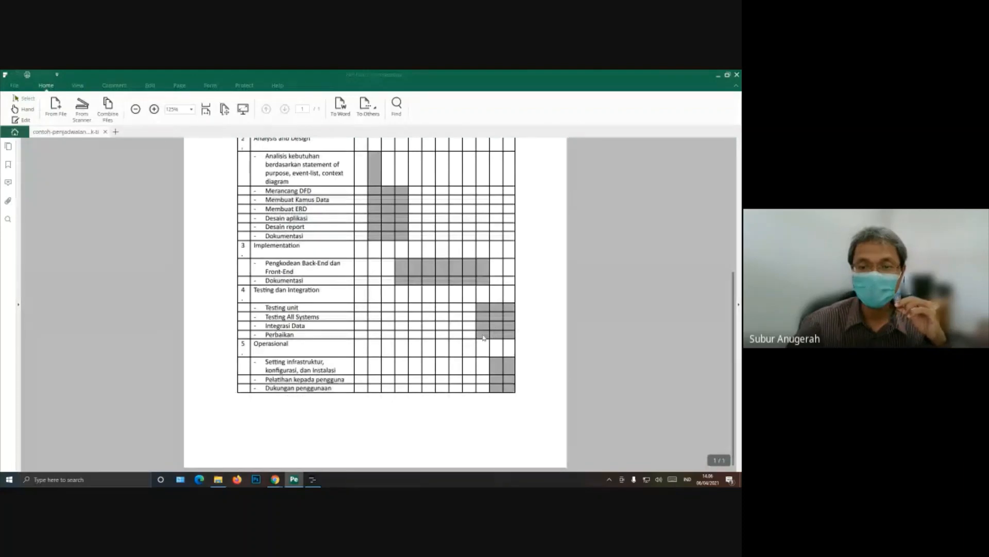
scroll(483, 337, "up", 3)
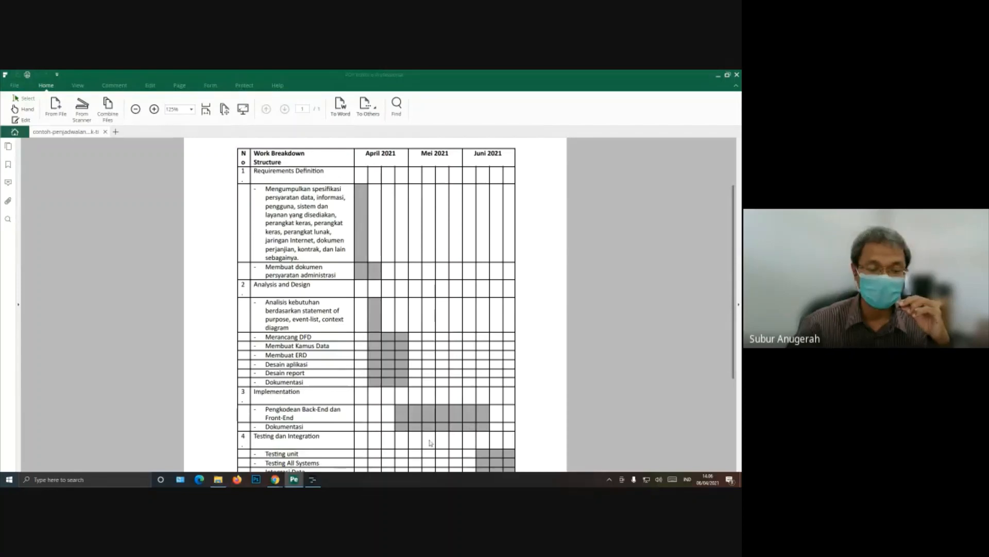
left_click(313, 479)
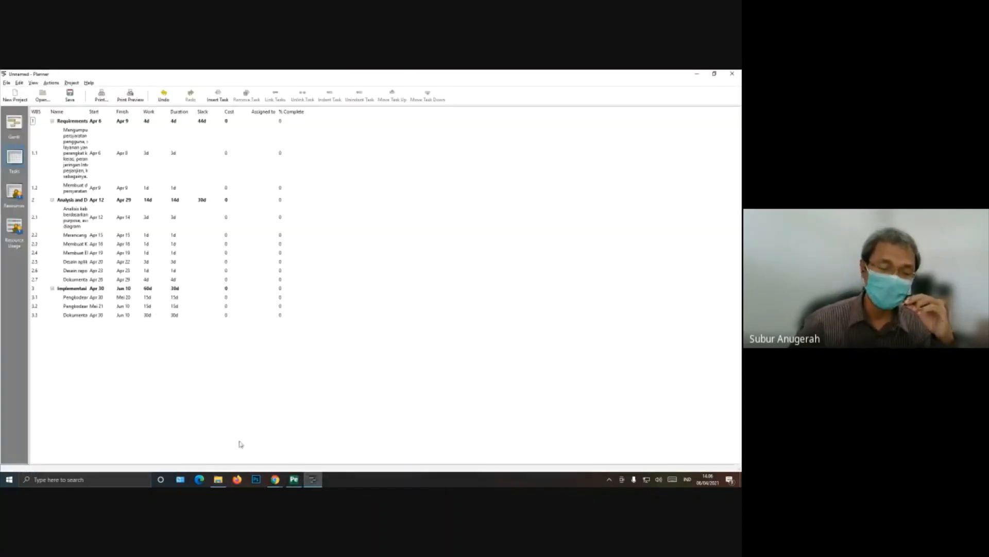
left_click(293, 480)
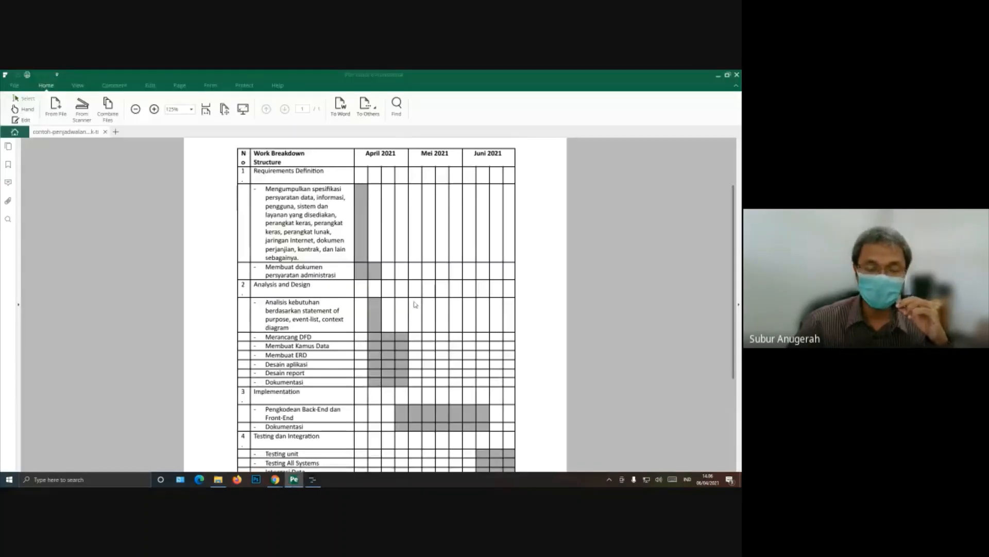
scroll(415, 305, "down", 3)
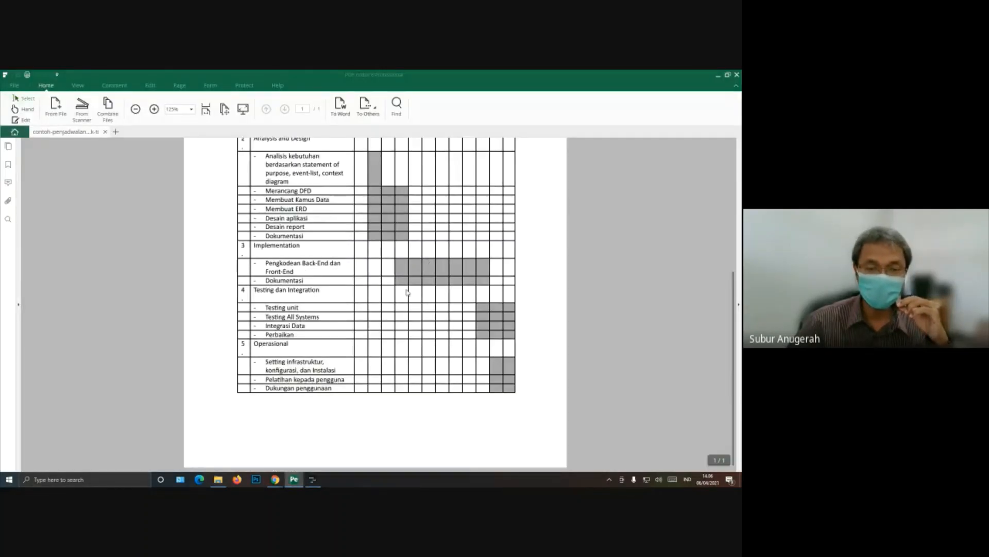
left_click(313, 479)
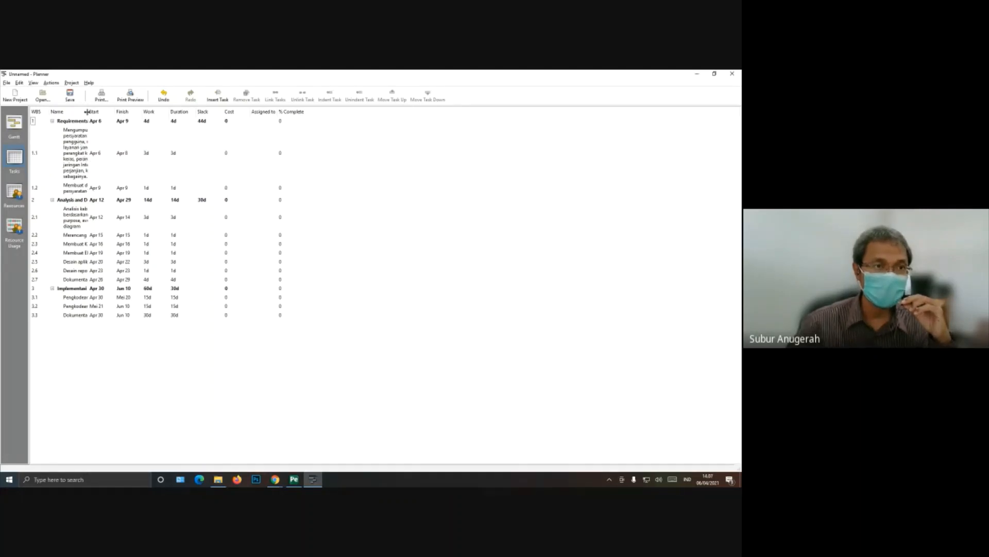
Step: Widen the task table's Name column and examine the resource assignment of the first Requirements Definition subtask
left_click_drag(86, 112, 175, 113)
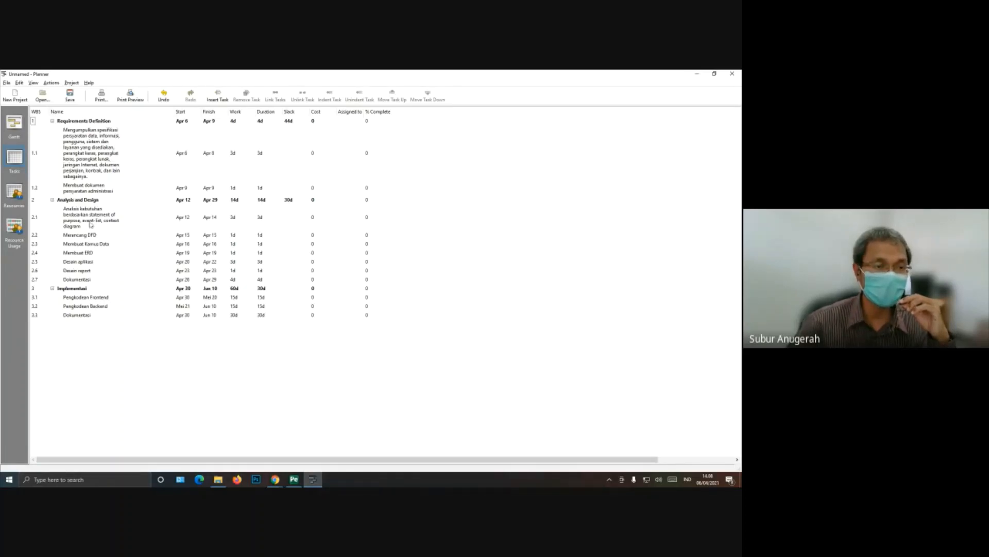
left_click(105, 163)
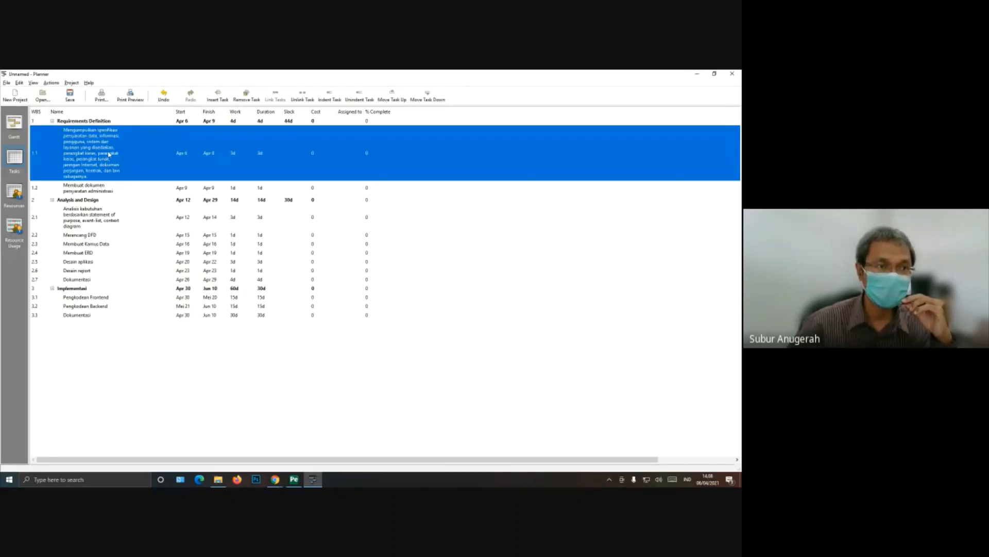
right_click(109, 154)
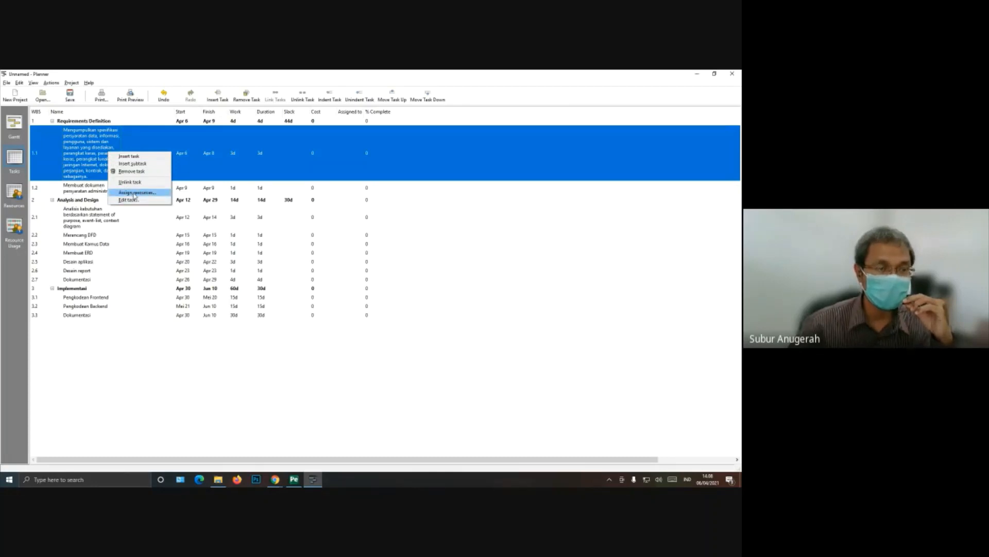
left_click(134, 192)
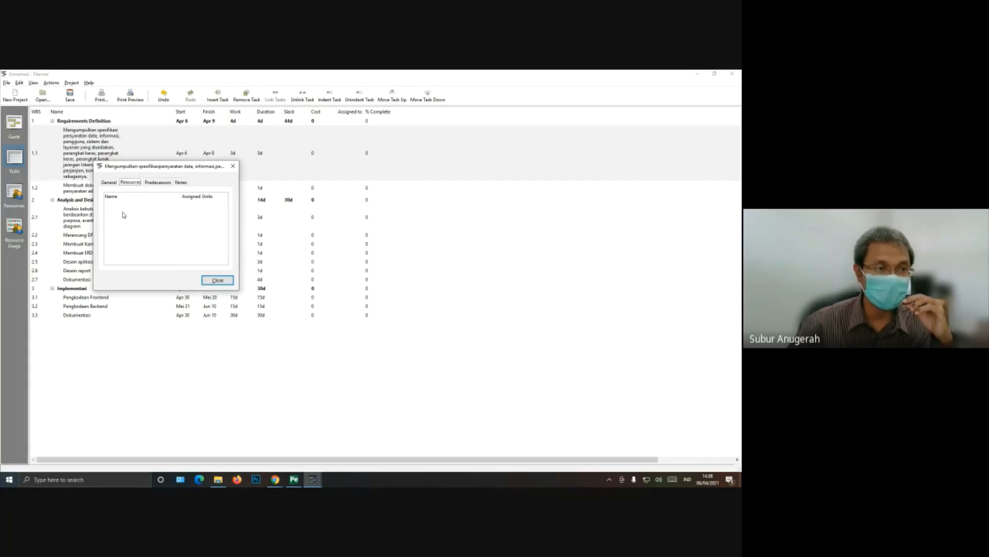
left_click(218, 281)
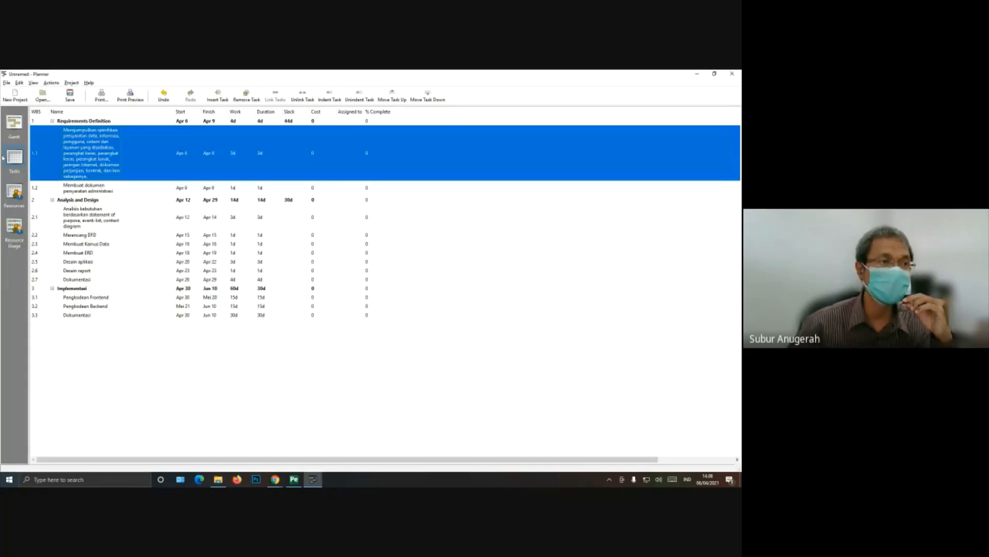
left_click(18, 160)
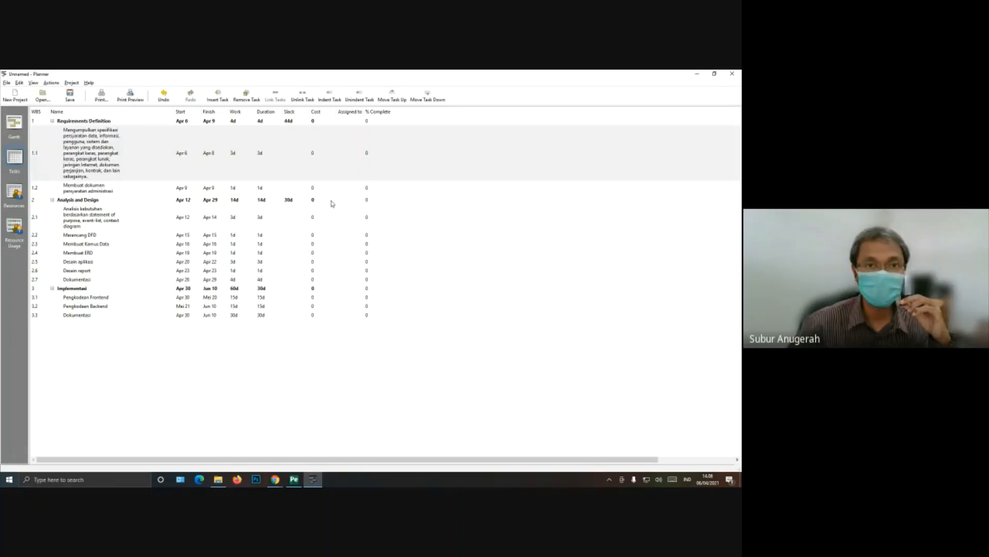
Step: Add a resource group named "Surveyor" in the Group Editor and enter its manager's name
left_click(14, 194)
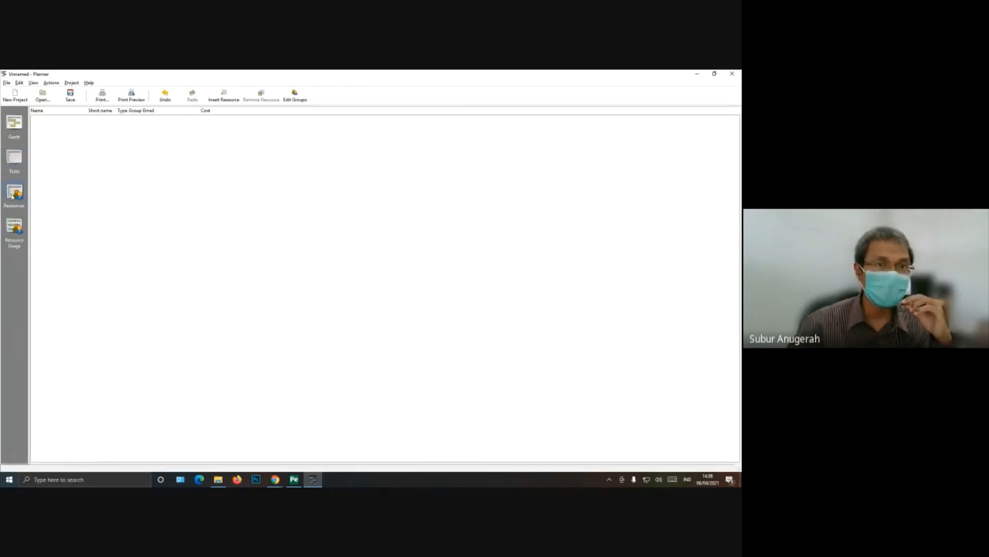
left_click(295, 95)
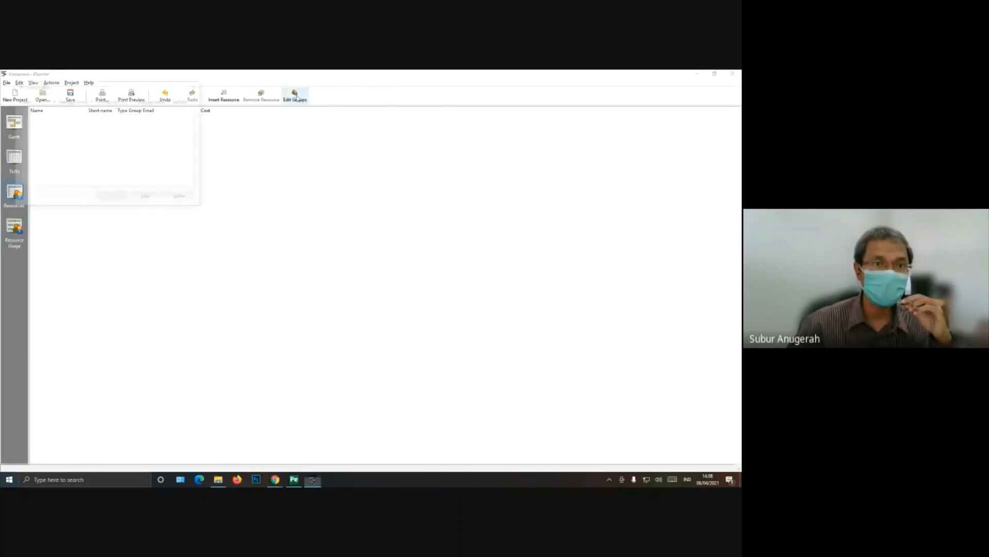
left_click(147, 198)
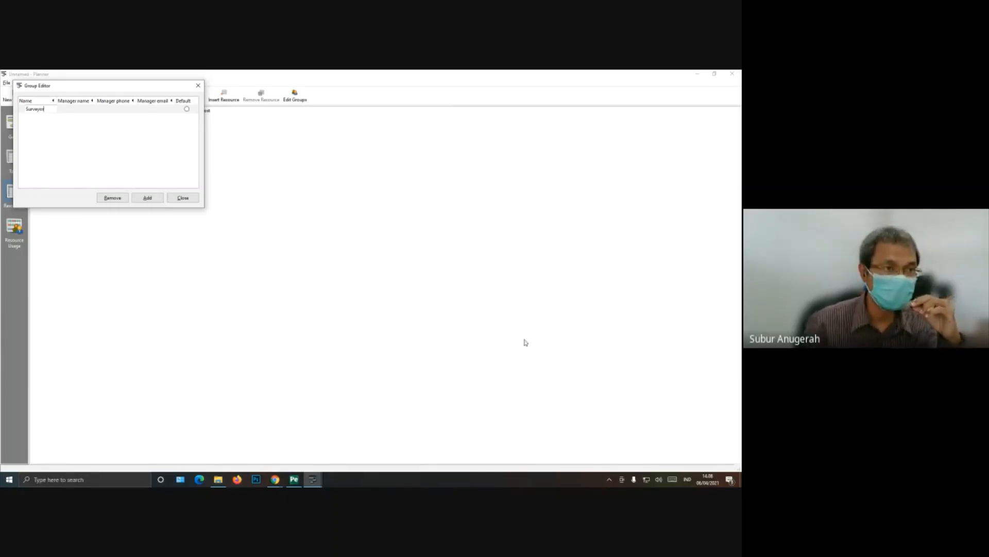
left_click(39, 131)
left_click(72, 110)
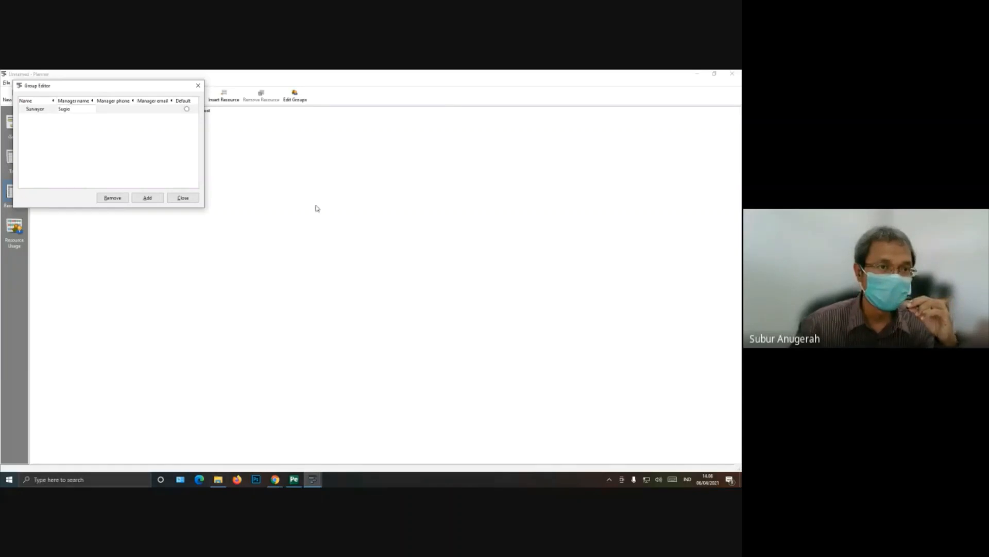
left_click(162, 146)
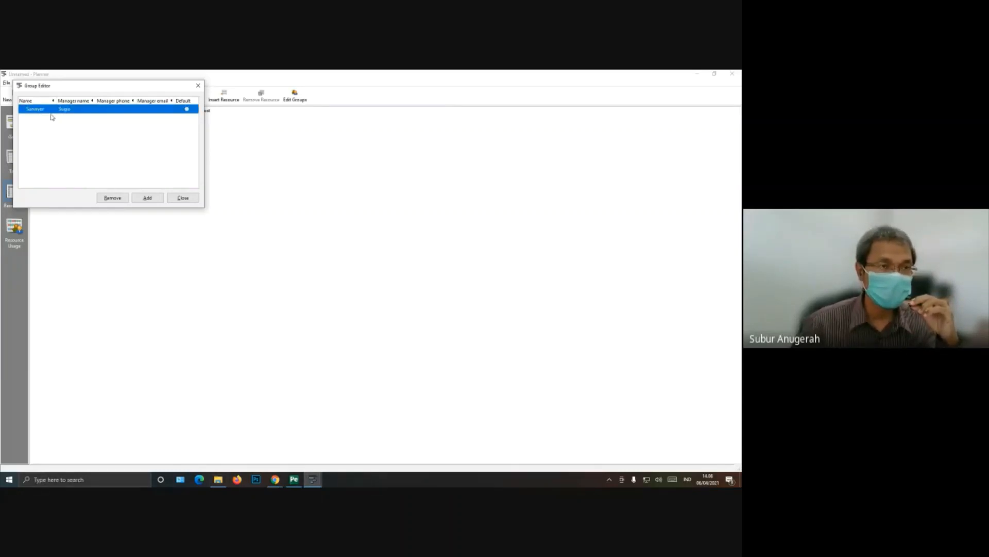
Step: Add a resource group named "Analis" in the Group Editor and enter its manager's name
left_click_drag(77, 93, 339, 139)
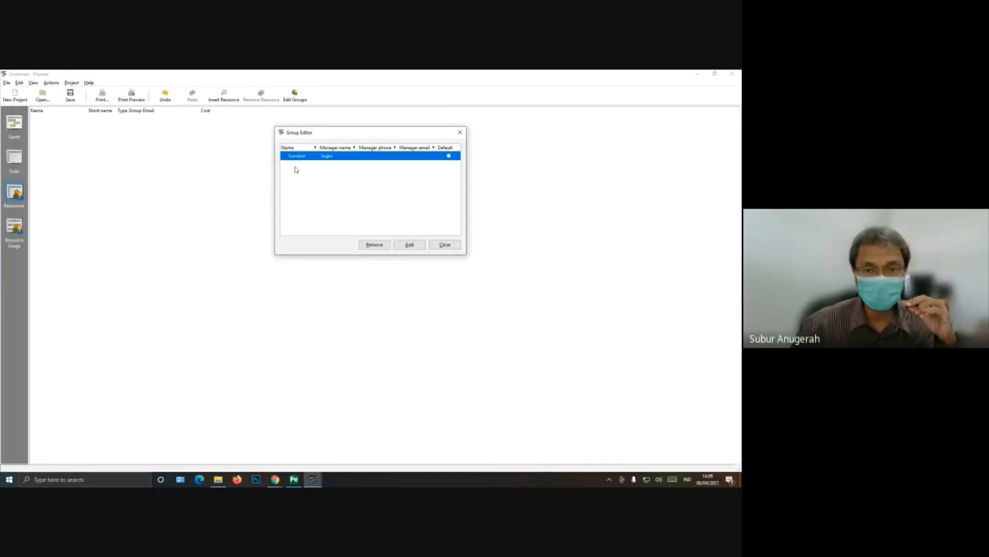
left_click(423, 246)
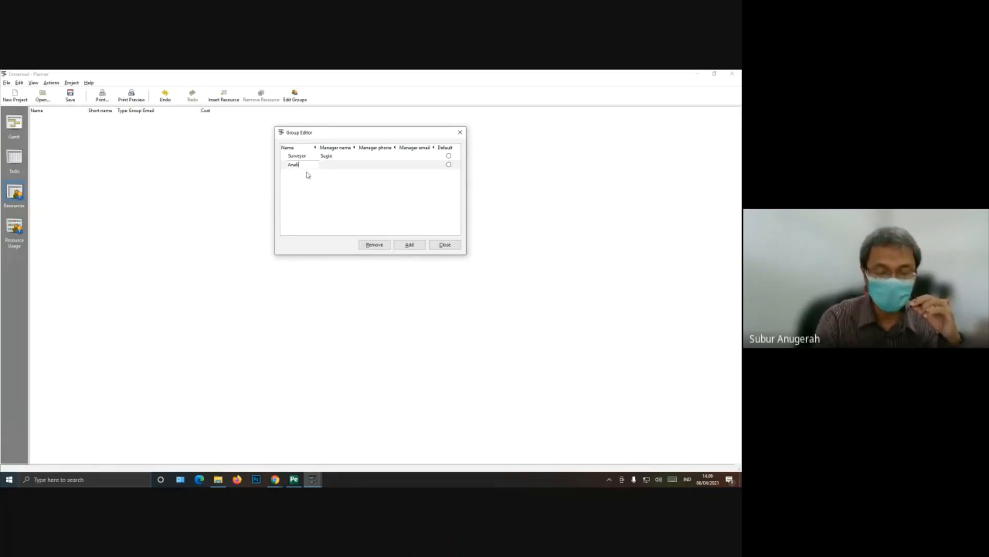
key("Return")
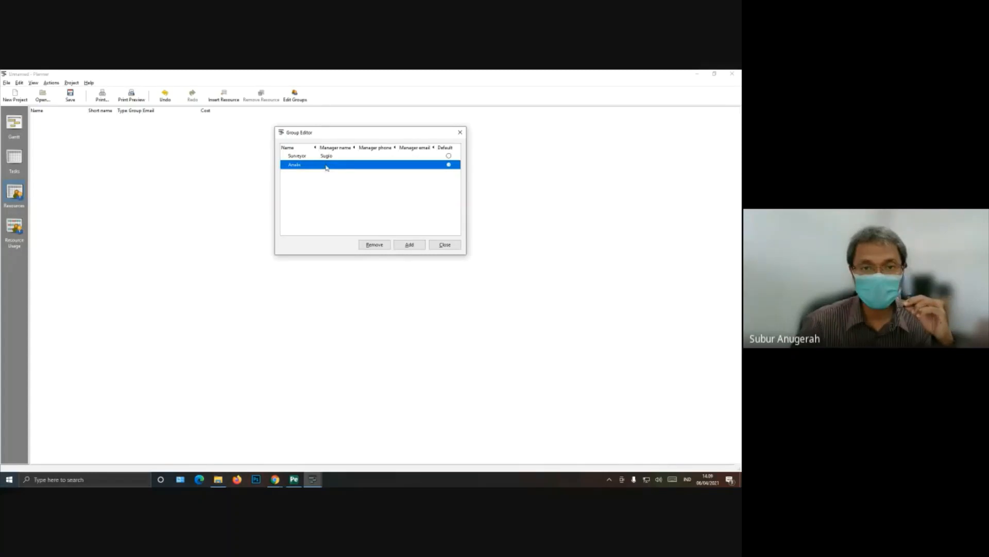
left_click(327, 164)
type("B")
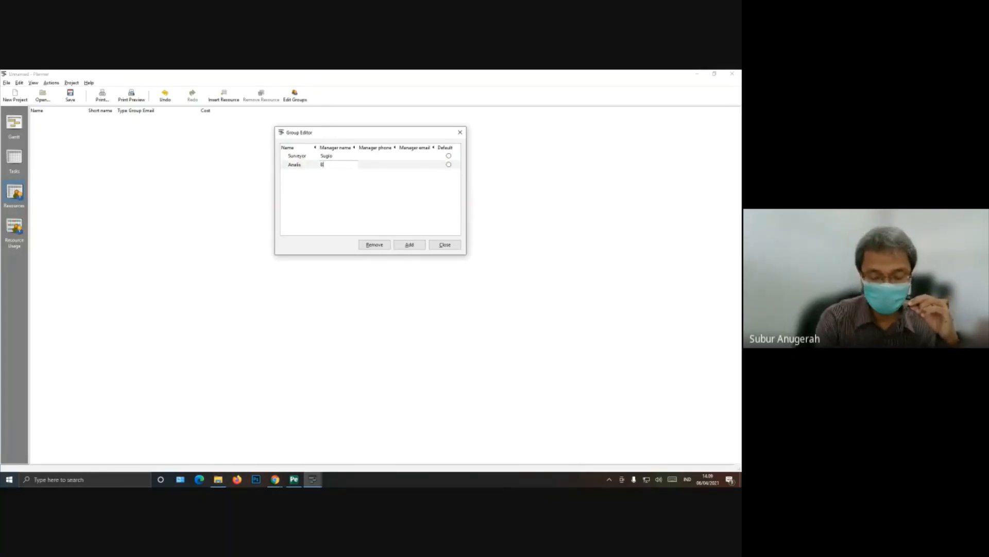
type("udi")
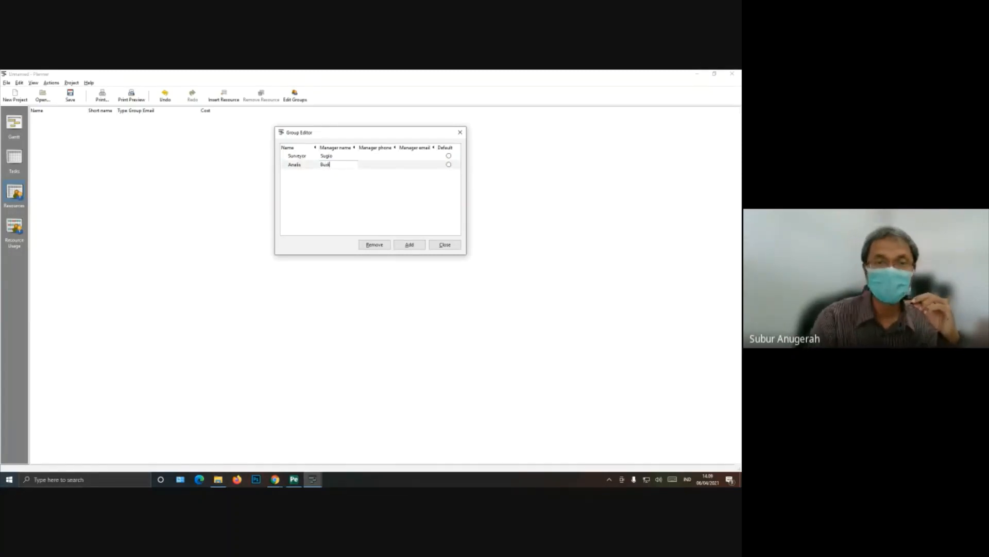
key("Return")
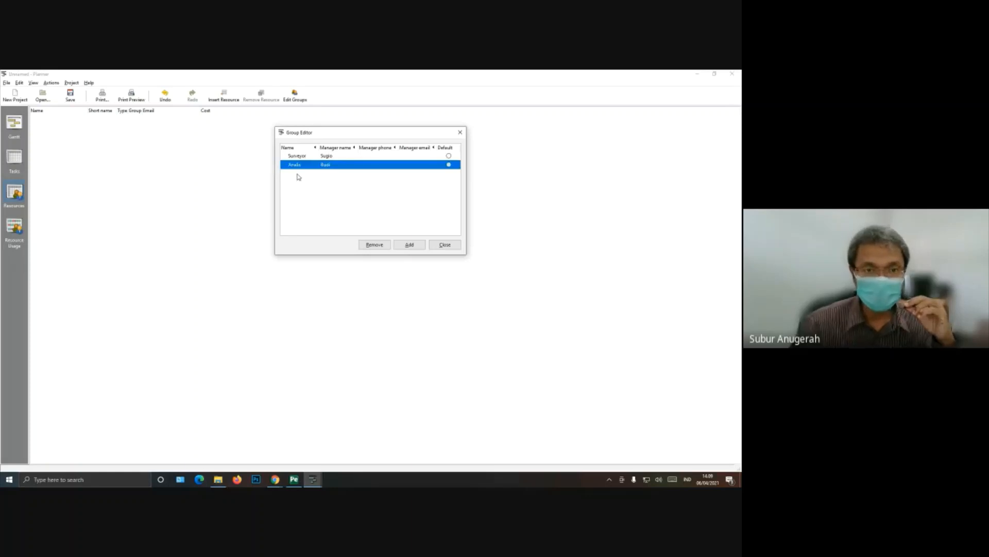
Step: Add a resource group named "Desainer" and enter its manager's name
left_click(409, 245)
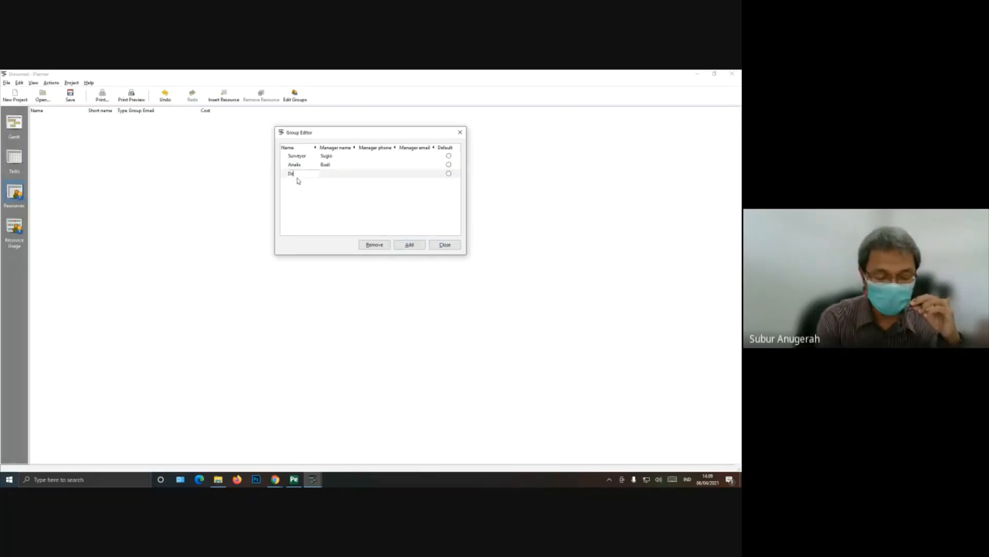
type("Desainer")
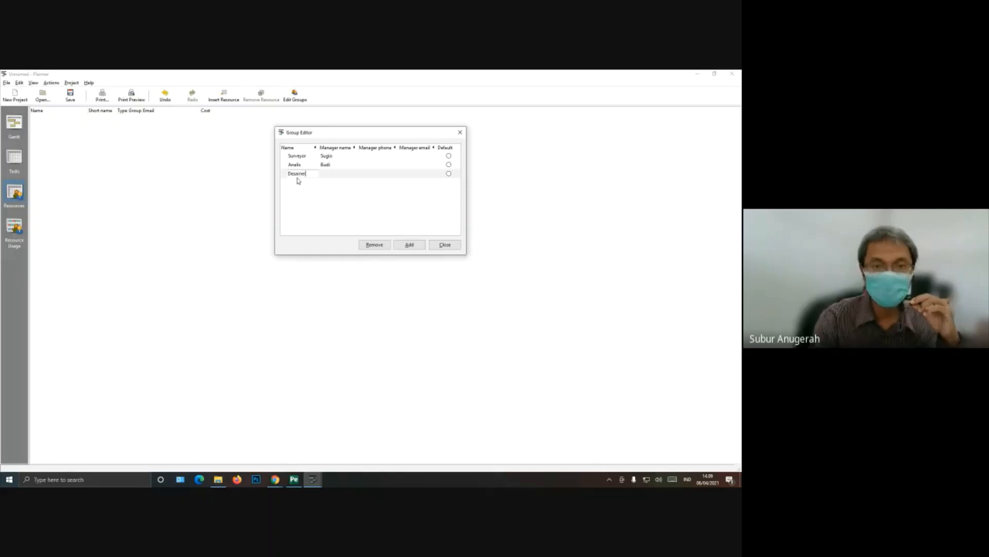
left_click(324, 175)
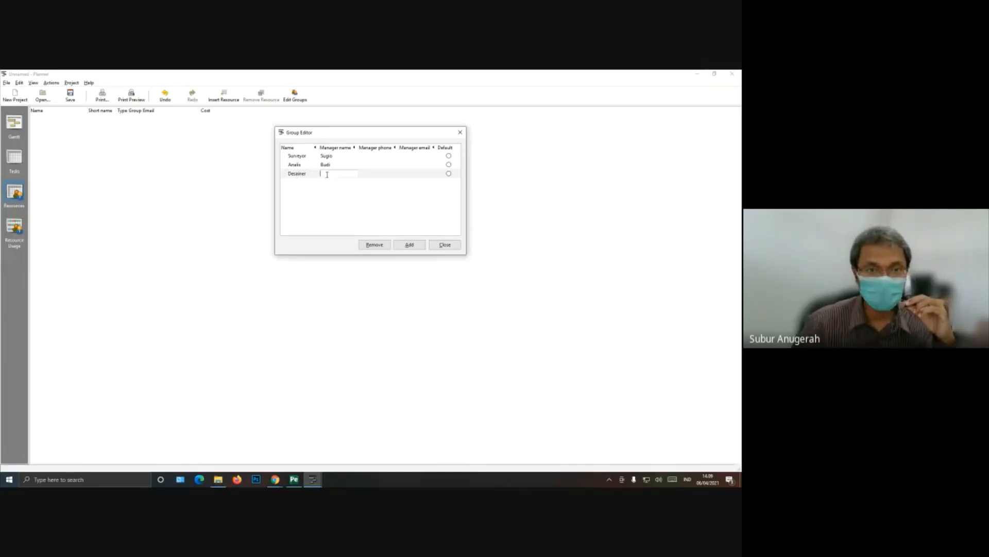
type("Susi")
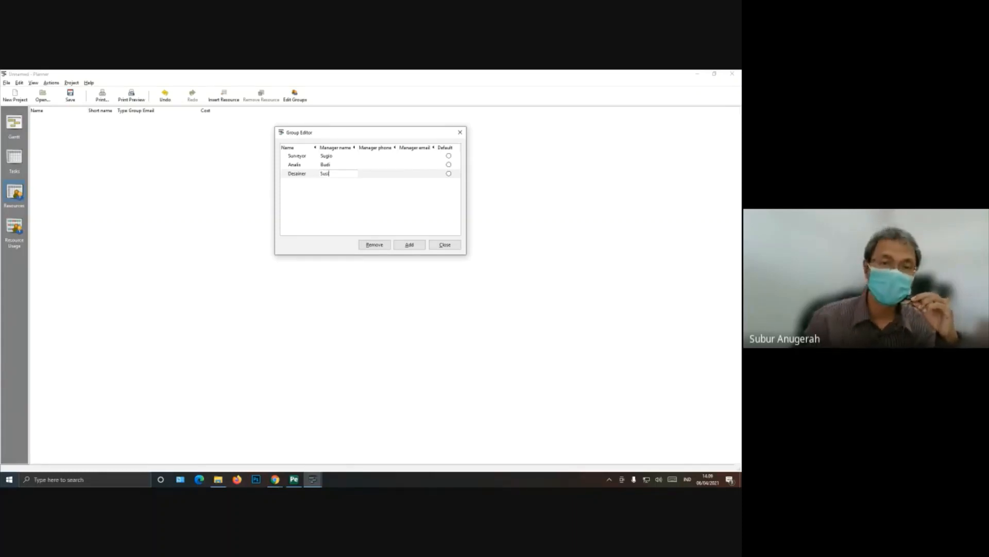
left_click(333, 199)
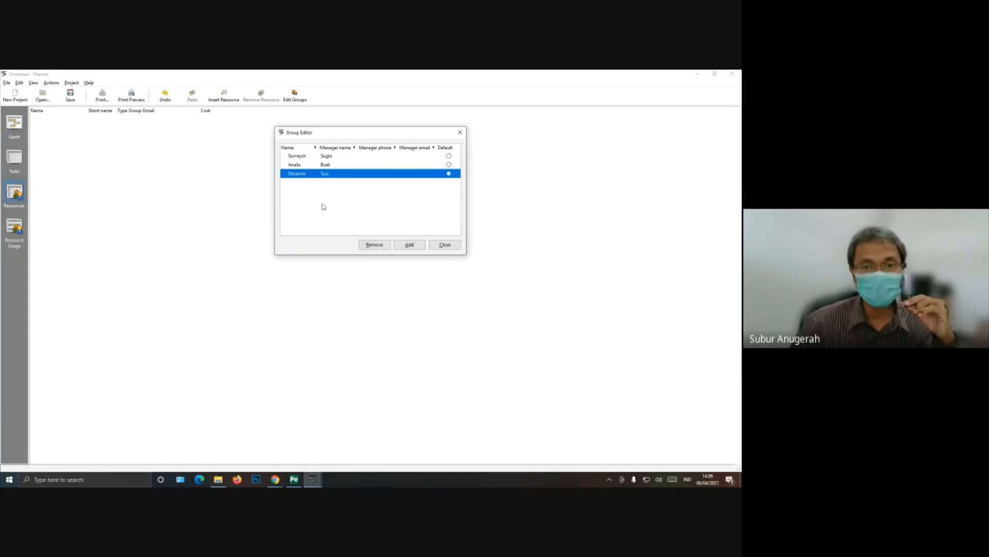
Step: Add a resource group named "Programmer" and enter its manager's name
left_click(410, 245)
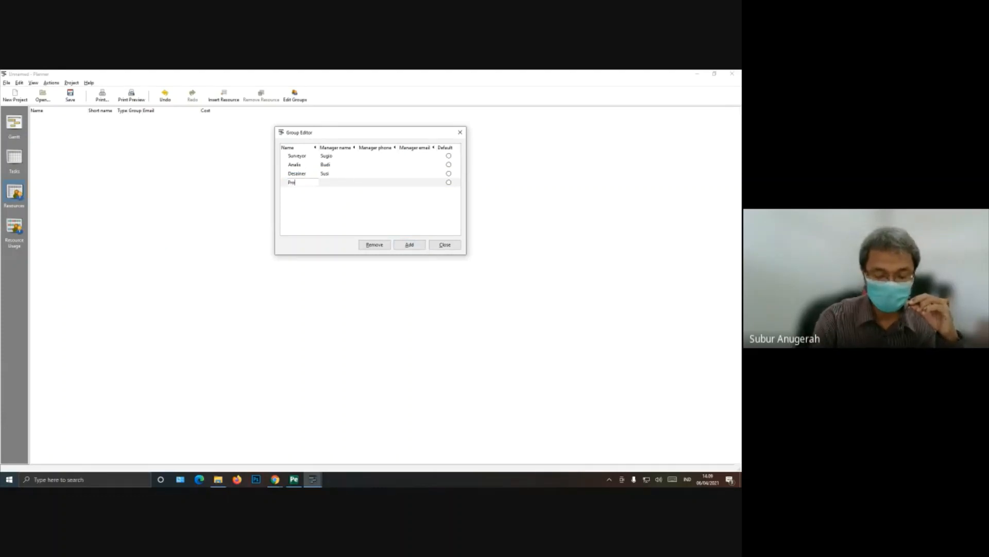
type("Programmer")
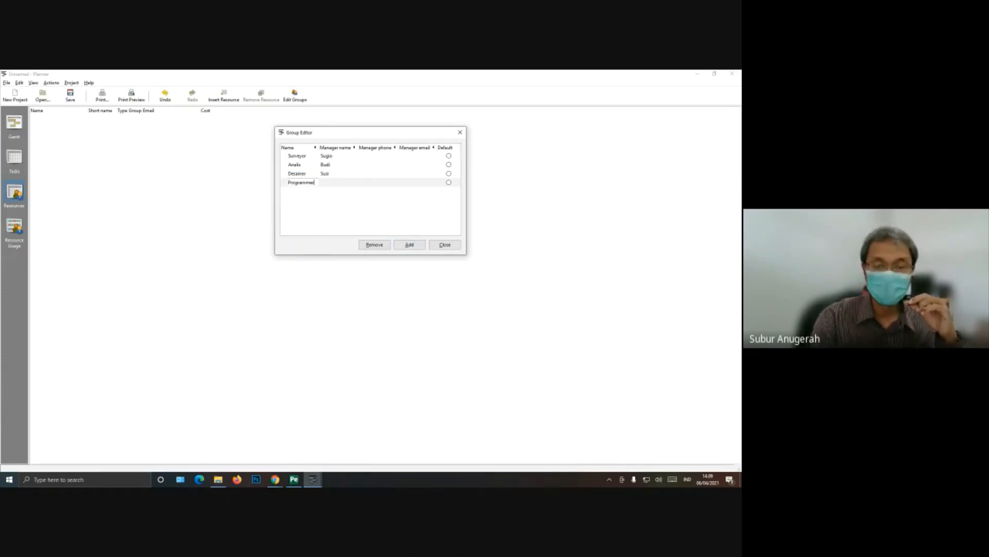
key("Return")
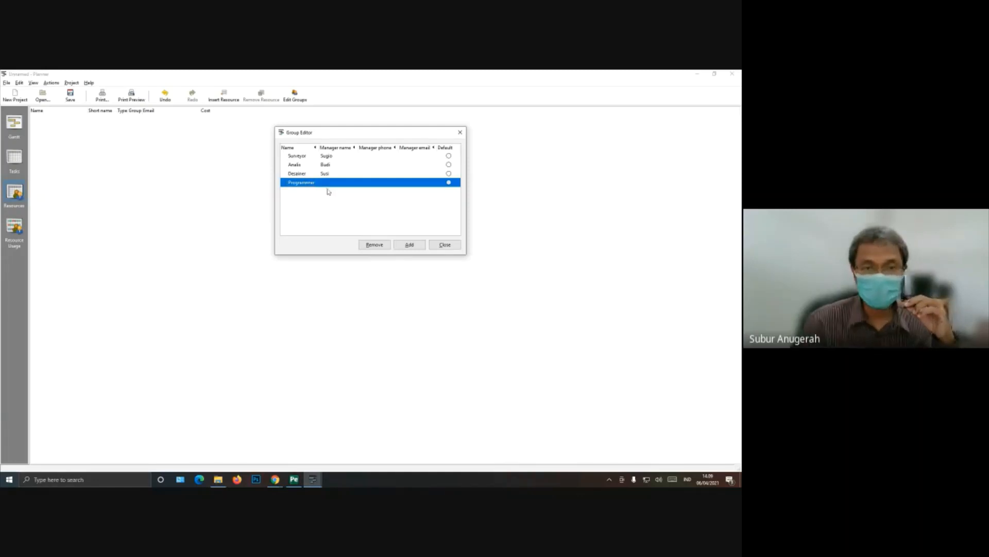
left_click(328, 181)
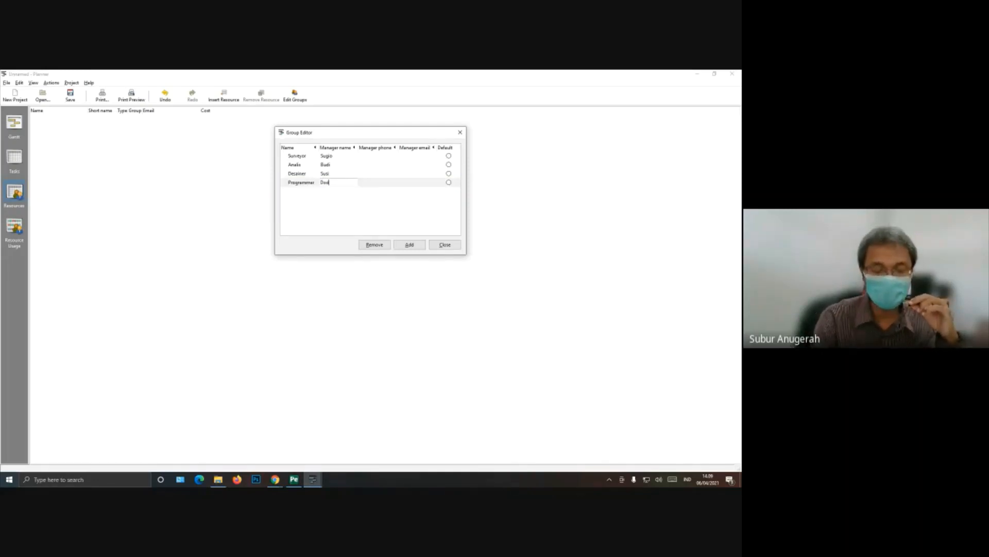
key("Return")
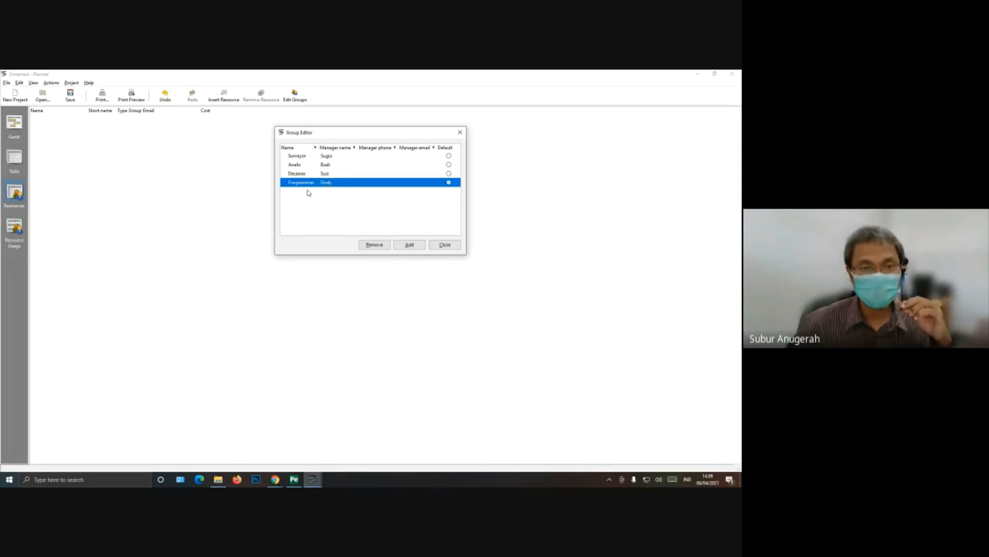
Step: Add a resource group named "Tester", enter its manager's name, and close the Group Editor
left_click(408, 245)
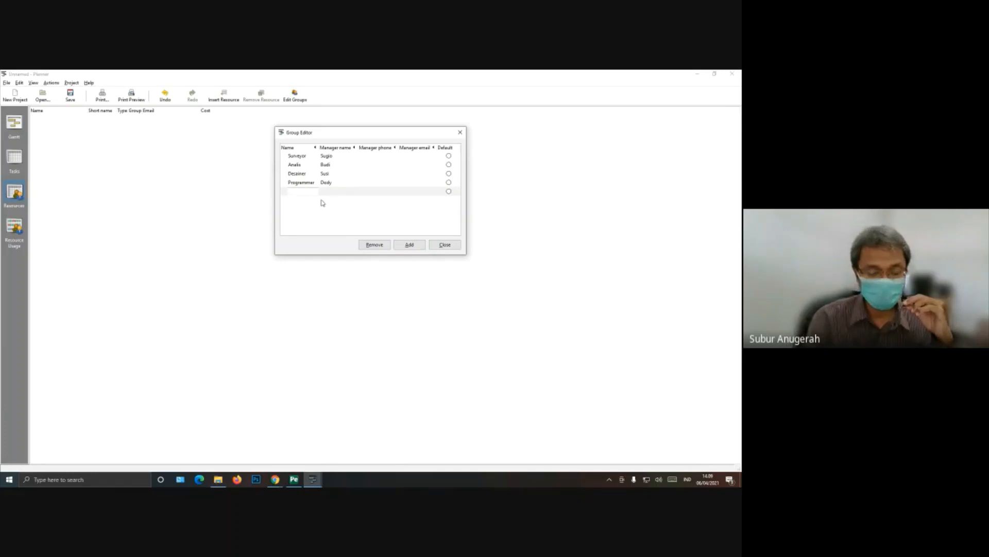
type("T")
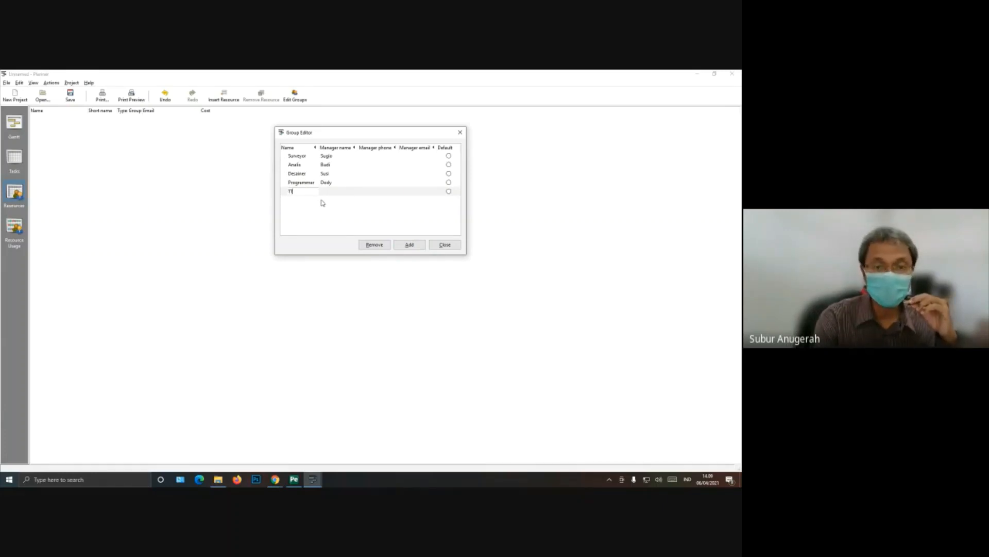
type("es")
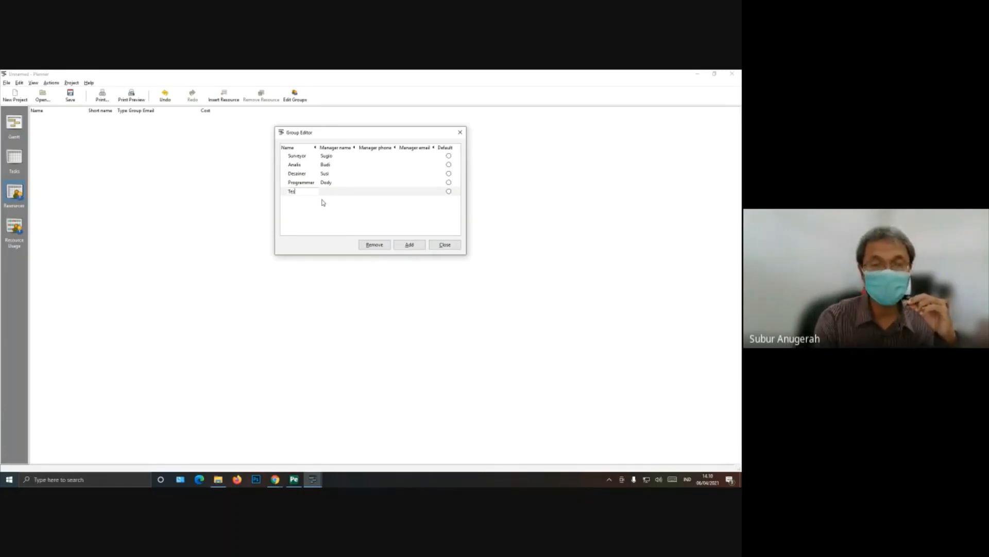
type("ter")
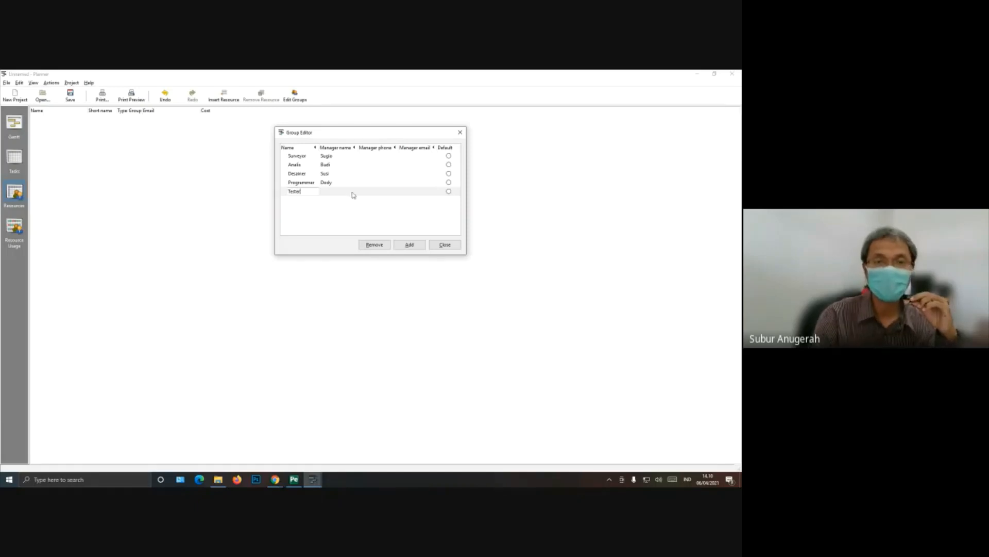
left_click(353, 195)
left_click(329, 190)
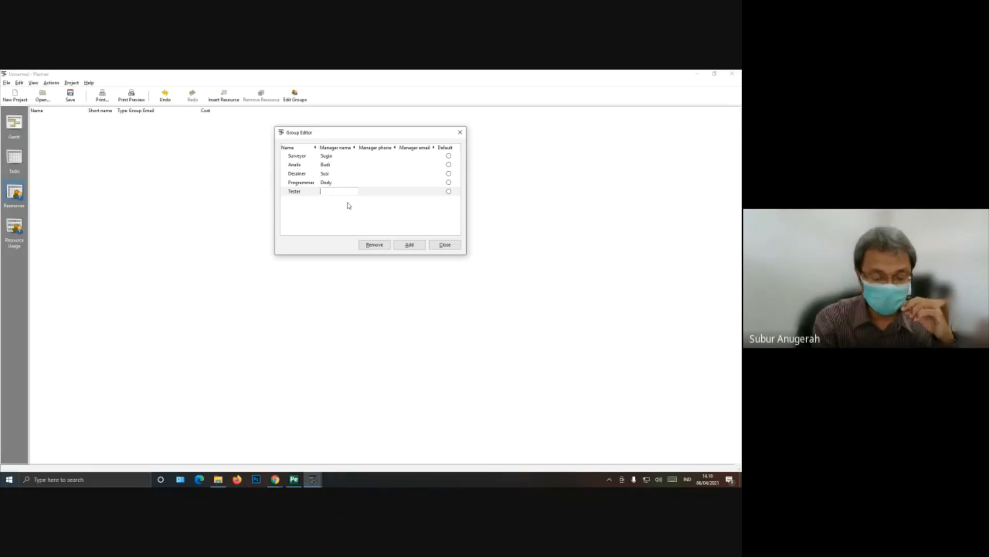
type("Iwan")
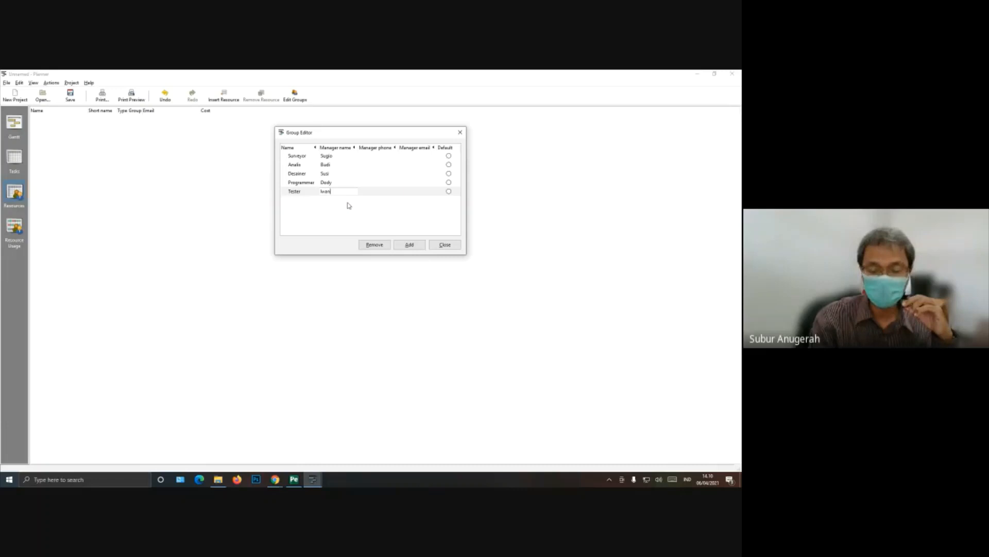
key("Return")
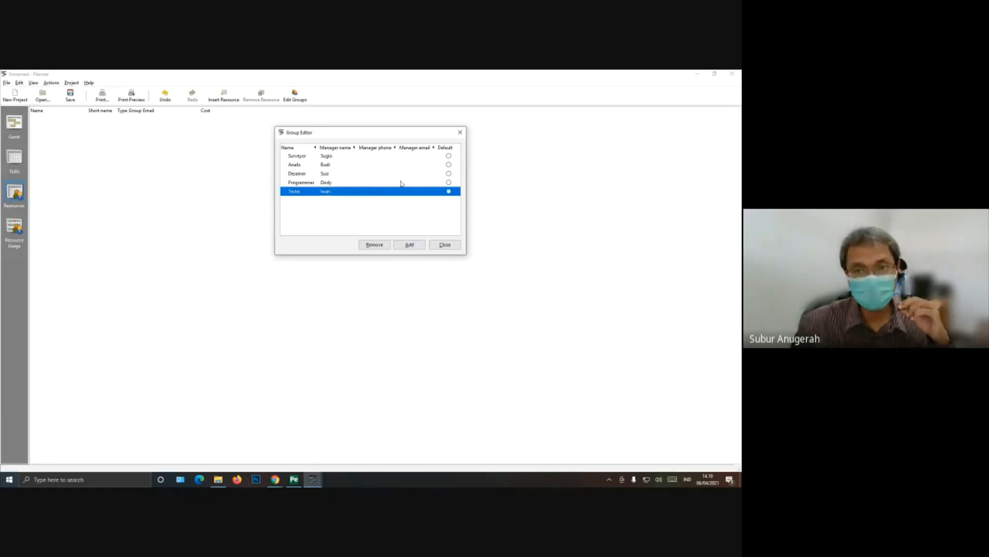
left_click(444, 244)
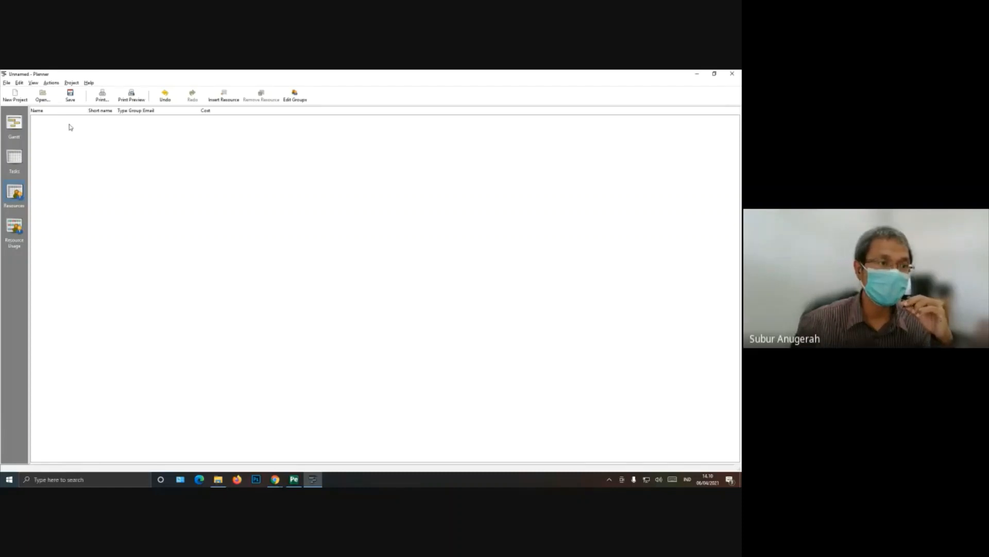
Step: Check which resources can be assigned to the first Requirements Definition subtask in the task table
left_click(14, 158)
right_click(125, 167)
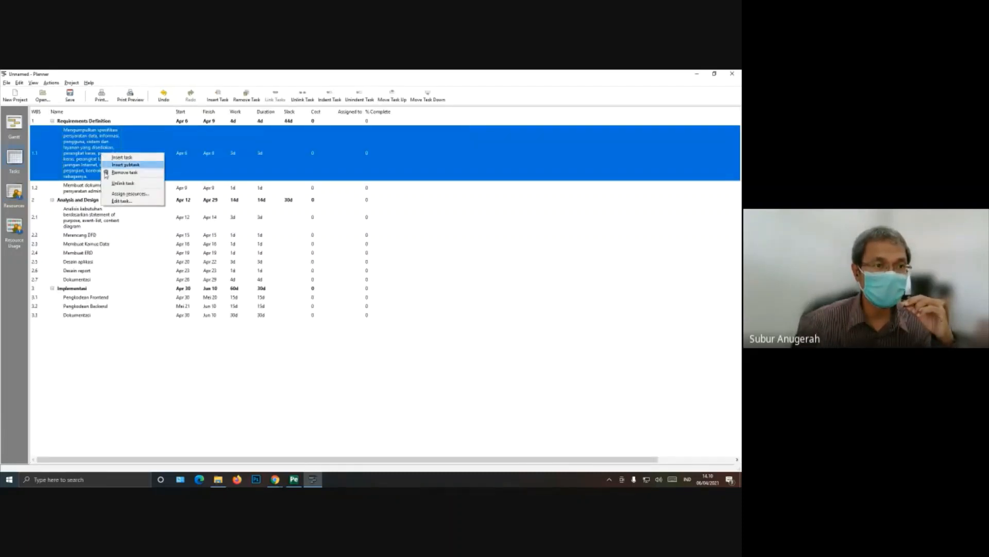
left_click(112, 193)
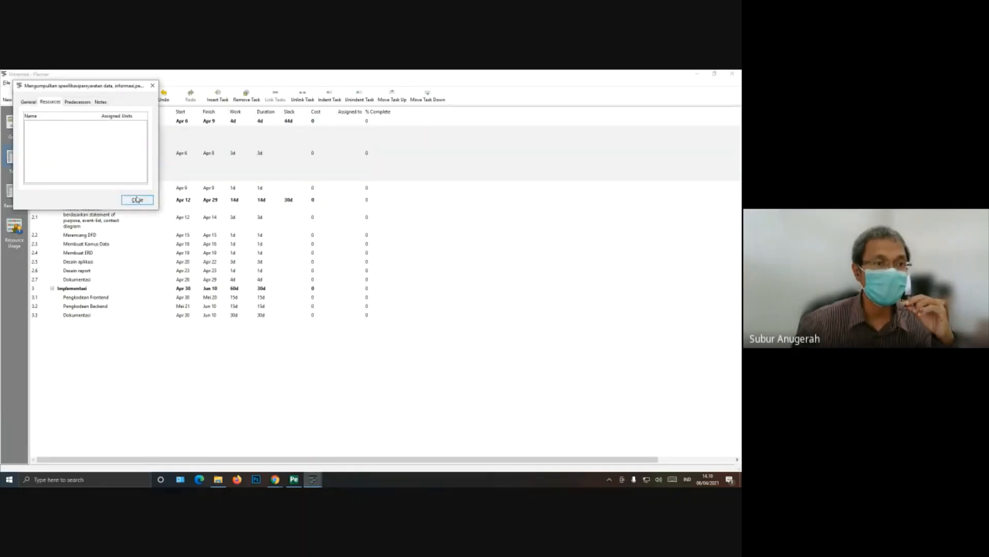
left_click(136, 200)
Step: Insert a new resource in the resource list and enter the person's name and short name
left_click(16, 194)
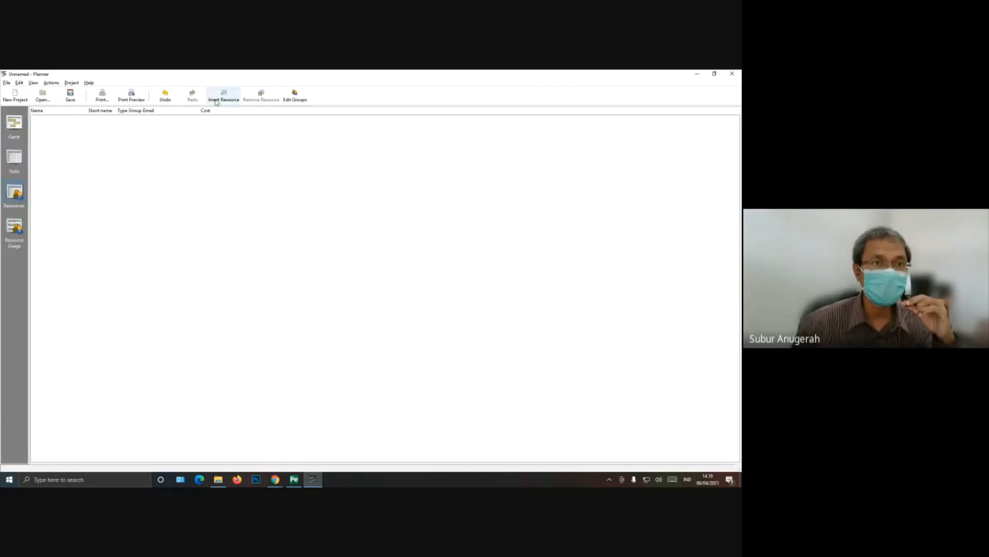
left_click(224, 100)
left_click(54, 116)
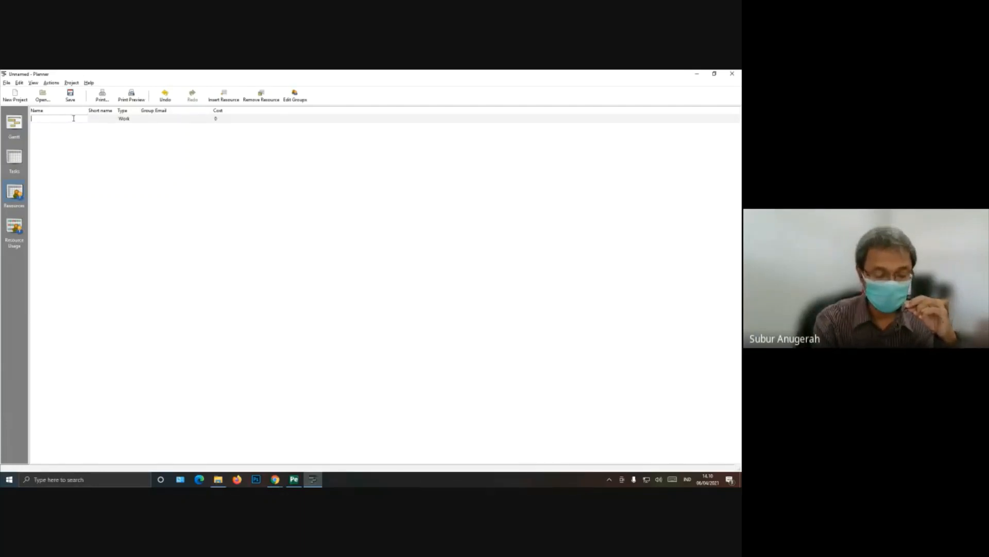
type("Ikhwan")
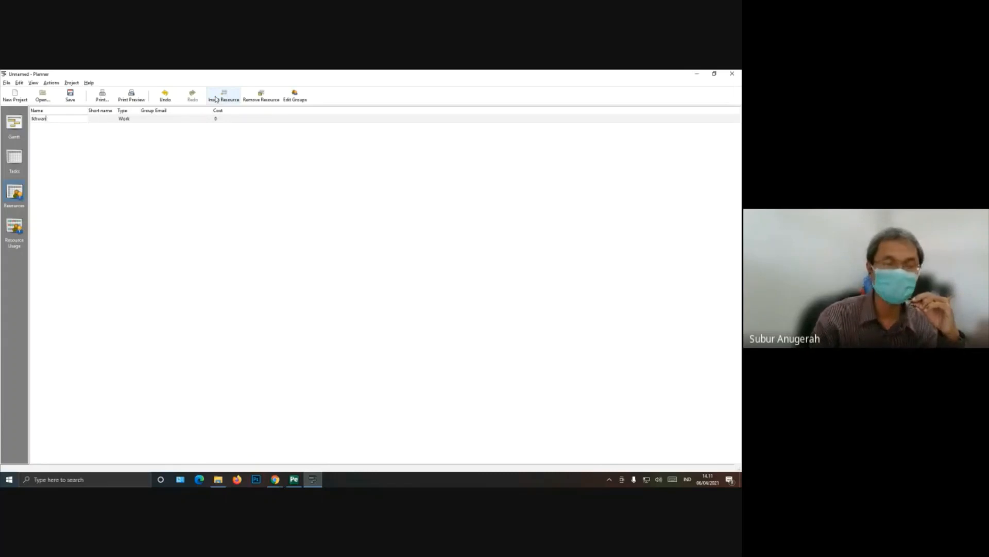
key("Return")
left_click(107, 120)
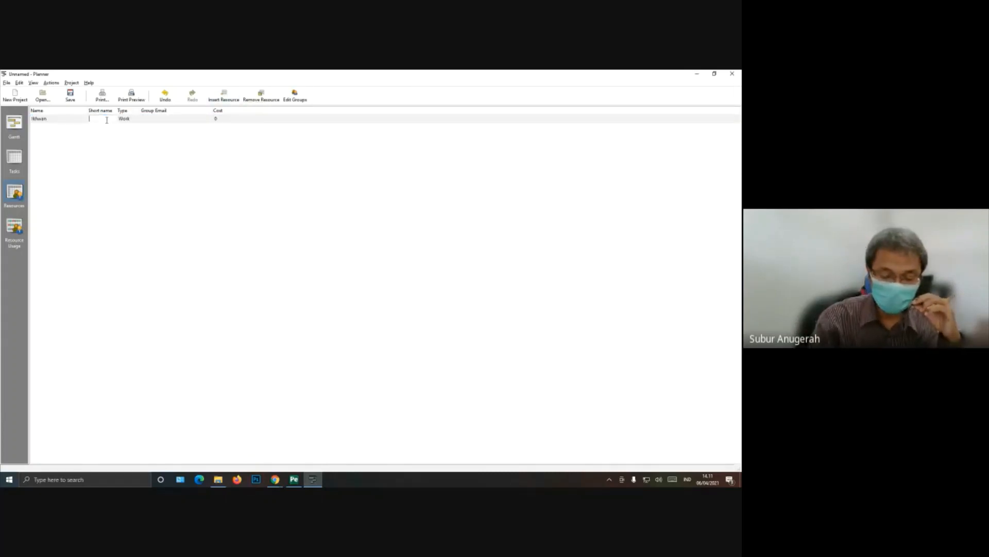
type("IK")
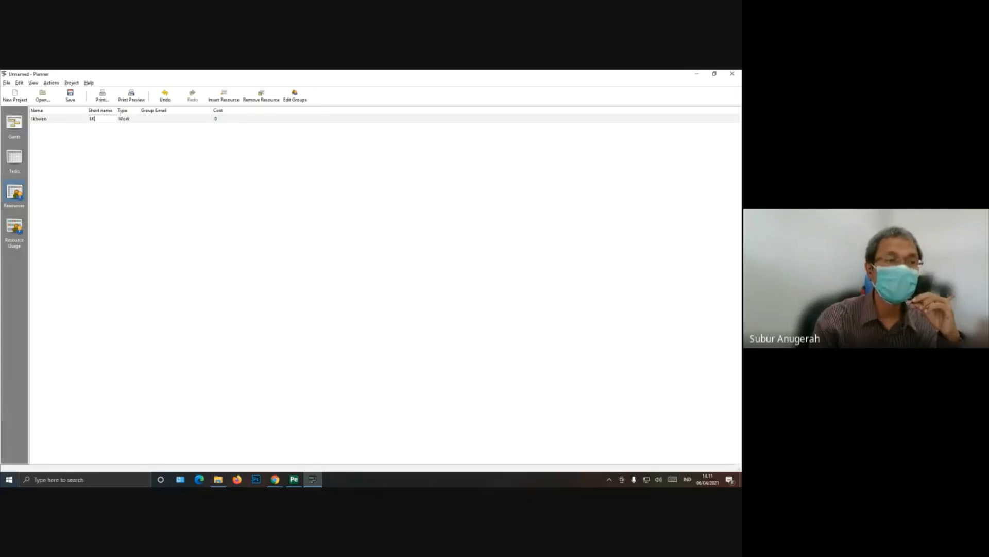
key("BackSpace")
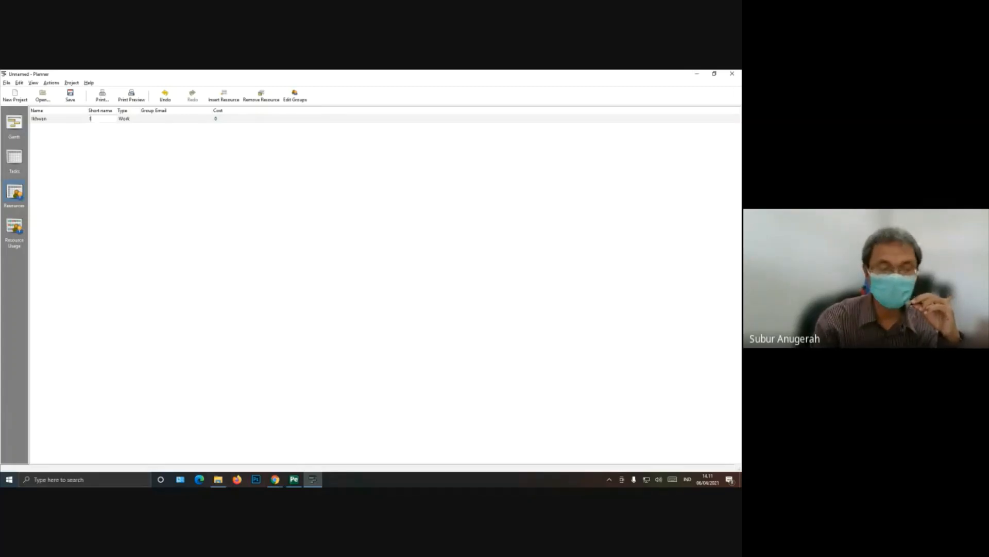
key("Return")
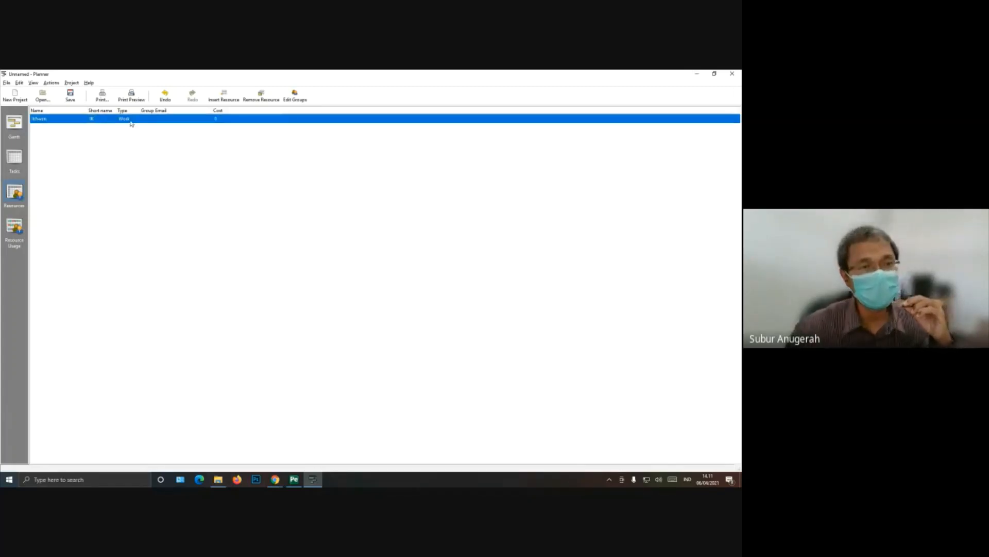
Step: Widen the Type column of the resource list to make room around the new resource's type
left_click(132, 120)
left_click(135, 118)
left_click(134, 120)
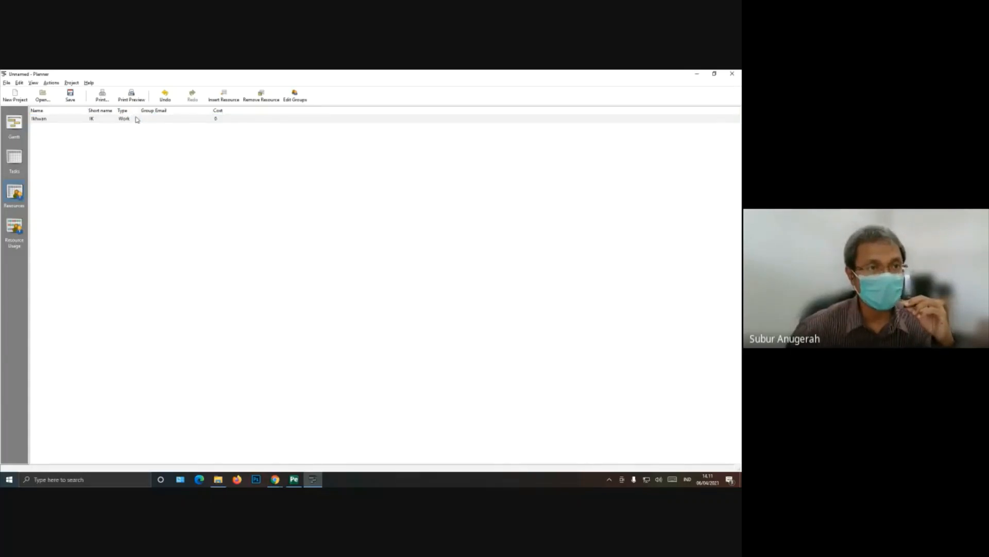
left_click_drag(140, 110, 174, 109)
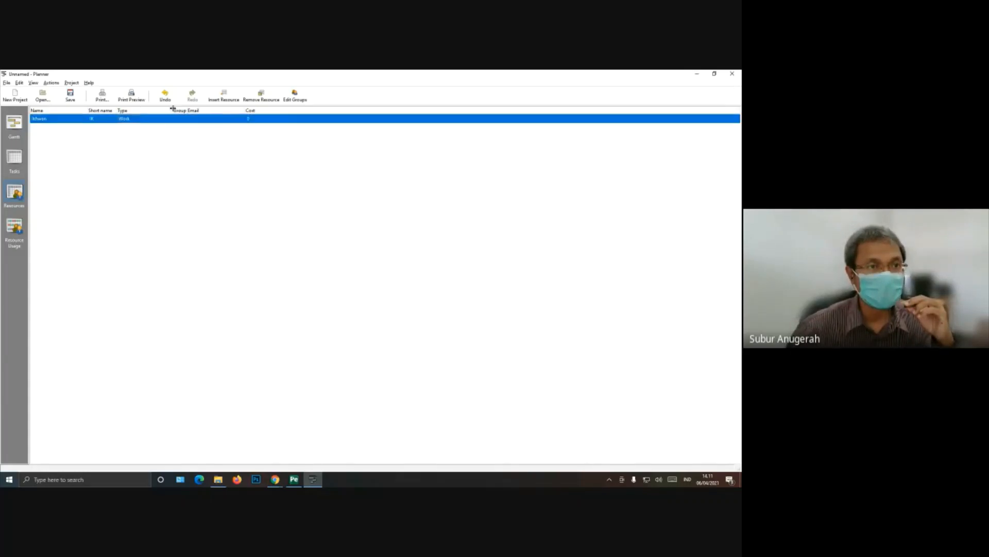
Step: Choose Work as the type of the new resource
left_click(144, 120)
left_click(168, 119)
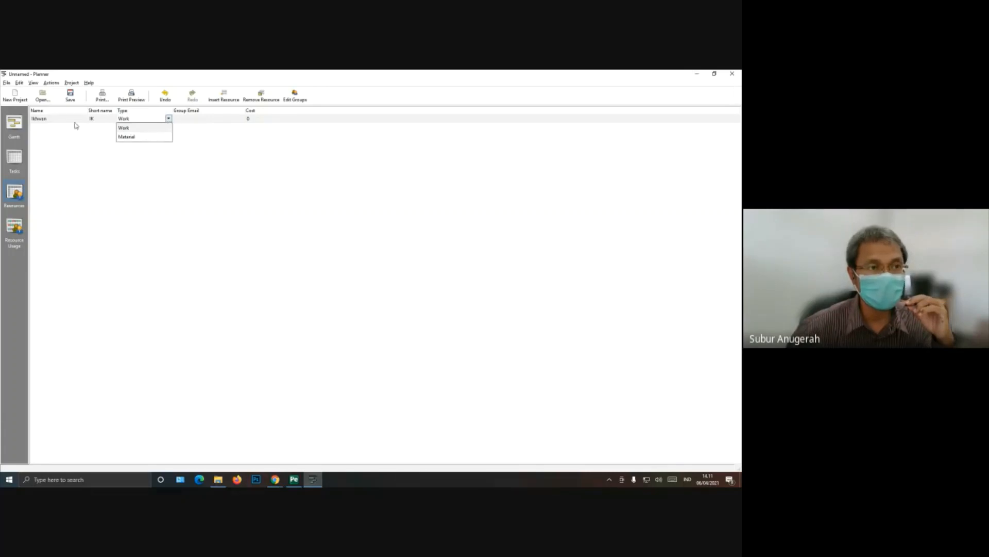
left_click(163, 128)
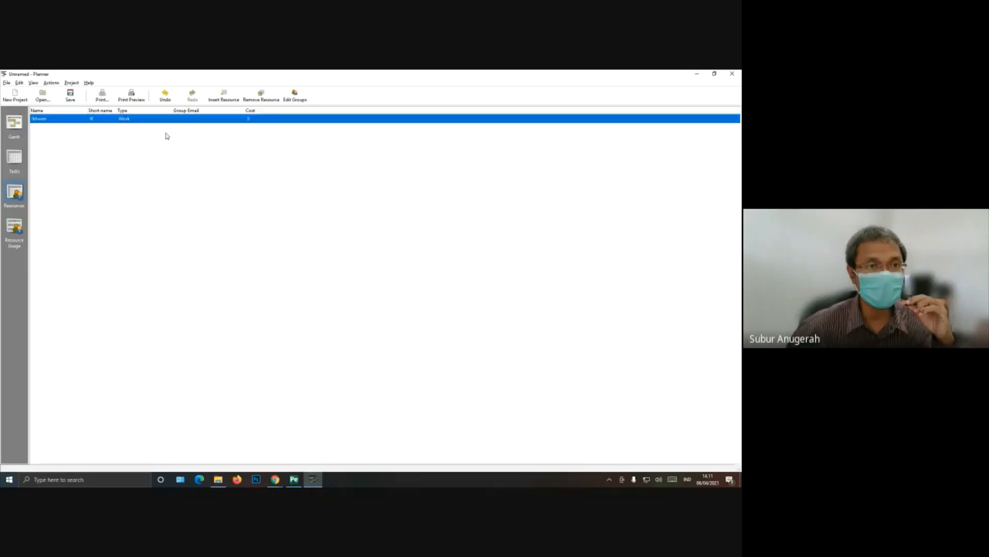
Step: Widen the Group column of the resource list and assign the new resource to the Surveyor group
left_click(182, 118)
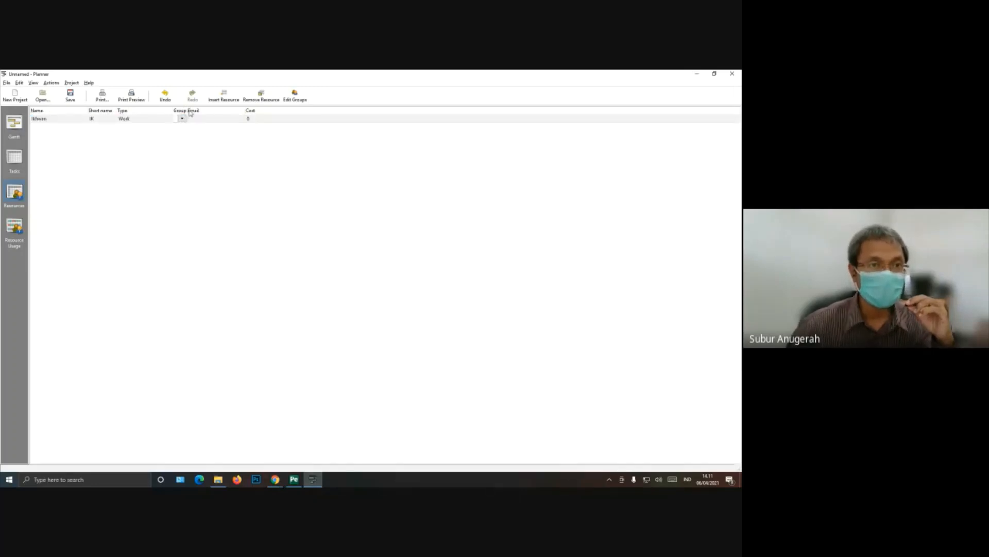
left_click_drag(191, 111, 279, 113)
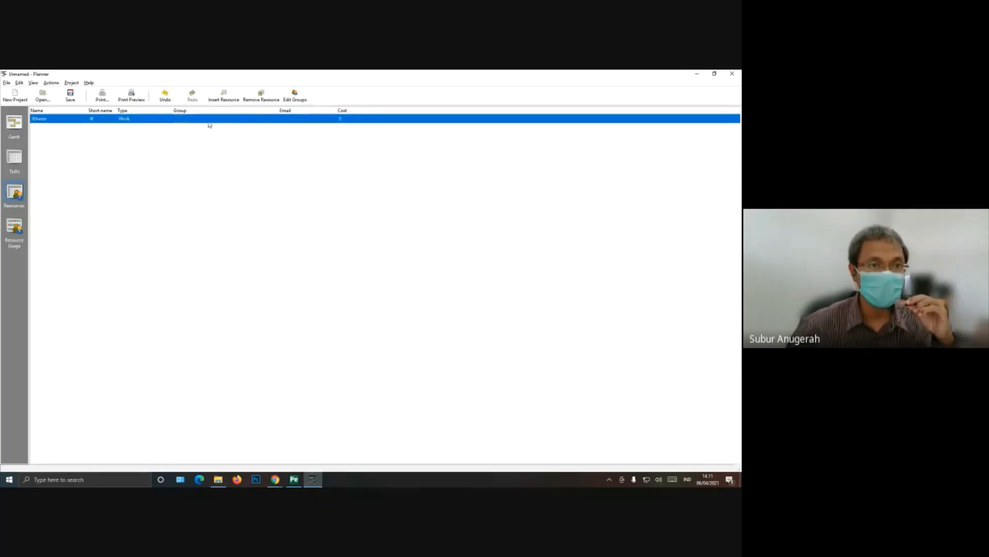
left_click(184, 122)
left_click(275, 119)
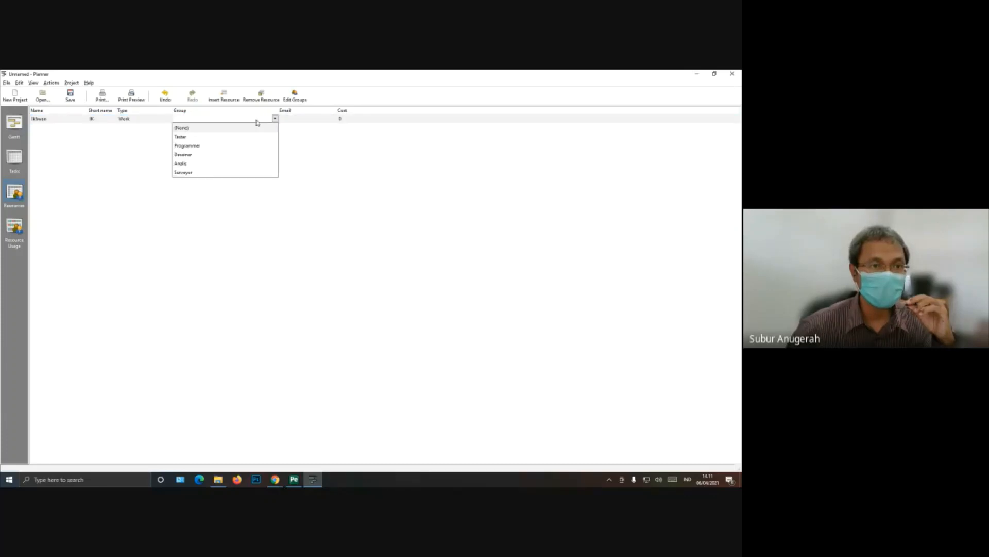
left_click(183, 173)
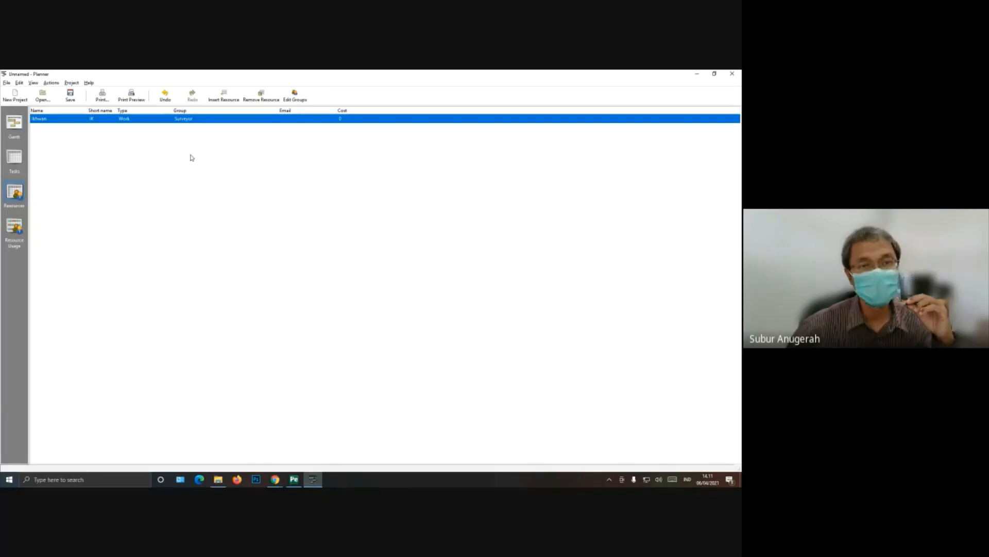
Step: Narrow the Group column and set the Surveyor resource's cost to 30000
left_click(323, 119)
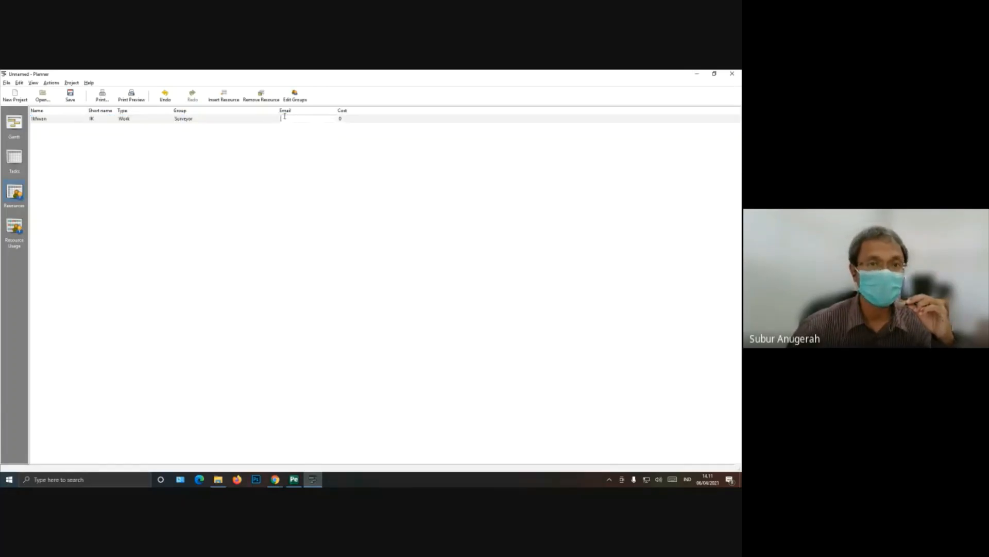
left_click_drag(279, 111, 248, 112)
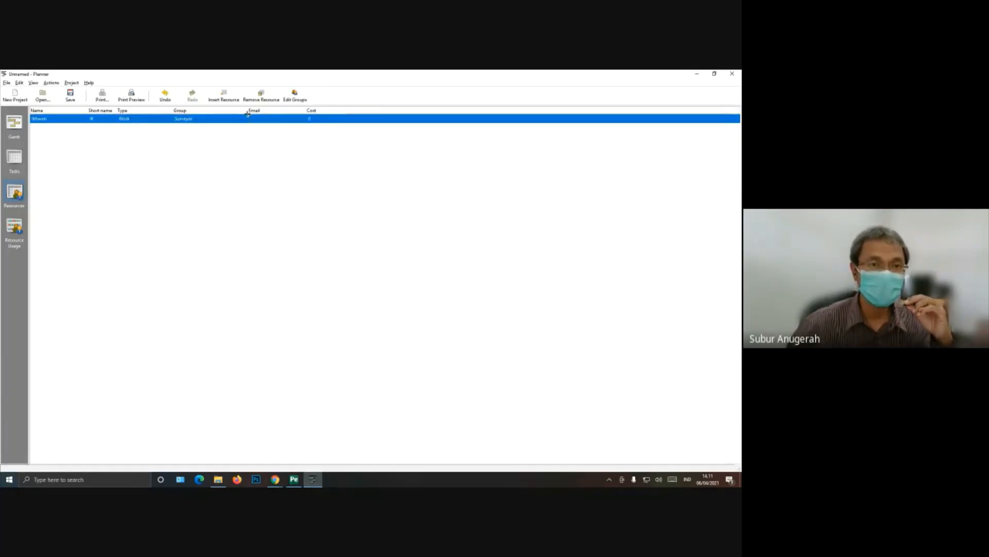
left_click(316, 118)
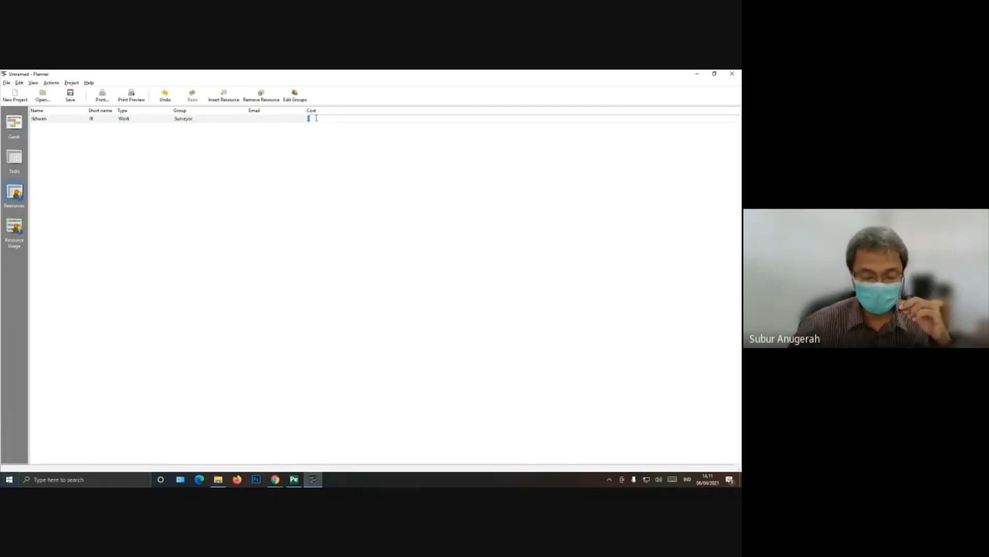
type("3")
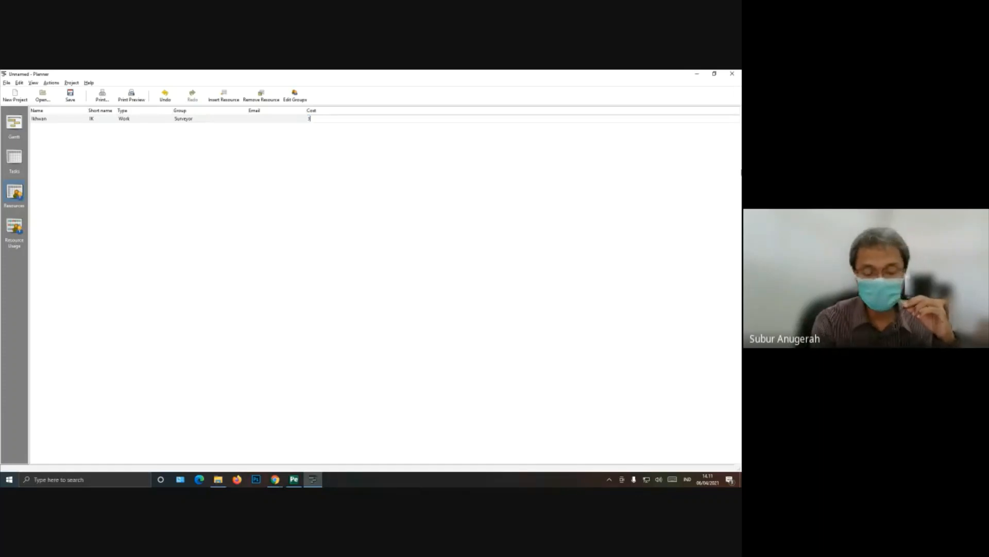
type("0000")
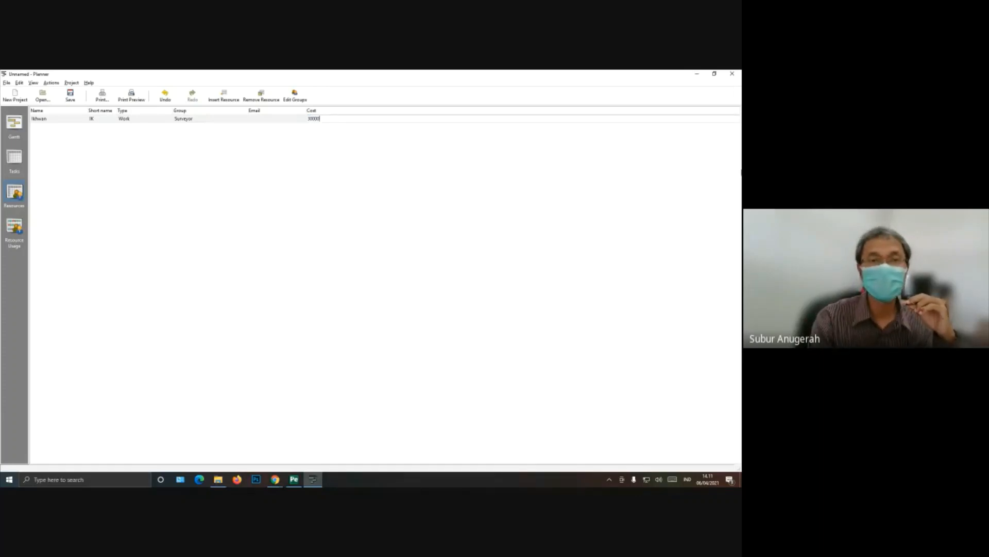
key("Return")
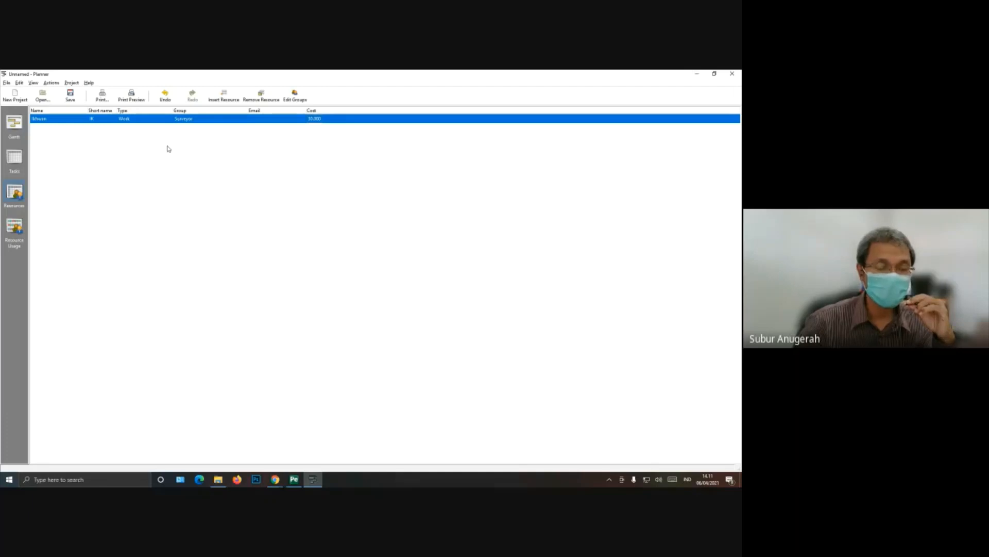
Step: Switch to the schedule PDF to review its work breakdown and timeline, and return to Planner
left_click(294, 479)
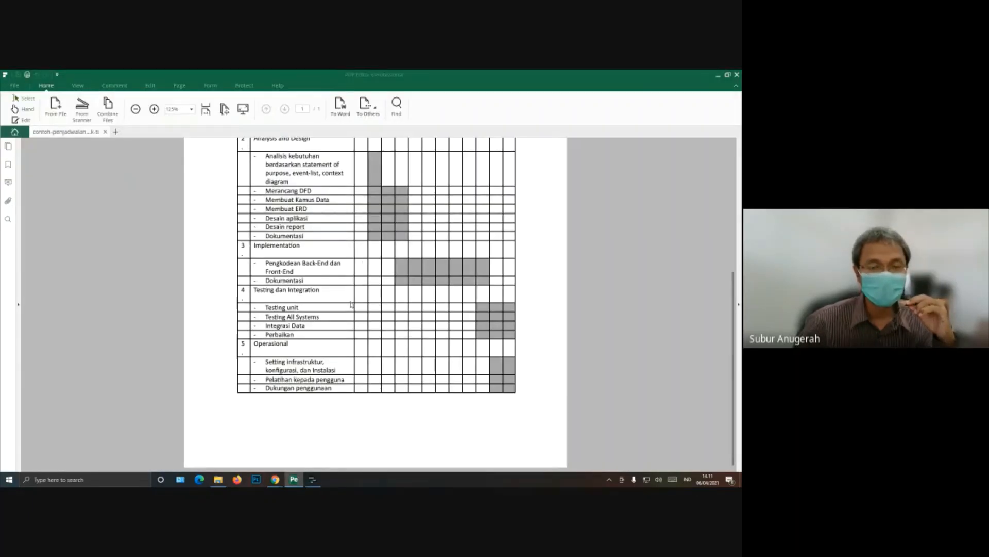
scroll(351, 318, "up", 3)
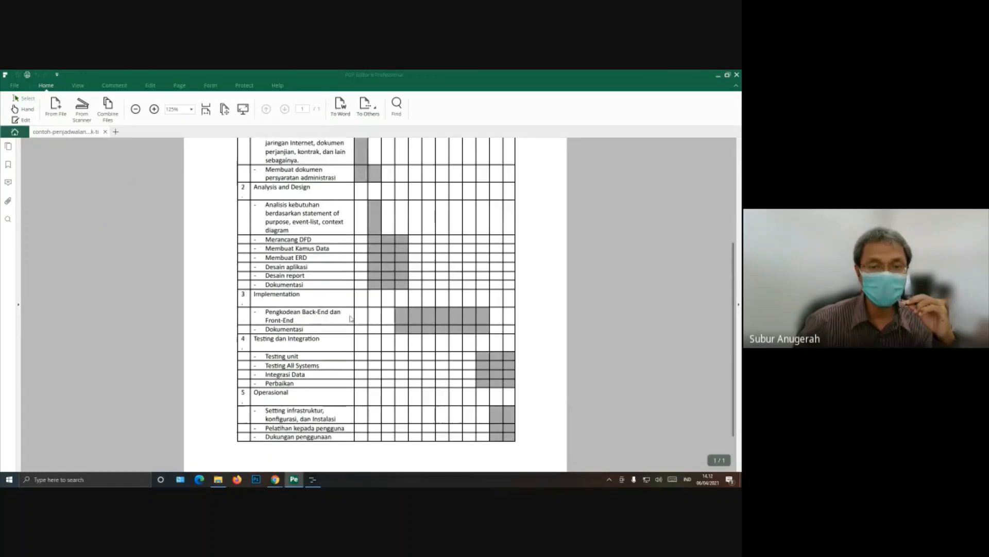
scroll(362, 260, "down", 3)
scroll(362, 260, "up", 3)
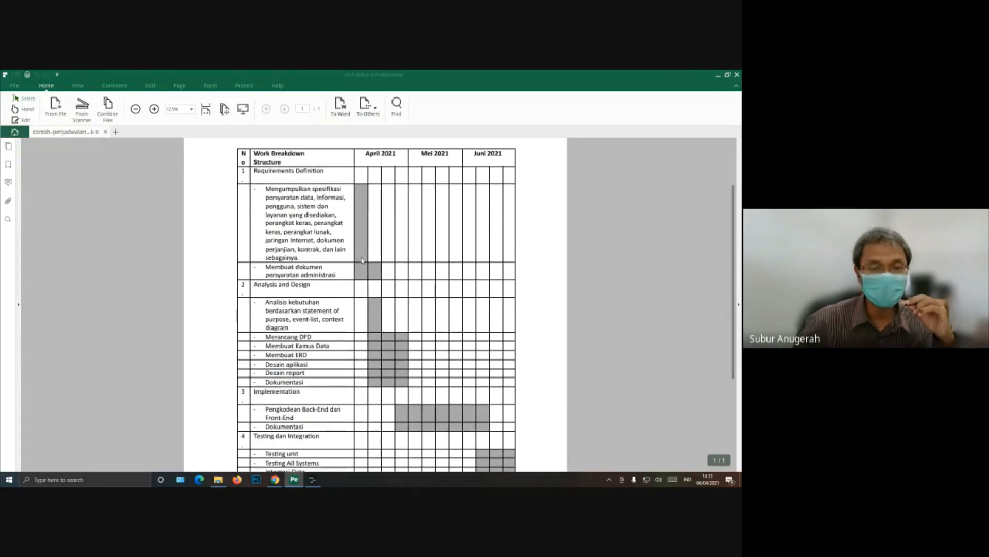
scroll(363, 260, "down", 5)
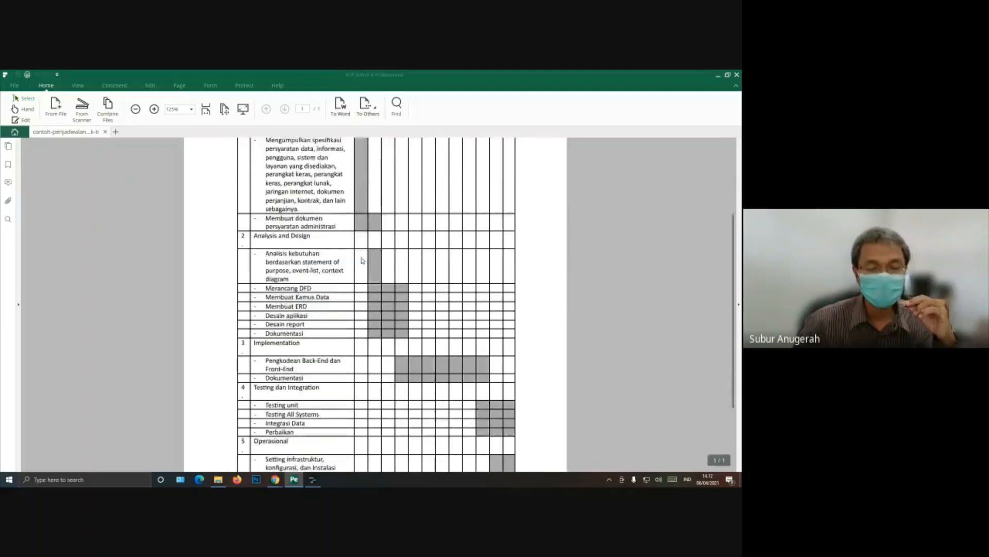
left_click(312, 480)
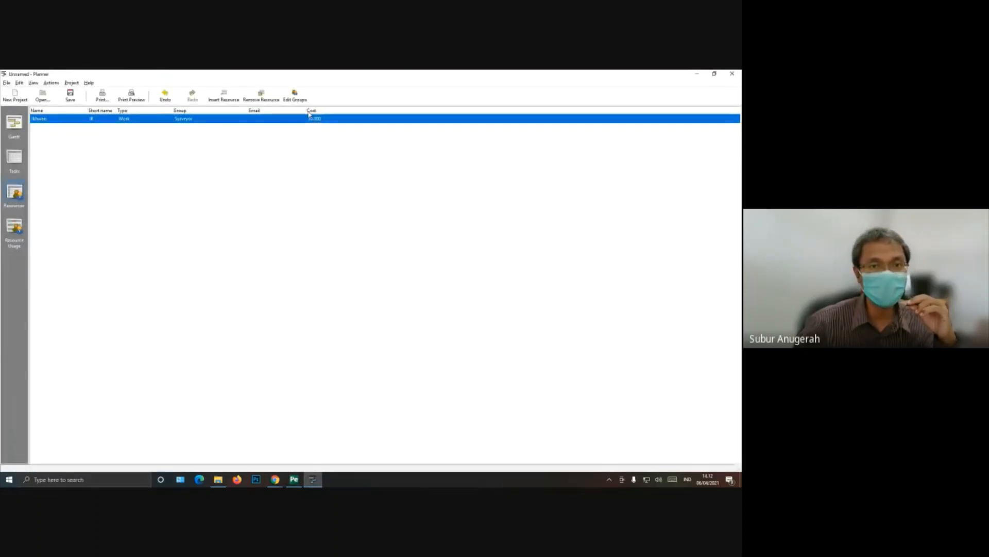
Step: Narrow the Group column slightly and enter the Surveyor resource's e-mail address
left_click_drag(247, 109, 233, 109)
left_click(240, 120)
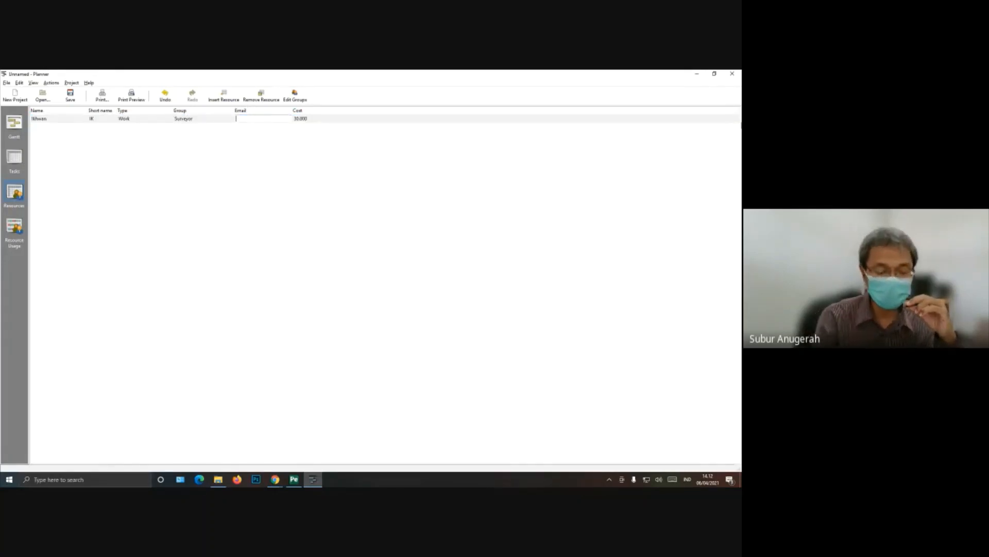
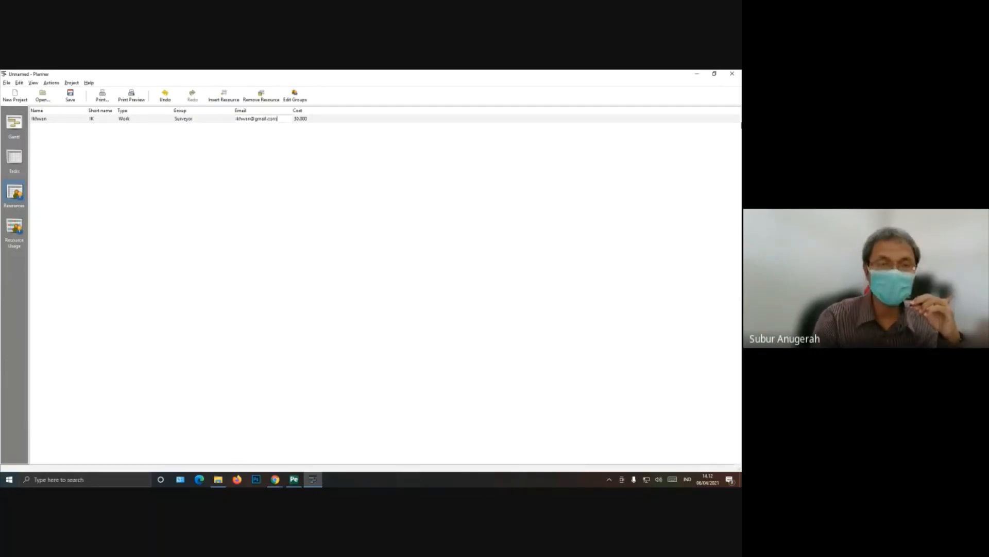
key("Return")
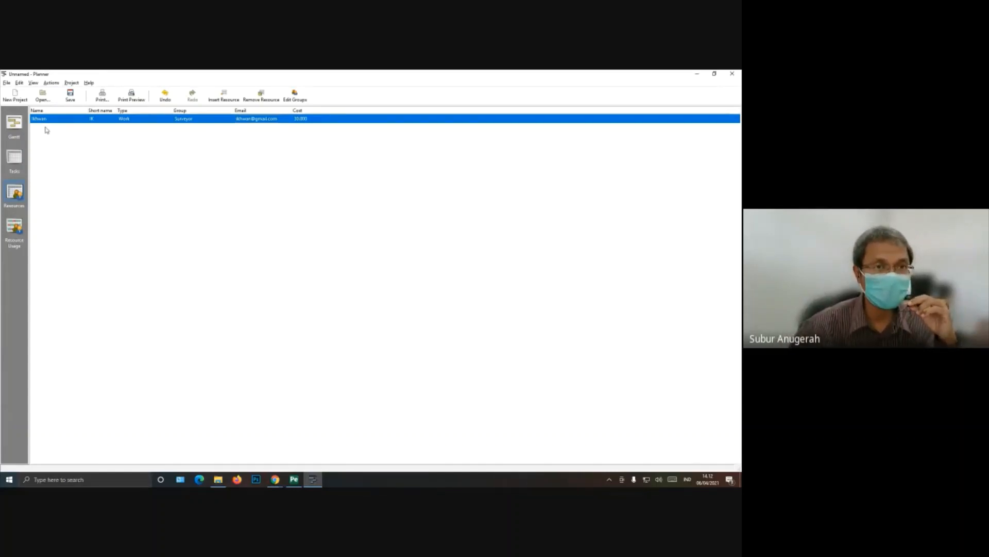
Step: Insert a second resource and enter the person's name and short name
left_click(233, 98)
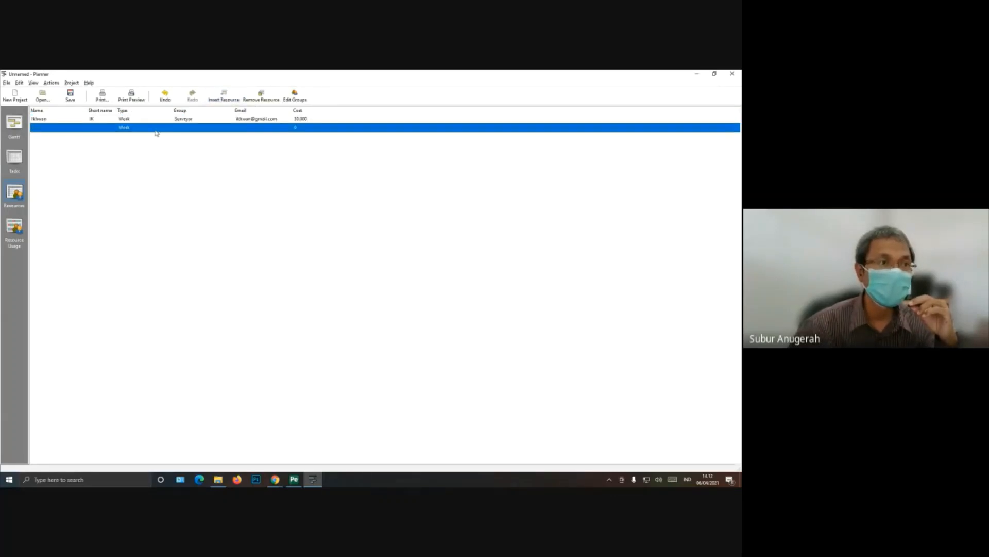
left_click(60, 127)
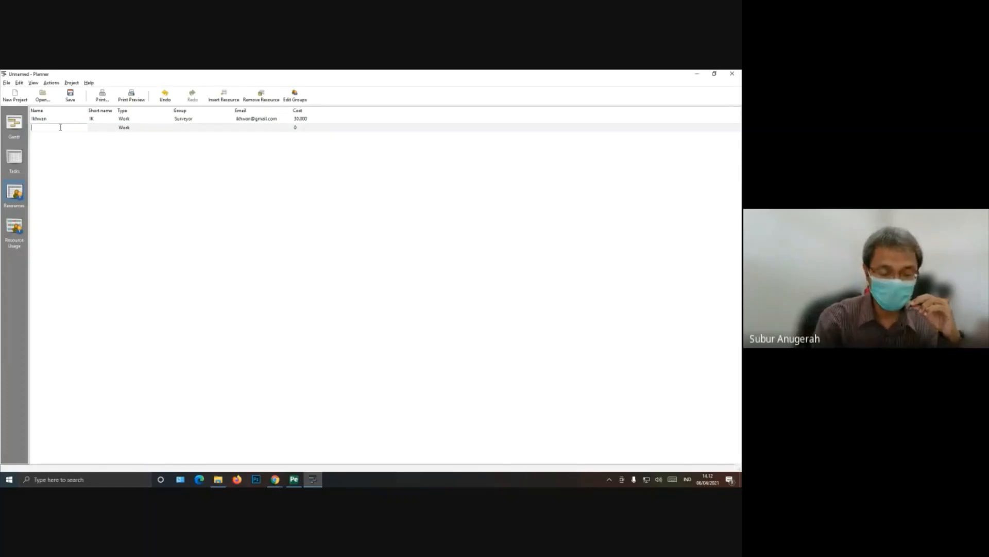
type("Jeni")
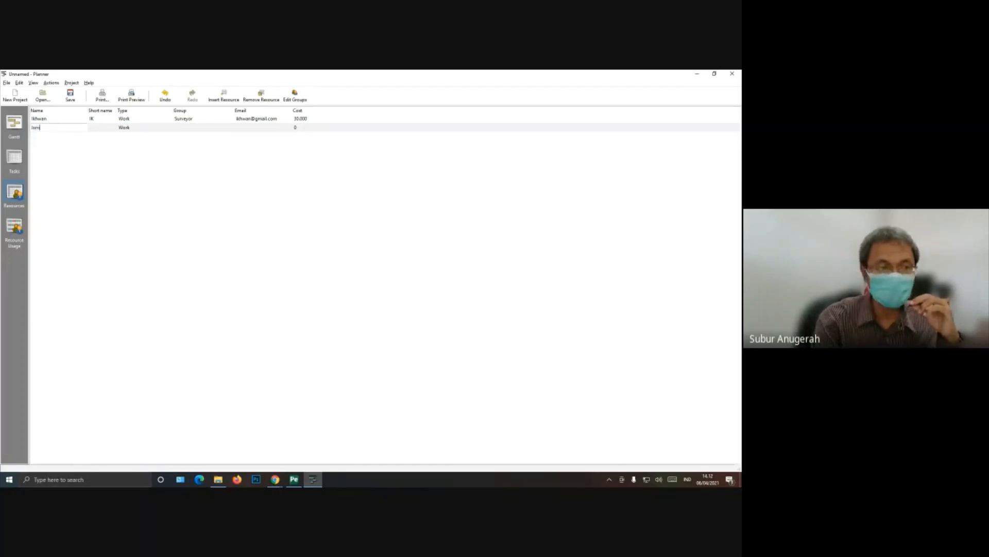
left_click(94, 126)
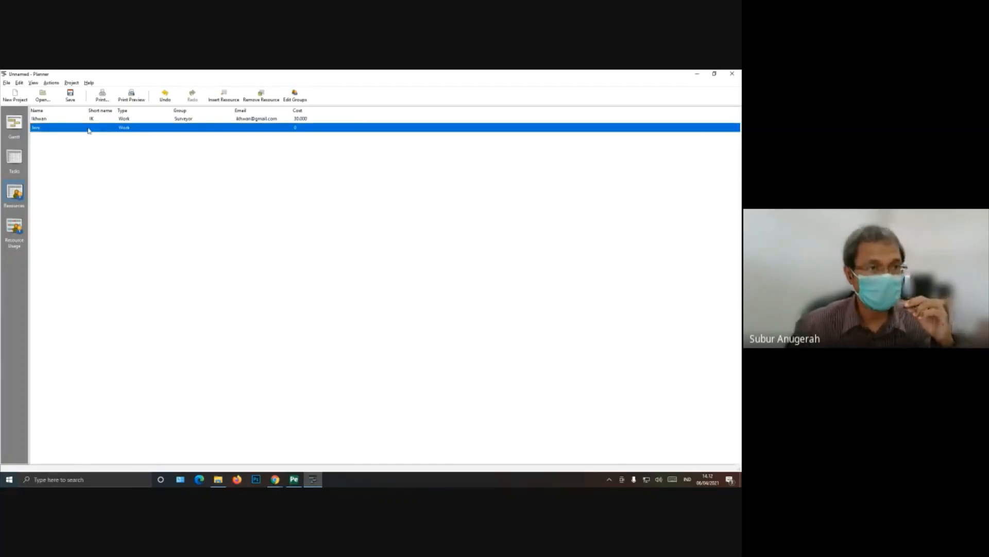
left_click(99, 127)
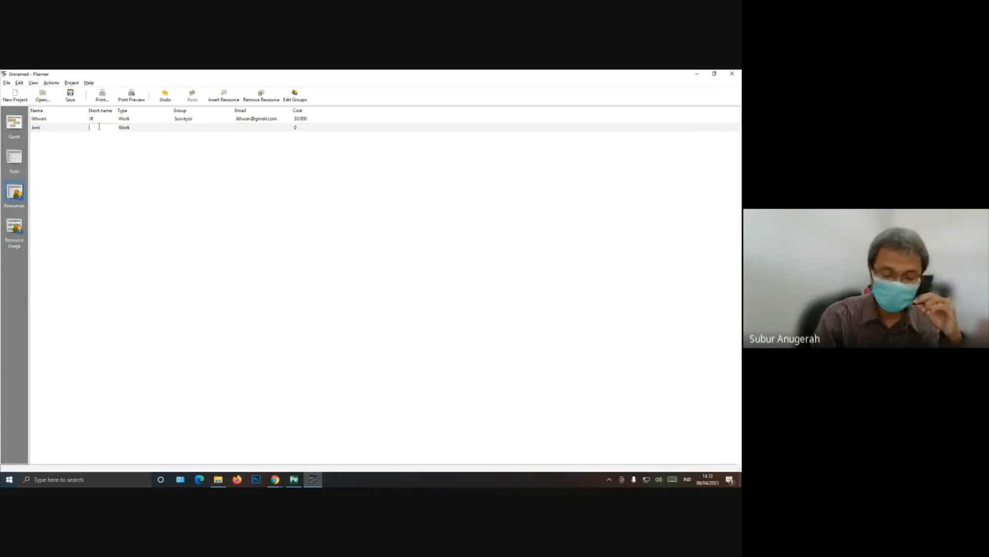
type("JN")
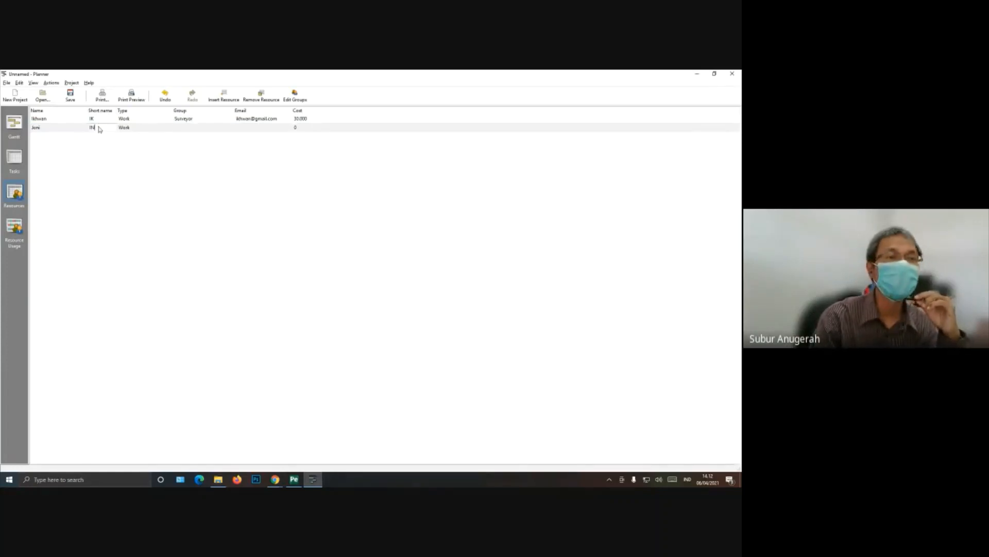
key("Return")
Step: Assign the second resource to the Analis group and set its cost to 45000
left_click(204, 127)
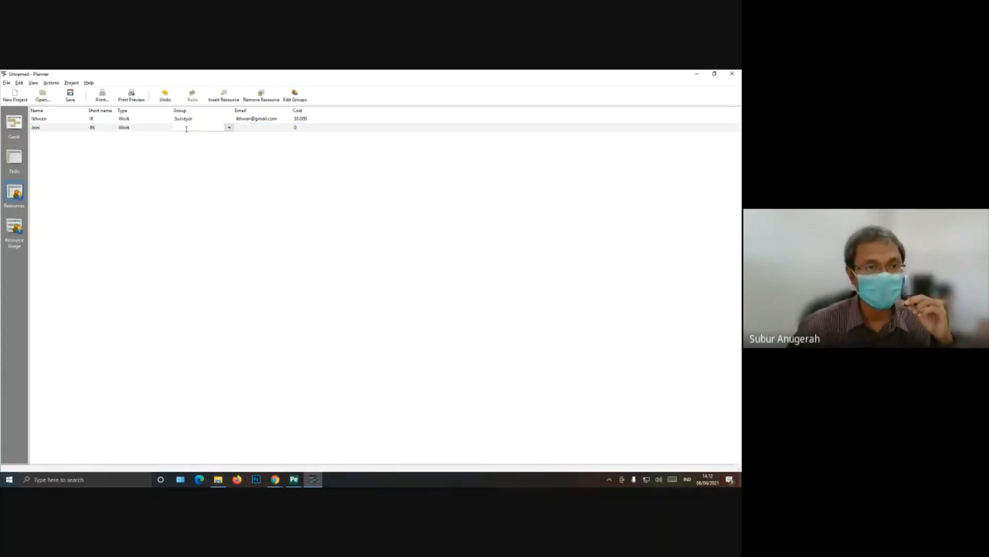
left_click(230, 127)
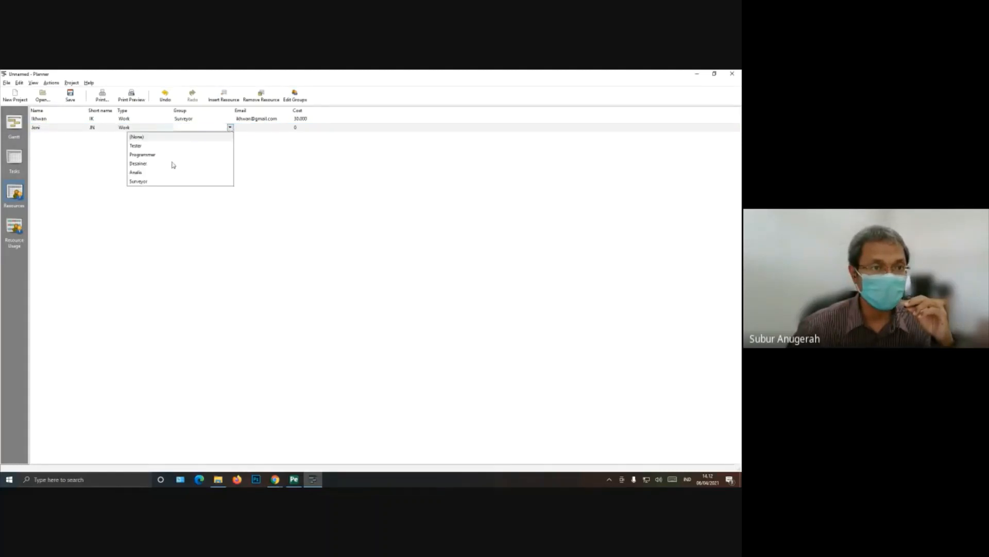
left_click(144, 173)
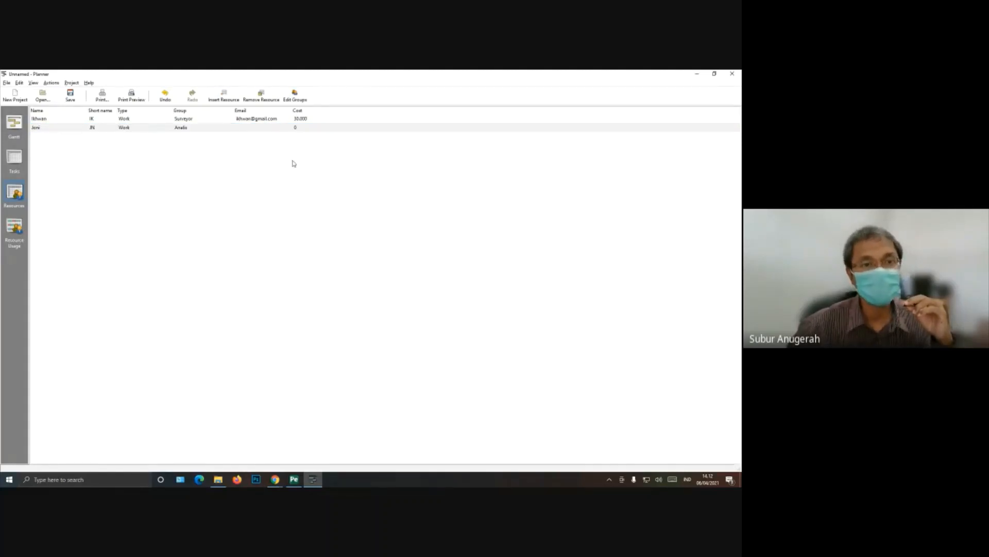
left_click(288, 129)
left_click(304, 127)
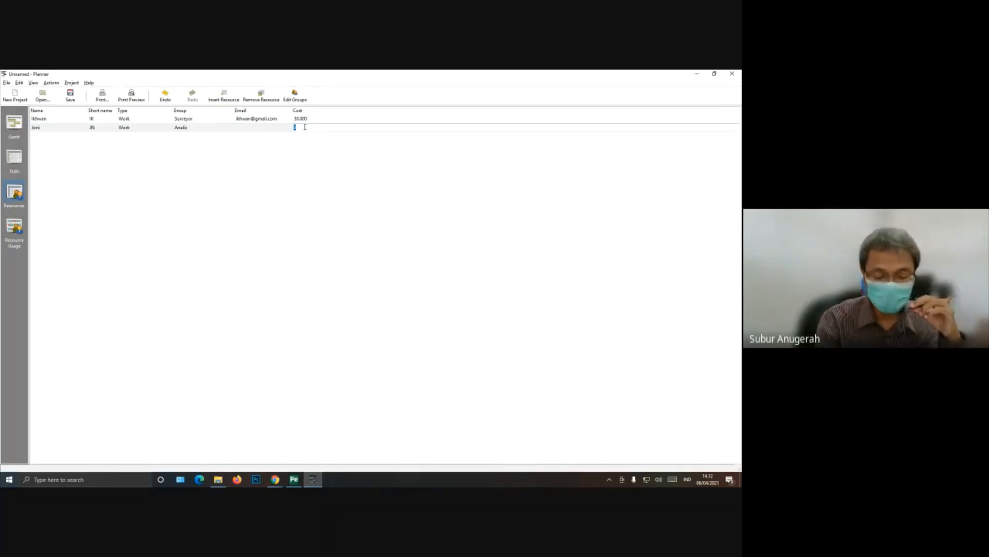
type("45.00")
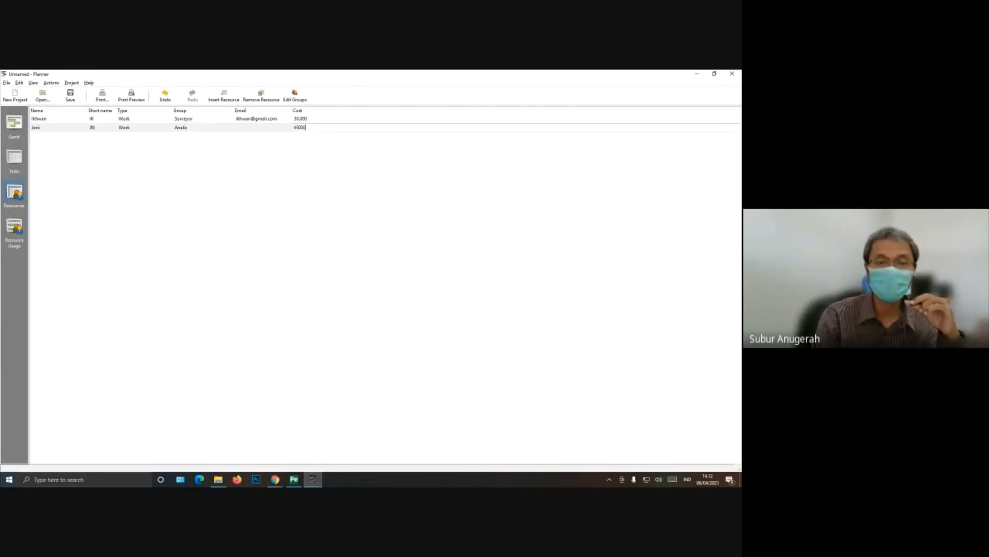
type("0")
key("Return")
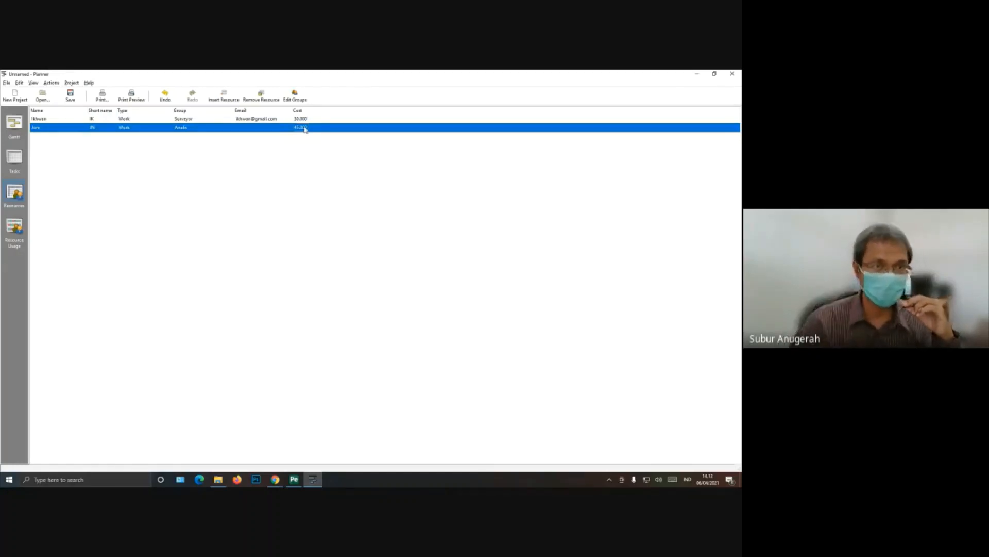
Step: Set the Surveyor resource's cost to 50000
left_click(299, 121)
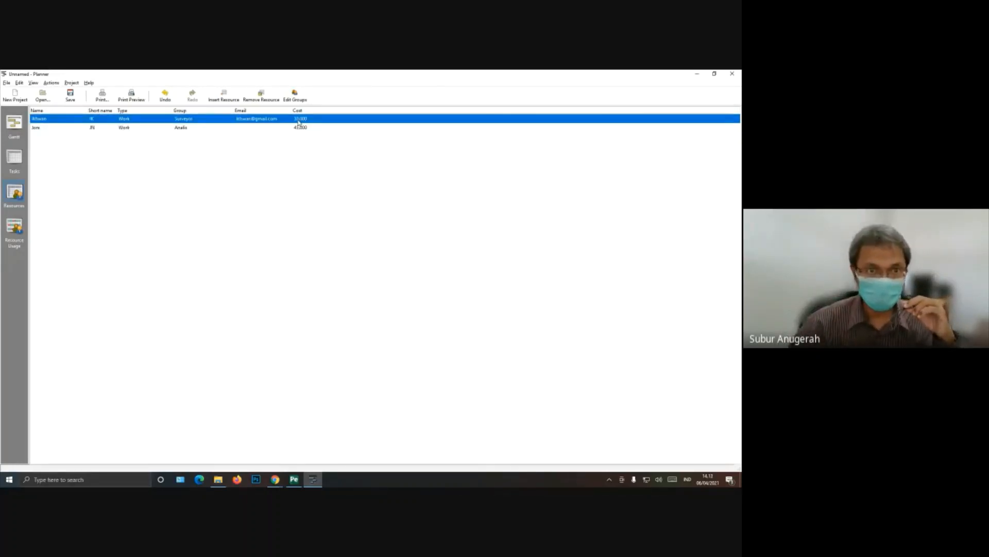
left_click(299, 120)
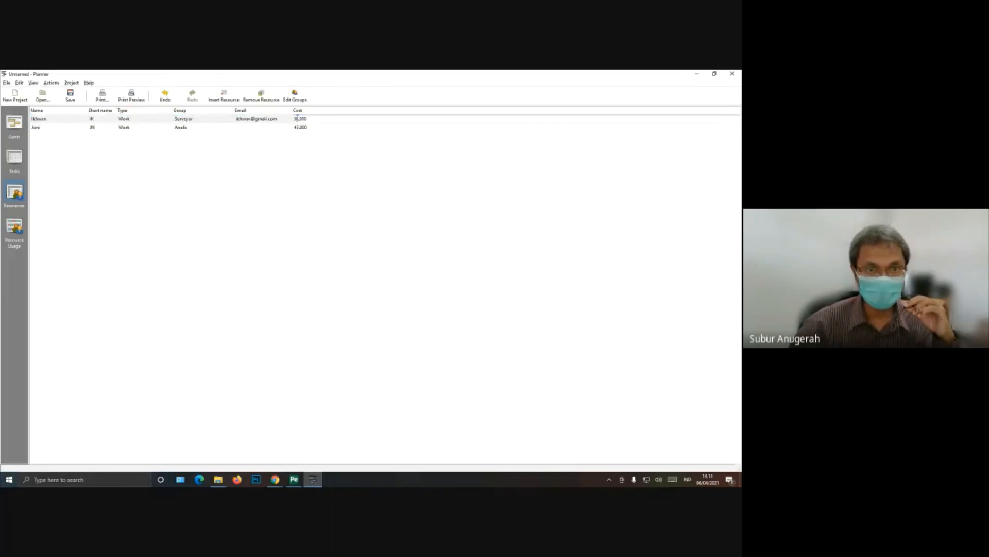
key("BackSpace")
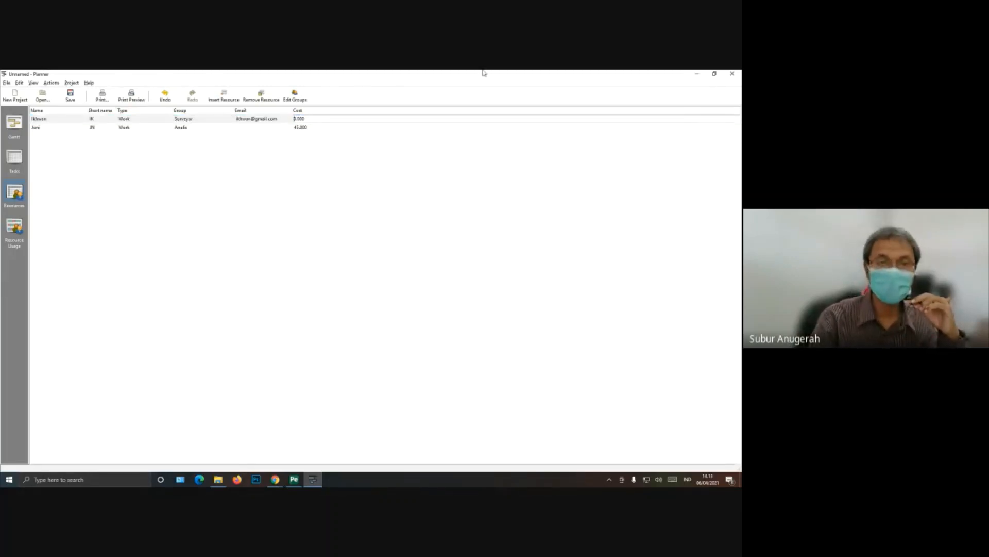
type("5")
key("Return")
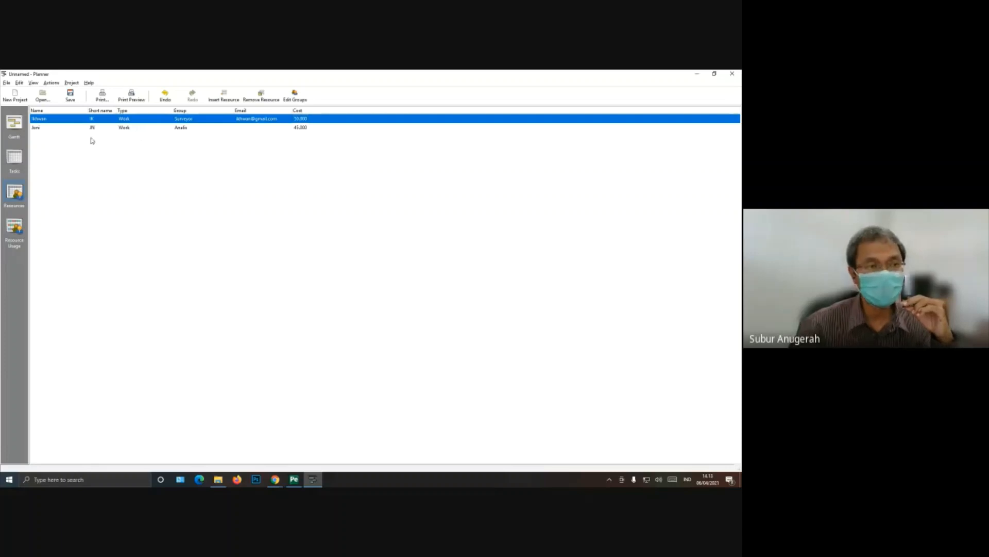
Step: Set the Analis resource's cost to 25000
left_click(45, 129)
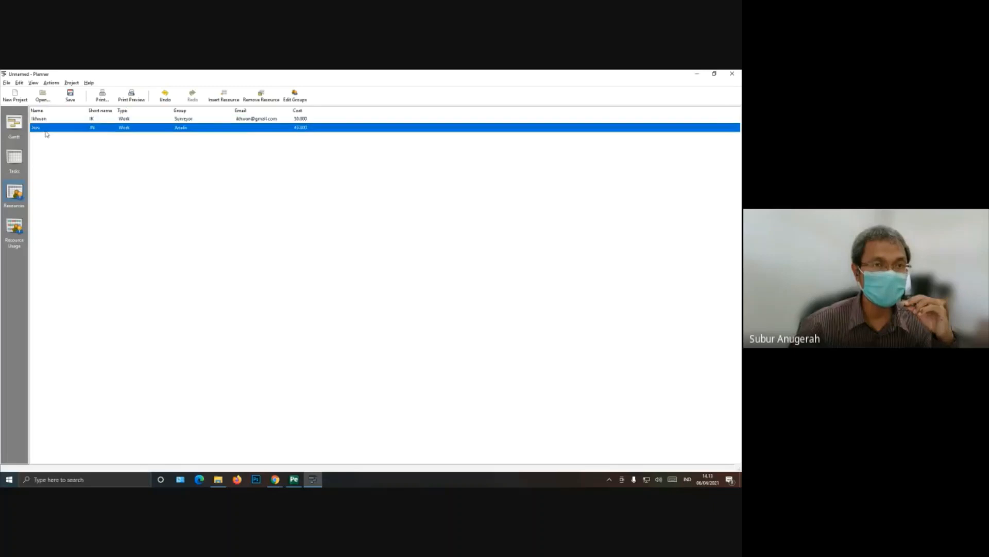
left_click(300, 128)
left_click(300, 128)
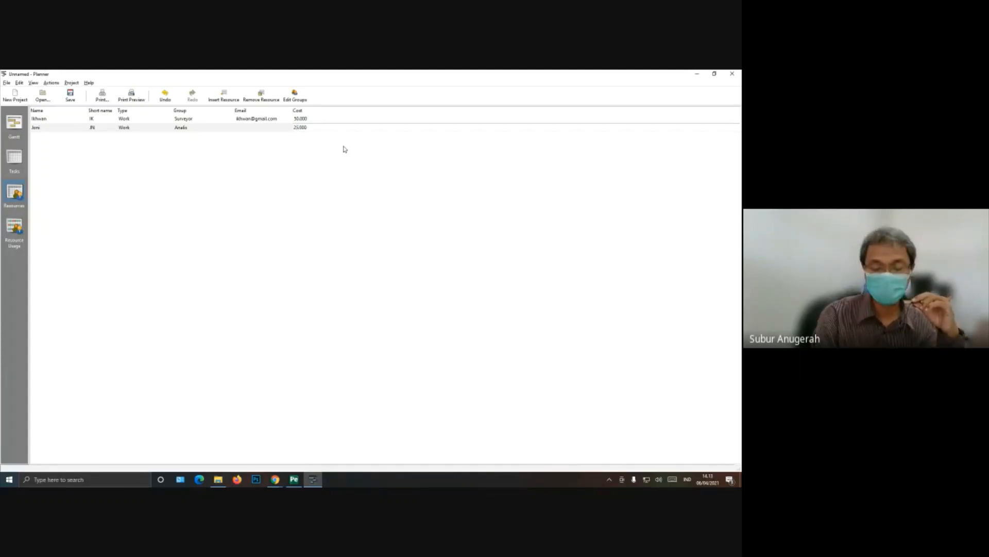
key("Return")
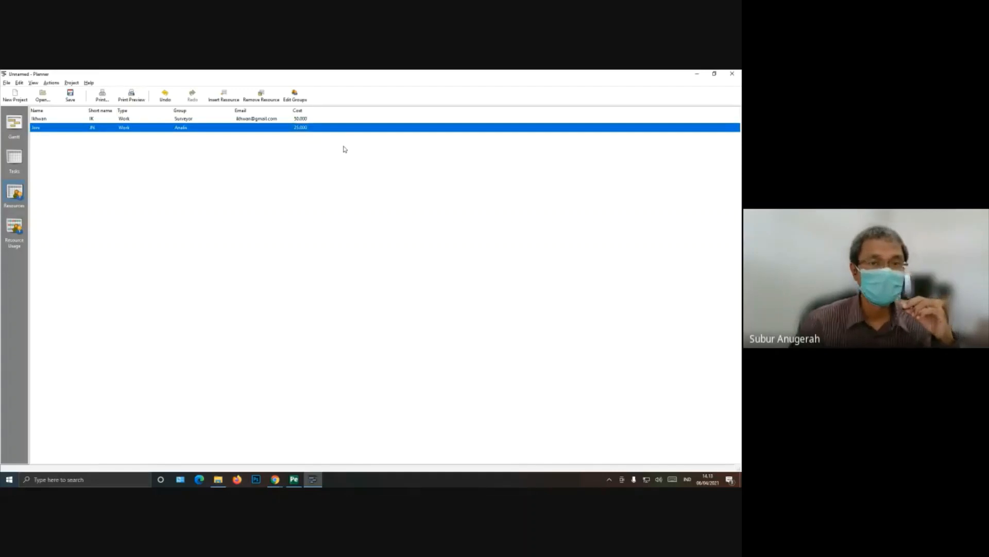
Step: Change the Analis resource's cost to 45000
left_click(299, 128)
left_click(298, 129)
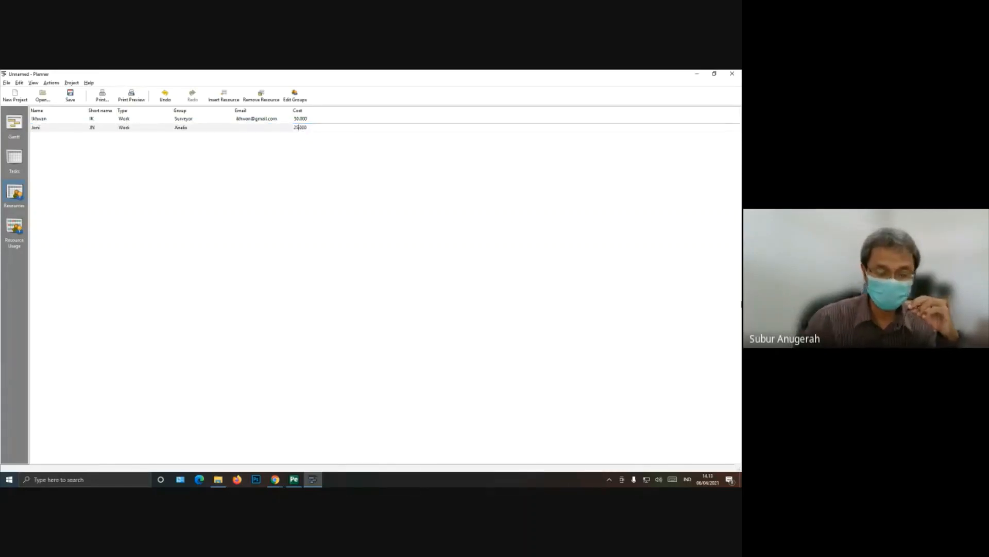
key("BackSpace")
key("BackSpace")
type("45")
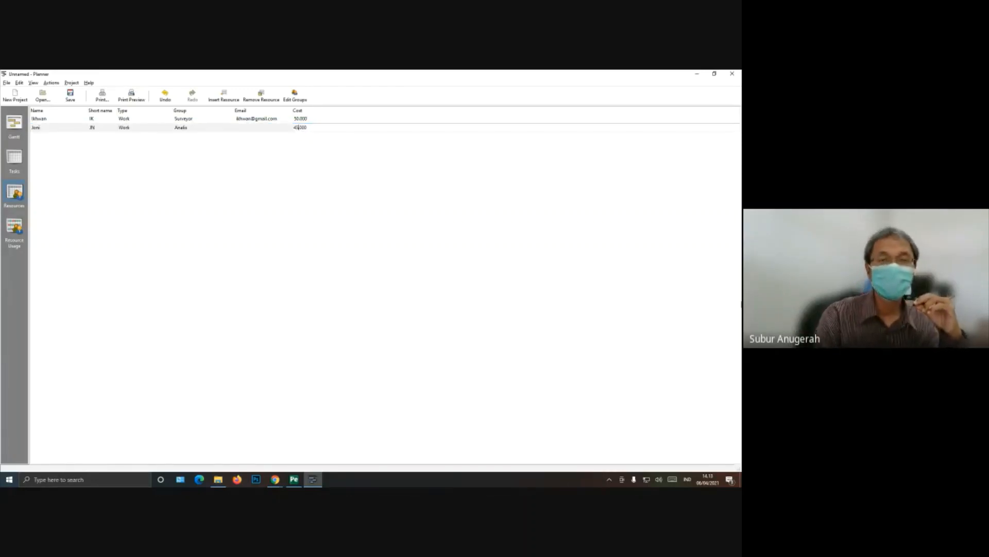
key("Return")
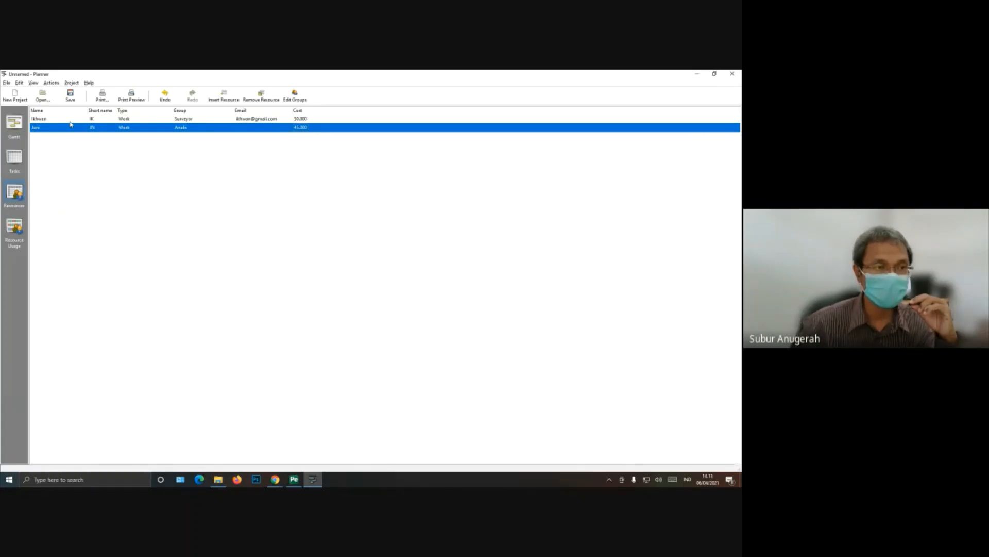
Step: Insert a third resource and enter the person's name and short name
left_click(223, 96)
left_click(42, 136)
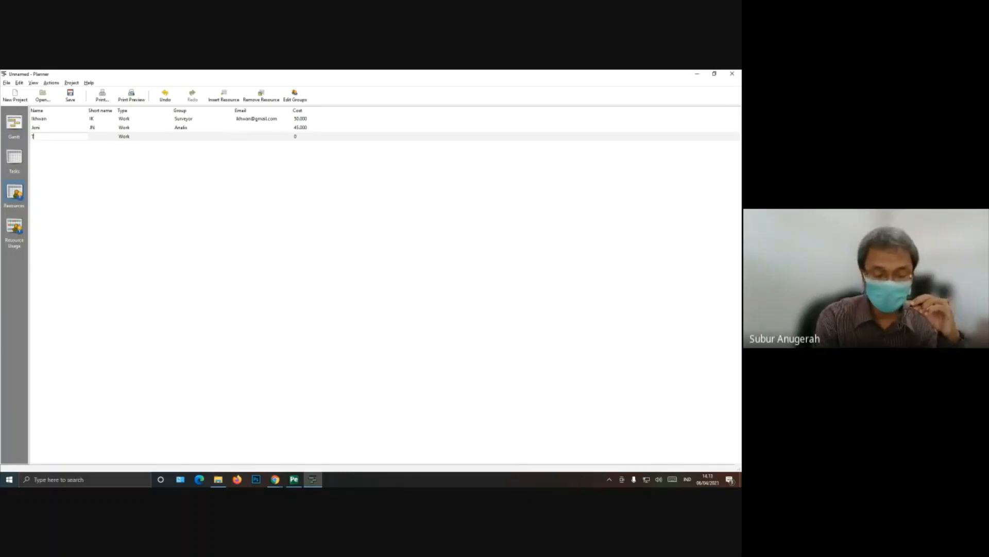
type("Tono")
key("Return")
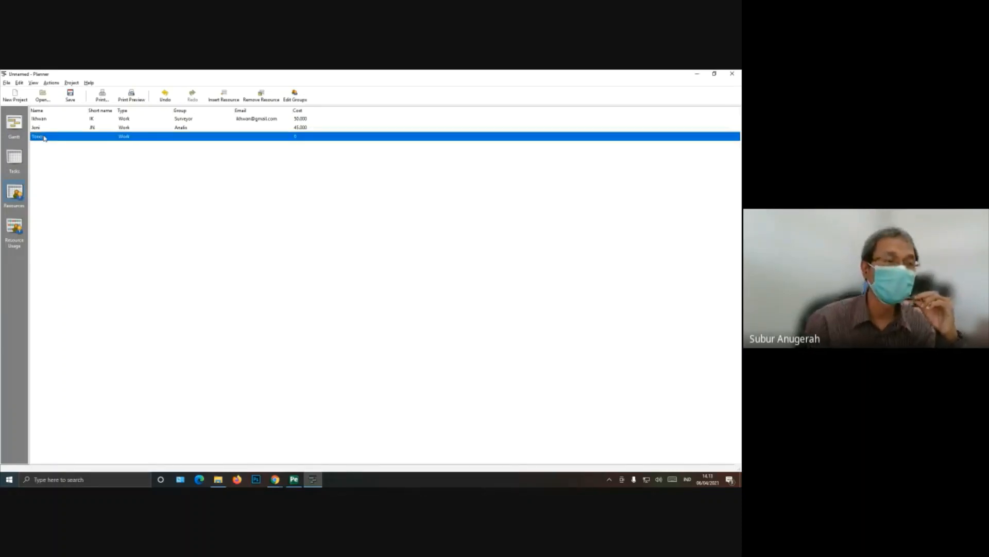
left_click(101, 137)
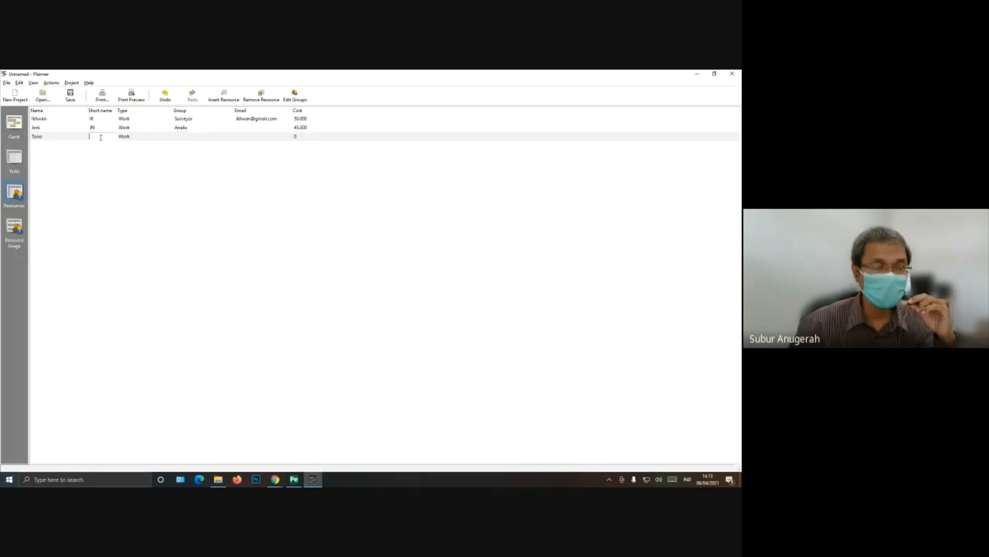
type("TN")
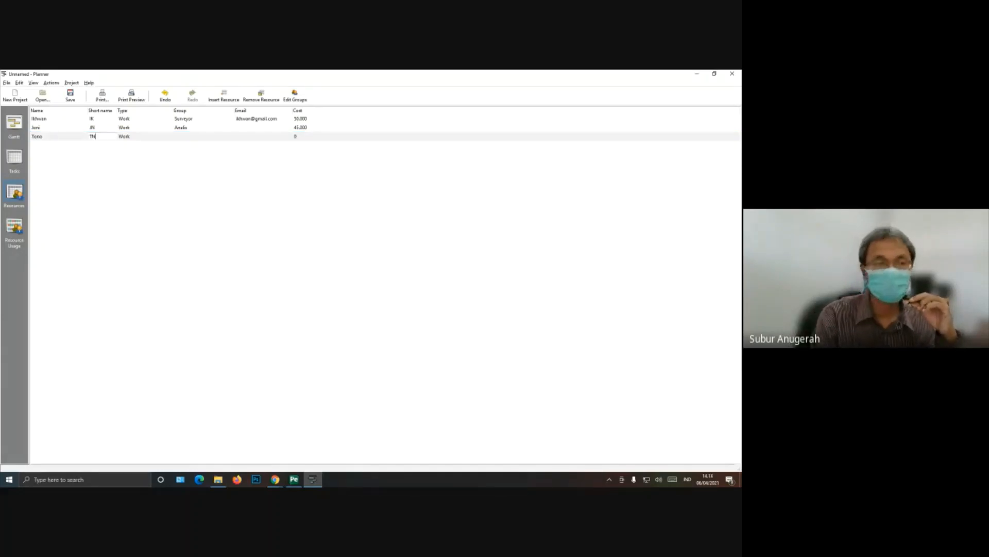
key("Return")
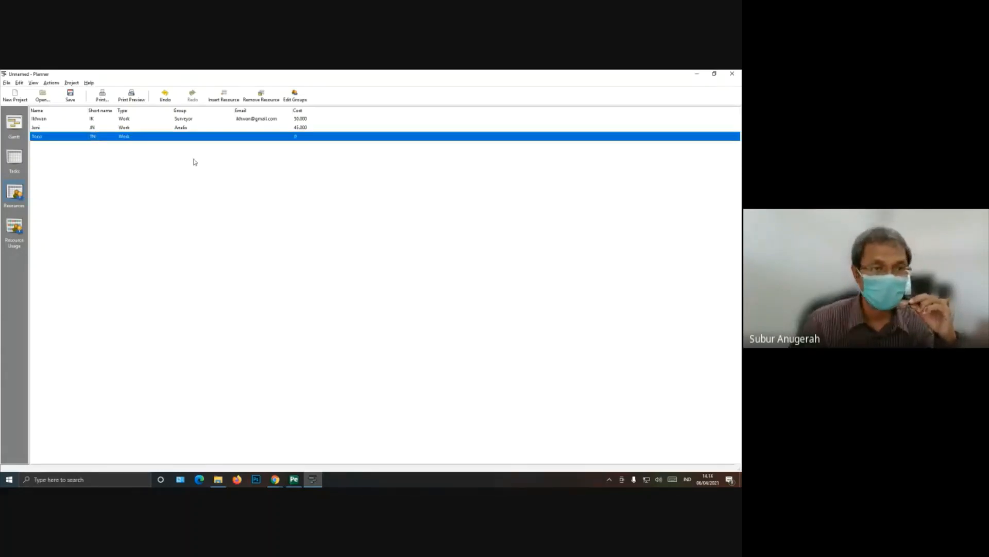
Step: Assign the third resource to the Surveyor group and set its cost to 30000
left_click(199, 136)
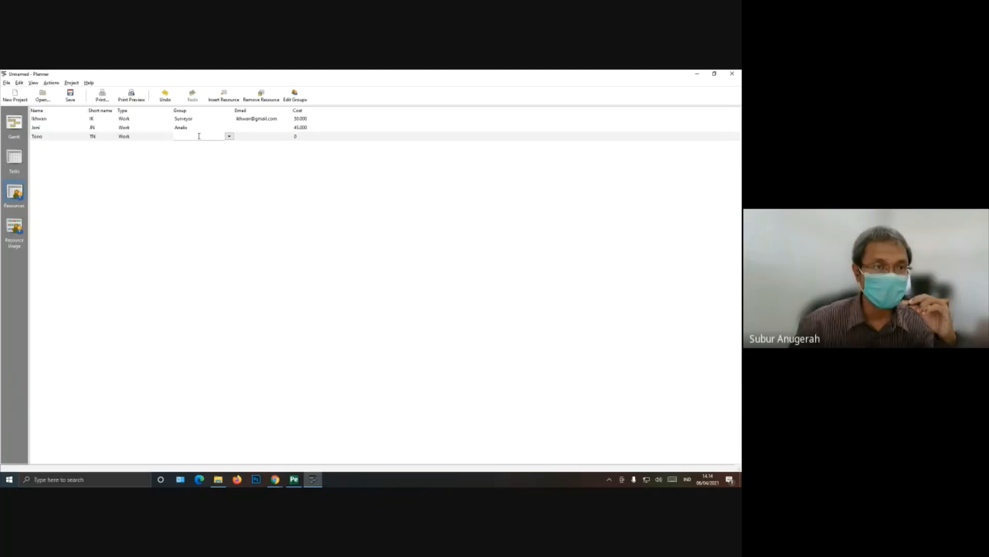
left_click(229, 136)
left_click(164, 192)
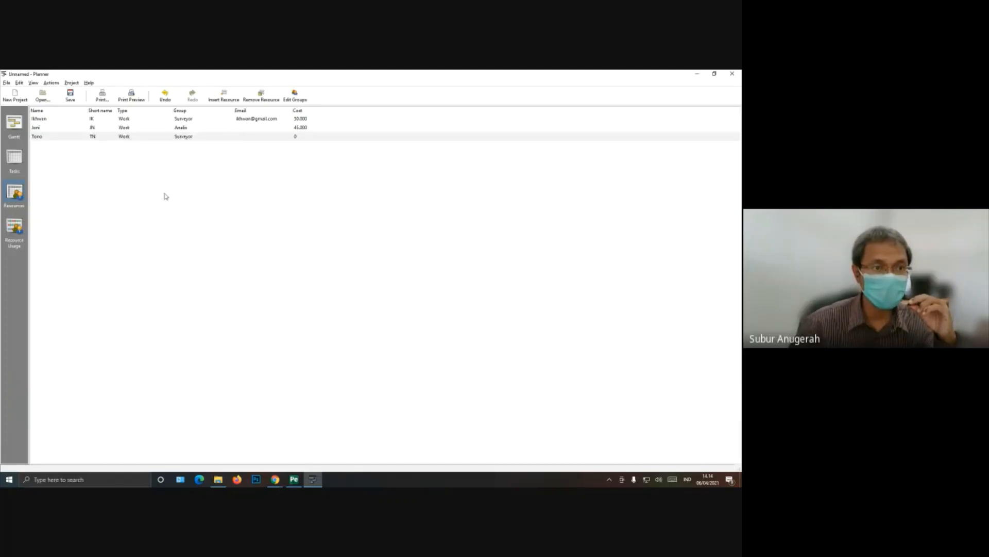
key("Return")
left_click(304, 137)
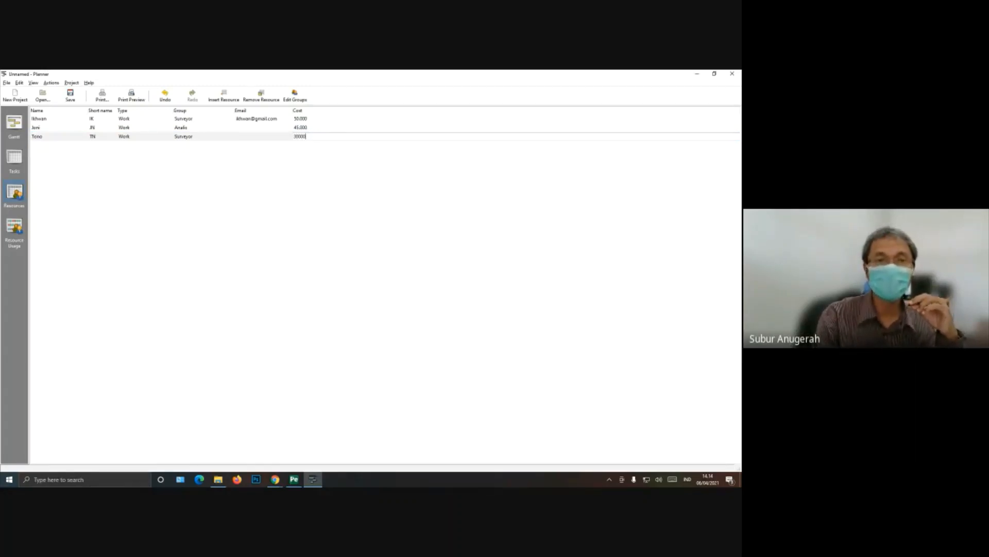
key("Return")
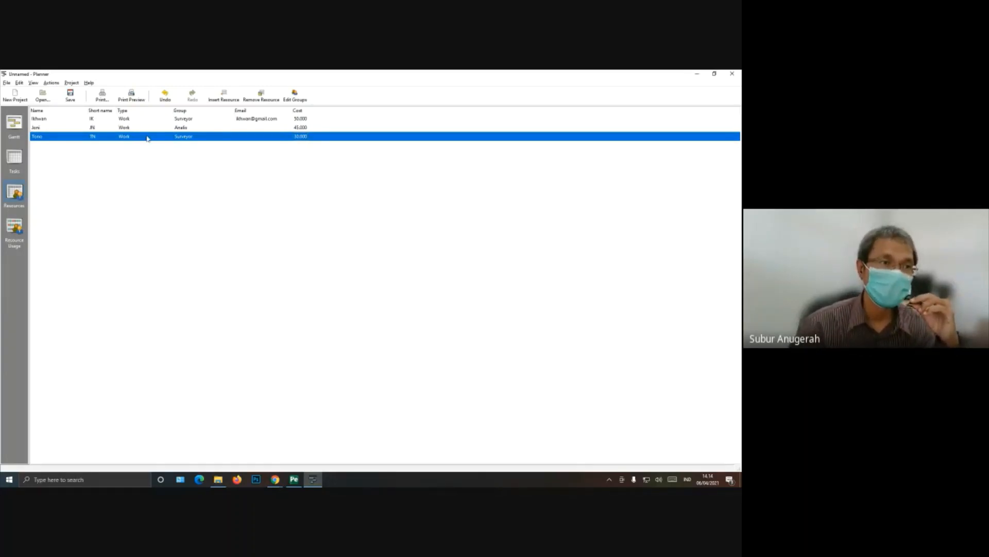
Step: In the task list, assign both Surveyor resources to task 1.1, the specification-gathering task under Requirements Definition
left_click(21, 160)
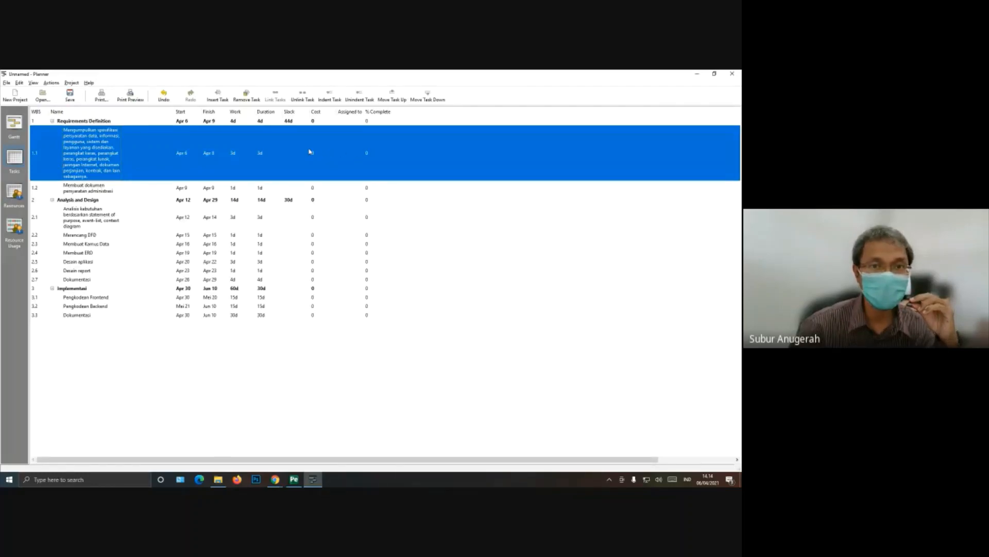
right_click(104, 150)
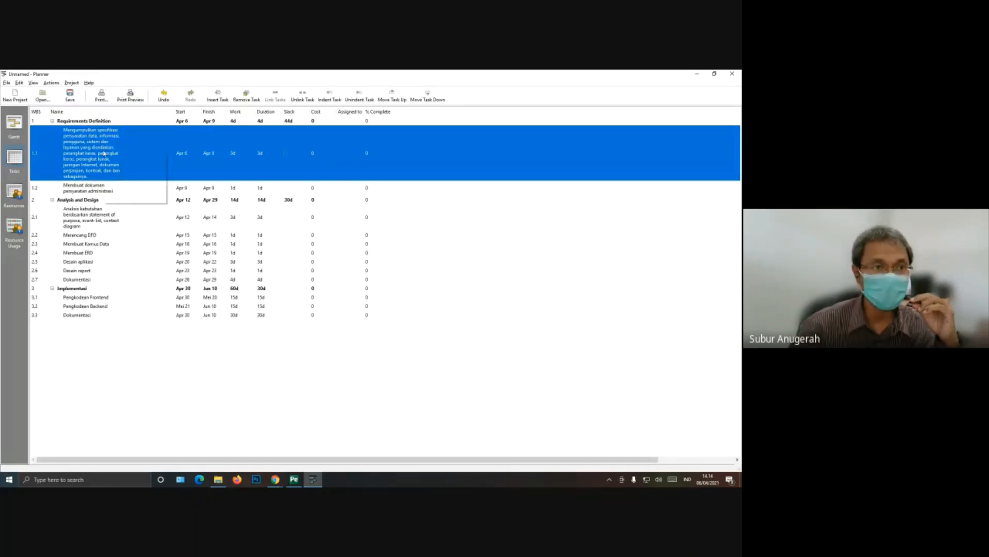
left_click(117, 192)
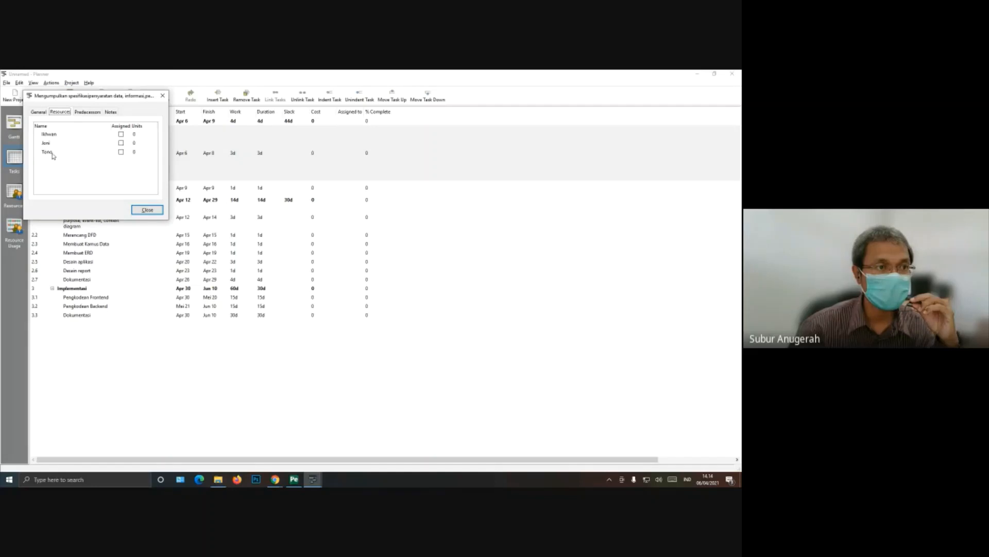
left_click(122, 152)
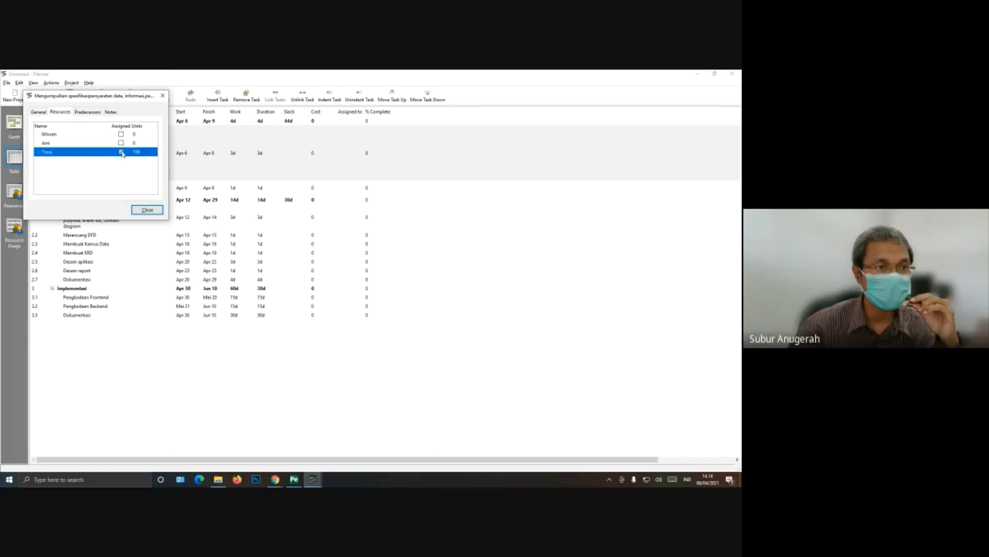
left_click(121, 134)
left_click(147, 210)
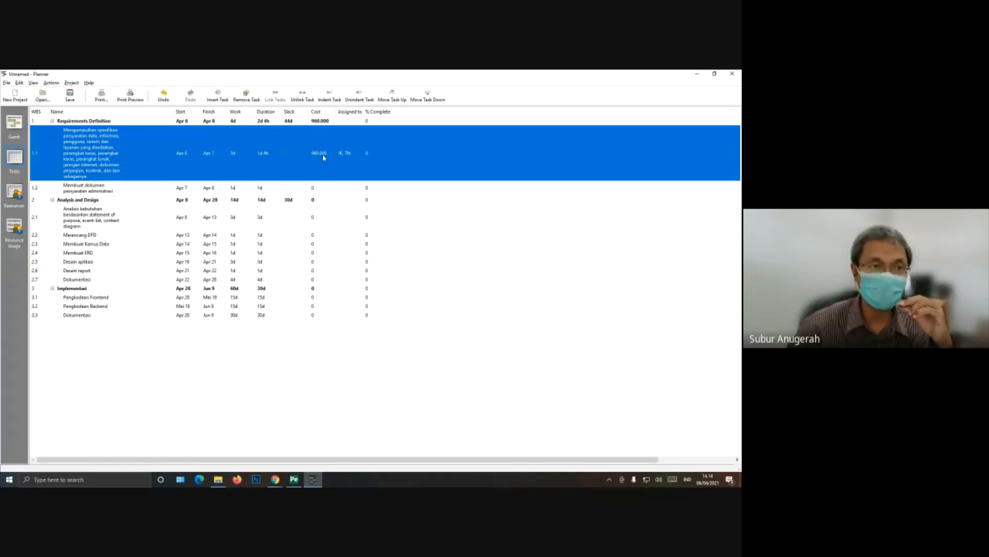
Step: Assign both Surveyor resources to task 1.2, Membuat dokumen persyaratan administrasi
right_click(128, 192)
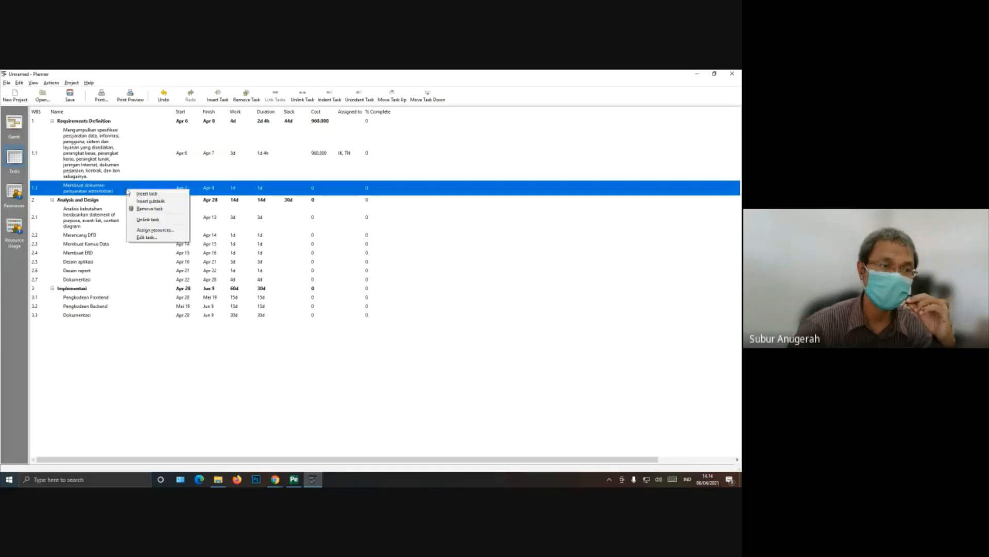
left_click(135, 229)
left_click(131, 162)
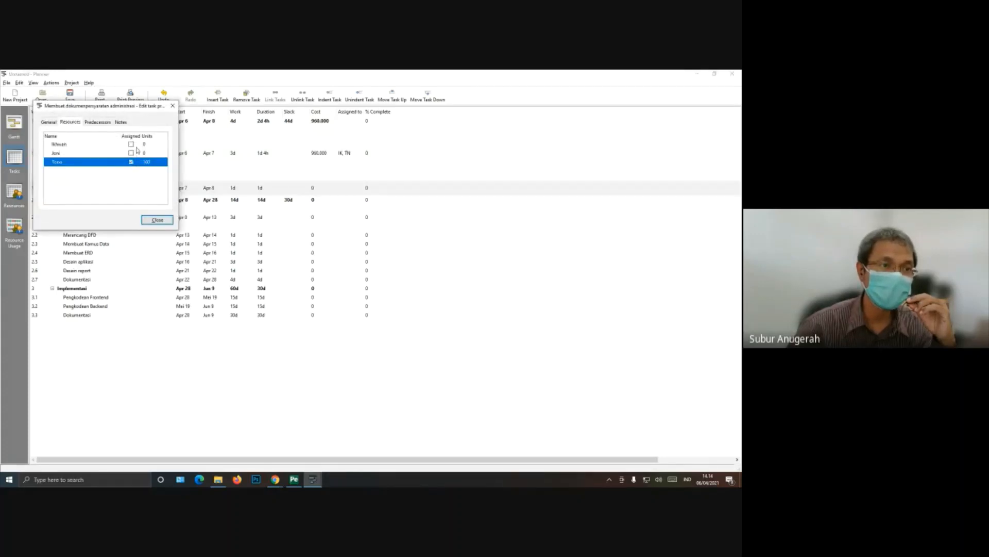
left_click(132, 145)
left_click(157, 220)
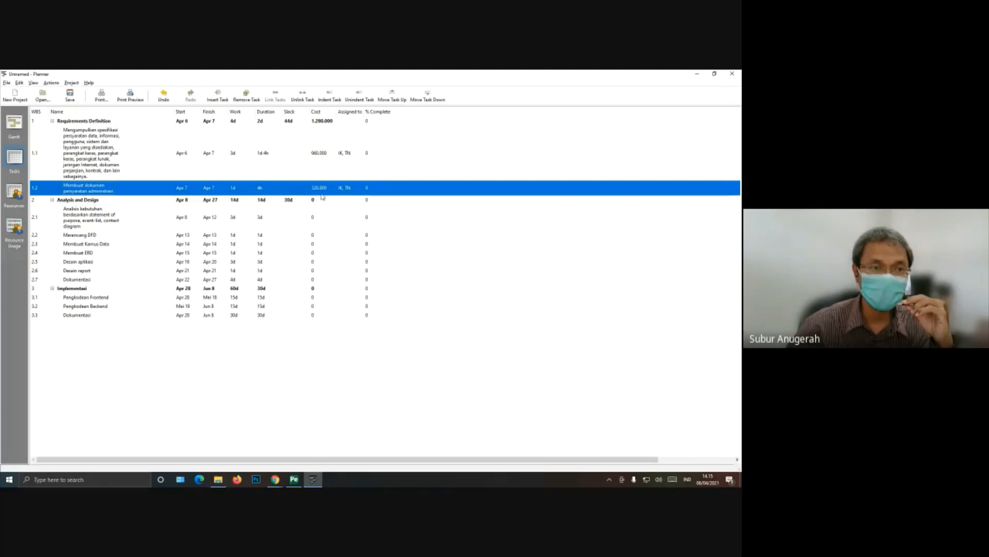
Step: Unassign the first Surveyor resource from task 1.2, keeping only the third resource assigned
right_click(290, 193)
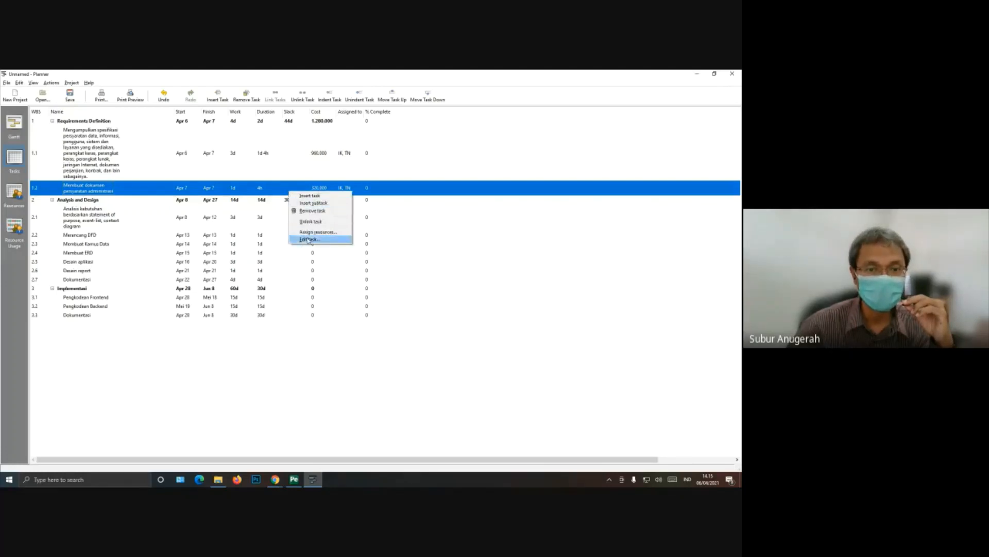
left_click(317, 231)
left_click(141, 154)
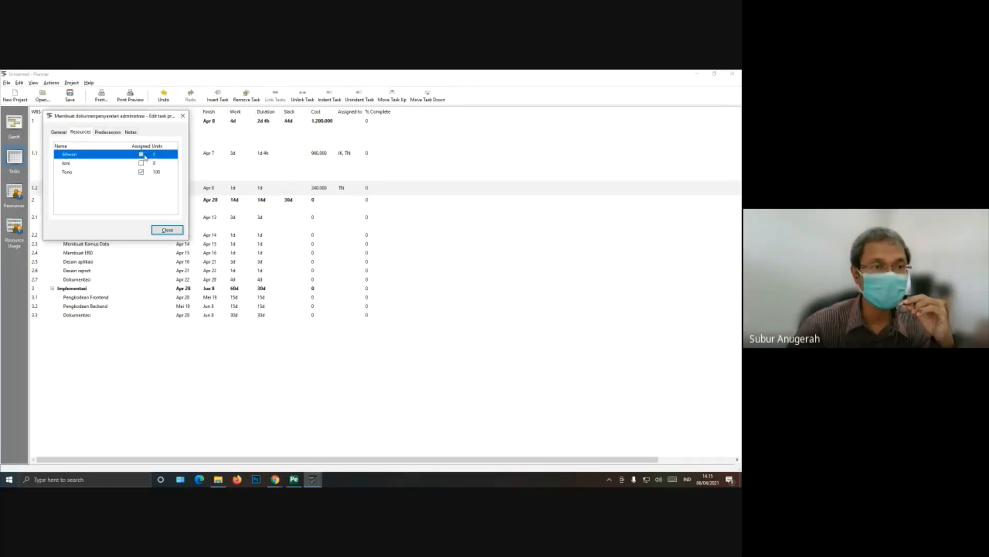
Step: Assign the first Surveyor resource to task 1.2 again, alongside the third resource
left_click(167, 230)
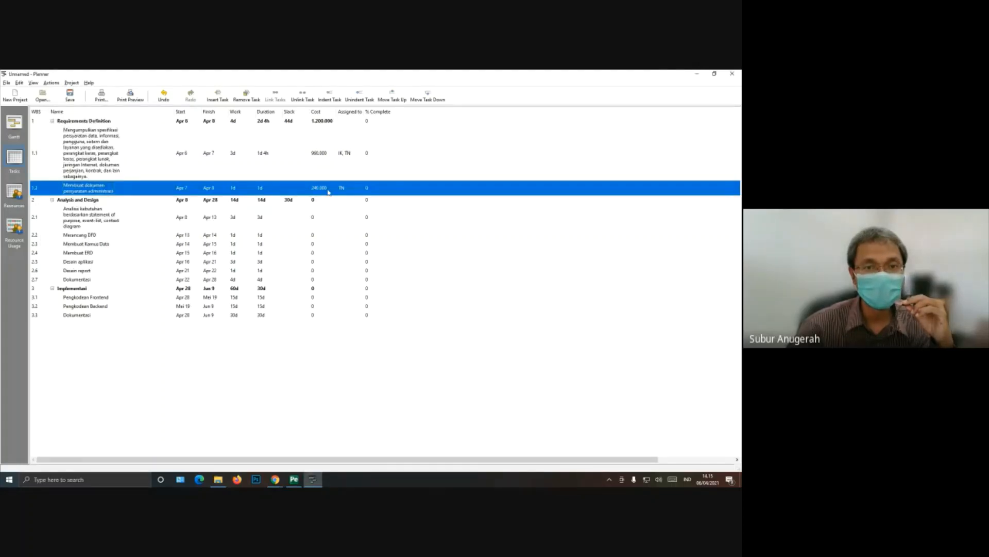
right_click(298, 191)
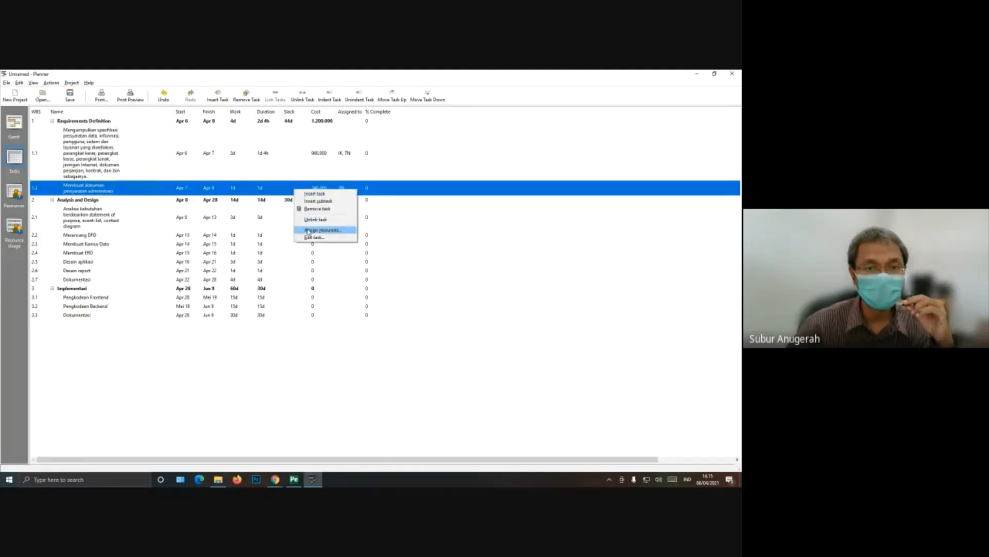
left_click(314, 230)
left_click(151, 163)
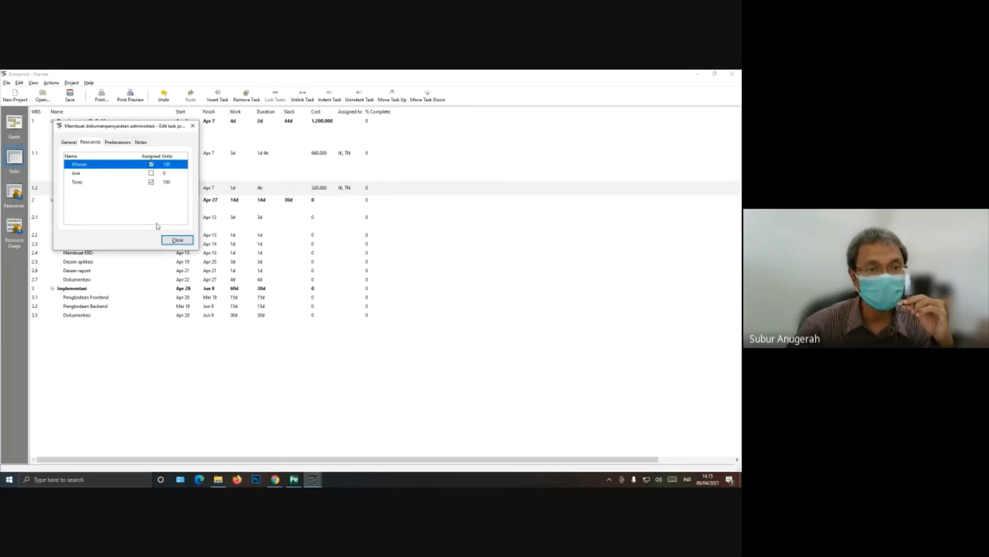
left_click(177, 240)
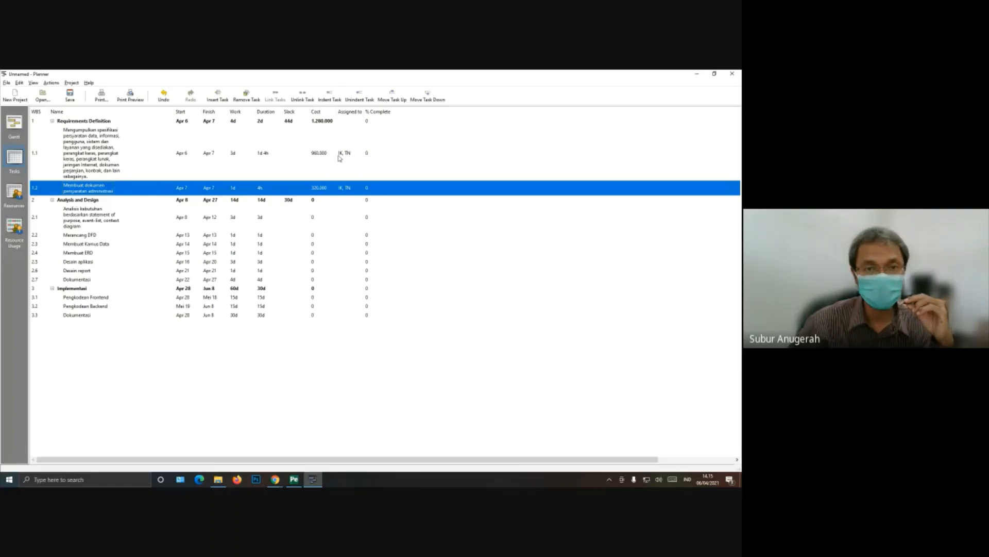
Step: Unassign the third resource from task 1.1, keeping only the first Surveyor resource assigned
left_click(233, 153)
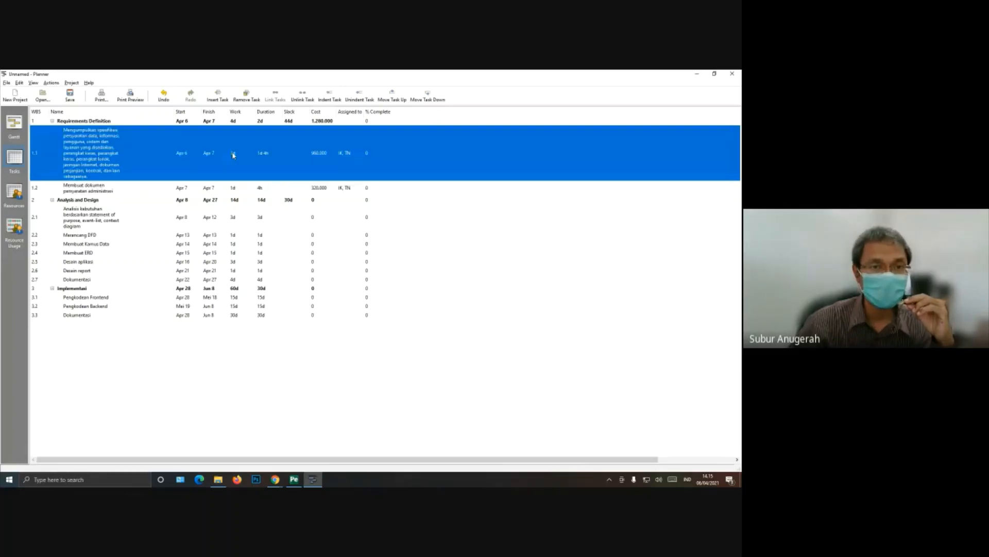
right_click(232, 153)
left_click(241, 195)
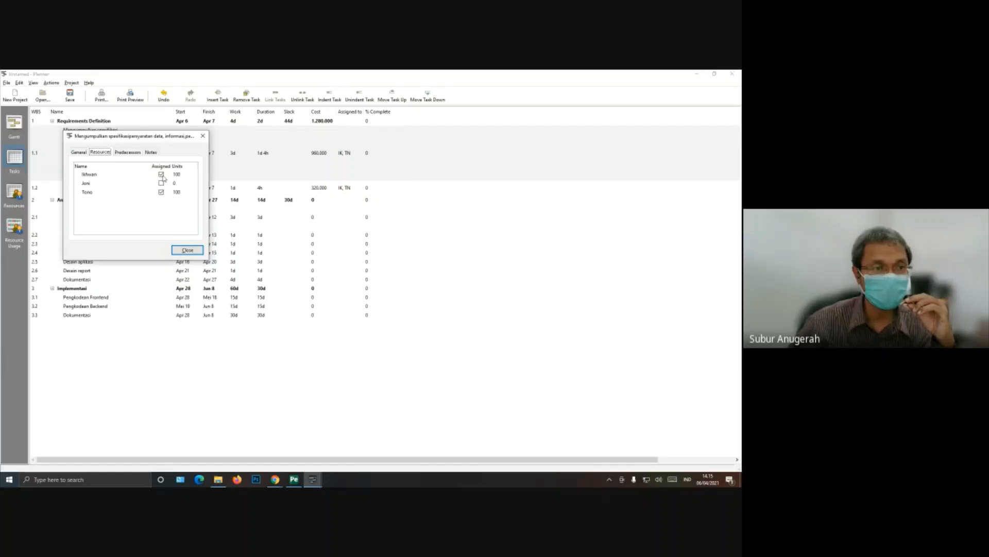
left_click(161, 192)
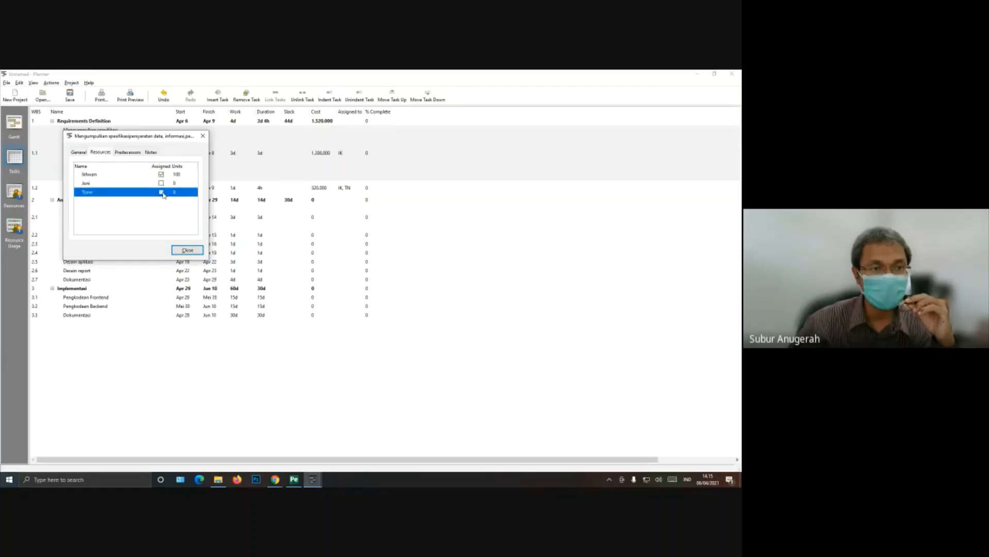
left_click(186, 250)
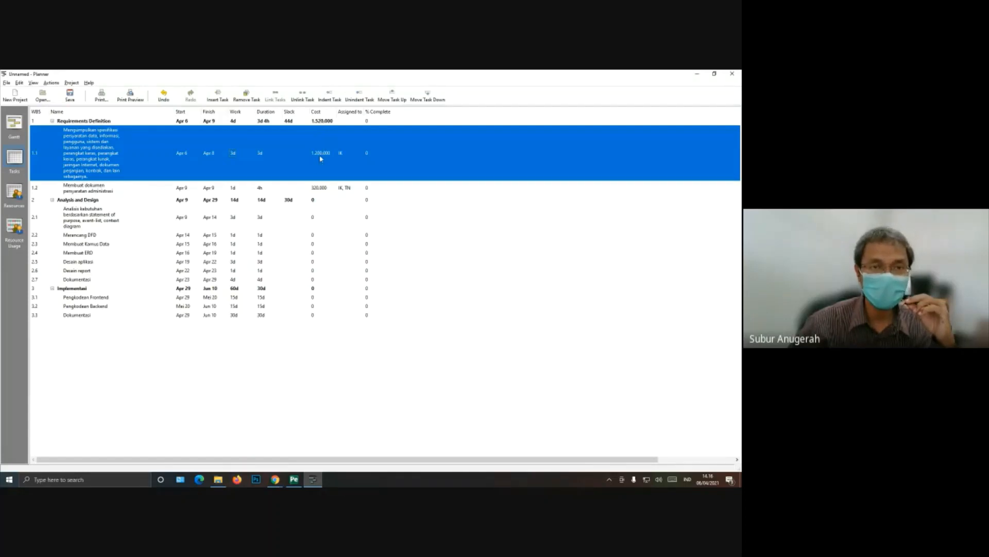
Step: Assign the third resource to task 1.1 again so both Surveyor resources share it
right_click(269, 153)
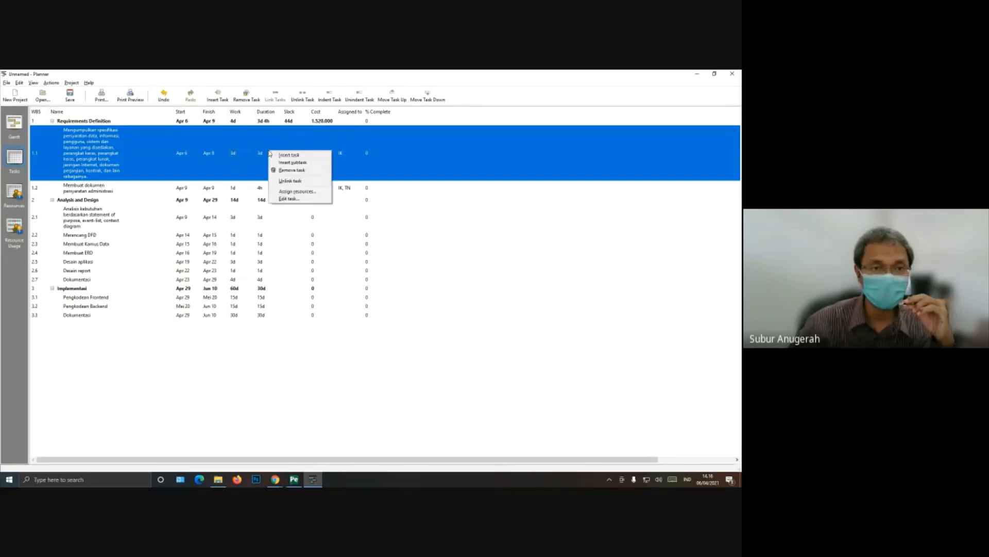
left_click(279, 197)
left_click(171, 202)
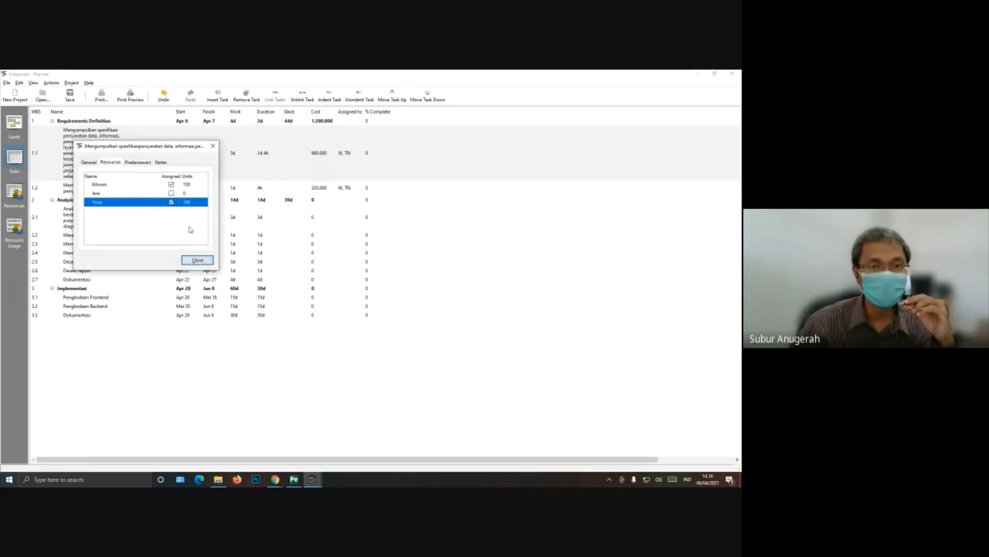
left_click(196, 261)
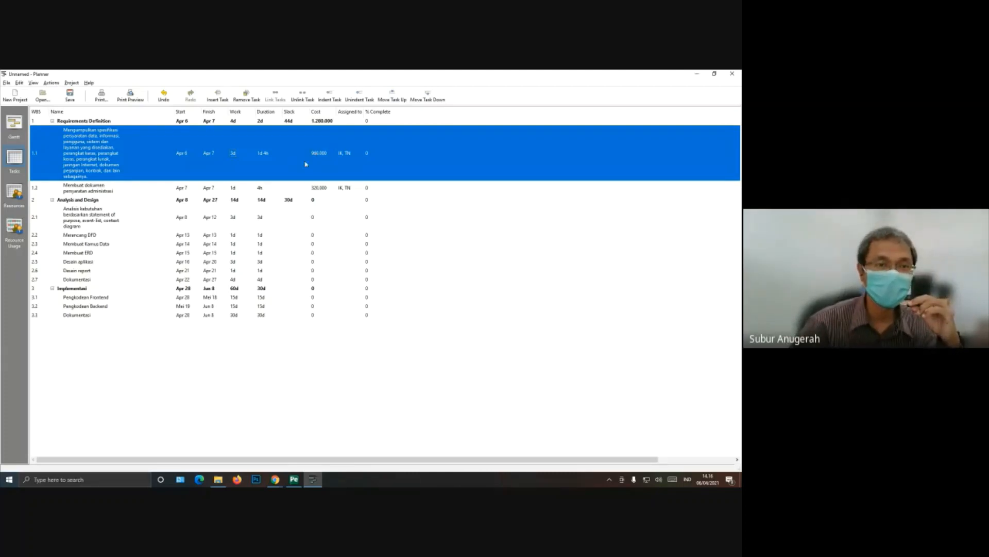
Step: Assign the second resource, from the analyst group, to task 2.1, the needs-analysis task under Analysis and Design
left_click(302, 190)
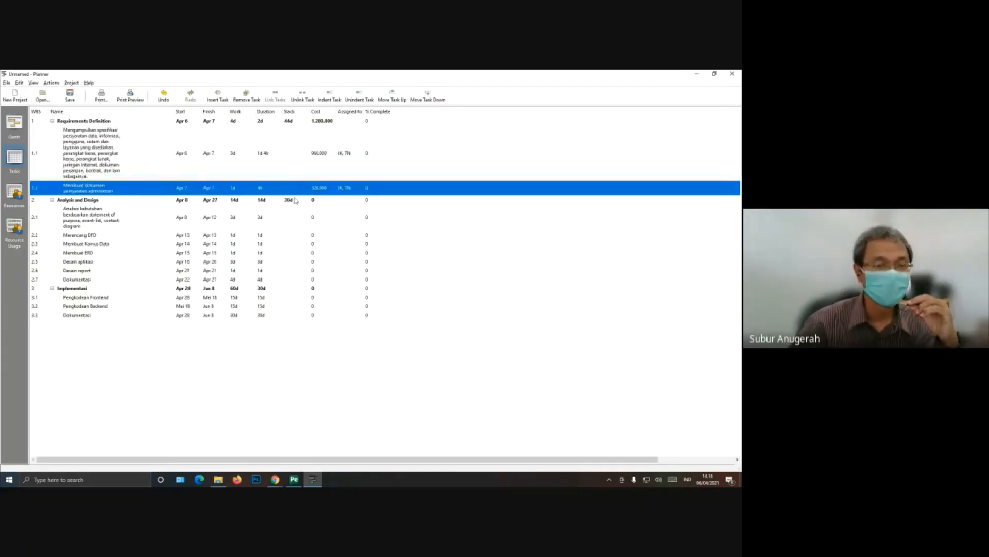
left_click(98, 214)
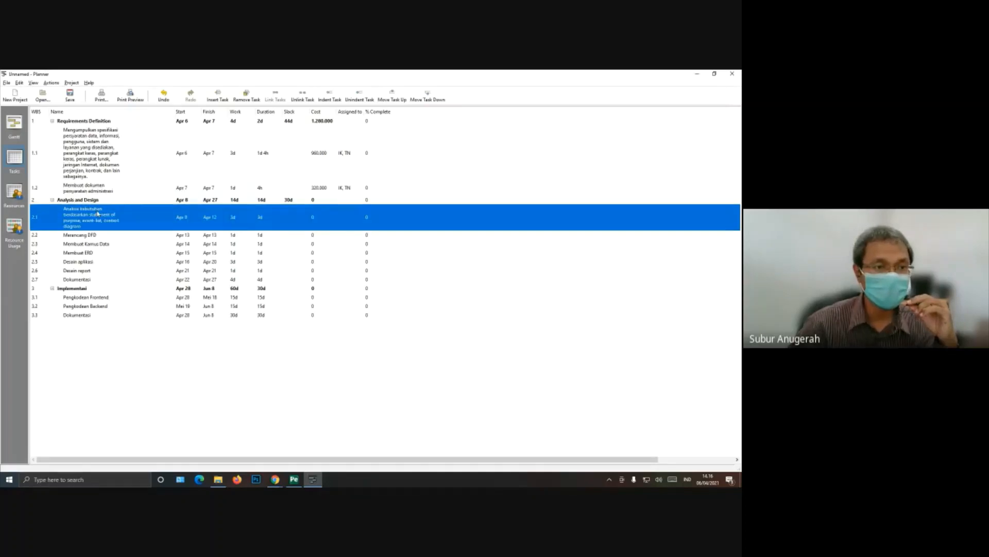
right_click(98, 214)
left_click(108, 252)
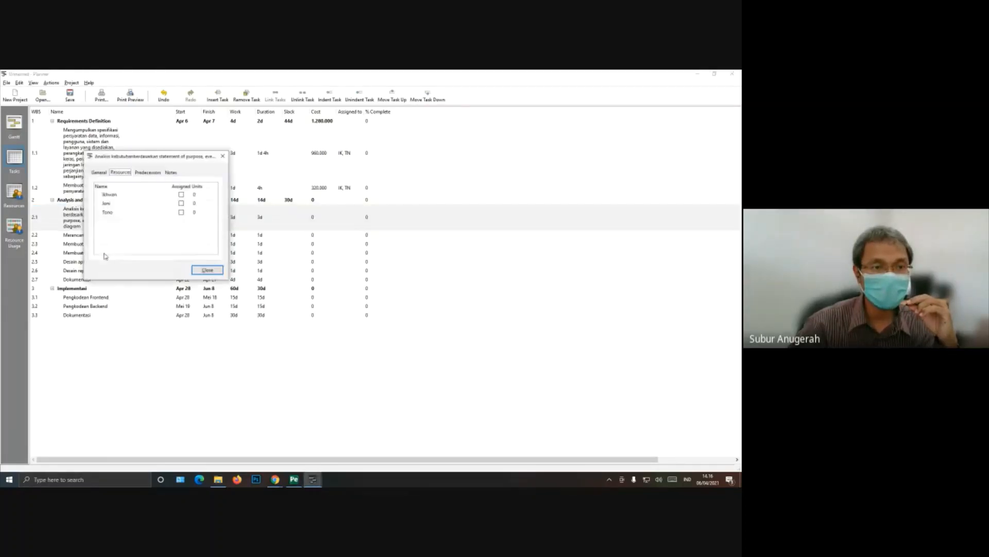
left_click(182, 204)
left_click(206, 270)
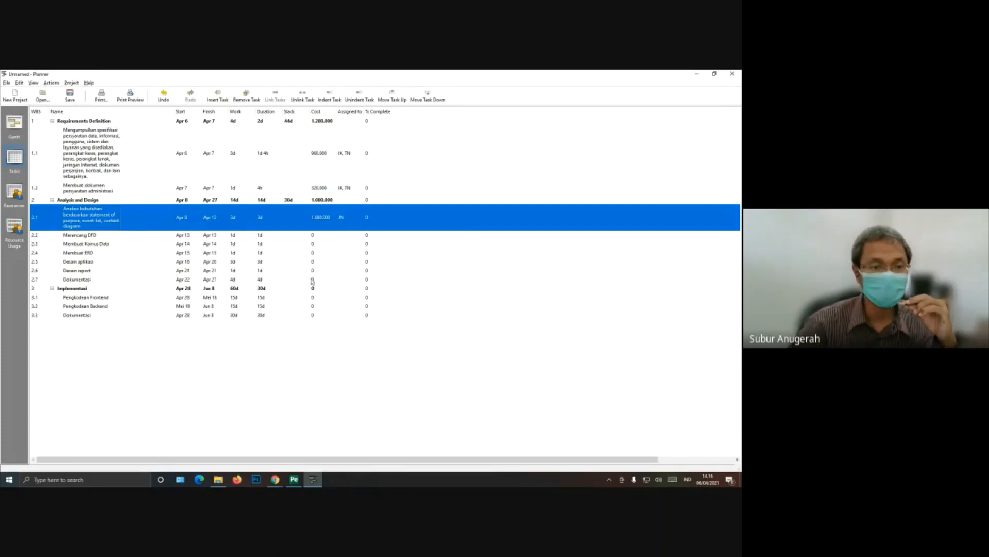
Step: Try a percent-complete value on the Requirements Definition summary task and reset it to 0
left_click(129, 237)
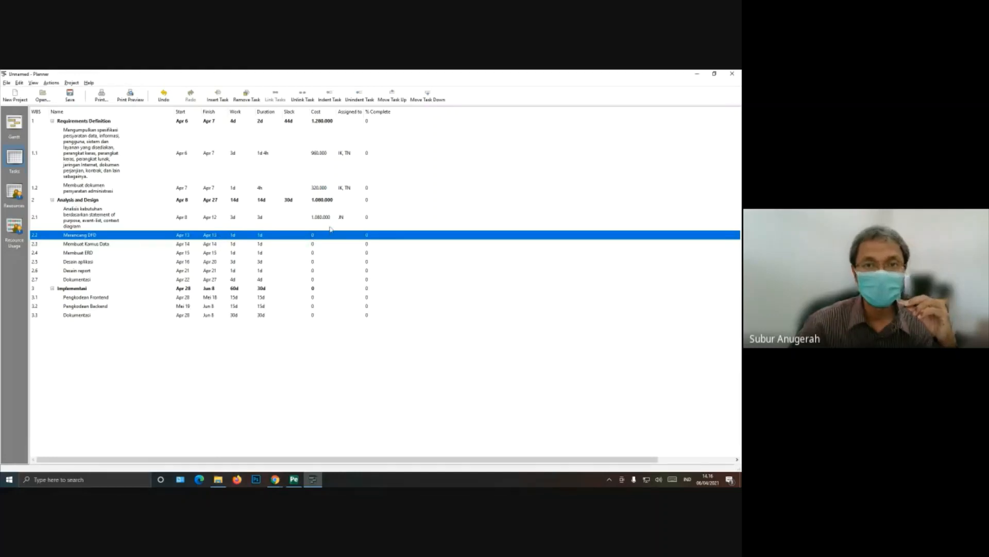
left_click(375, 123)
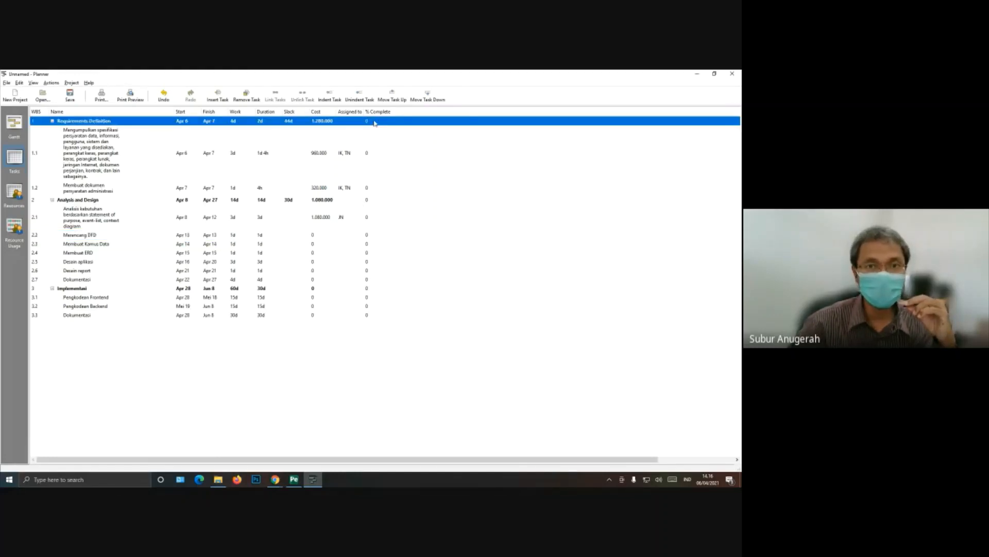
left_click(375, 123)
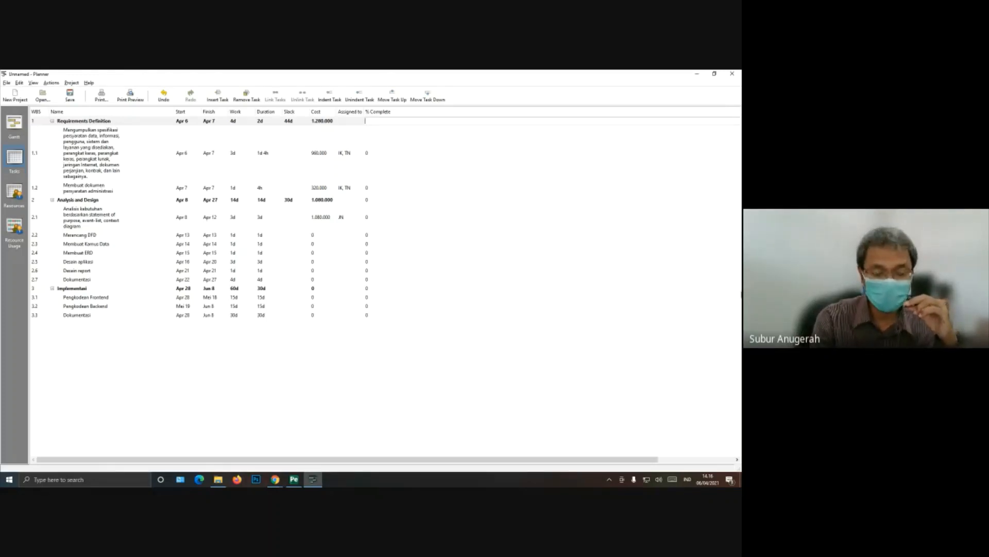
key("Return")
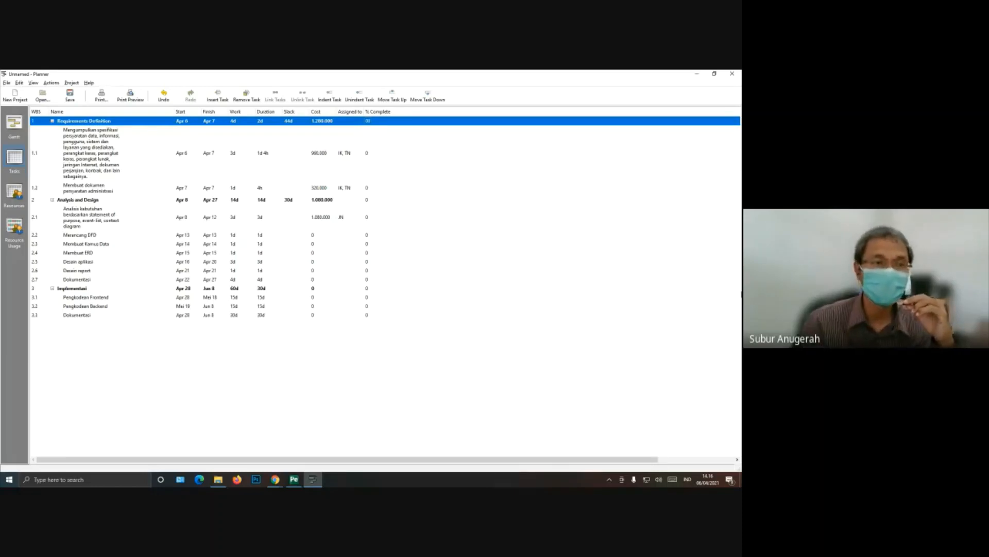
left_click(378, 121)
left_click(378, 119)
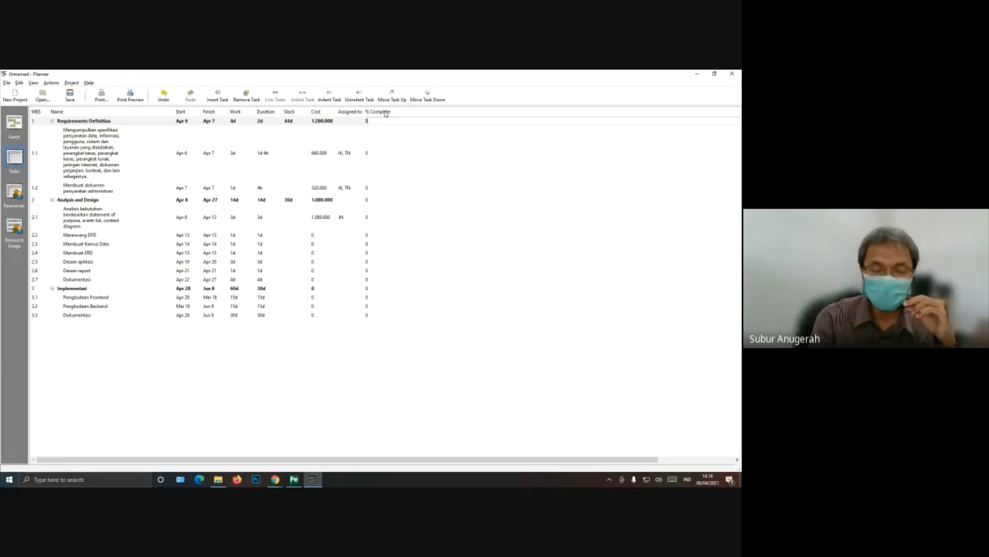
key("Return")
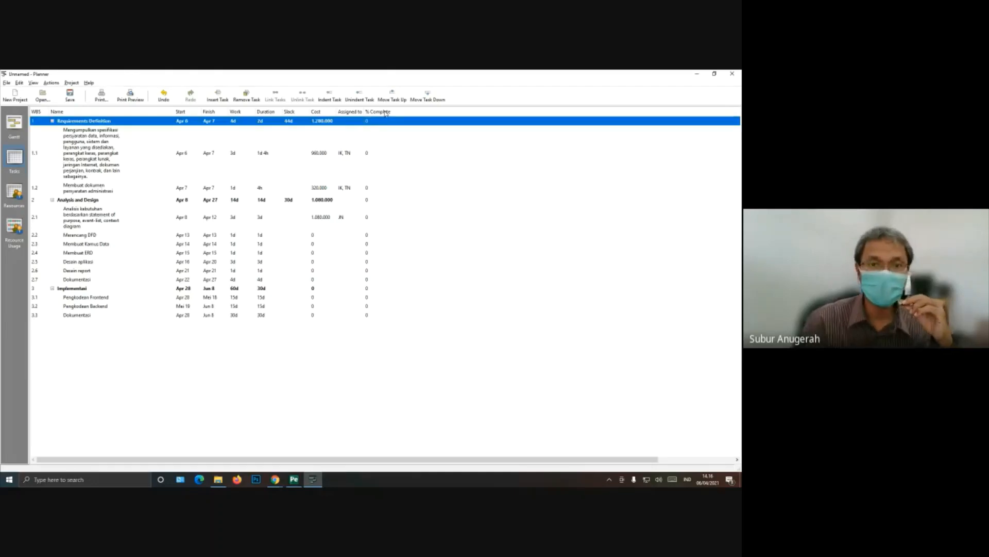
Step: Set the percent complete to 80 for task 1.1 and to 50 for task 1.2
left_click(371, 157)
left_click(370, 153)
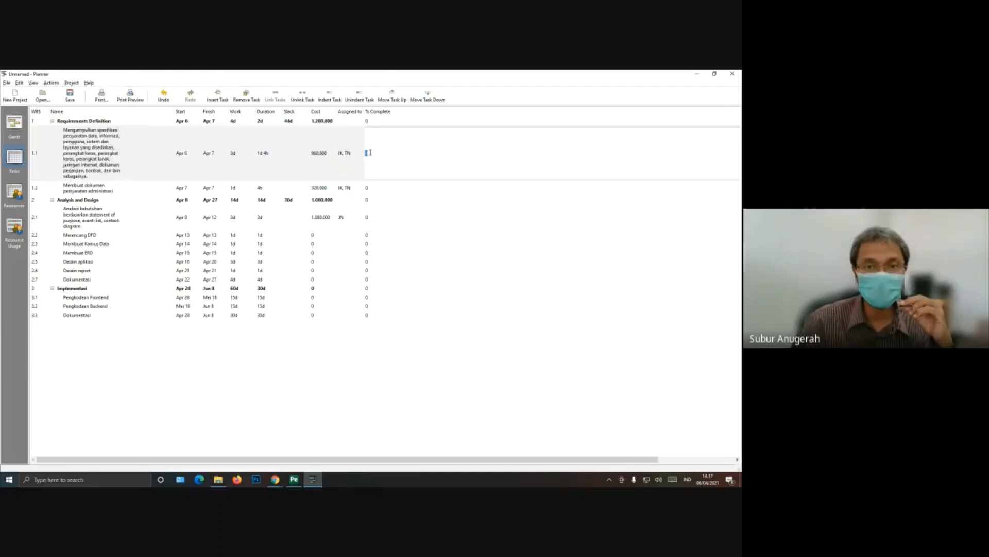
type("8")
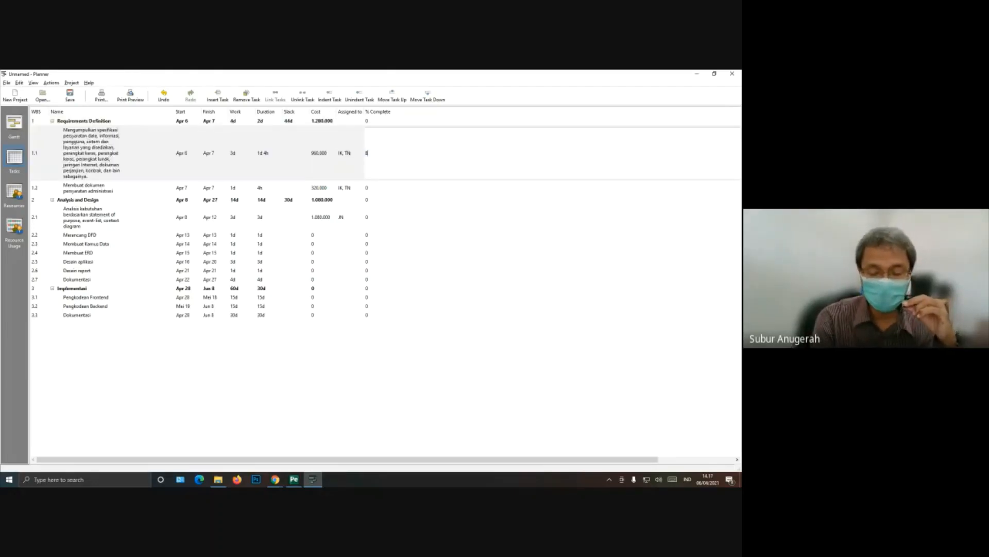
key("Return")
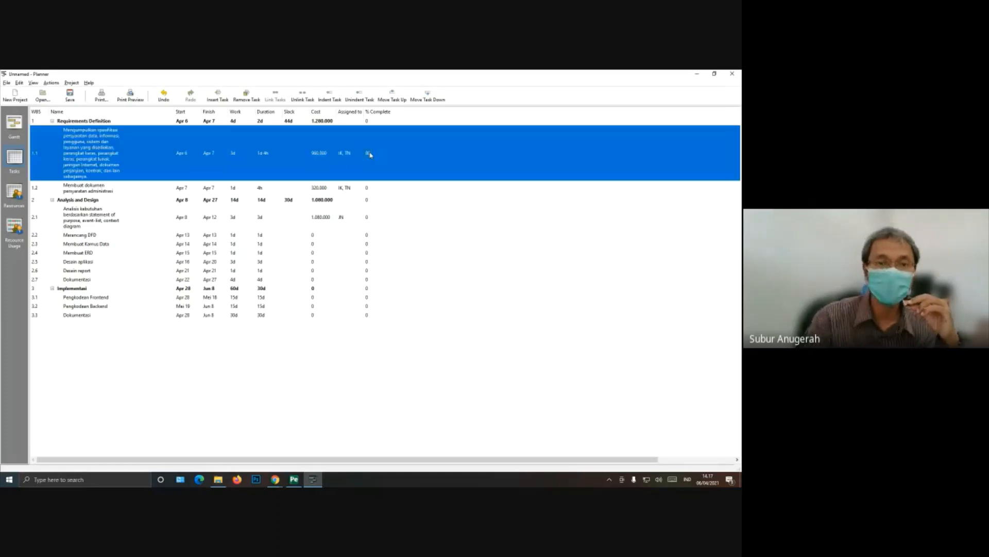
left_click(368, 189)
left_click(367, 188)
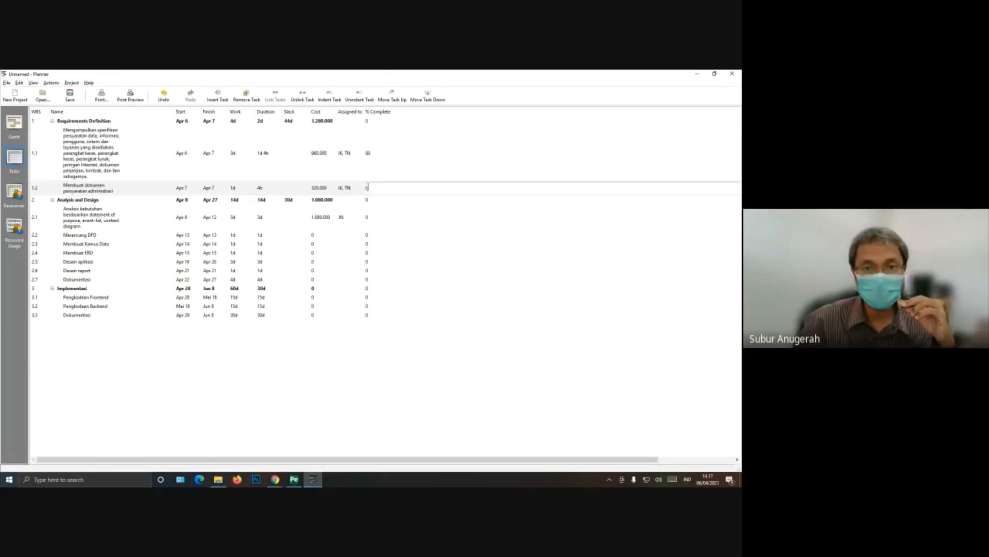
type("5")
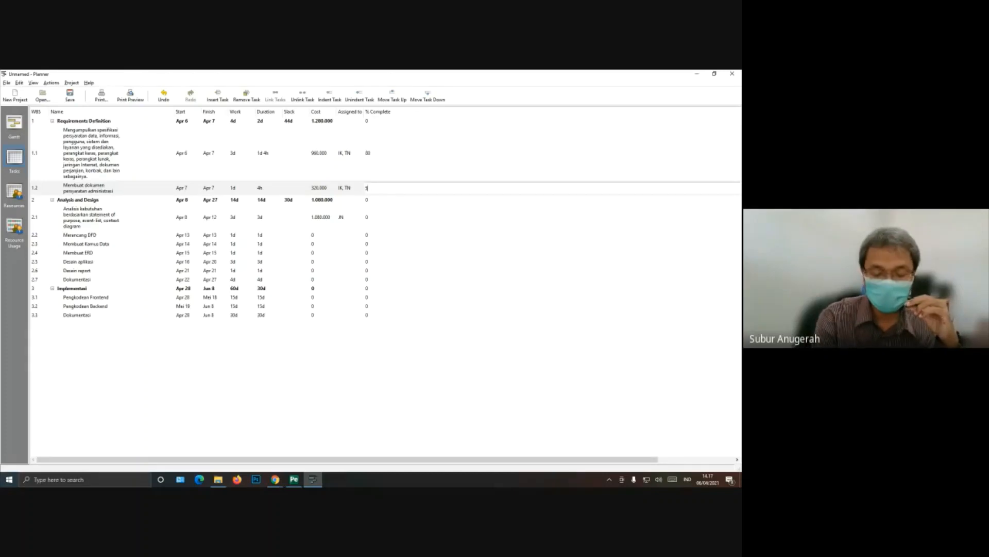
key("Return")
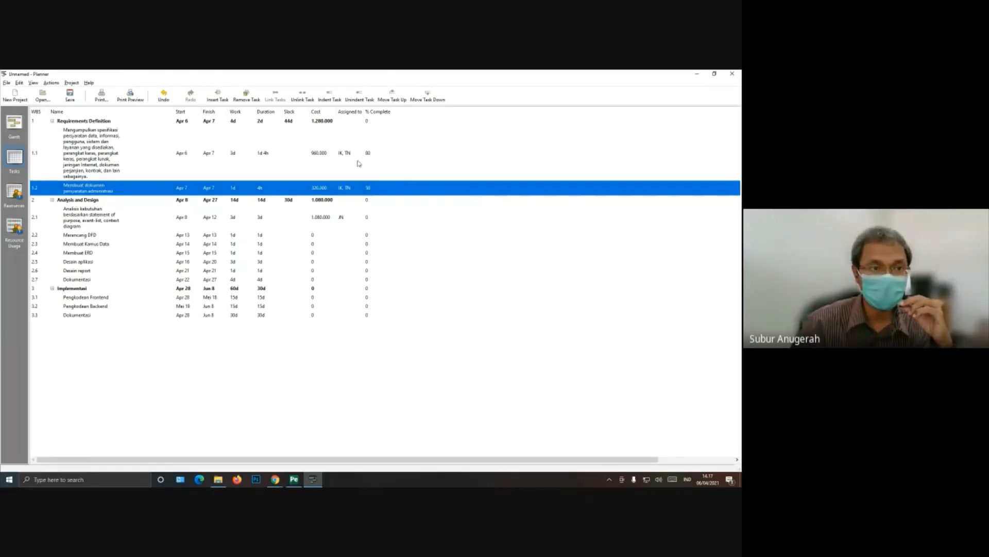
Step: Check the progress and assigned resources in the Gantt chart, and return to the task list
left_click(14, 123)
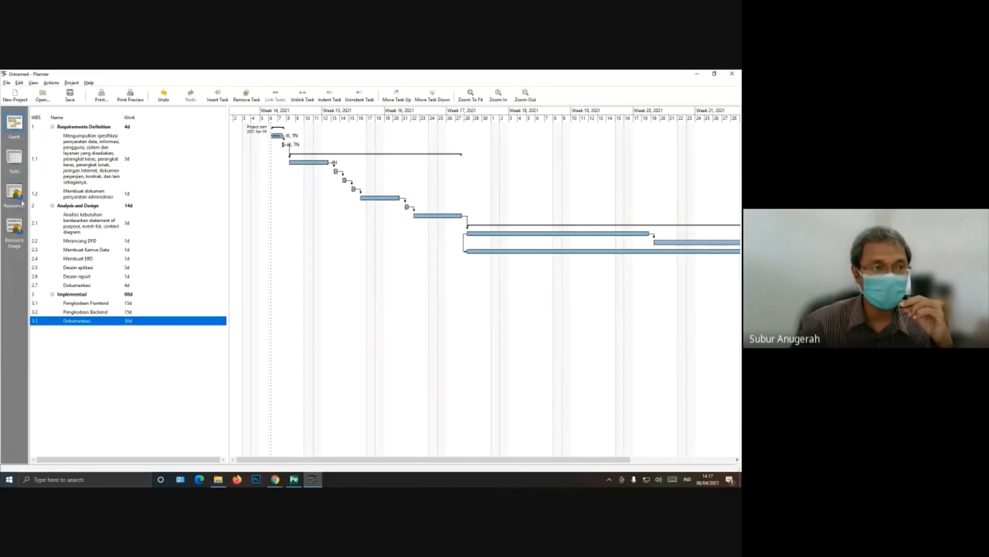
left_click(14, 157)
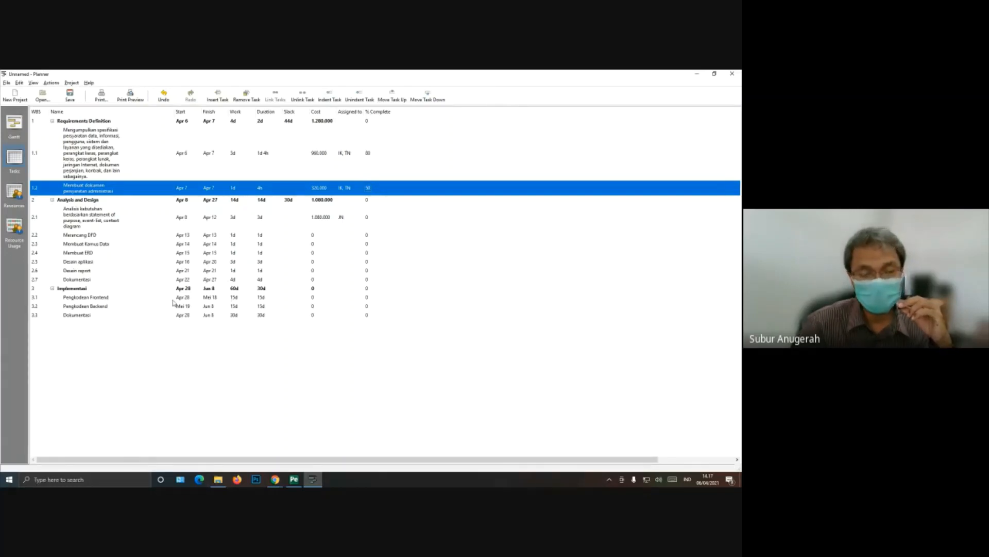
left_click(105, 301)
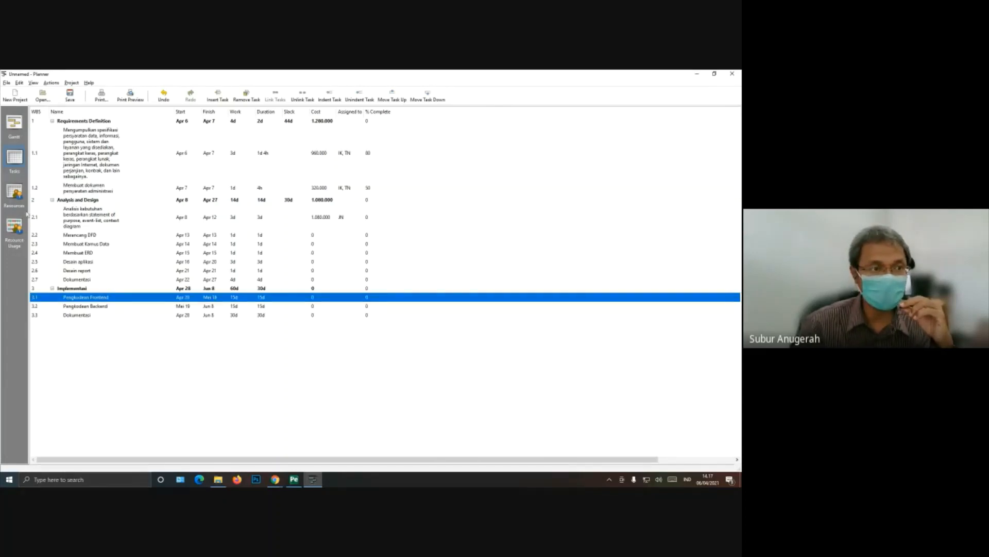
Step: Add a fourth resource to the resource list and enter the person's name and short name
left_click(15, 192)
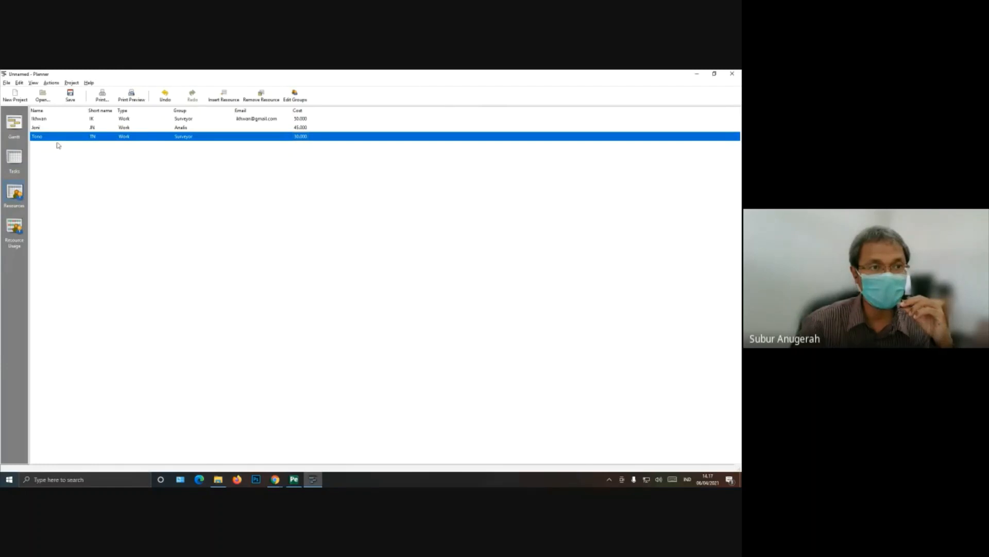
right_click(59, 144)
left_click(63, 148)
left_click(64, 147)
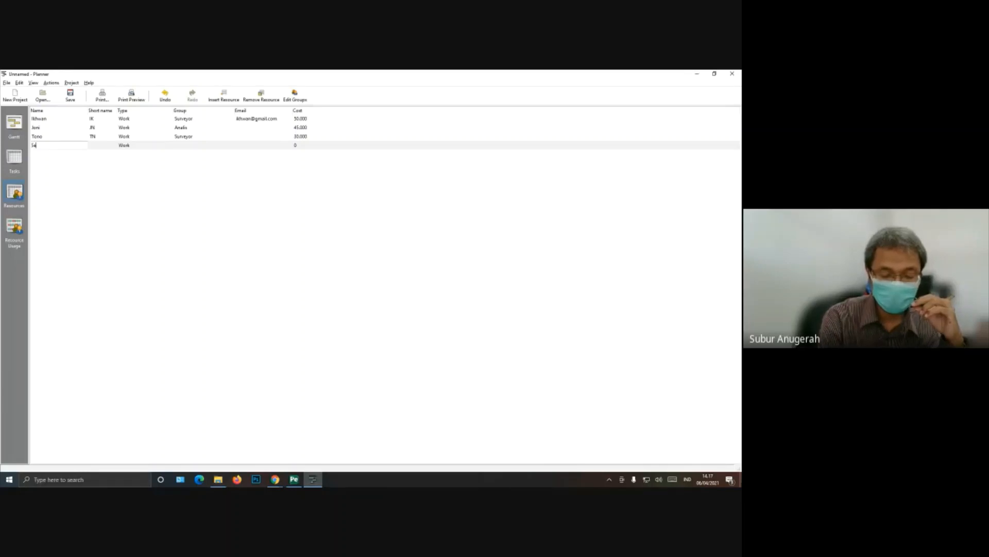
key("Return")
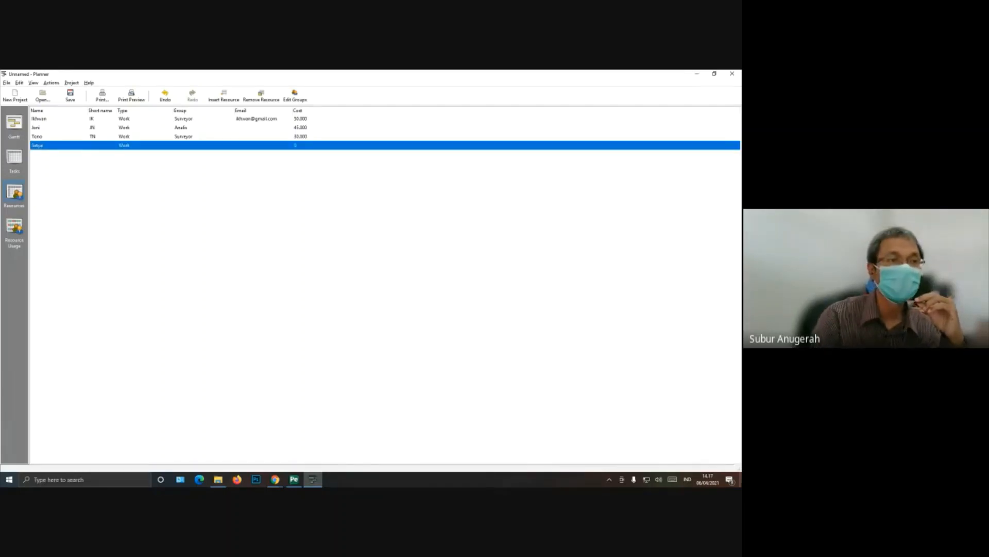
left_click(98, 147)
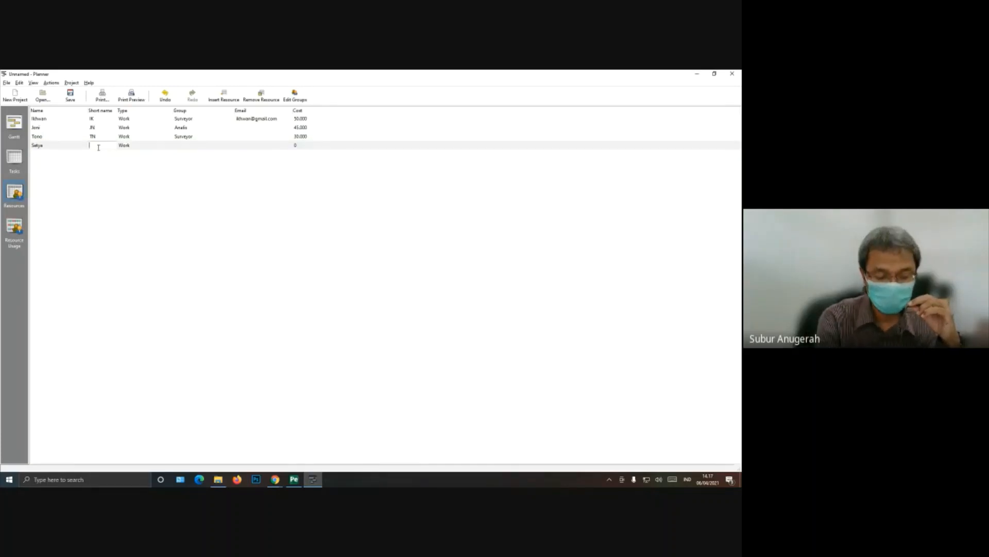
key("Return")
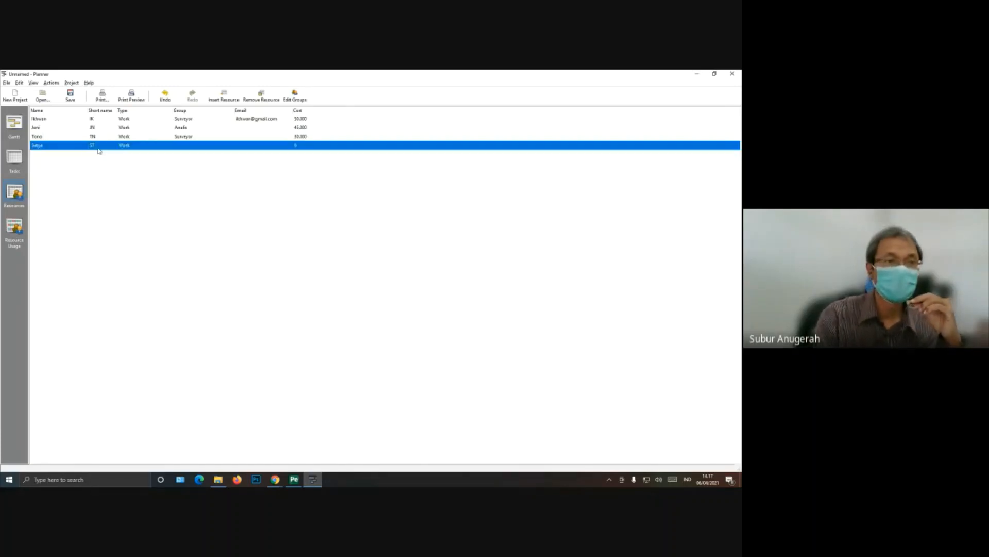
Step: Set the fourth resource's group to Programmer and its cost to 20000
left_click(191, 144)
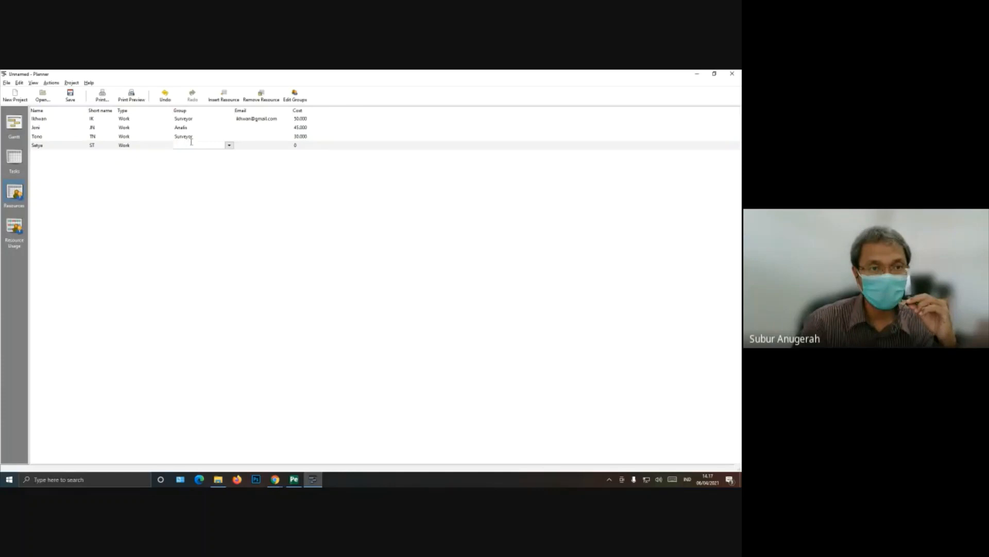
left_click(230, 145)
left_click(203, 172)
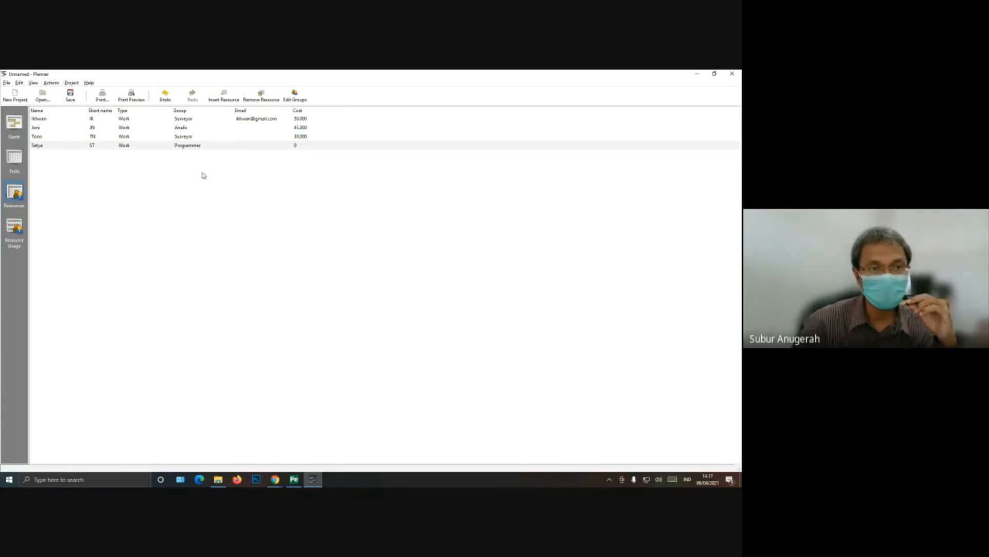
left_click(311, 145)
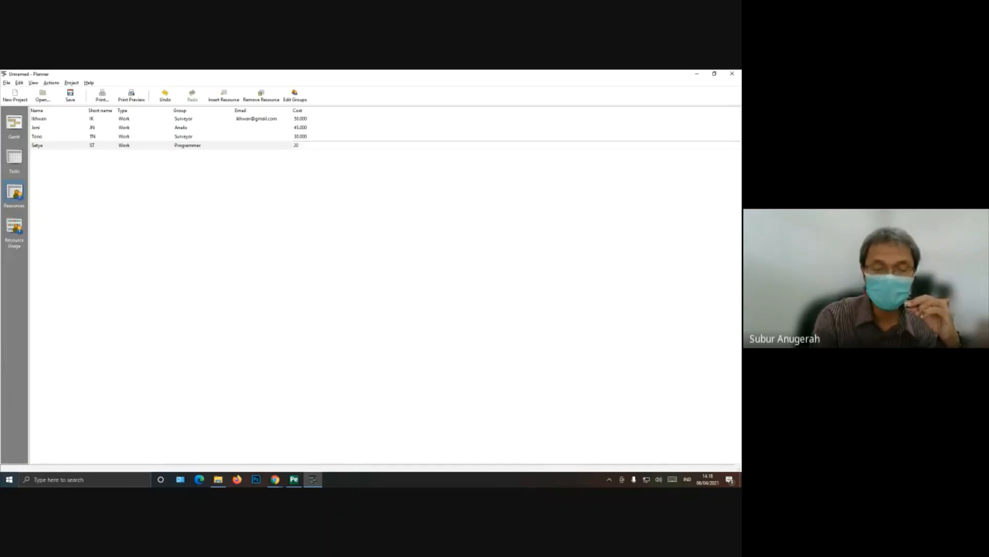
type("000")
left_click(312, 146)
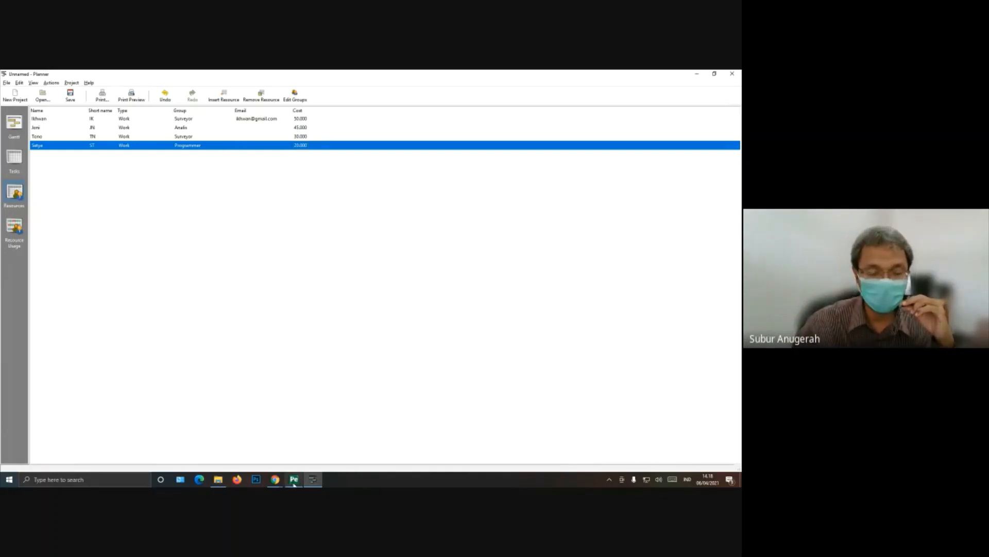
Step: Assign the Programmer resource to task 3.1 Pengkodean Frontend from the Gantt chart
mouse_move(314, 481)
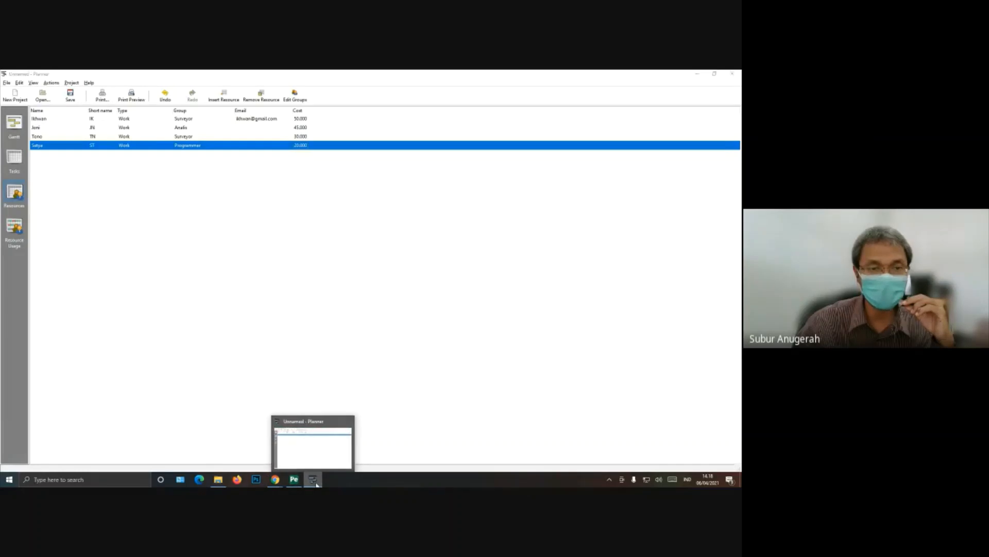
left_click(316, 483)
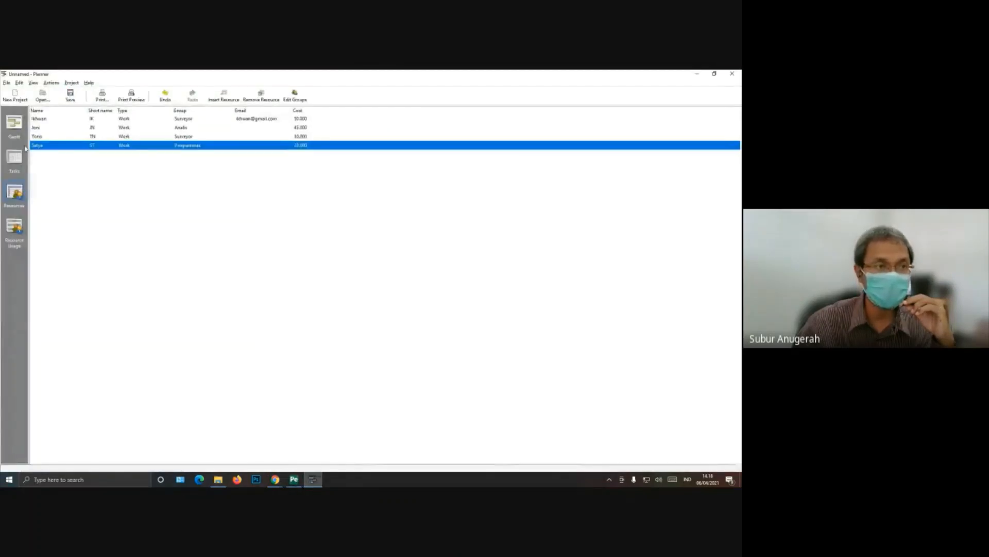
left_click(11, 124)
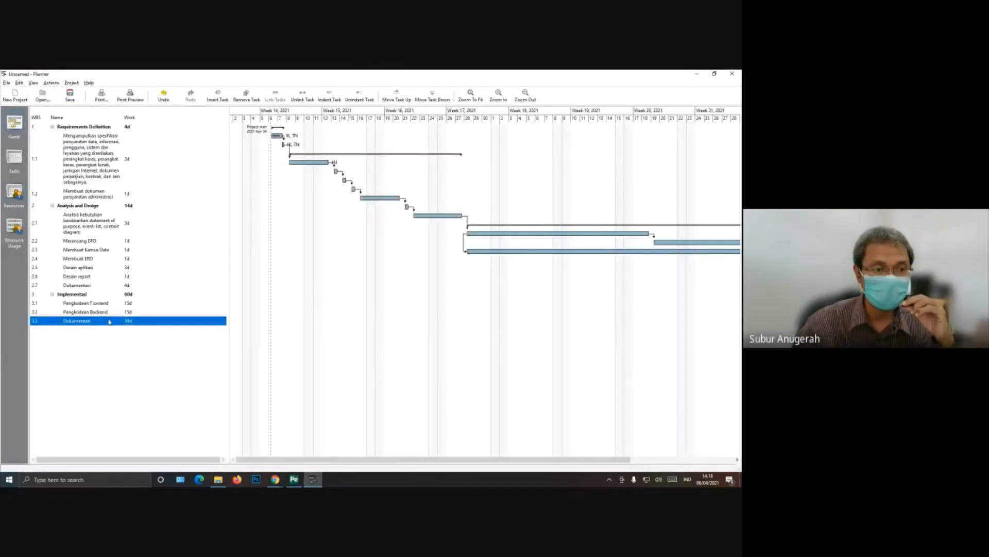
left_click(103, 305)
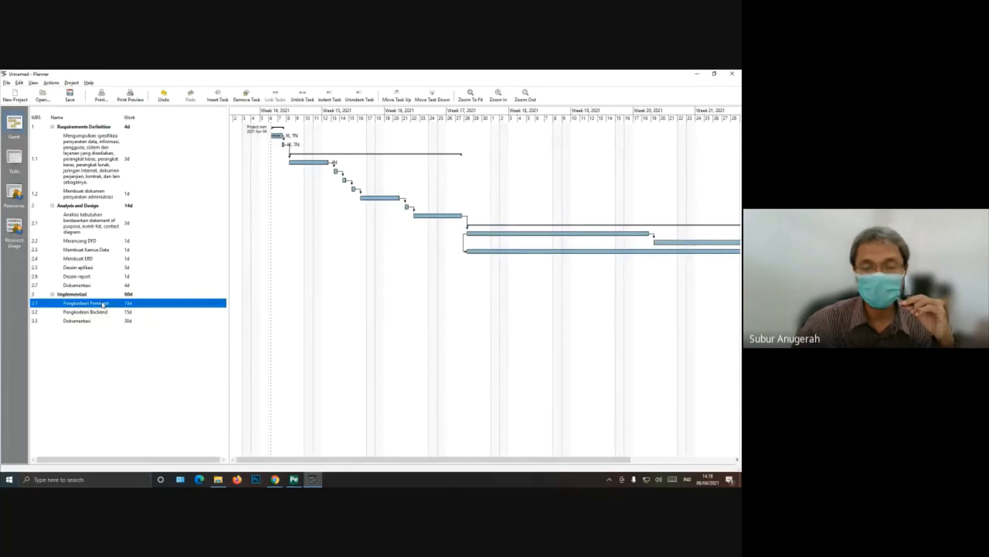
right_click(104, 305)
left_click(110, 344)
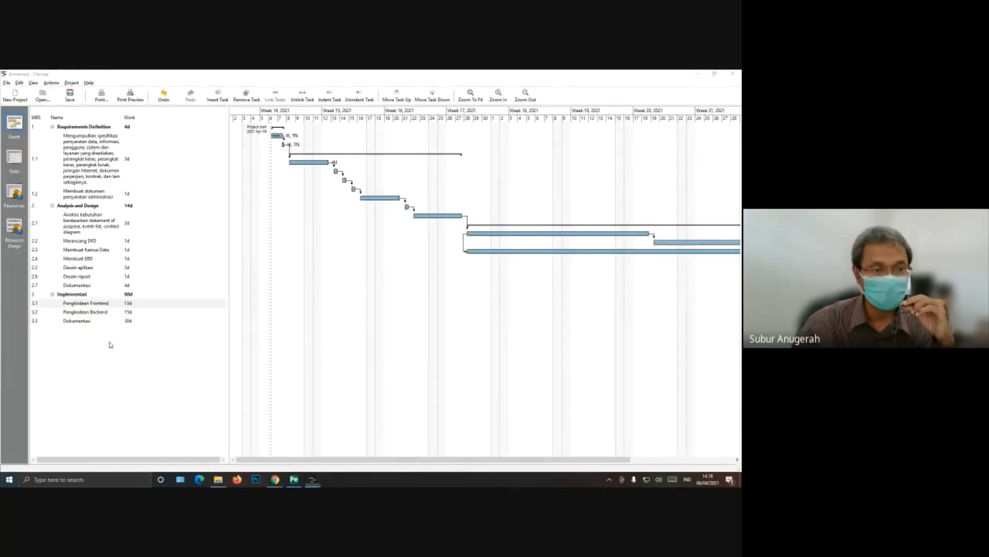
left_click(191, 231)
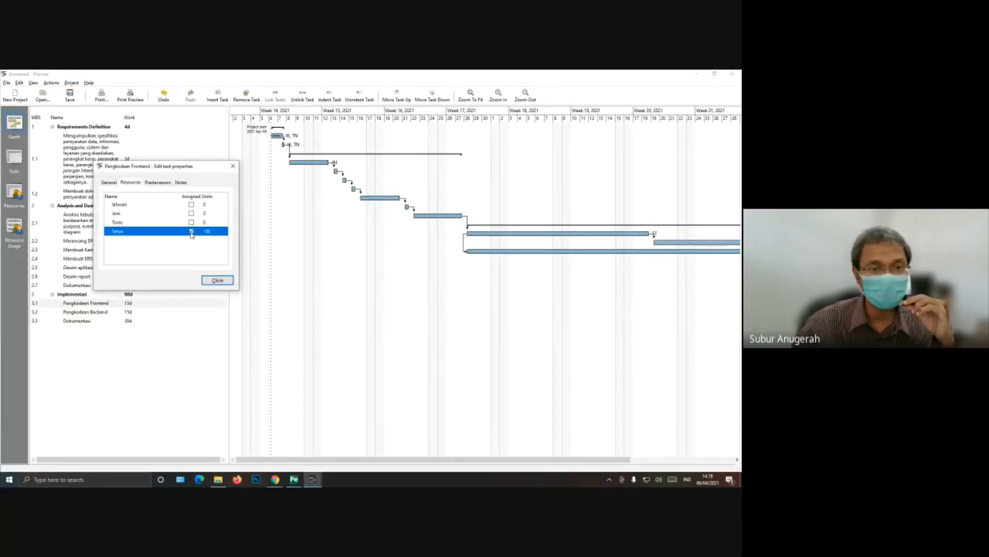
left_click(217, 280)
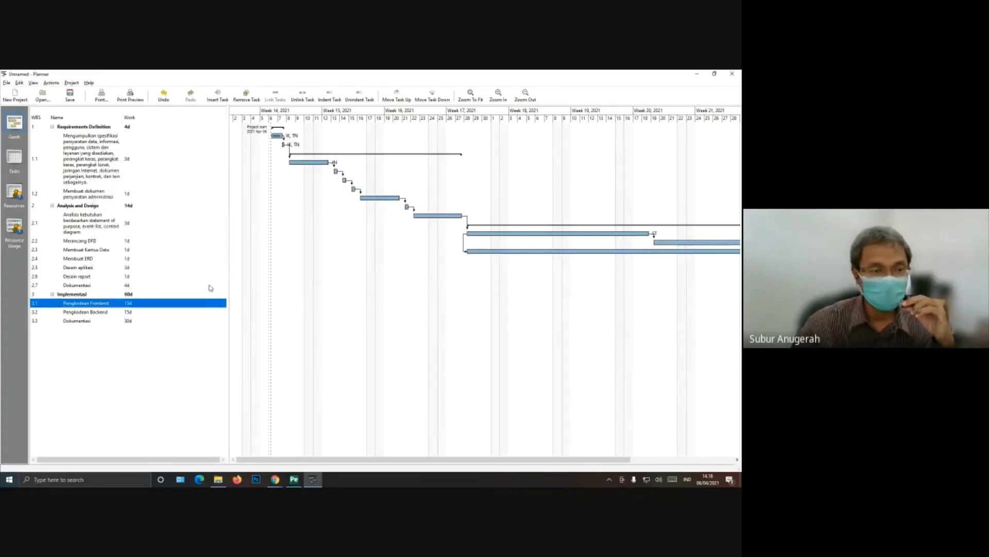
Step: Assign the Programmer resource to task 3.2 Pengkodean Backend from the task list
left_click(14, 158)
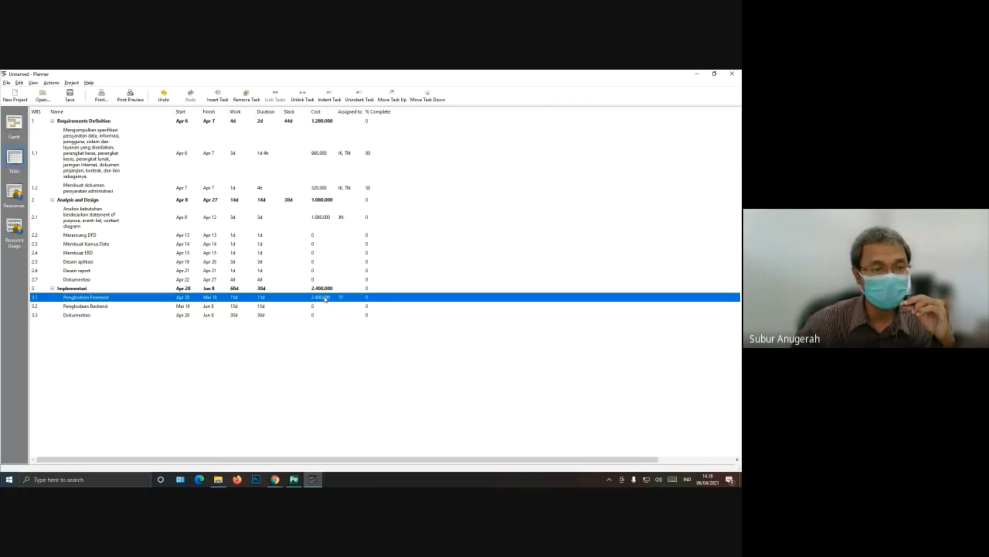
right_click(106, 308)
left_click(114, 348)
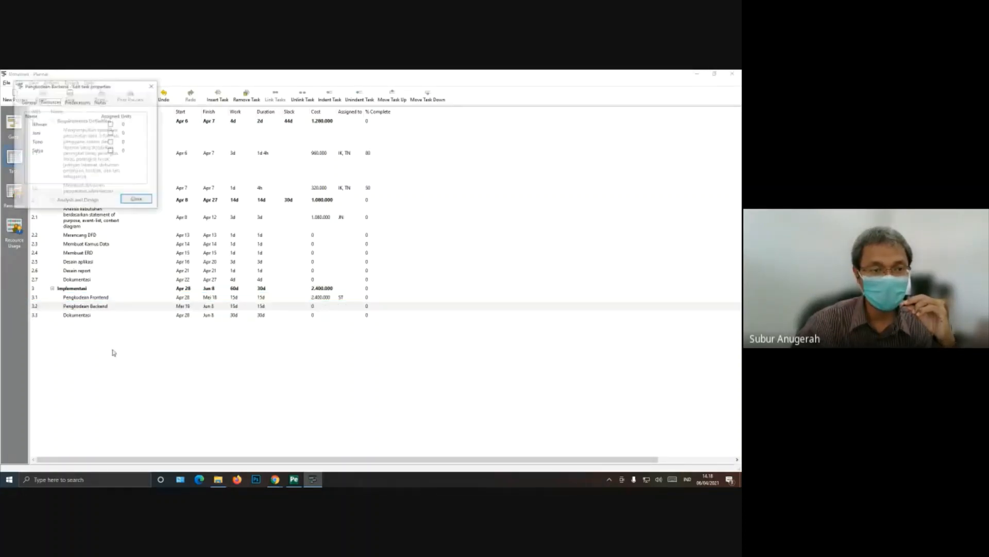
left_click(110, 151)
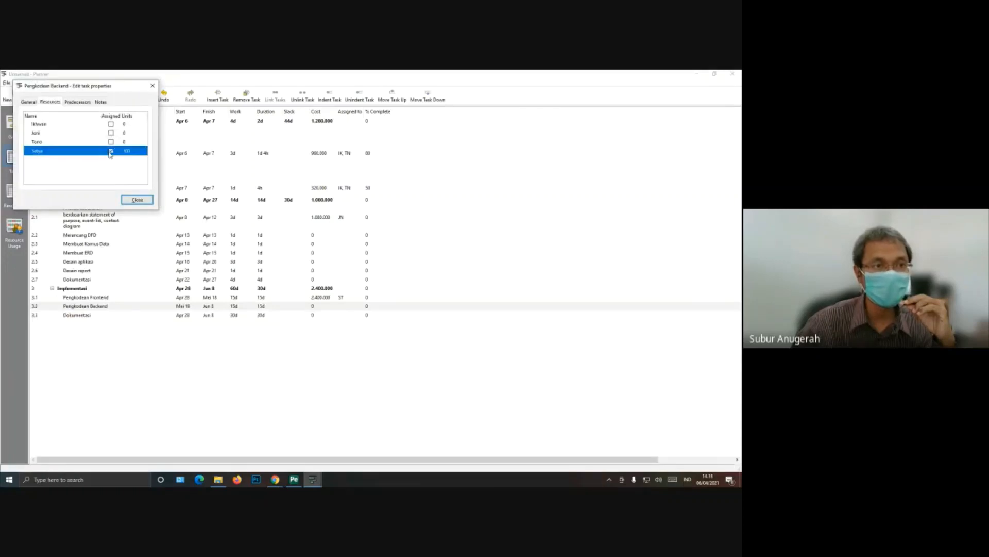
left_click(149, 201)
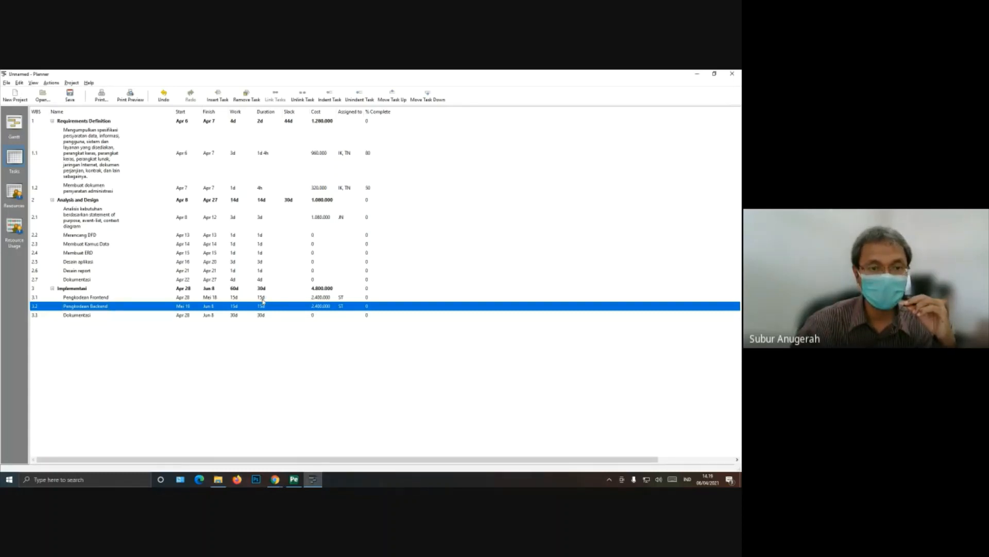
Step: Check the resources assigned to task 1.2 Membuat dokumen persyaratan administrasi and set its work to 2d
double_click(263, 190)
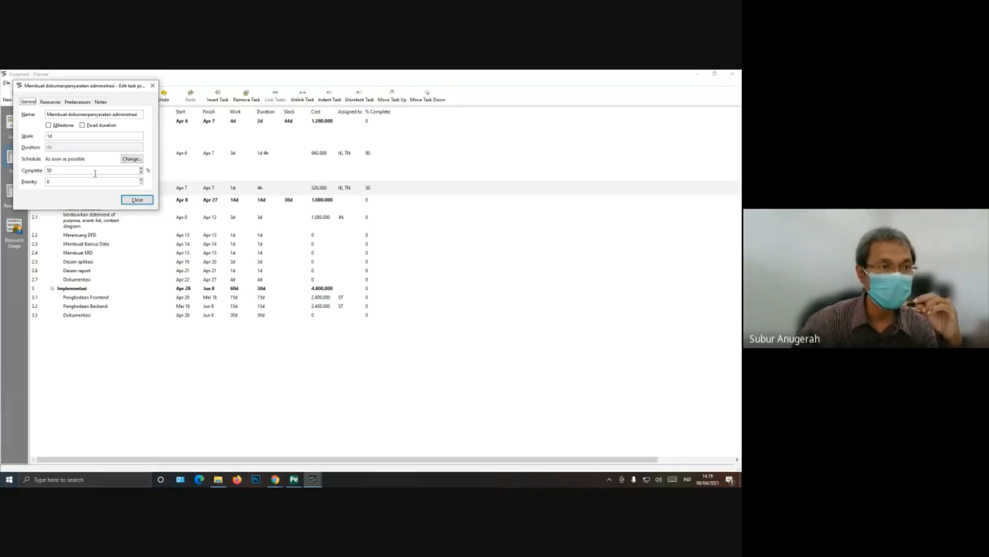
left_click(48, 102)
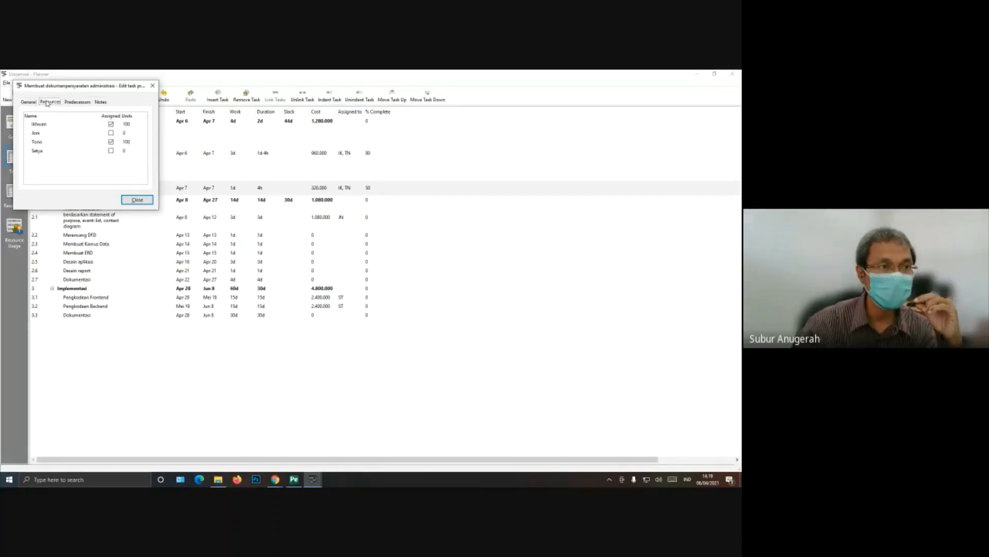
left_click(29, 102)
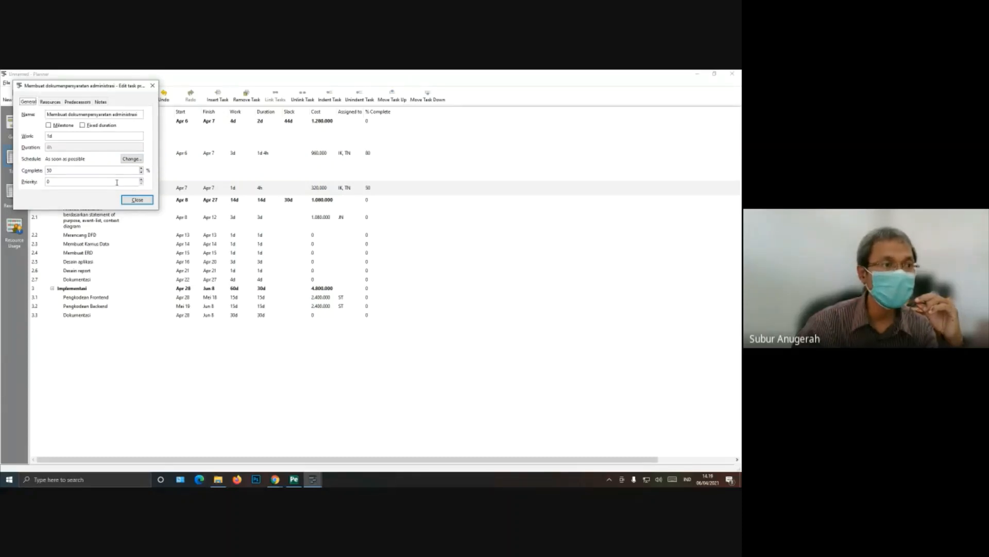
double_click(48, 137)
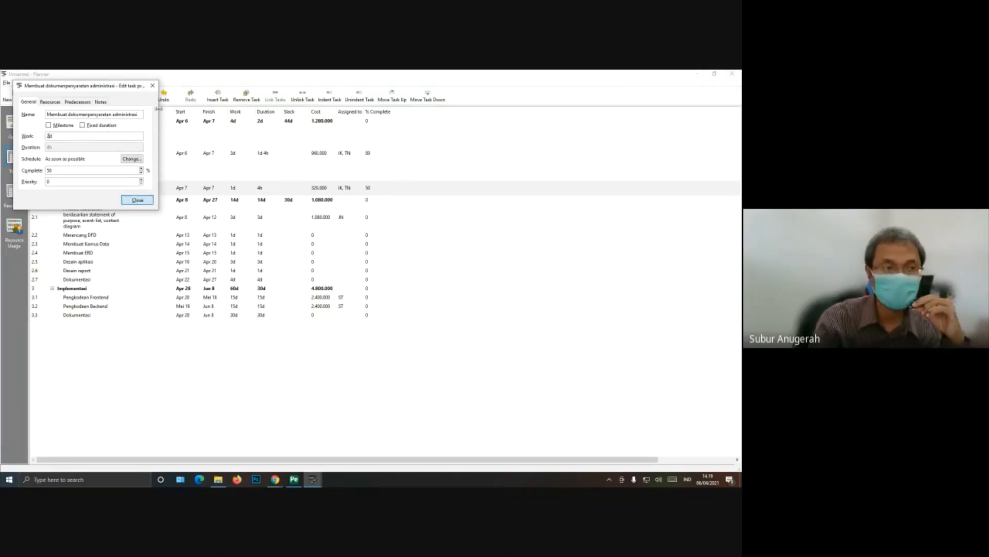
key("Return")
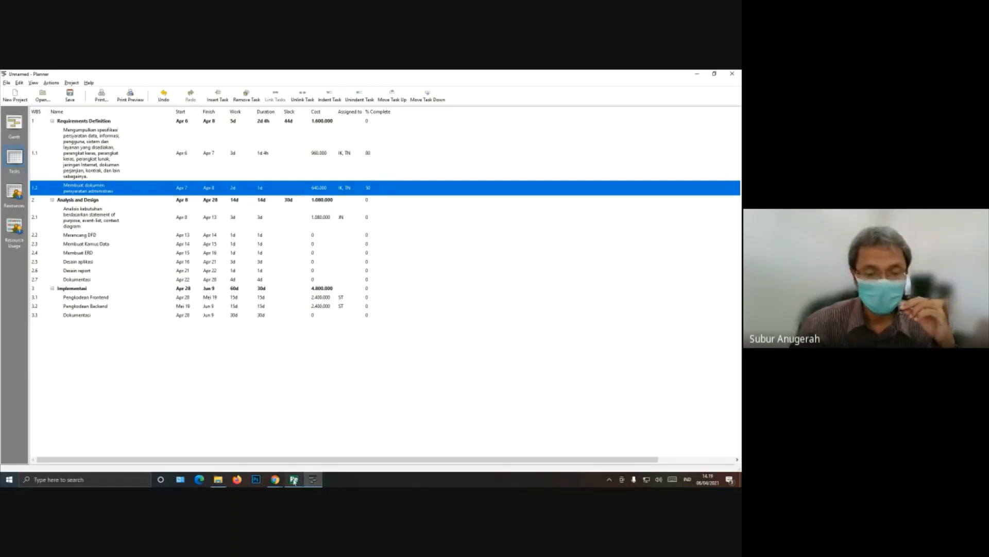
Step: Switch to the PDF editor to examine the later phases of the example schedule, and return to Planner
mouse_move(294, 480)
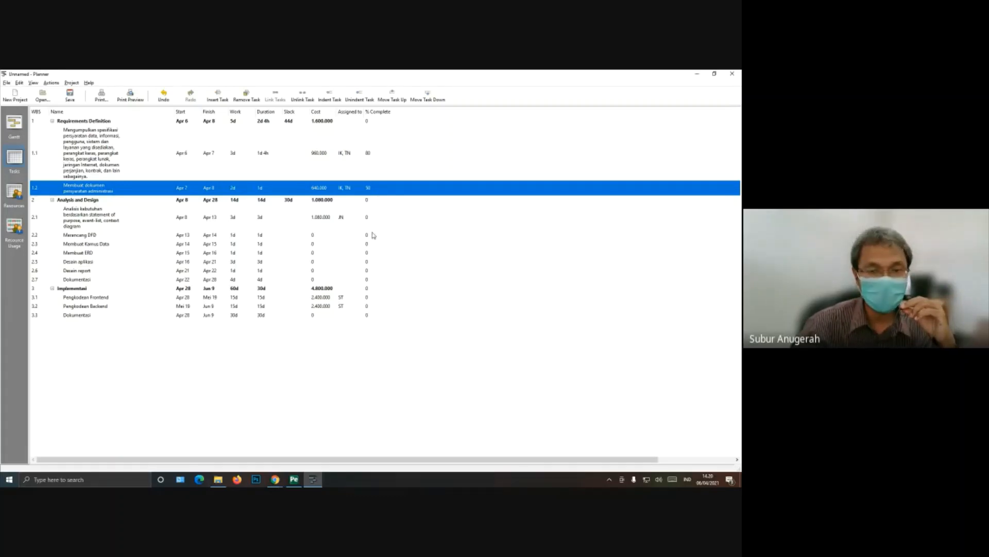
left_click(294, 480)
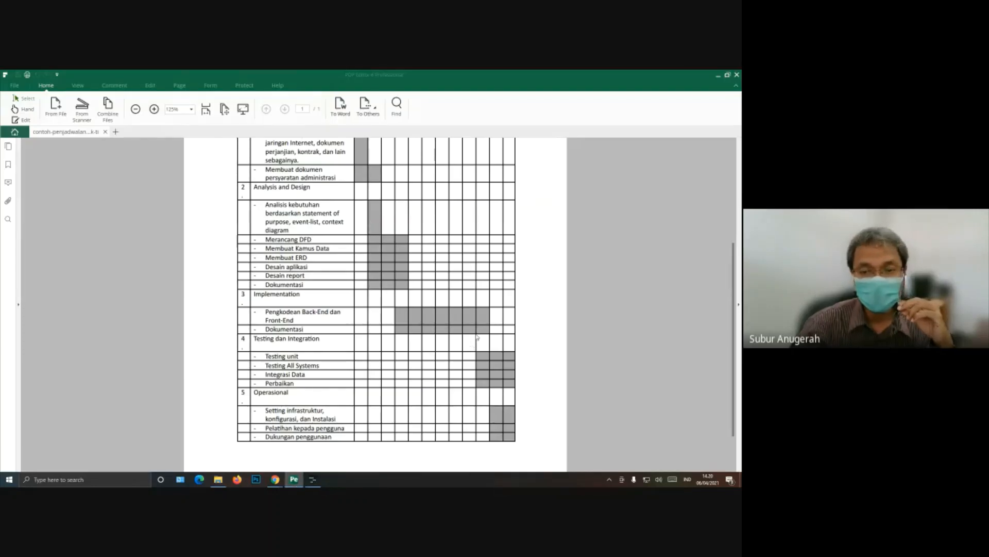
scroll(484, 353, "down", 2)
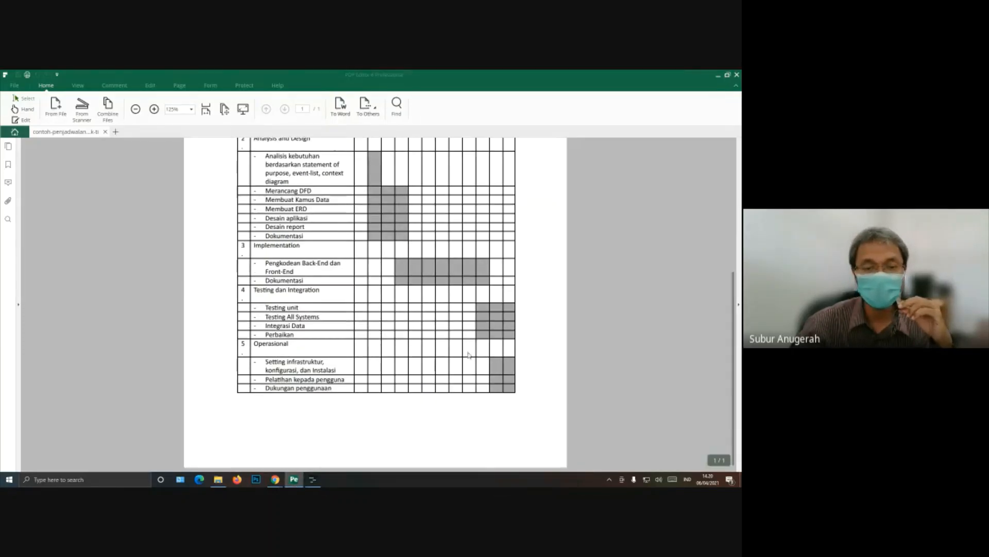
left_click(315, 480)
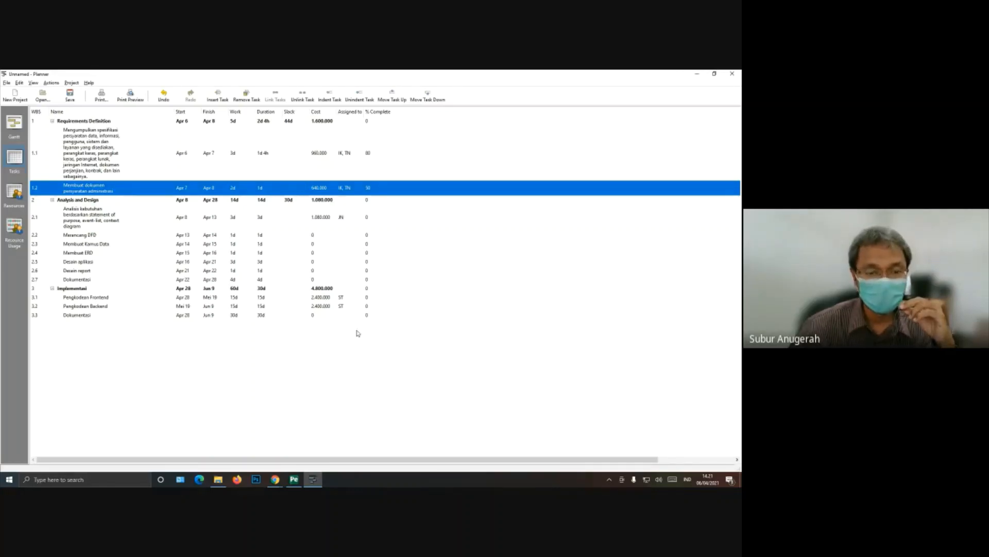
Step: Switch to Chrome to view the GNOME Planner downloads page and the Microsoft Project page, and return to Planner
mouse_move(274, 483)
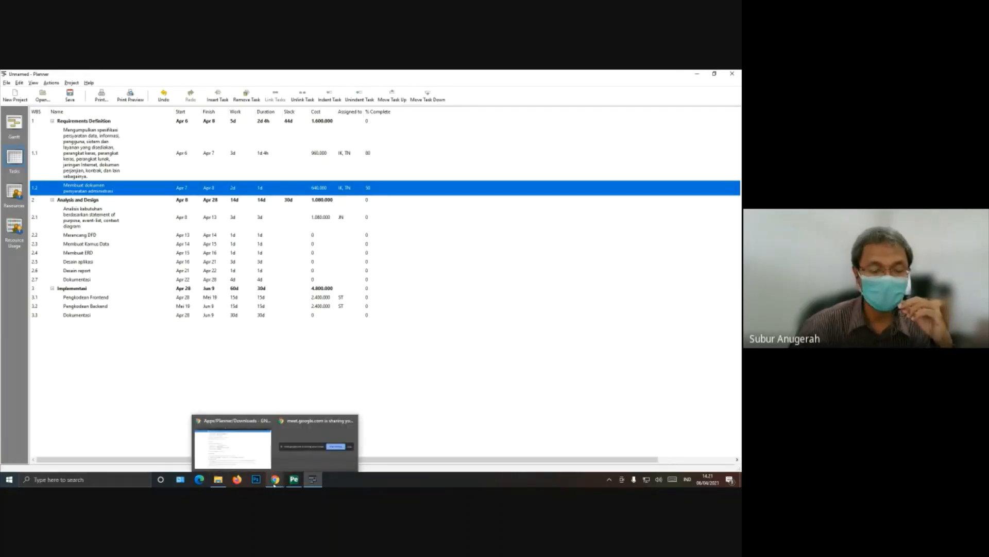
mouse_move(250, 452)
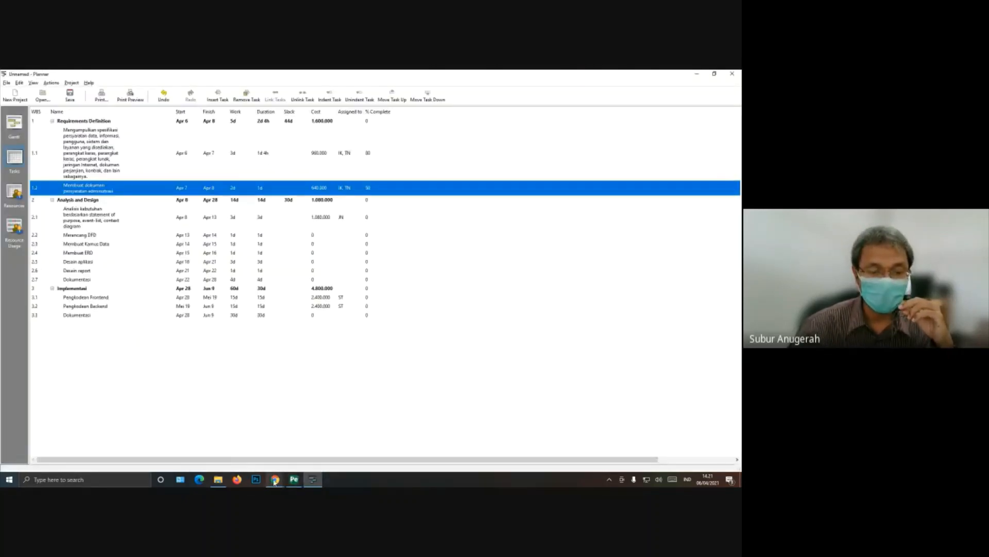
left_click(232, 457)
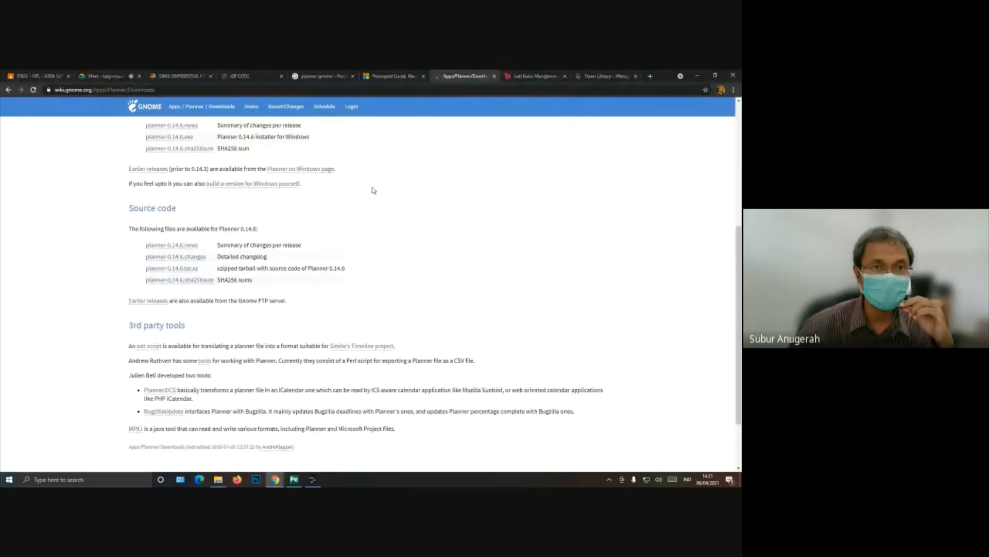
scroll(401, 256, "up", 5)
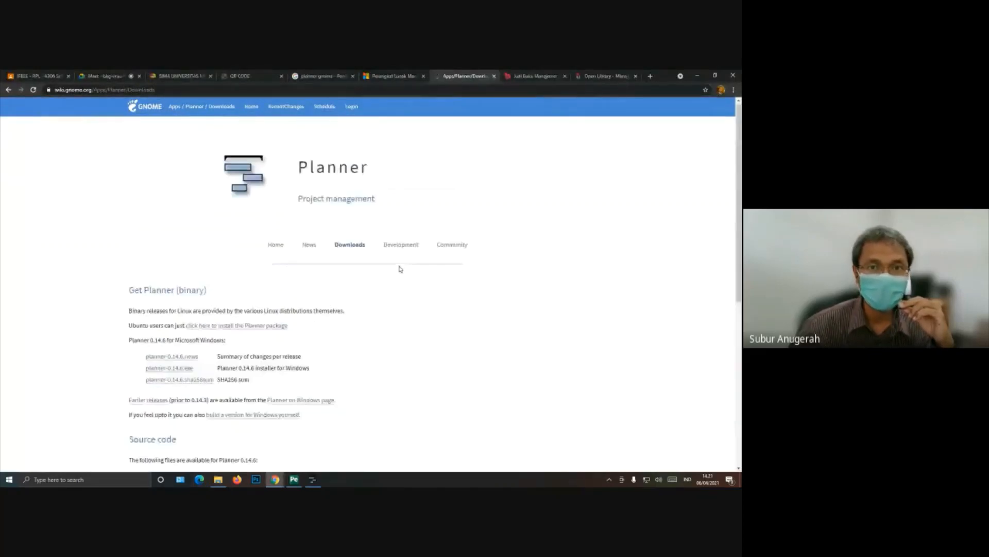
left_click(392, 77)
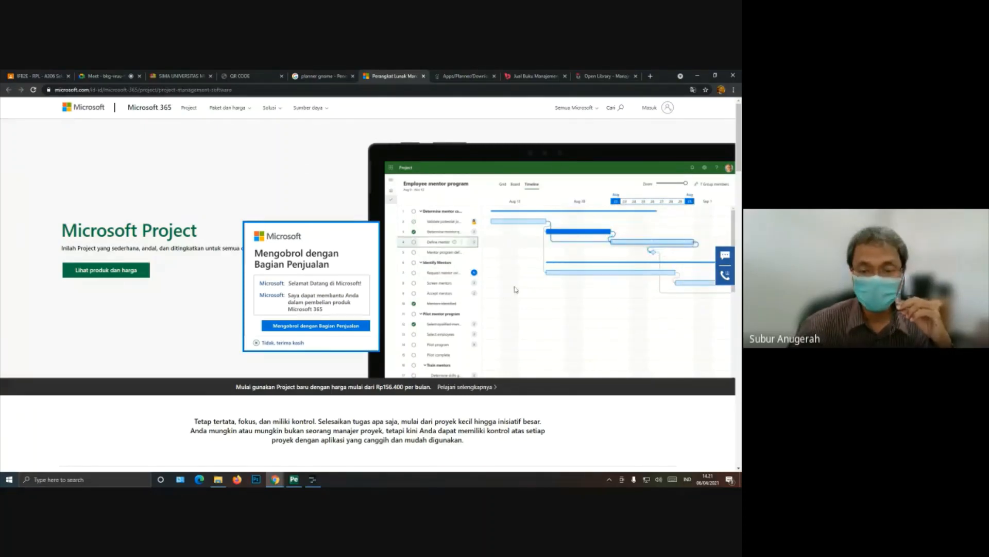
key("alt+Tab")
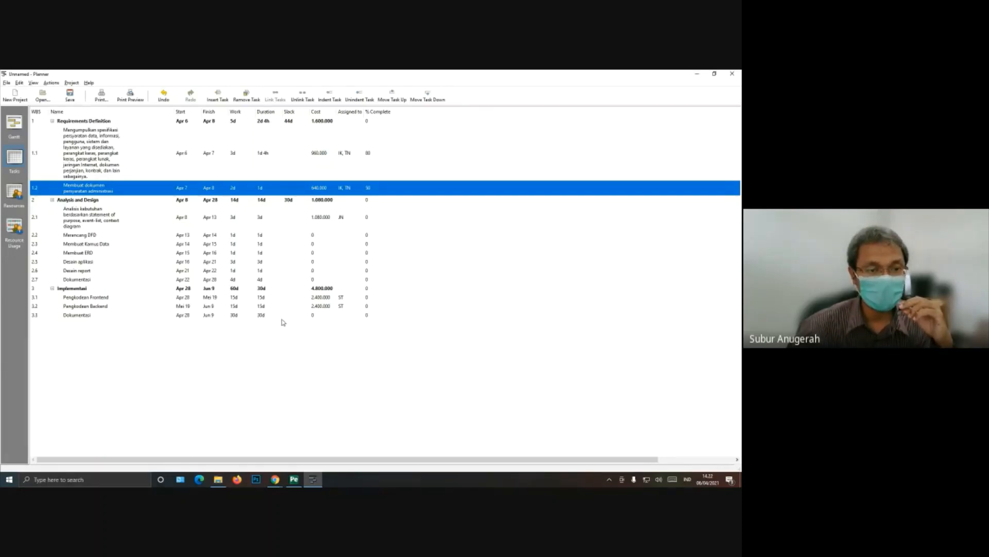
Step: Switch to the PDF editor and review the example work breakdown schedule from Requirements Definition through Operasional
left_click(292, 482)
scroll(508, 462, "up", 3)
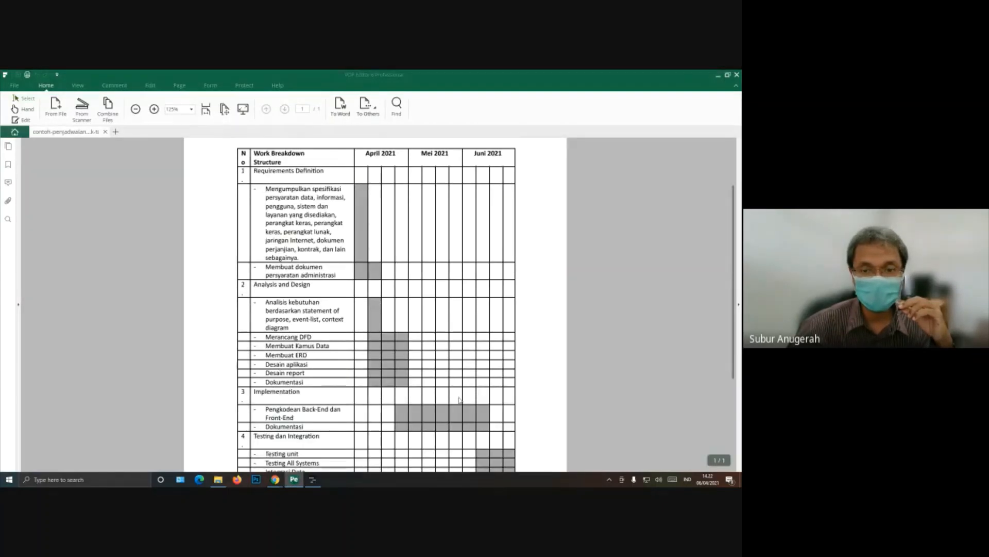
scroll(513, 453, "down", 3)
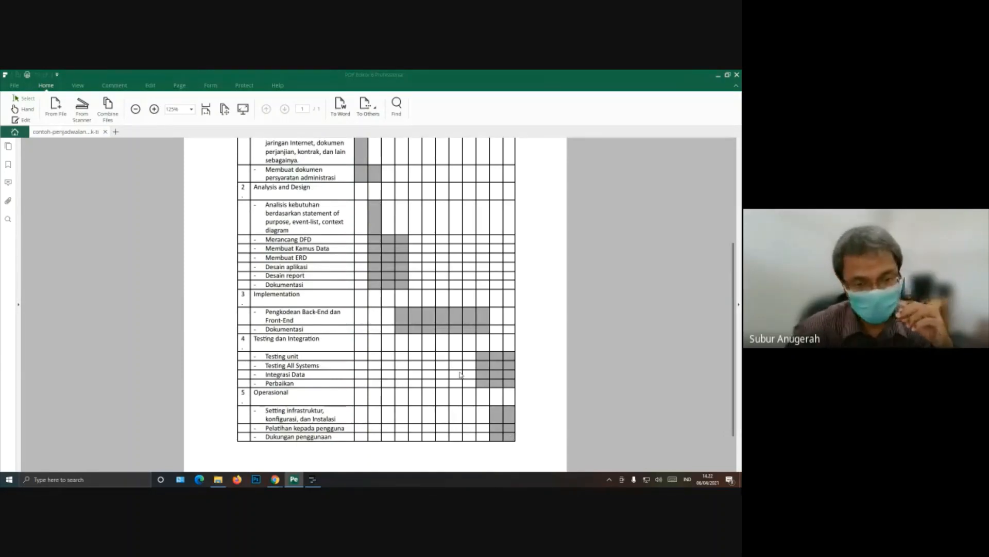
scroll(408, 306, "up", 2)
scroll(409, 306, "up", 4)
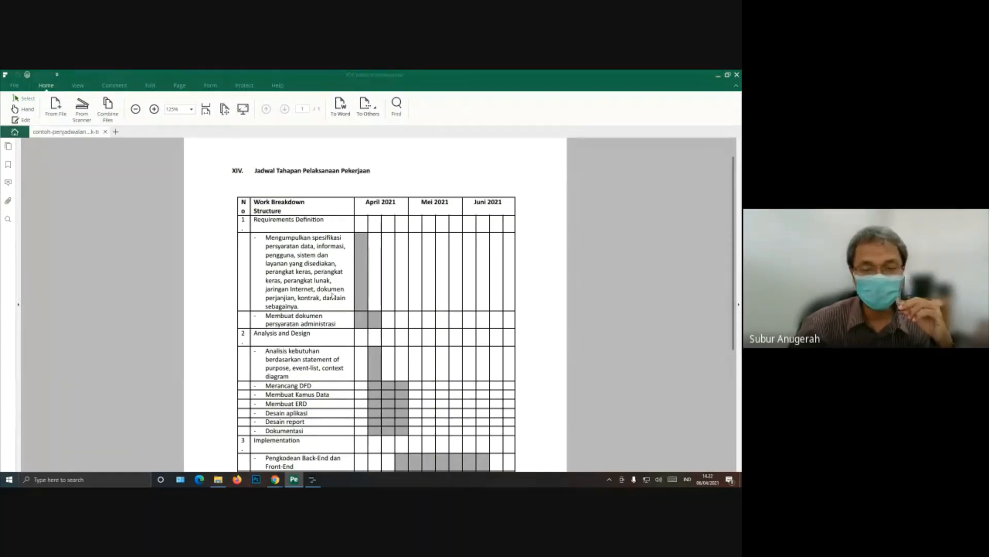
scroll(333, 297, "down", 3)
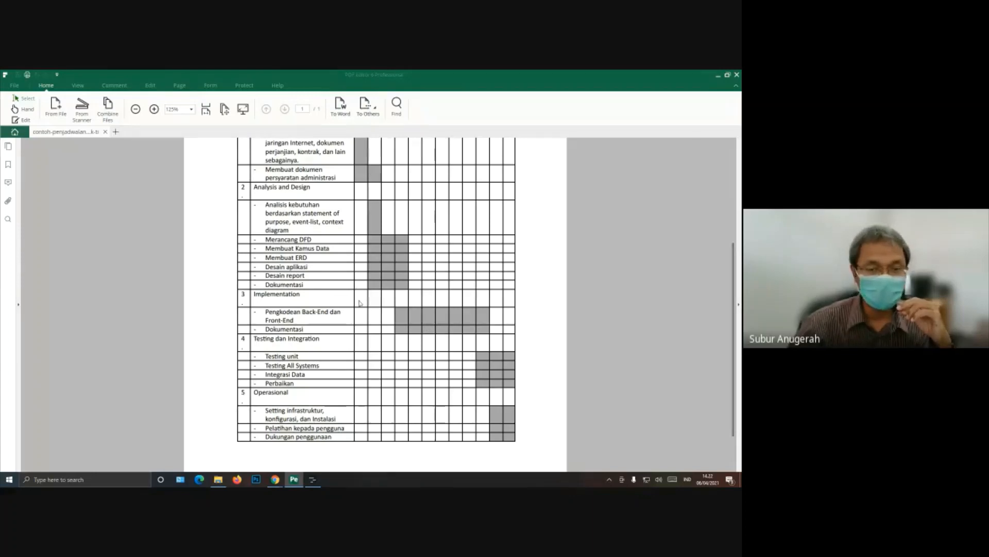
scroll(363, 308, "up", 4)
scroll(364, 309, "down", 3)
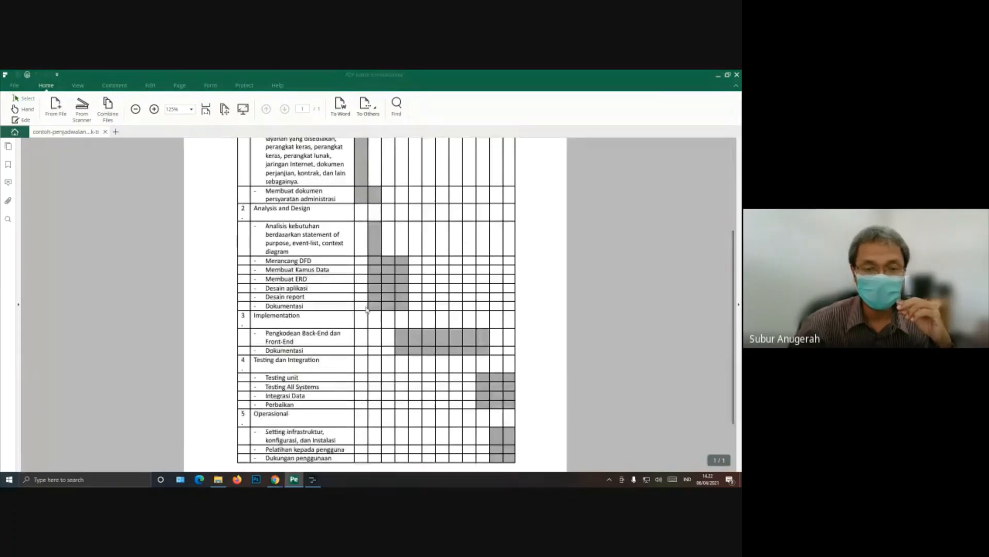
Step: Re-examine the April to Juni 2021 timeline bars for each phase of the example schedule in the PDF
scroll(367, 309, "up", 2)
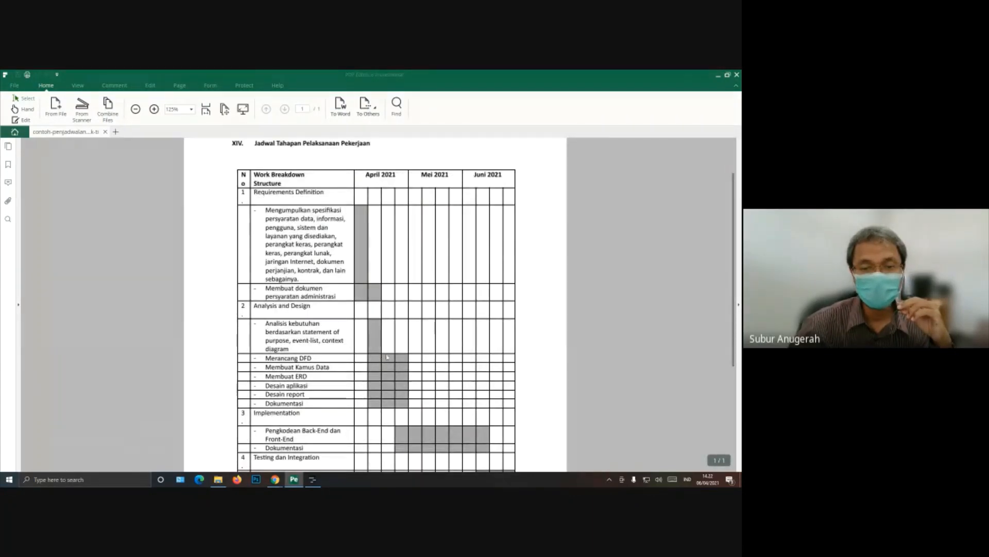
scroll(388, 358, "down", 2)
scroll(390, 362, "down", 2)
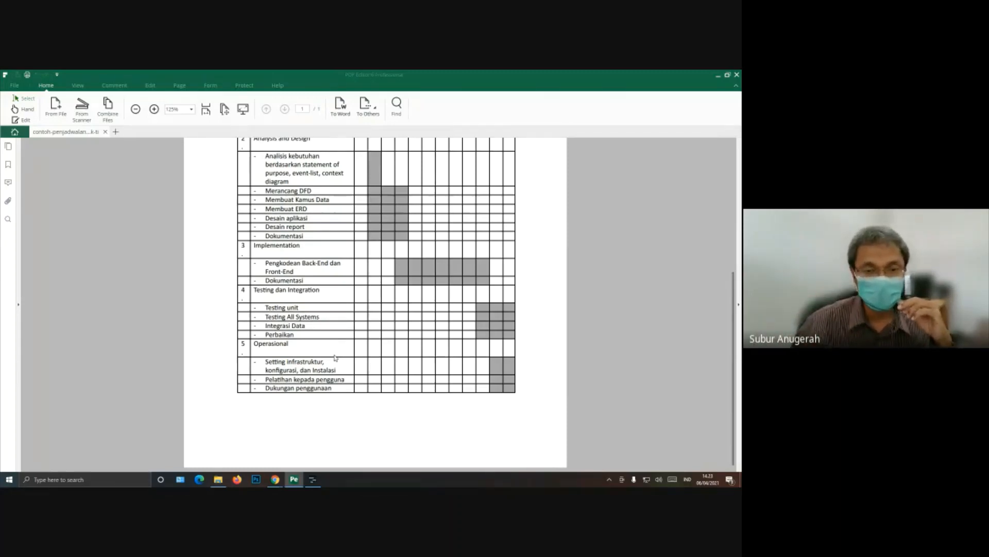
scroll(335, 357, "up", 1)
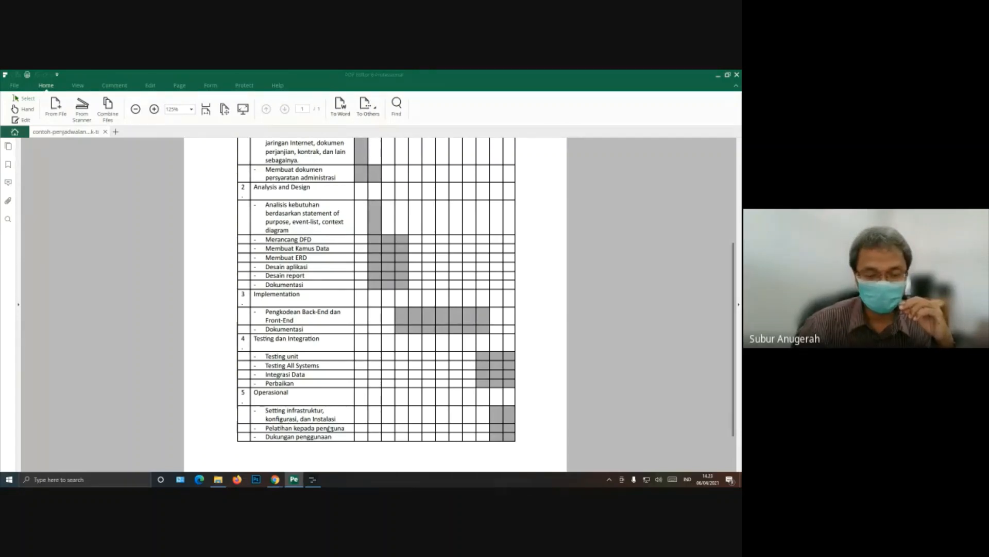
Step: Return to Planner and look through the project's resource list, task table and Gantt chart
mouse_move(285, 481)
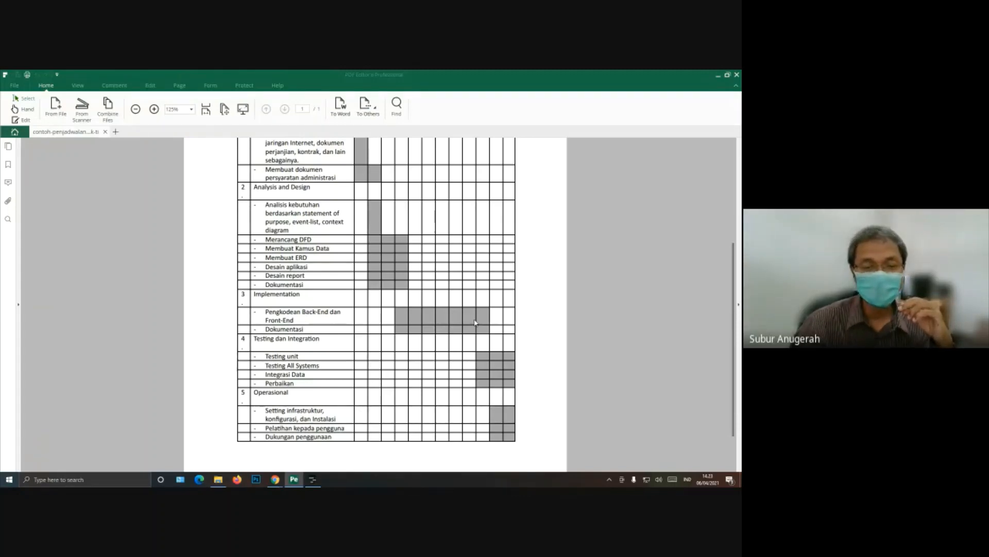
left_click(318, 480)
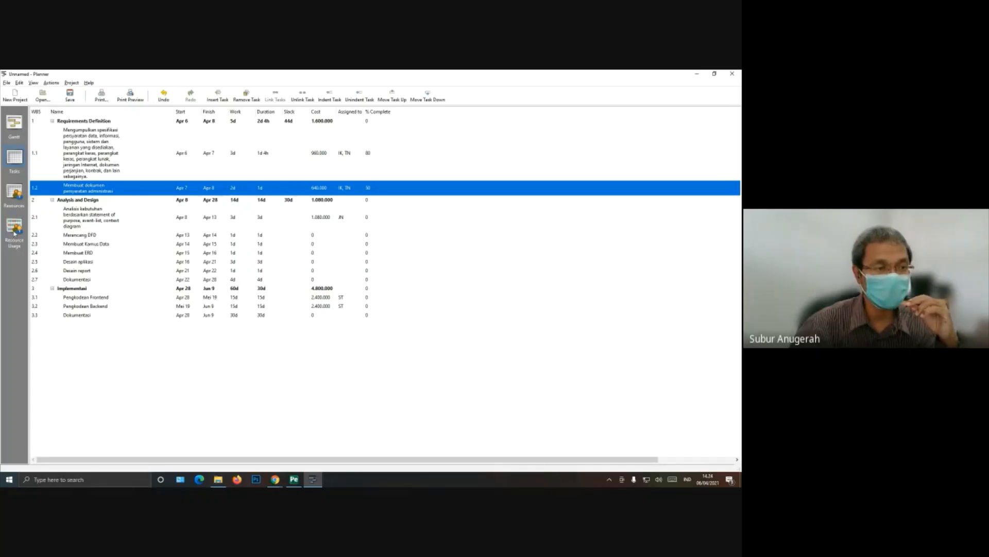
left_click(14, 201)
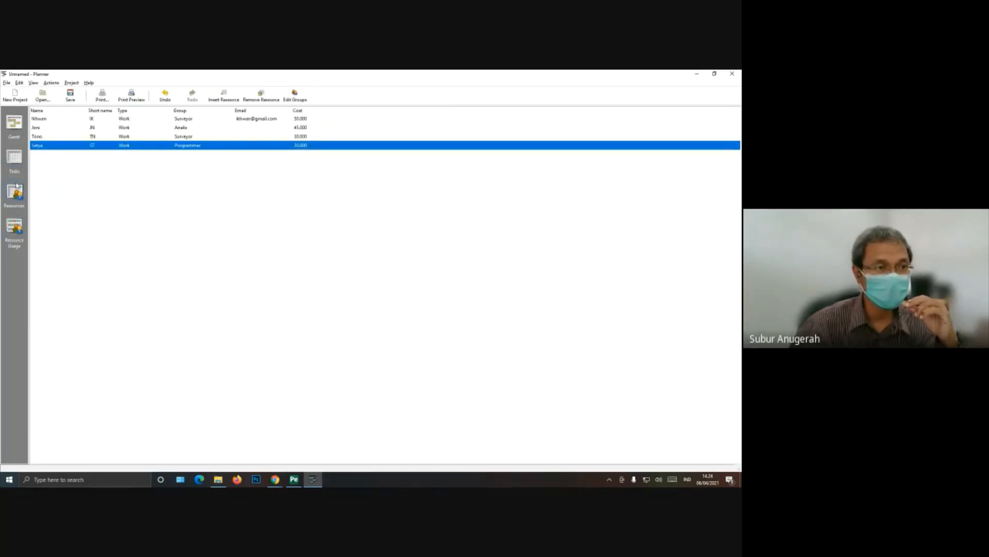
left_click(15, 158)
left_click(15, 123)
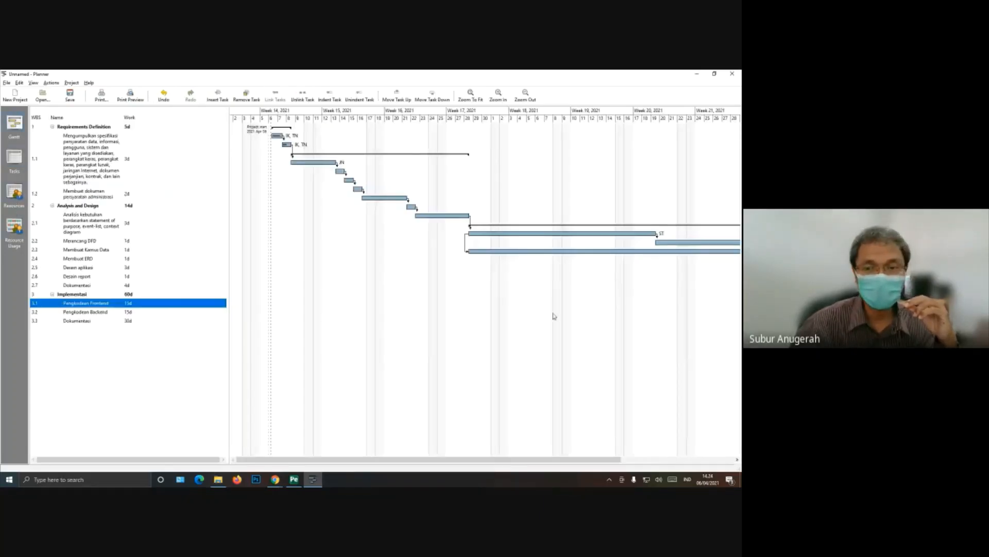
Step: Examine the Gantt chart timeline from the Requirements Definition tasks to the end of the Implementasi tasks
left_click_drag(404, 458, 554, 456)
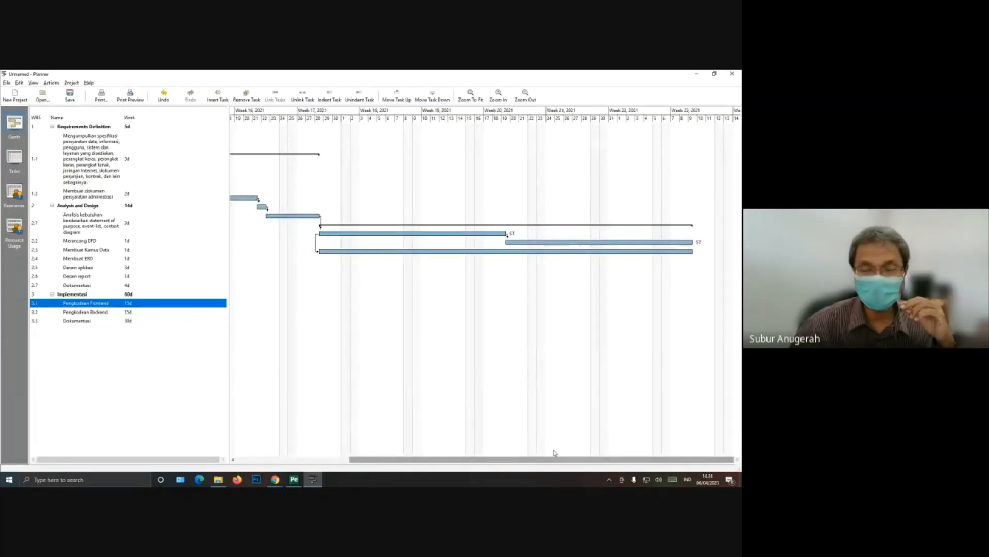
left_click_drag(552, 457, 384, 458)
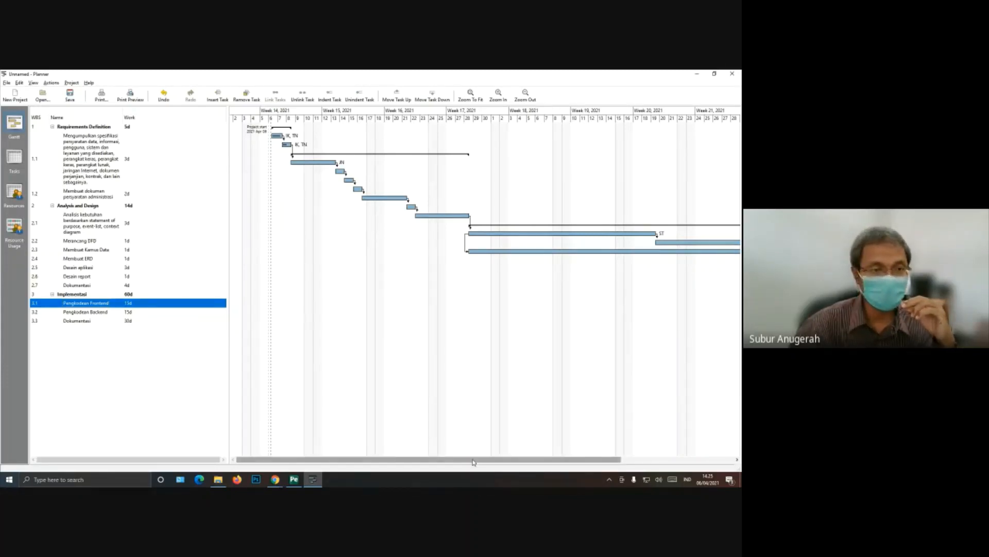
mouse_move(473, 463)
left_mouse_down()
mouse_move(541, 464)
mouse_move(484, 465)
left_mouse_up()
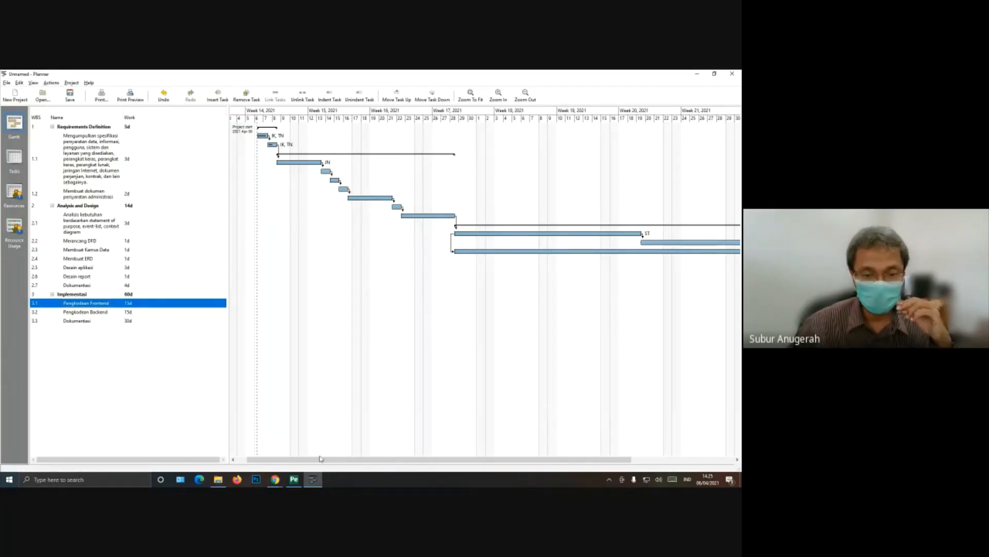
left_click_drag(320, 462, 318, 462)
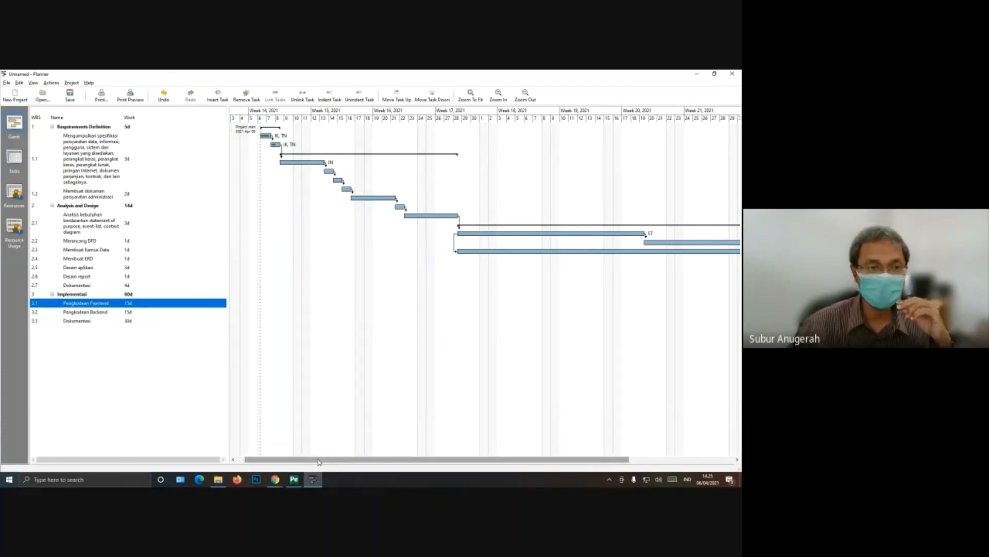
Step: Switch to Chrome and bring up the Google Meet call page
left_click(275, 479)
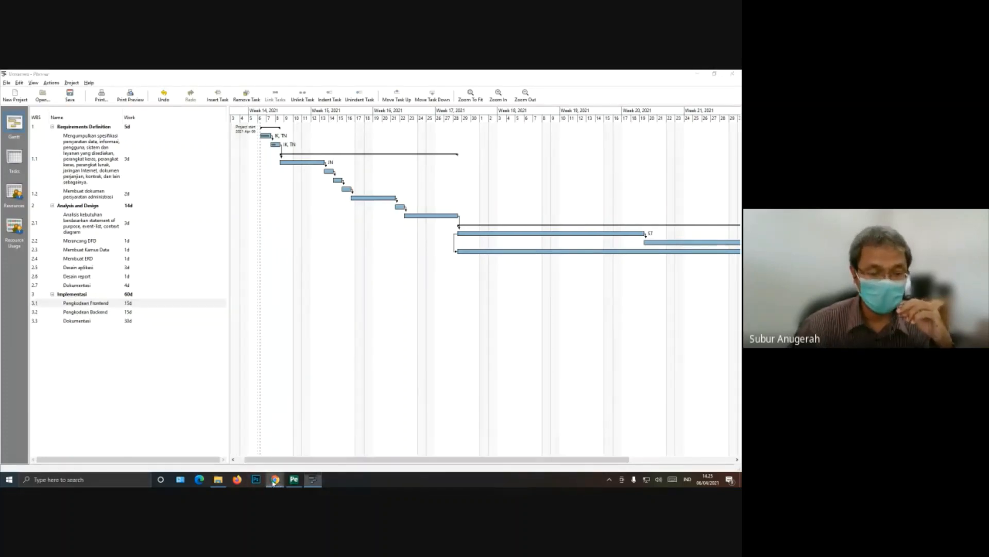
left_click(248, 462)
left_click(103, 76)
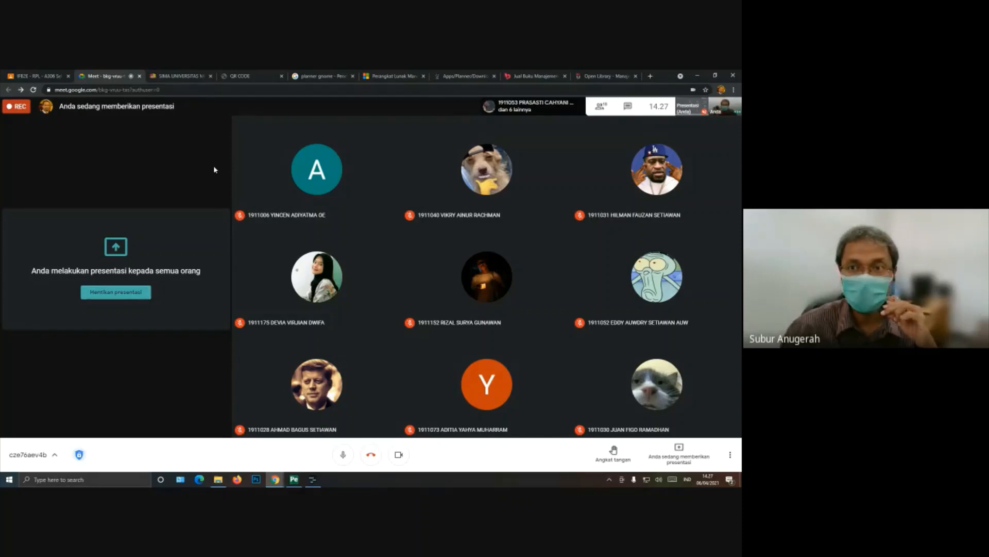
Step: Open the BAAK site baak.universitasmulia.ac.id in a new browser tab
left_click(651, 76)
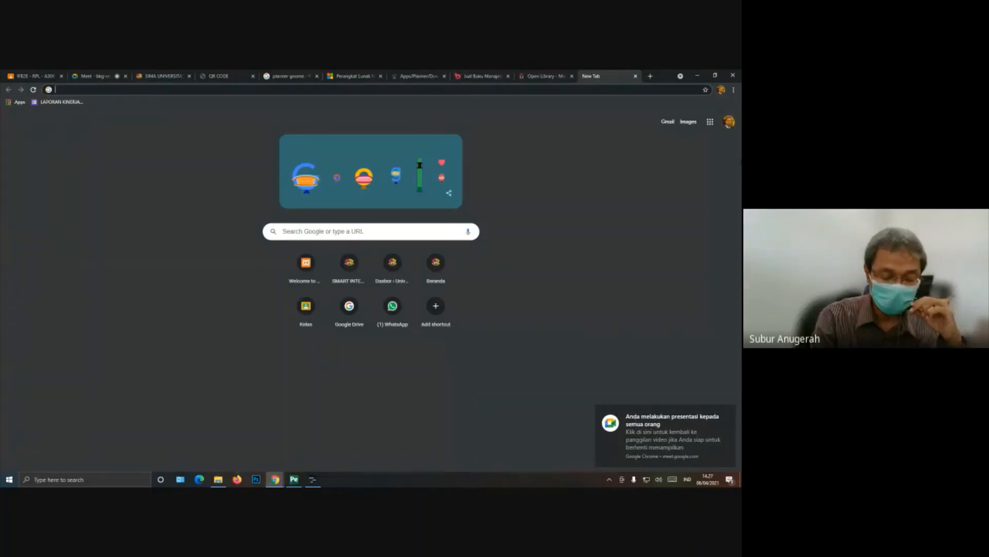
type("baak")
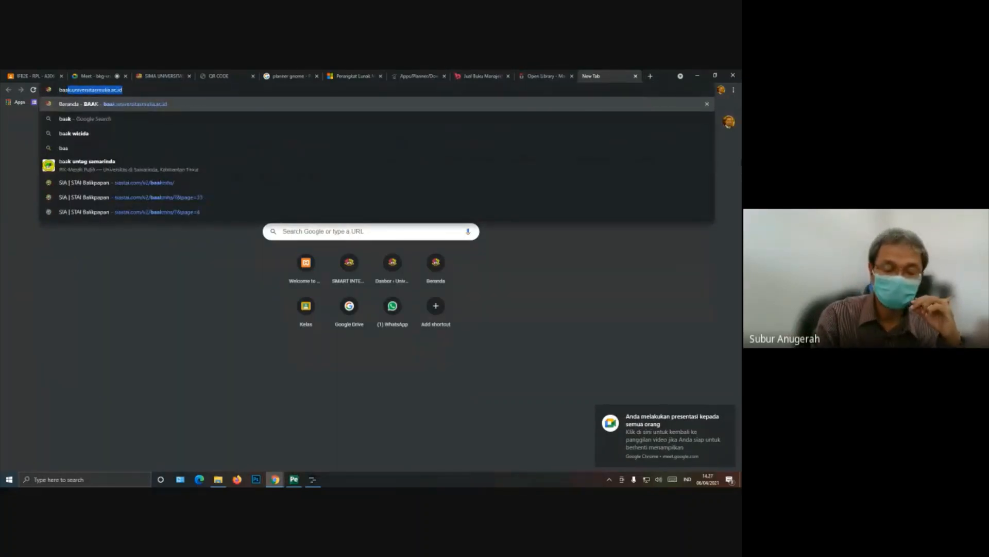
key("Return")
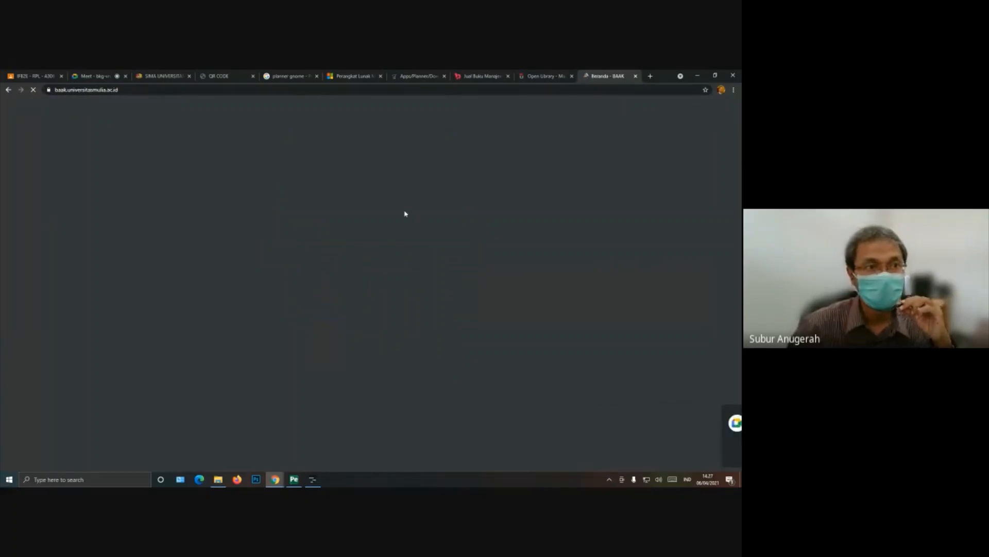
Step: Open the Kaldik 2020-2021 Genap announcement and its attached Kaldik Genap 2020-2021 calendar PDF
scroll(317, 278, "down", 6)
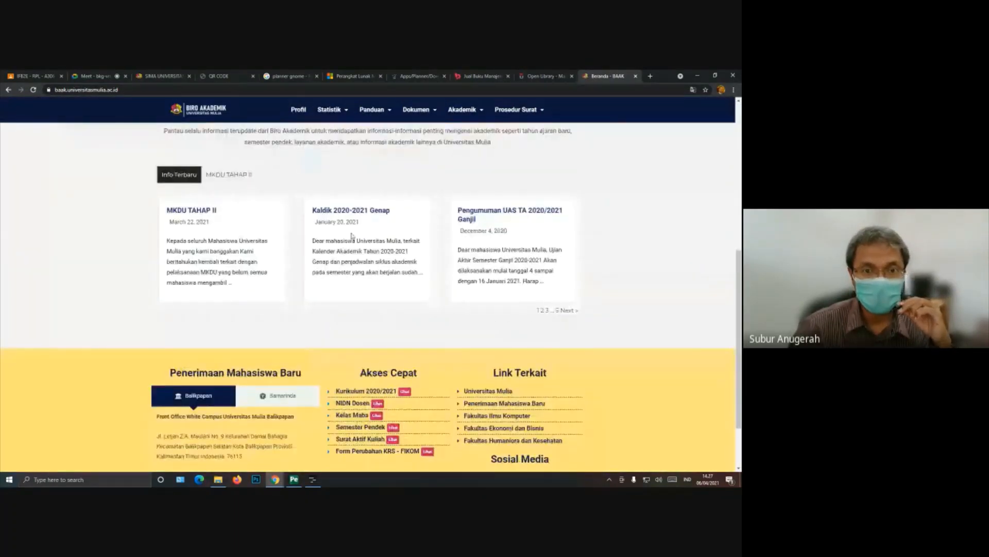
left_click(363, 212)
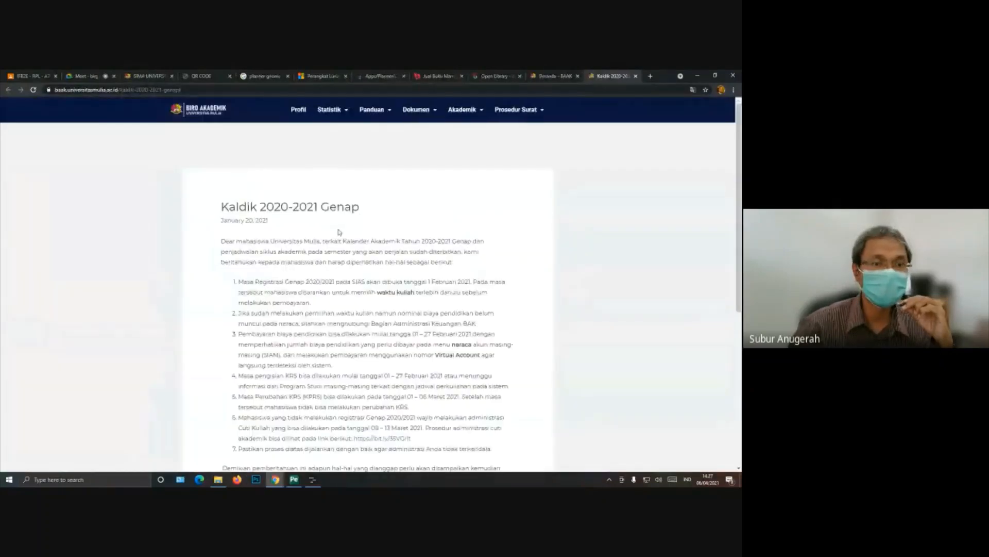
scroll(345, 269, "down", 6)
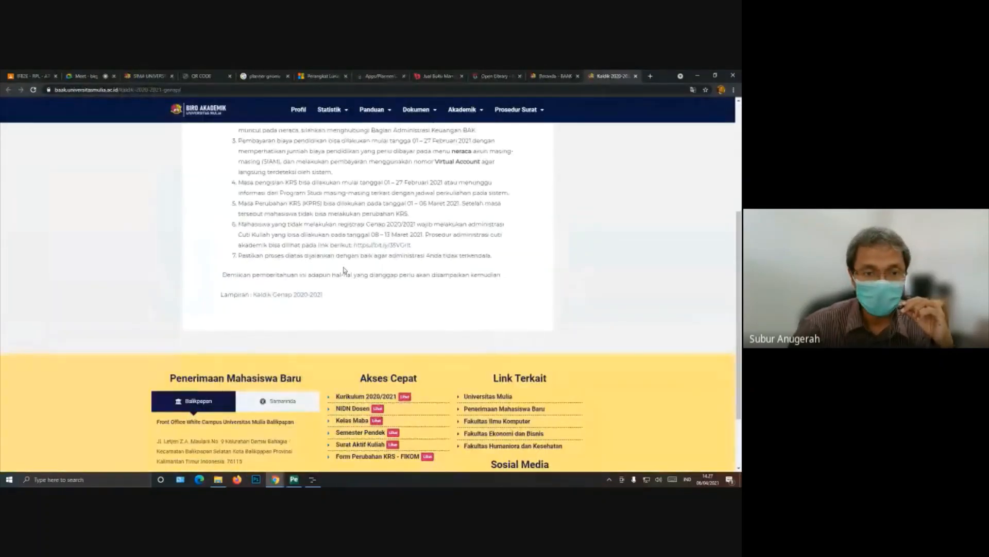
left_click(313, 296)
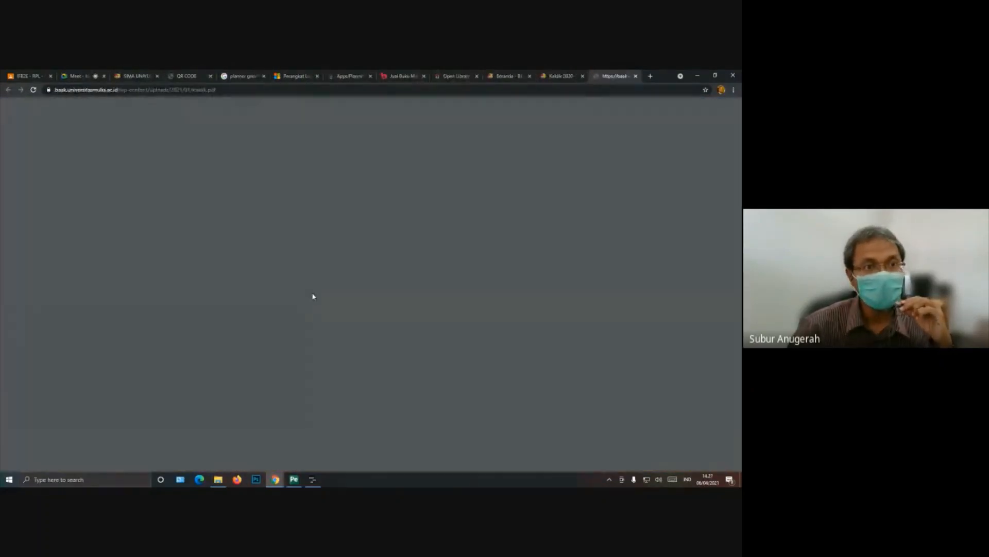